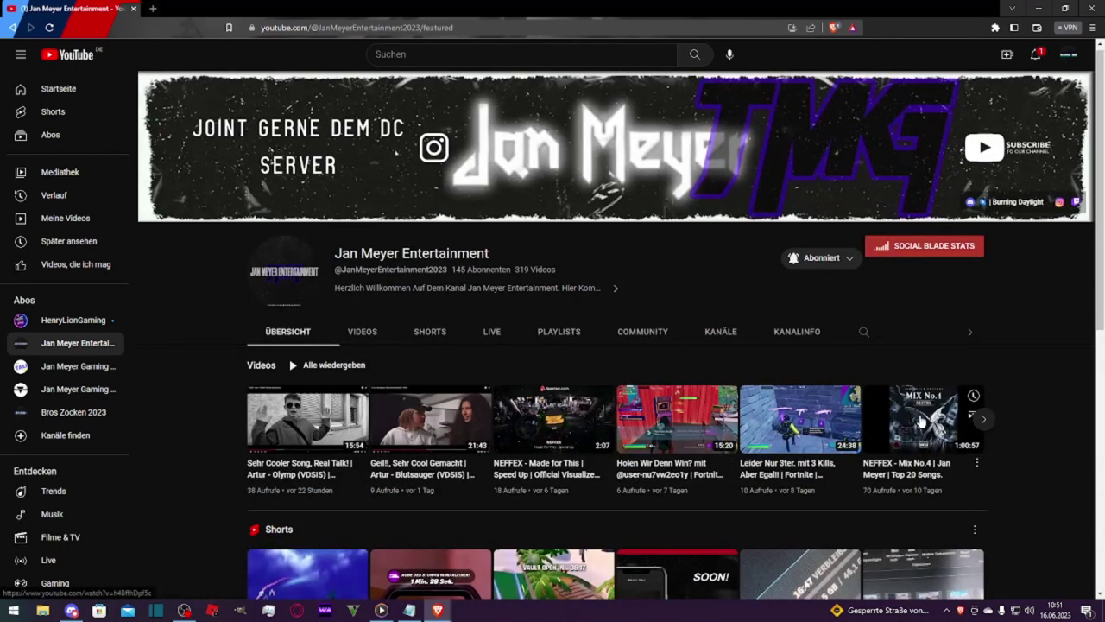
View more of the channel's uploaded videos and the PosterMyWall album cover templates, and return to the desktop.
{"action": "left_click", "coordinate": [985, 420]}
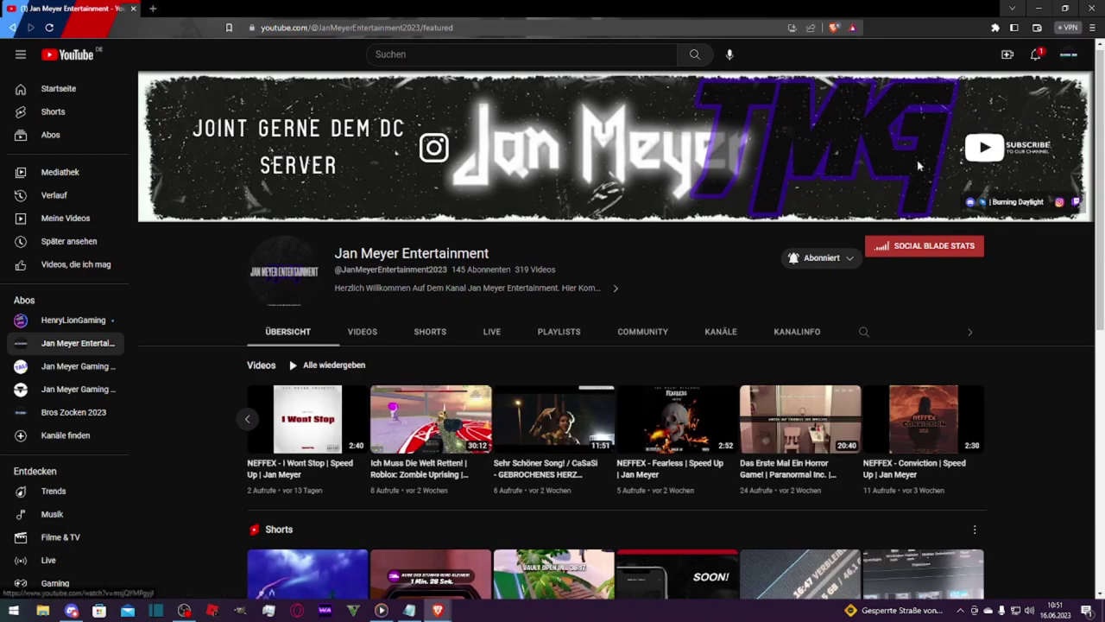
{"action": "left_click", "coordinate": [1039, 7]}
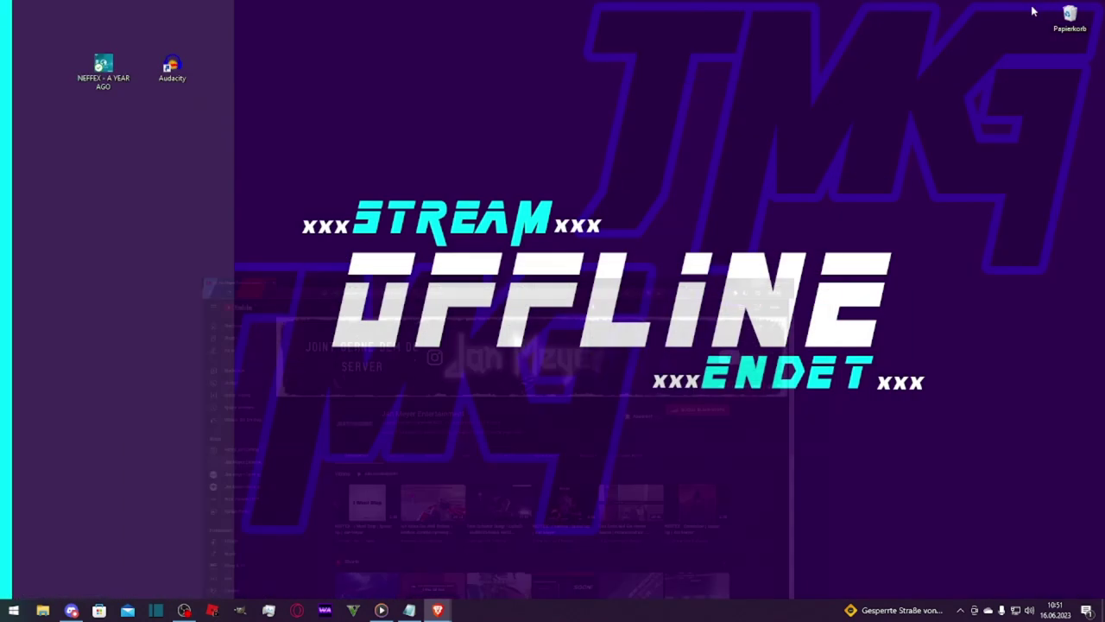
{"action": "key", "text": "alt+Tab"}
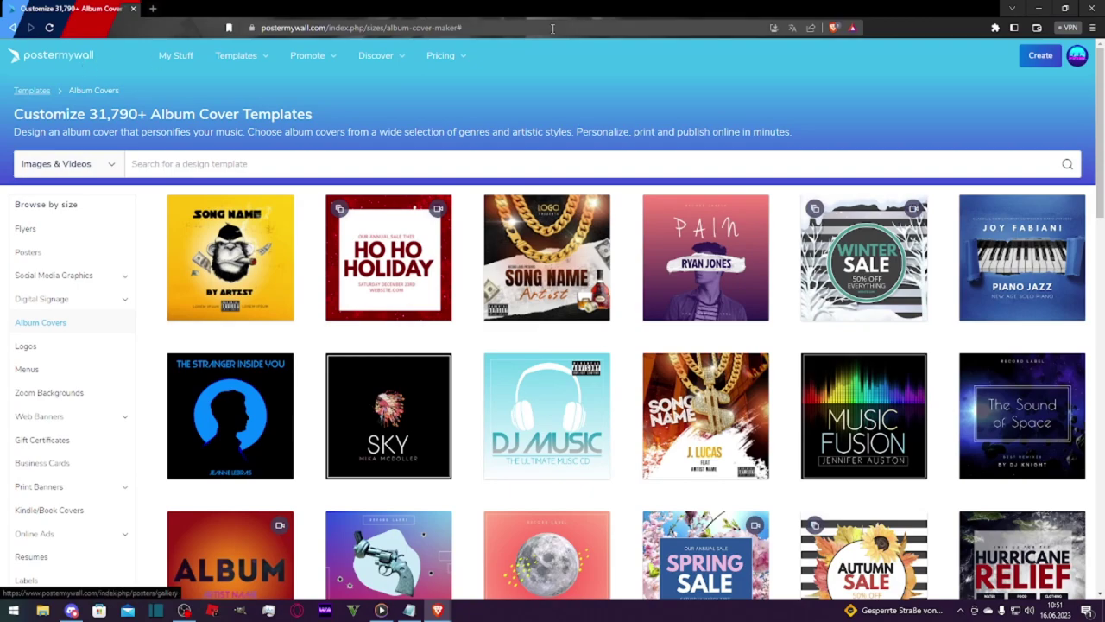
{"action": "left_click", "coordinate": [1039, 7]}
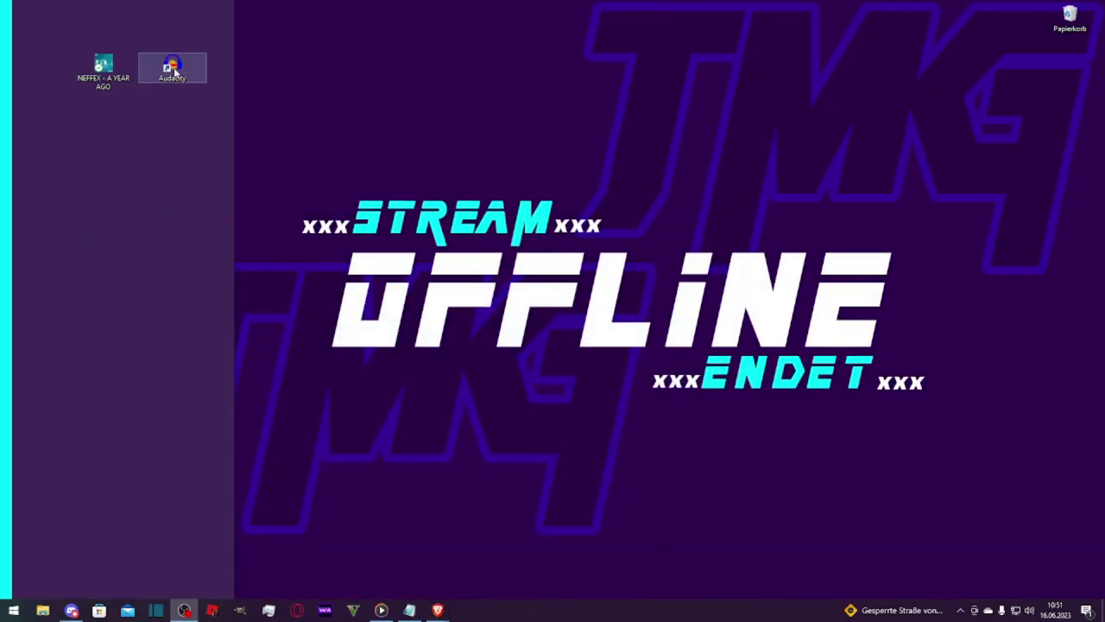
Move the Audacity shortcut and the "NEFFEX - A YEAR AGO" song file to free spots on the desktop.
{"action": "left_click_drag", "start_coordinate": [172, 71], "coordinate": [350, 152]}
{"action": "left_click_drag", "start_coordinate": [121, 83], "coordinate": [191, 231]}
{"action": "left_click_drag", "start_coordinate": [240, 259], "coordinate": [151, 196]}
{"action": "left_click", "coordinate": [241, 274]}
{"action": "left_click_drag", "start_coordinate": [240, 275], "coordinate": [39, 110]}
{"action": "left_click", "coordinate": [239, 260]}
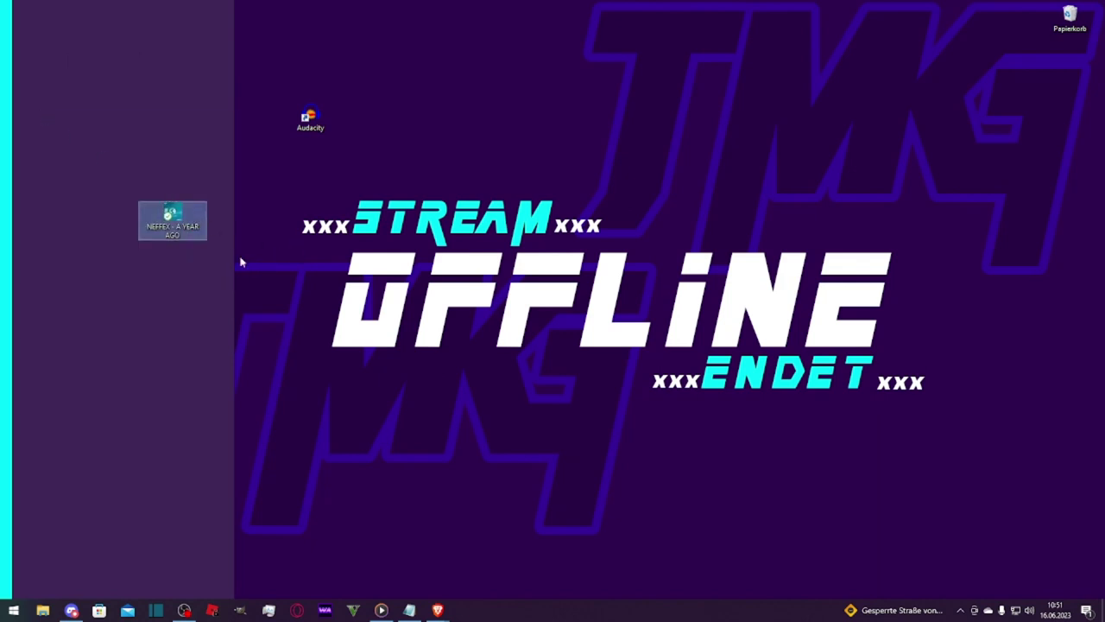
{"action": "left_click_drag", "start_coordinate": [270, 291], "coordinate": [57, 124]}
{"action": "left_click", "coordinate": [265, 285]}
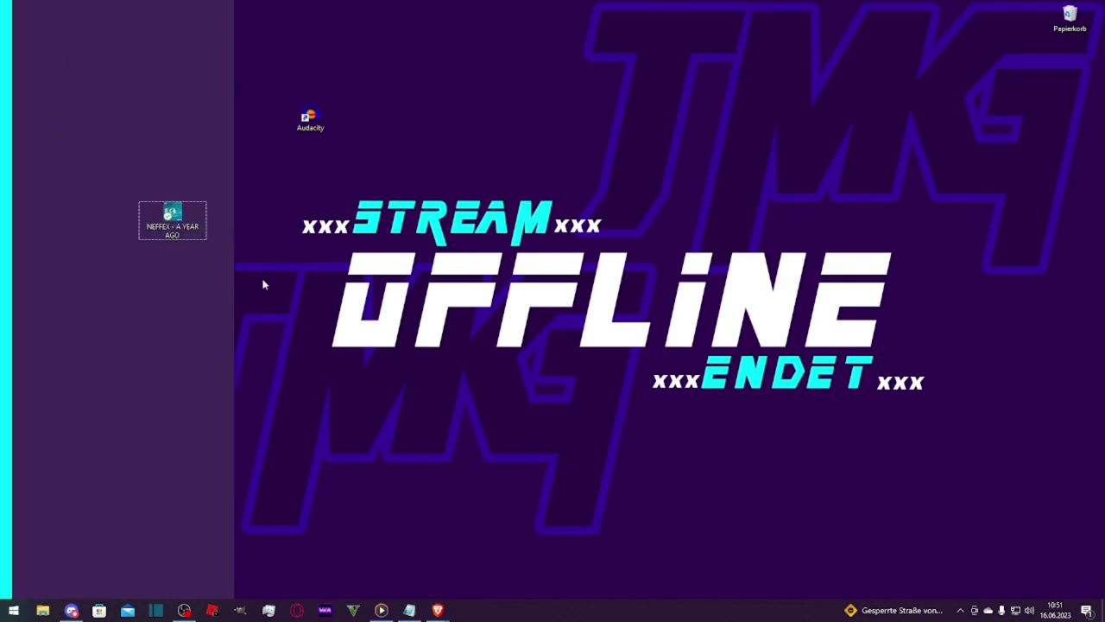
Launch Audacity from the desktop and close its welcome dialog.
{"action": "double_click", "coordinate": [313, 119]}
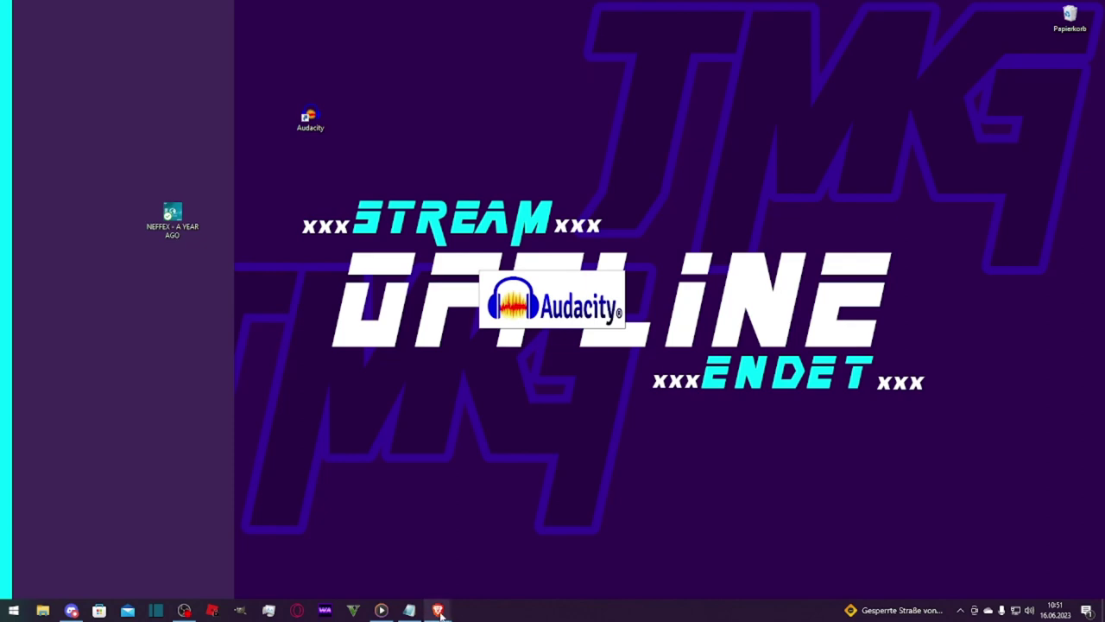
{"action": "mouse_move", "coordinate": [438, 609]}
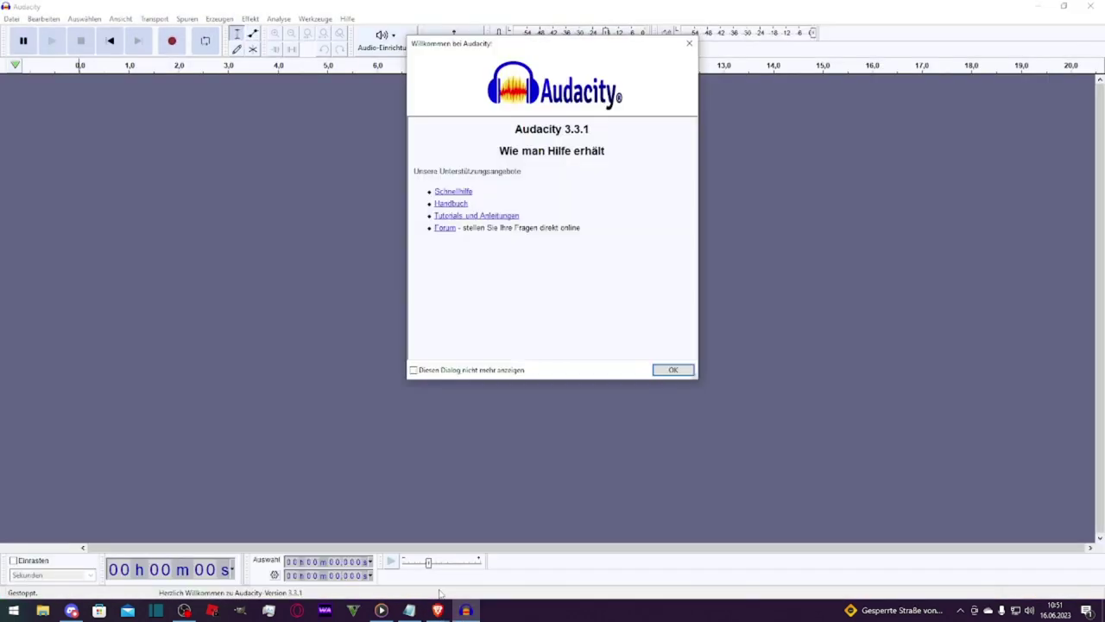
{"action": "left_click", "coordinate": [573, 417]}
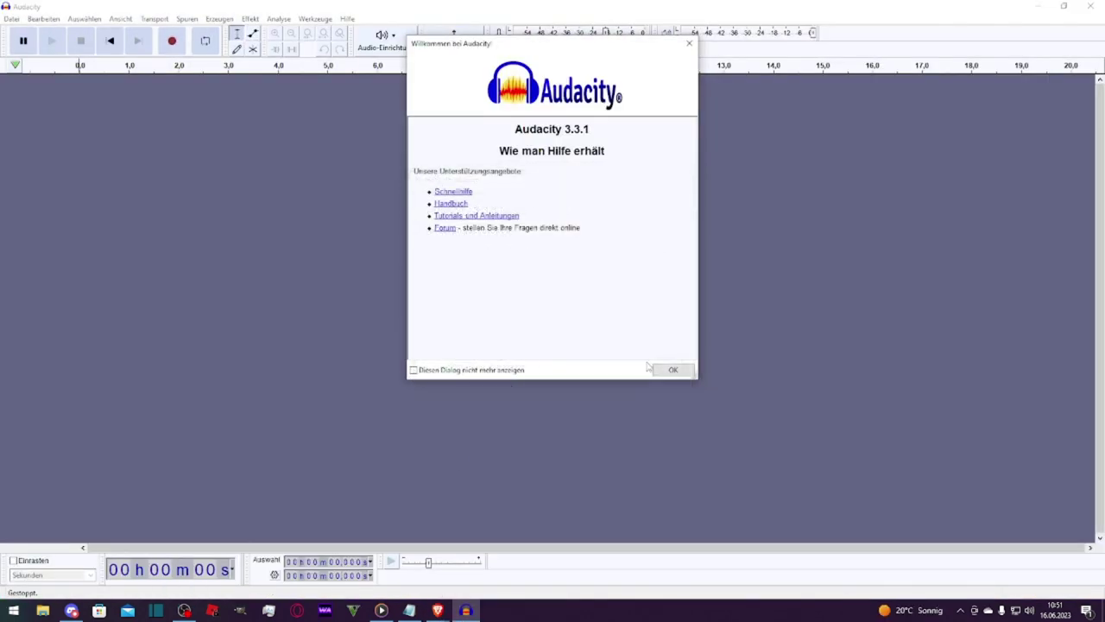
{"action": "left_click", "coordinate": [664, 369]}
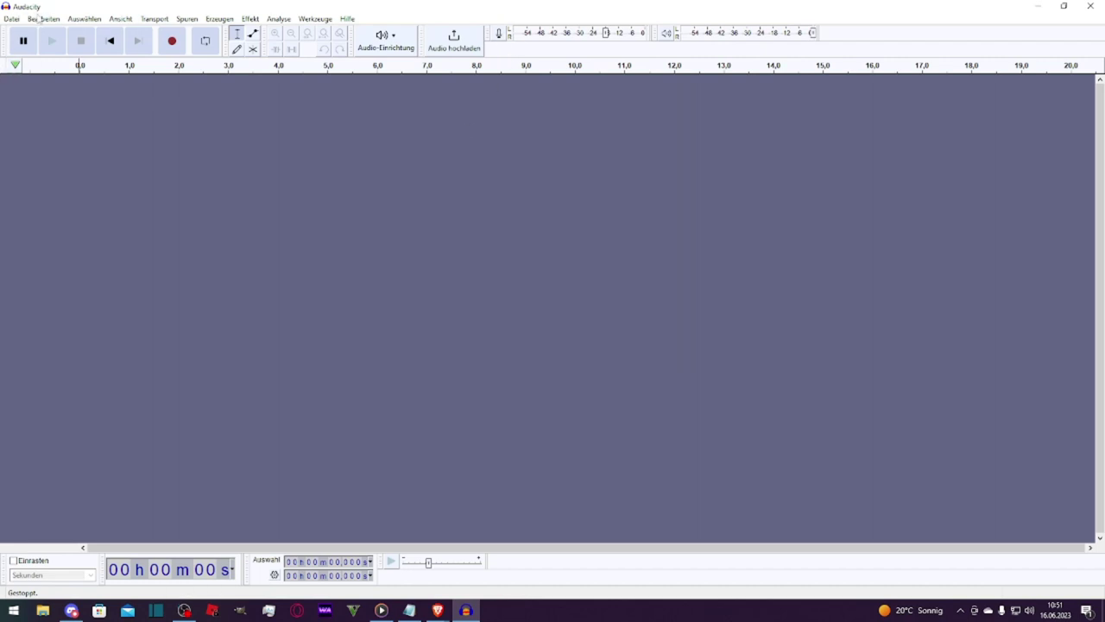
Import the "NEFFEX - A YEAR AGO" file from the desktop into the Audacity project and play its opening seconds.
{"action": "double_click", "coordinate": [344, 8]}
{"action": "left_click_drag", "start_coordinate": [343, 8], "coordinate": [619, 106]}
{"action": "left_click_drag", "start_coordinate": [183, 217], "coordinate": [501, 260]}
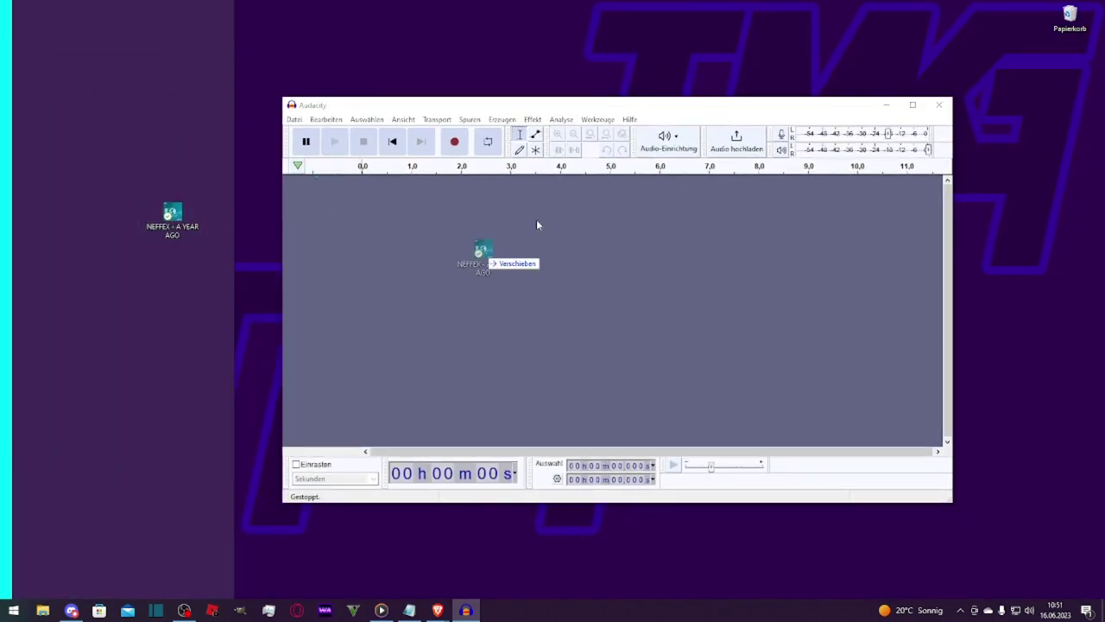
{"action": "left_click", "coordinate": [913, 104]}
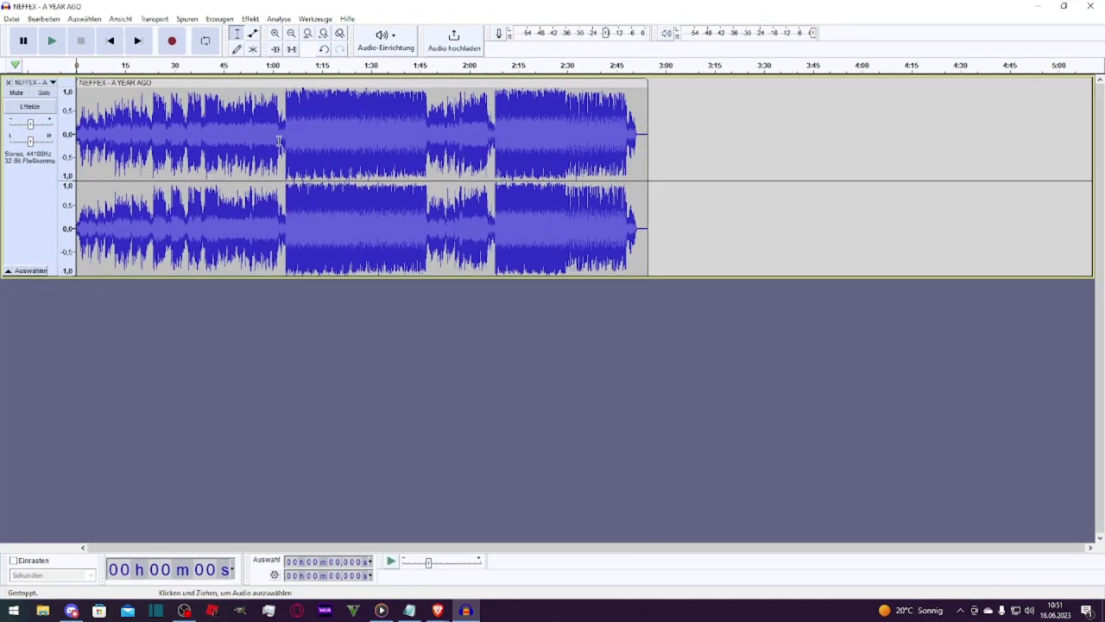
{"action": "key", "text": "space"}
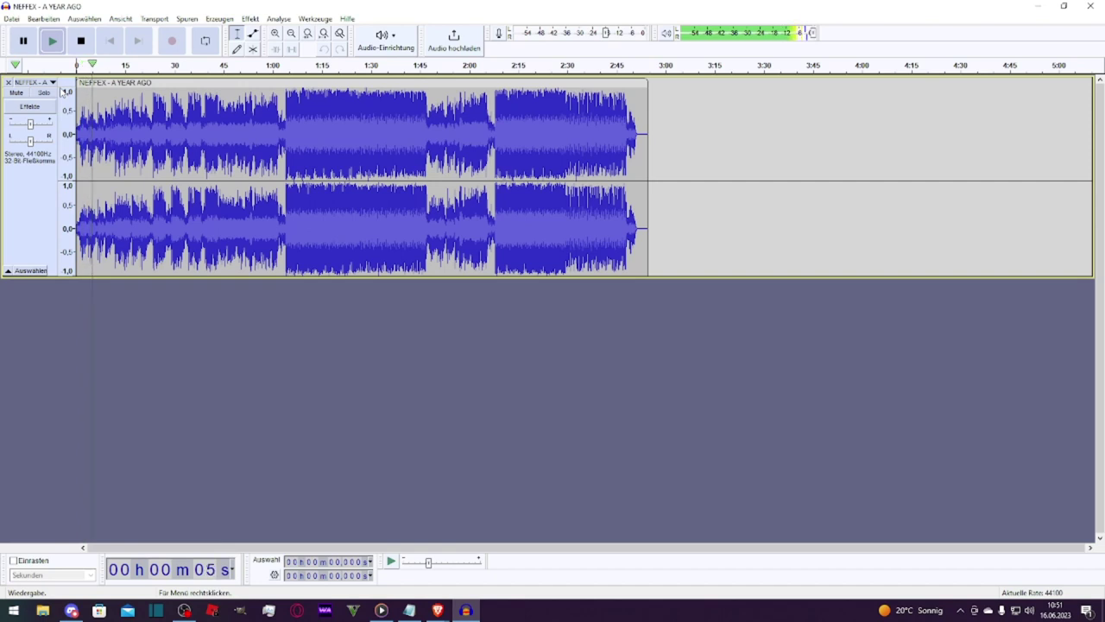
{"action": "key", "text": "space"}
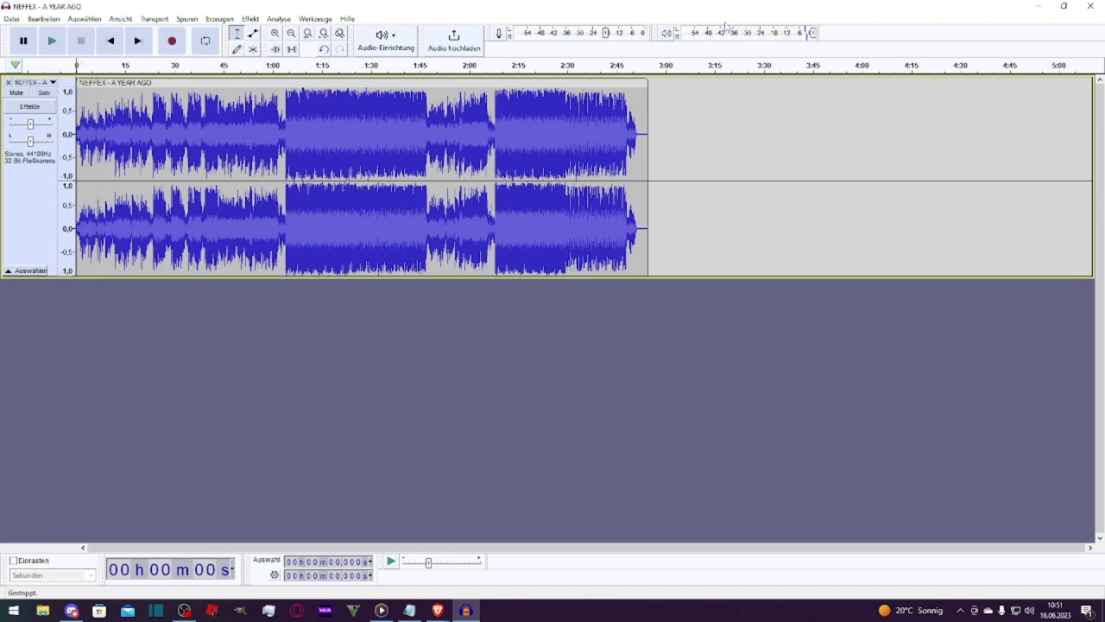
{"action": "left_click", "coordinate": [105, 83]}
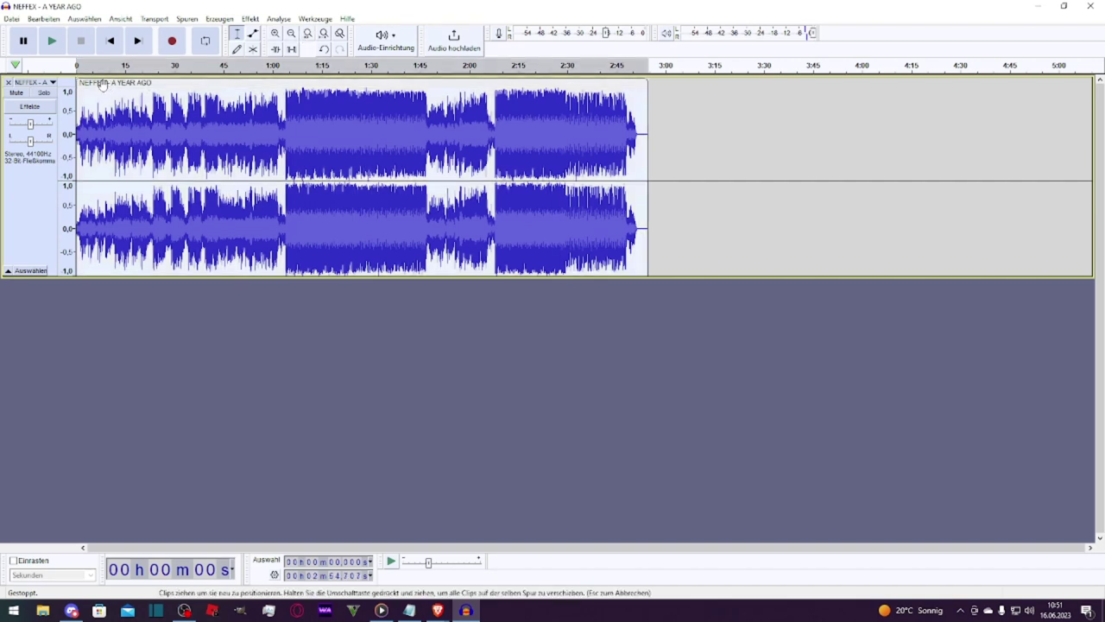
{"action": "left_click", "coordinate": [154, 83]}
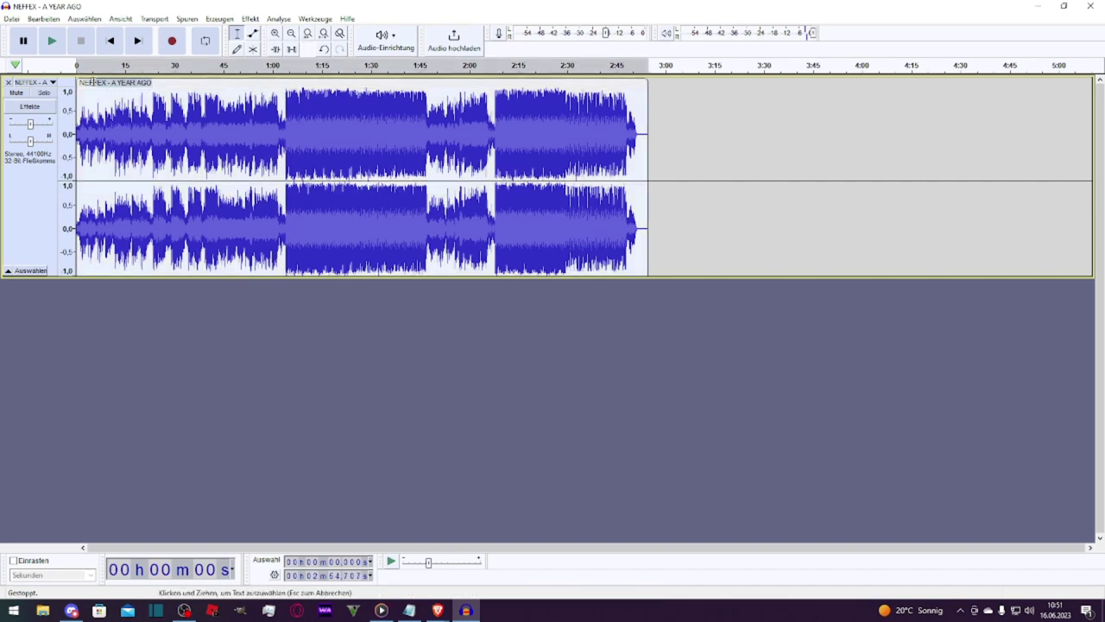
{"action": "key", "text": "BackSpace"}
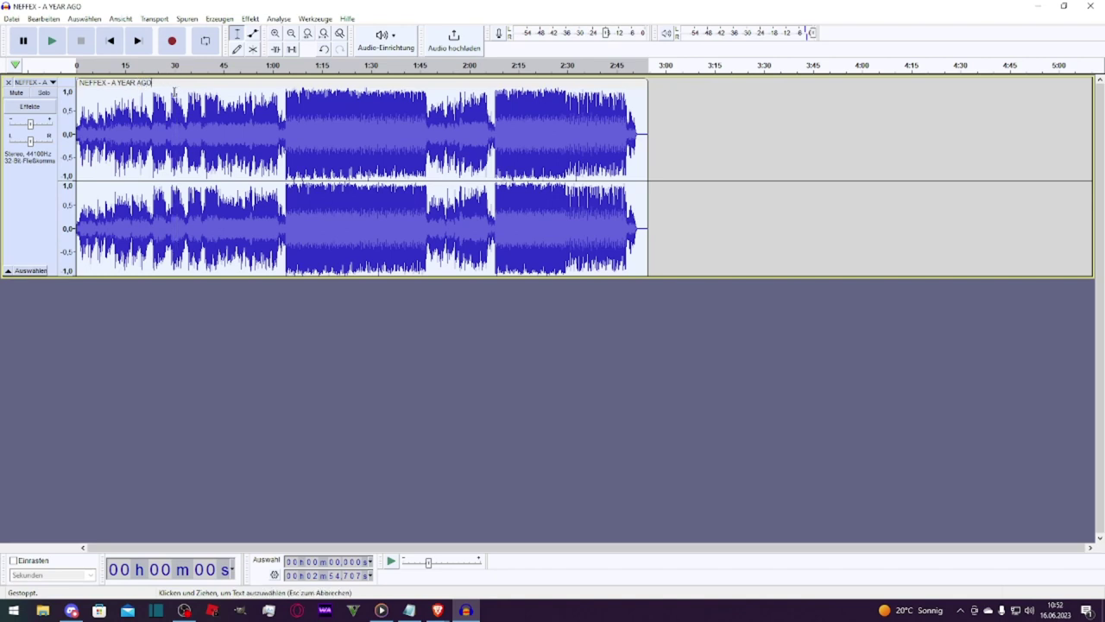
{"action": "left_click", "coordinate": [197, 268]}
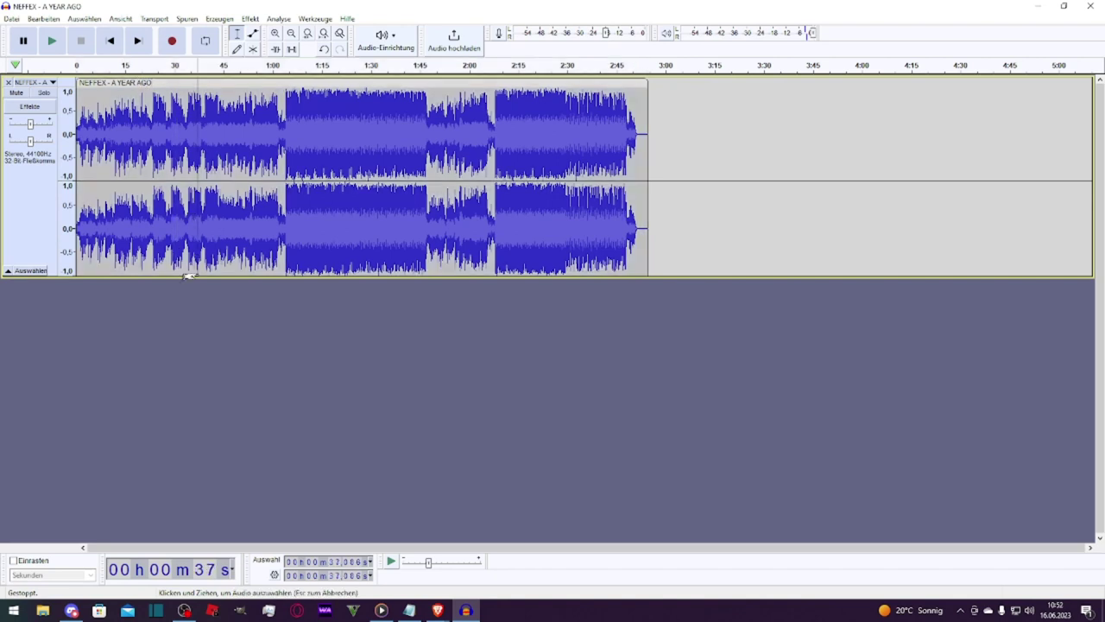
Select the whole song clip and open the Change Speed effect (Geschwindigkeit ändern) for it.
{"action": "left_click", "coordinate": [182, 82]}
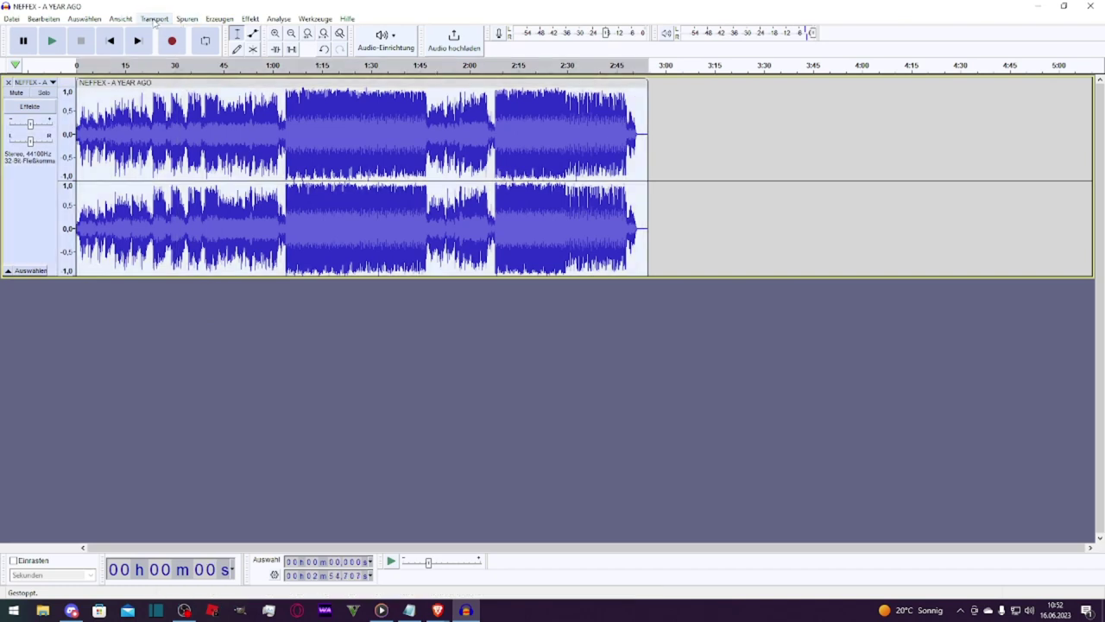
{"action": "left_click", "coordinate": [251, 19]}
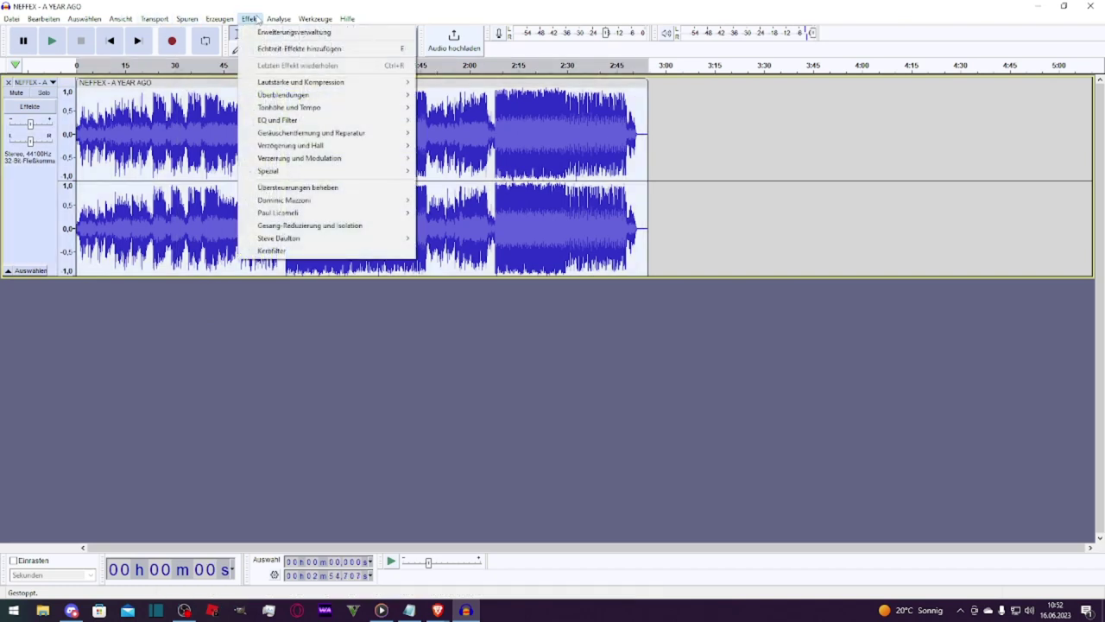
{"action": "mouse_move", "coordinate": [291, 109]}
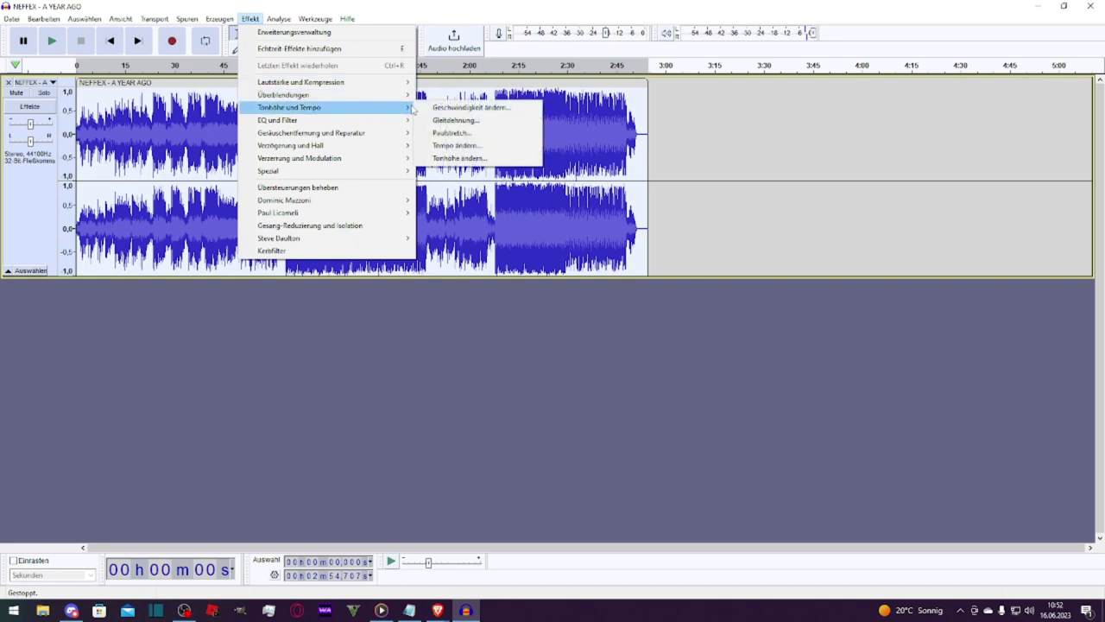
{"action": "left_click", "coordinate": [457, 107]}
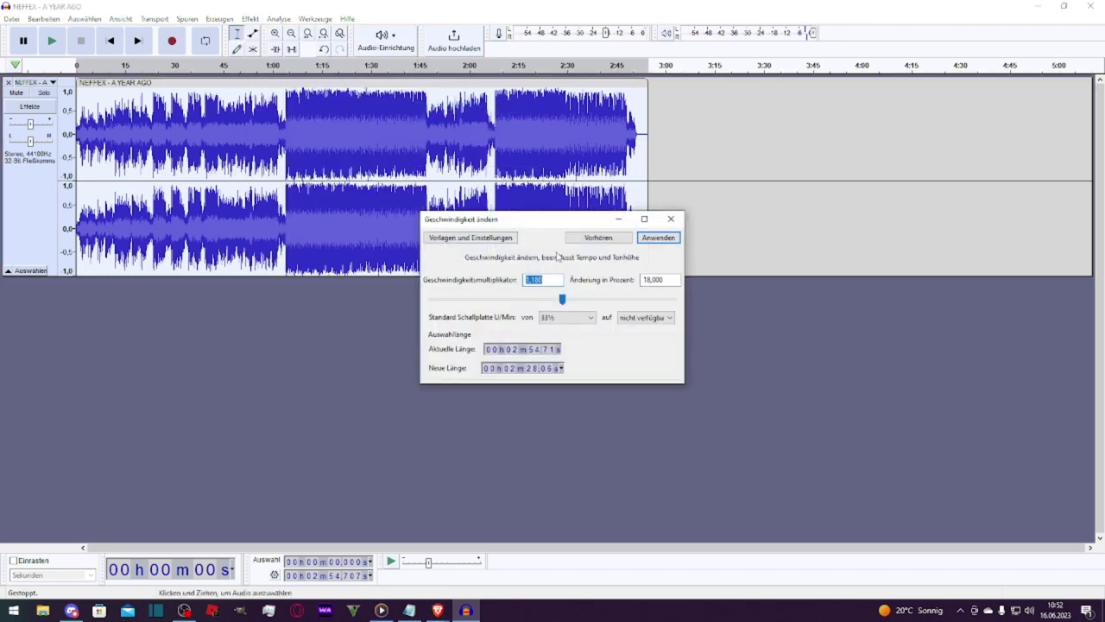
{"action": "left_click_drag", "start_coordinate": [550, 223], "coordinate": [561, 188]}
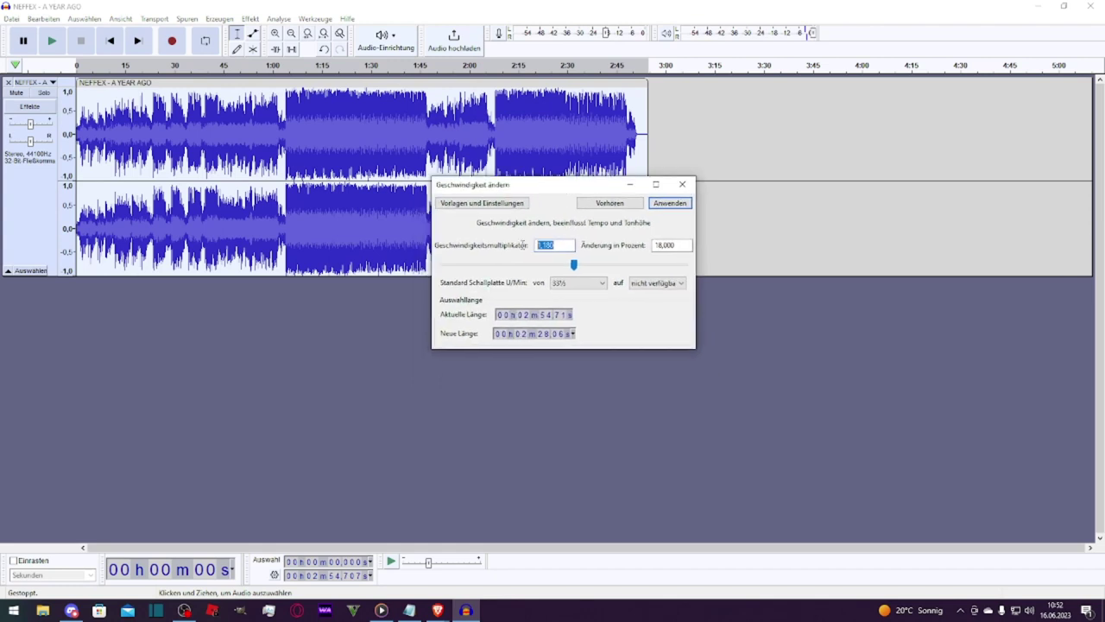
Preview the song with the speed multiplier at 1,180.
{"action": "left_click", "coordinate": [558, 245]}
{"action": "double_click", "coordinate": [558, 245]}
{"action": "left_click", "coordinate": [558, 245]}
{"action": "double_click", "coordinate": [565, 245]}
{"action": "left_click", "coordinate": [569, 245]}
{"action": "left_click_drag", "start_coordinate": [546, 186], "coordinate": [557, 195]}
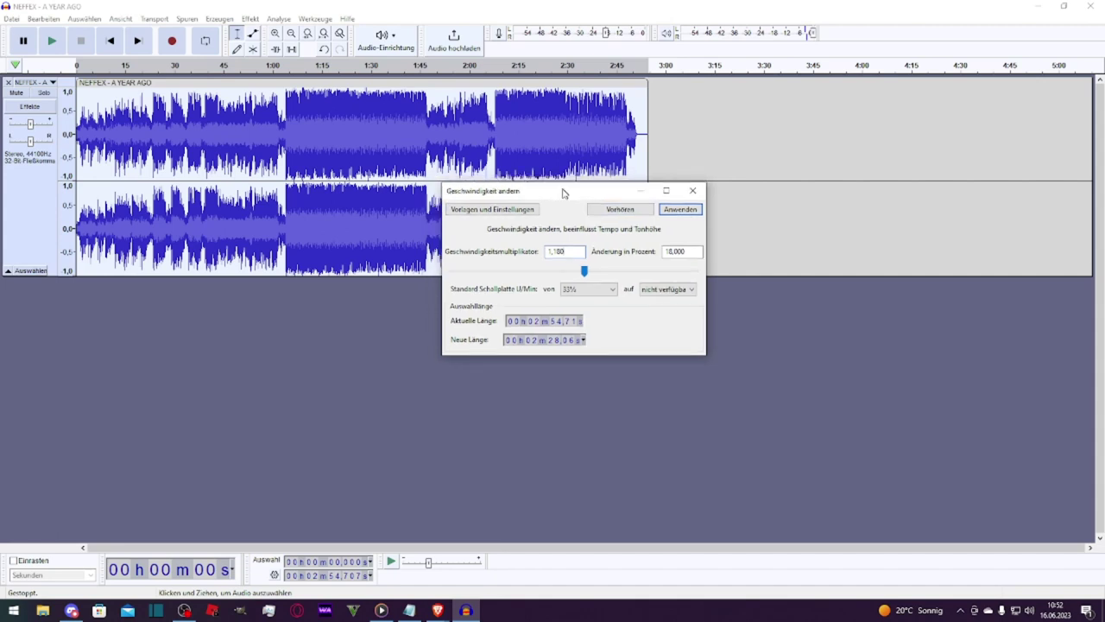
{"action": "left_click", "coordinate": [615, 216]}
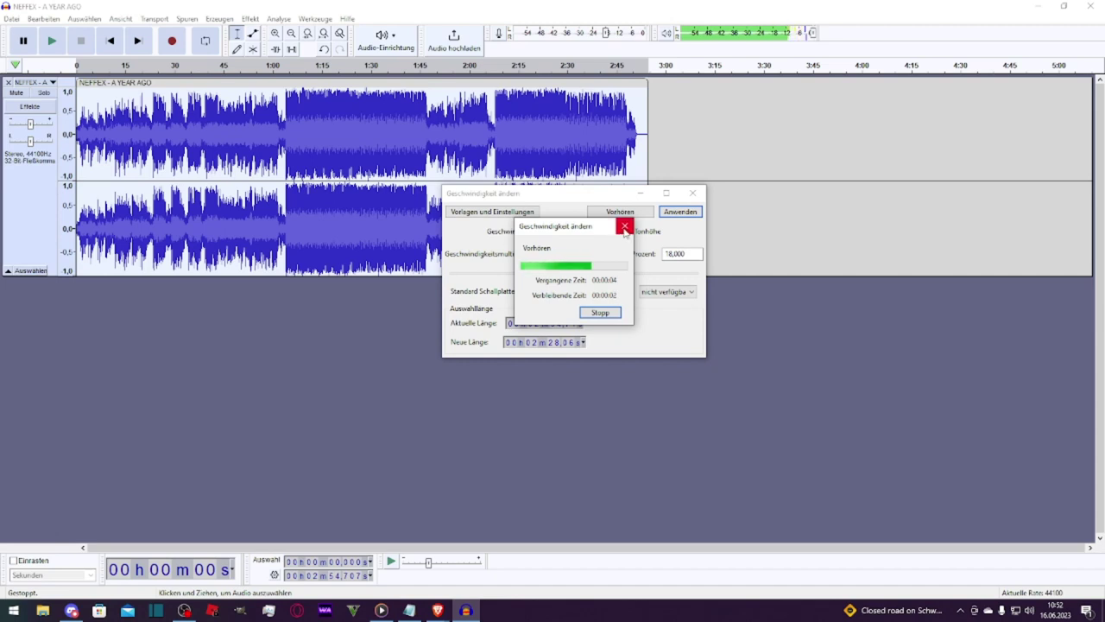
Set the speed multiplier to 1,175 and preview the song.
{"action": "left_click", "coordinate": [575, 253]}
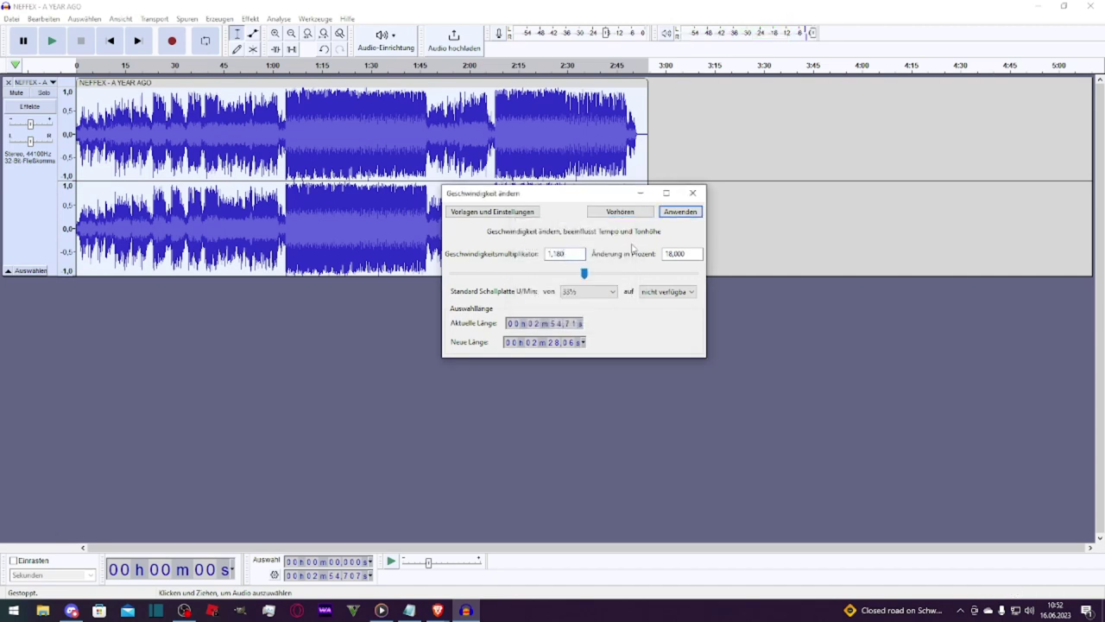
{"action": "key", "text": "BackSpace"}
{"action": "key", "text": "BackSpace"}
{"action": "type", "text": "75"}
{"action": "left_click", "coordinate": [641, 212]}
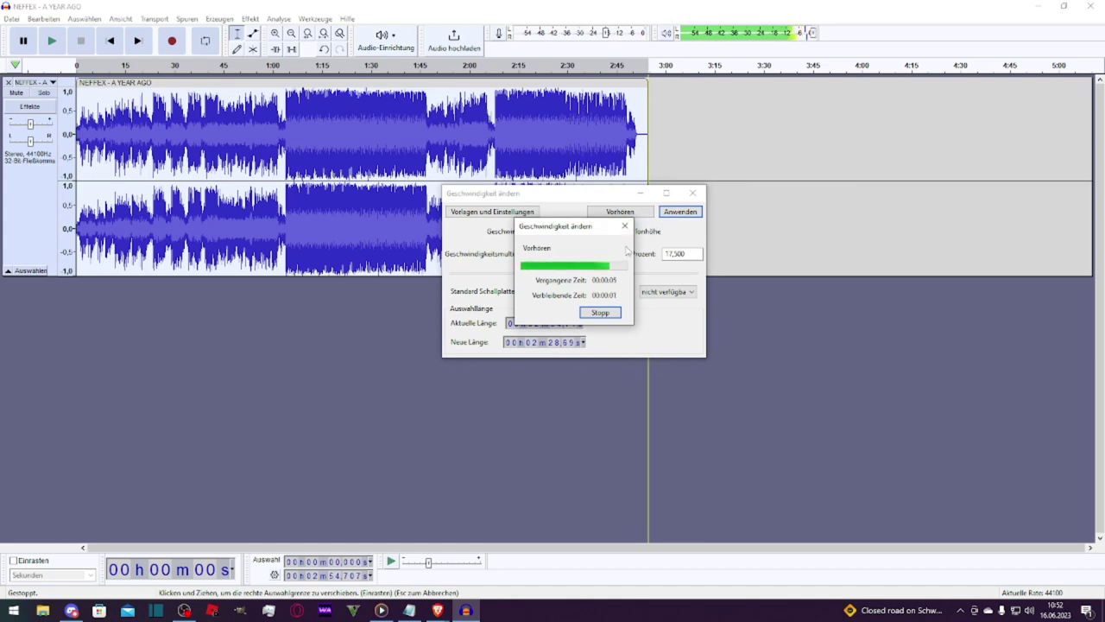
Set the percentage speed change to 20,540 and preview the song.
{"action": "double_click", "coordinate": [680, 254]}
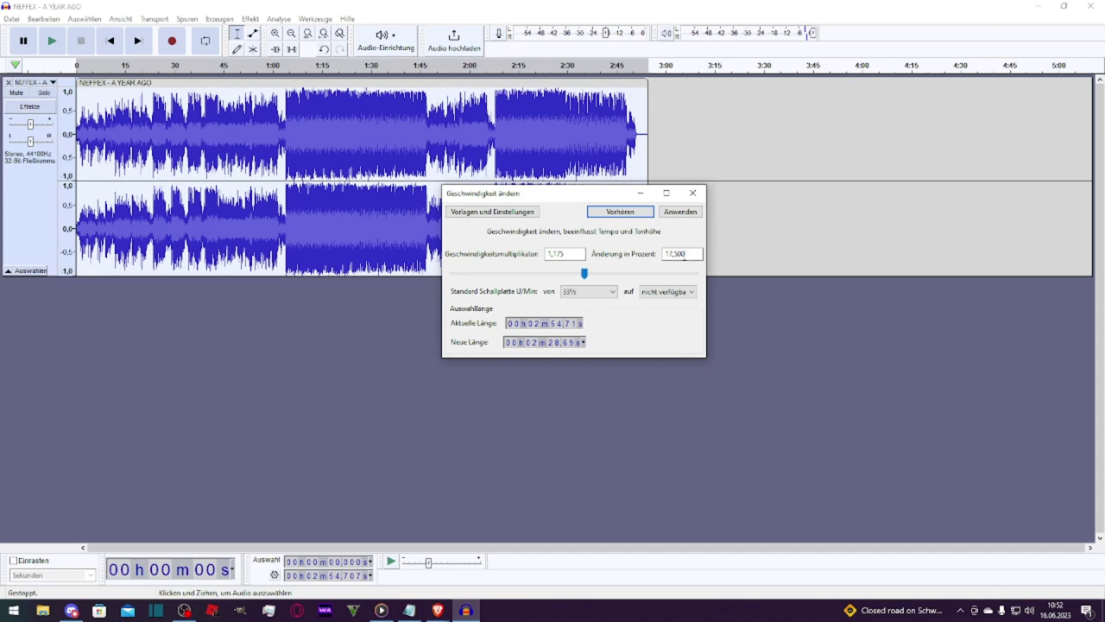
{"action": "double_click", "coordinate": [693, 254]}
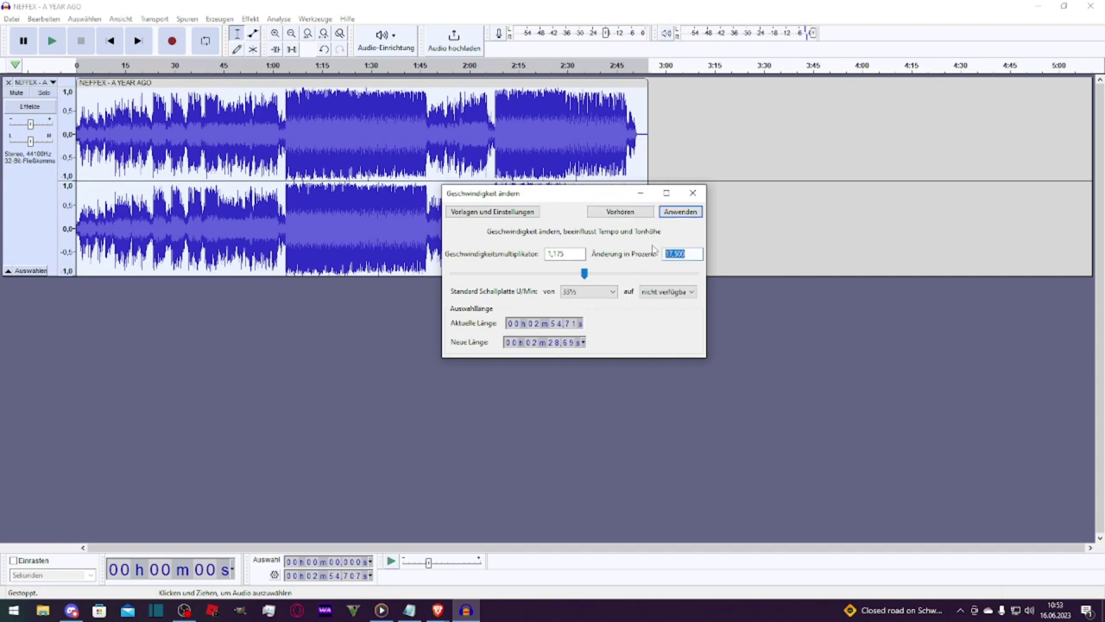
{"action": "type", "text": "20"}
{"action": "left_click", "coordinate": [614, 213]}
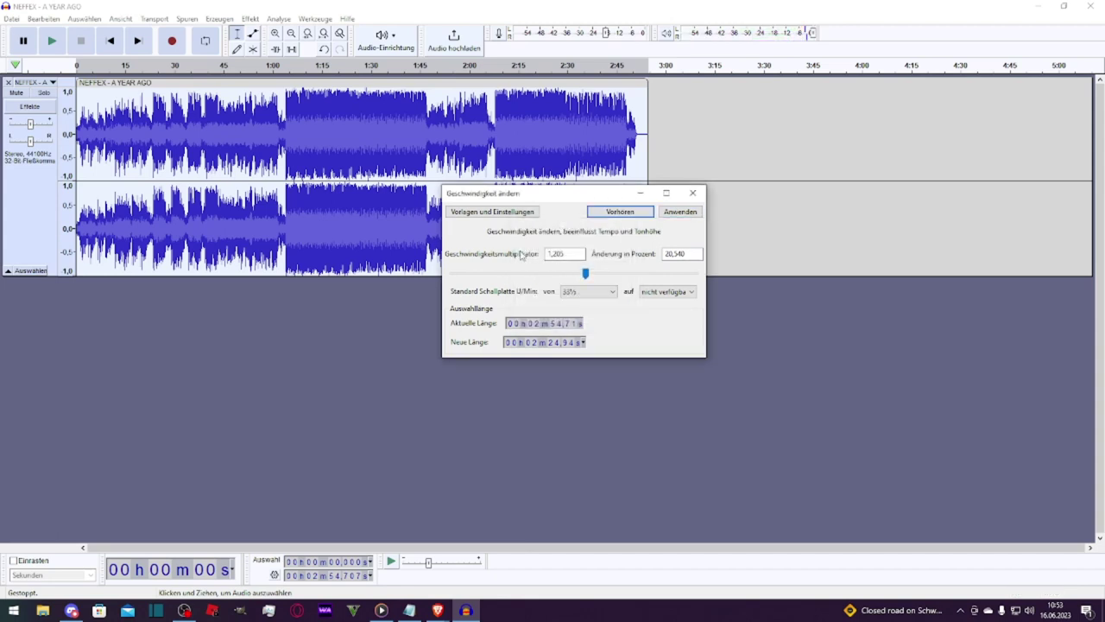
Set the percentage speed change to 18,000 and apply the effect to the song.
{"action": "key", "text": "Tab"}
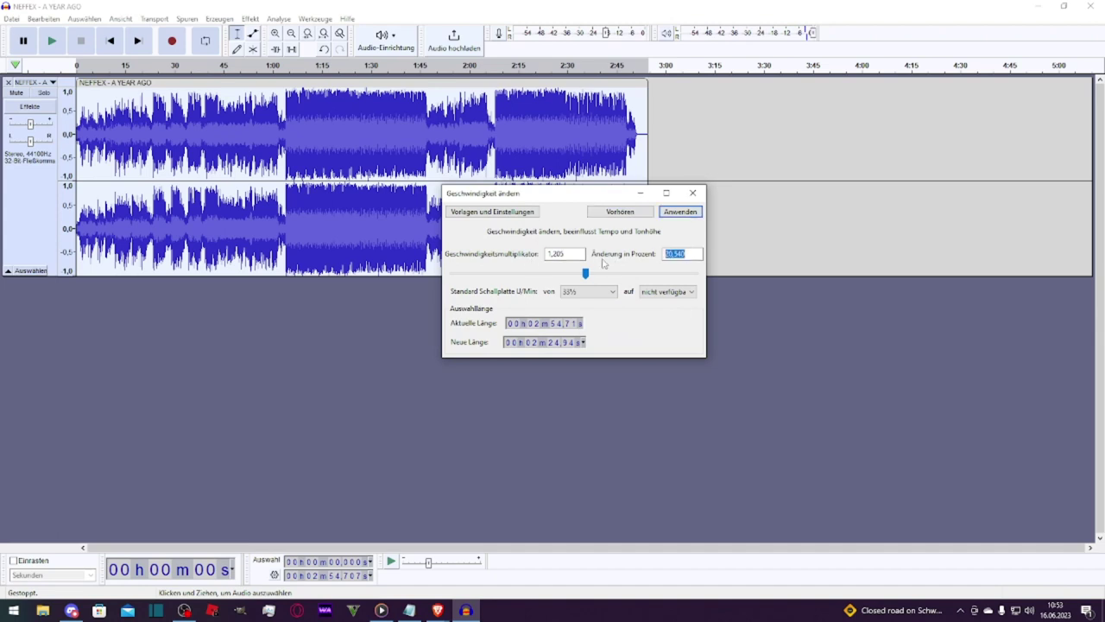
{"action": "type", "text": "18000"}
{"action": "key", "text": "BackSpace"}
{"action": "key", "text": "BackSpace"}
{"action": "key", "text": "BackSpace"}
{"action": "left_click_drag", "start_coordinate": [563, 252], "coordinate": [549, 253]}
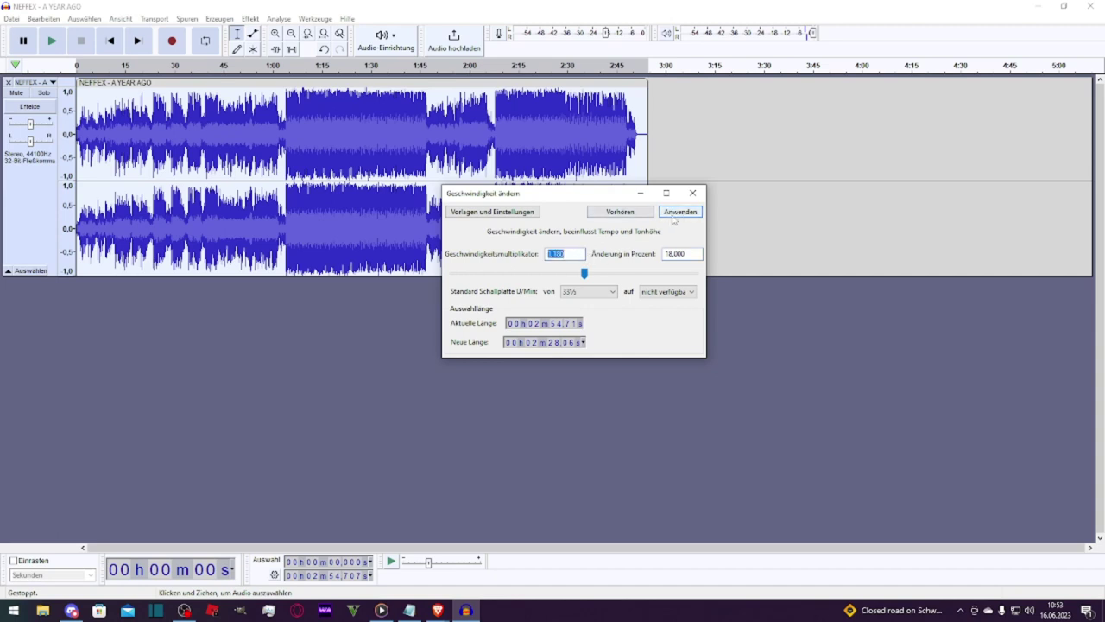
{"action": "left_click", "coordinate": [681, 212]}
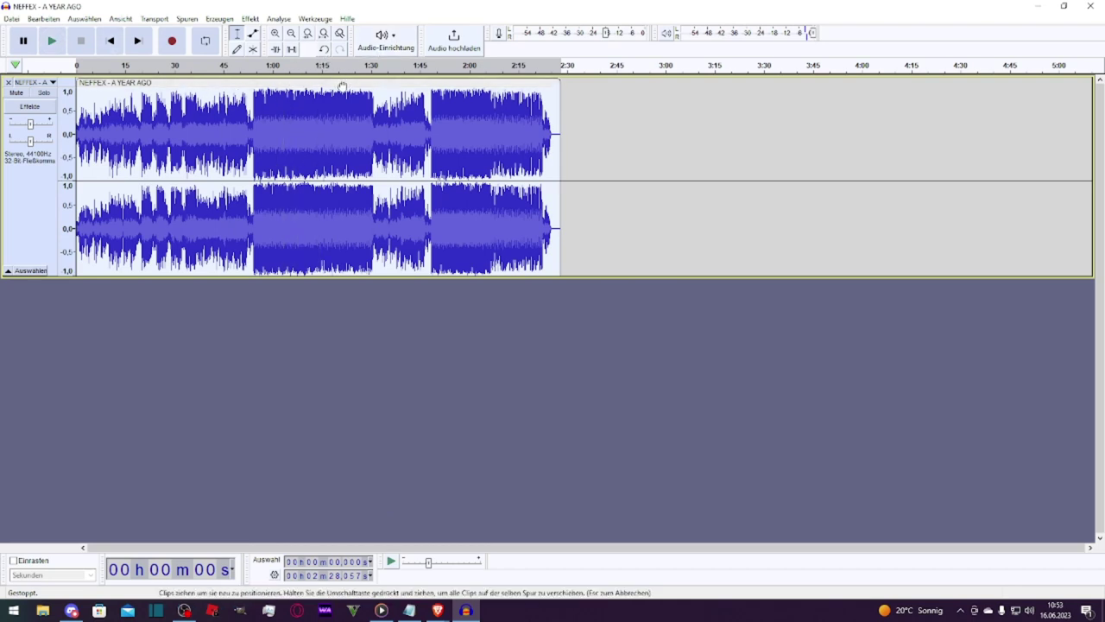
{"action": "double_click", "coordinate": [138, 83]}
{"action": "key", "text": "Return"}
{"action": "left_click", "coordinate": [331, 335]}
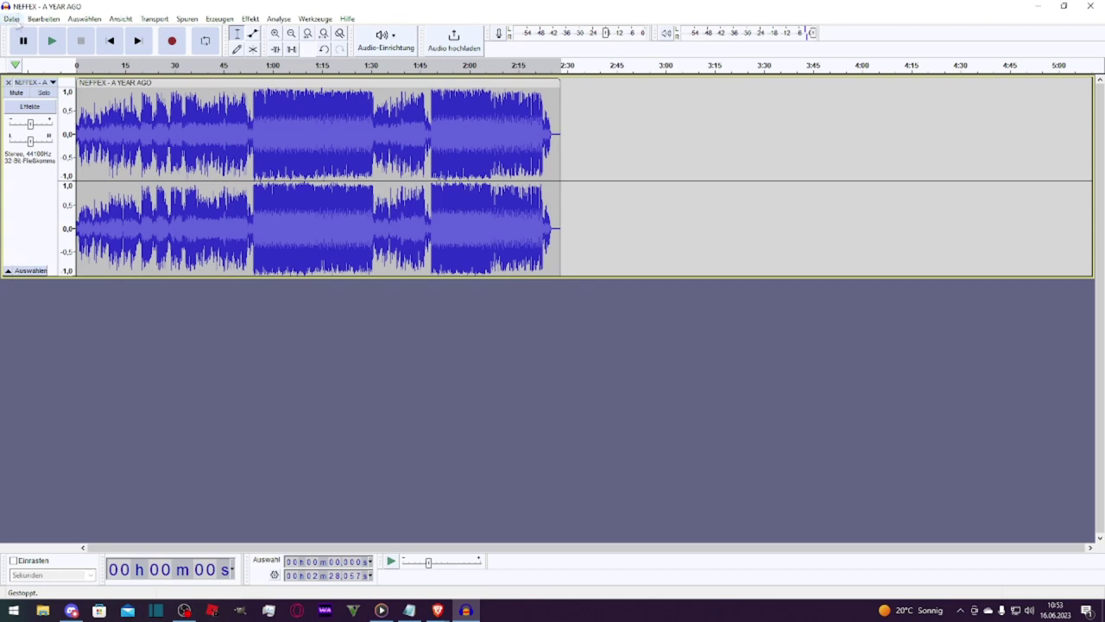
Export the song to the desktop as an MP3 file named "NEFFEX - A YEAR AGO - Speed Up".
{"action": "left_click", "coordinate": [13, 19]}
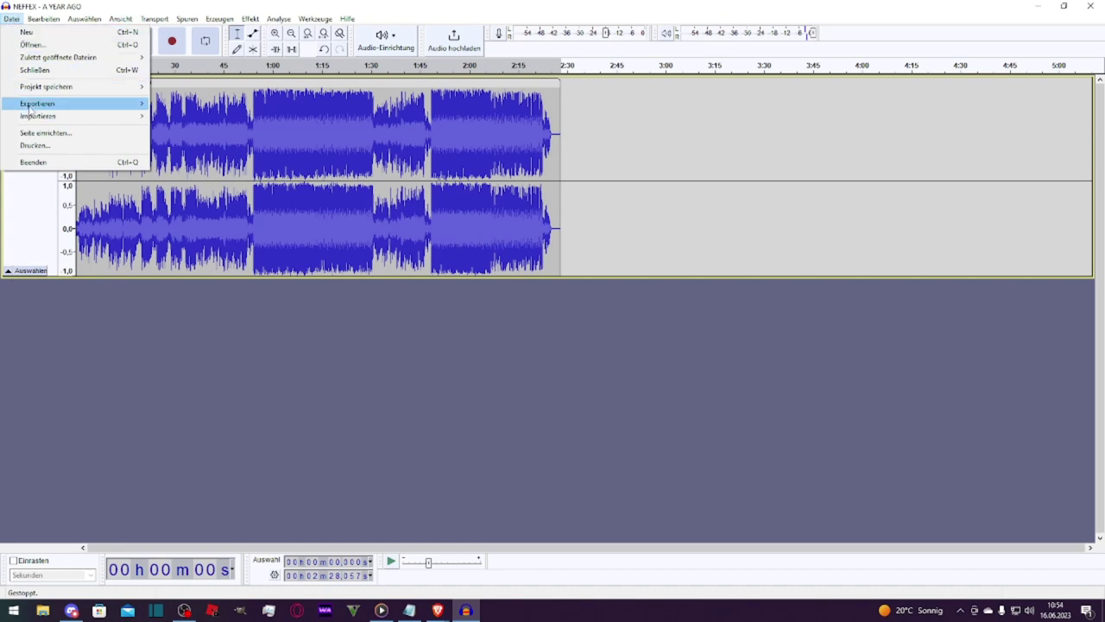
{"action": "mouse_move", "coordinate": [103, 104]}
{"action": "left_click", "coordinate": [197, 104]}
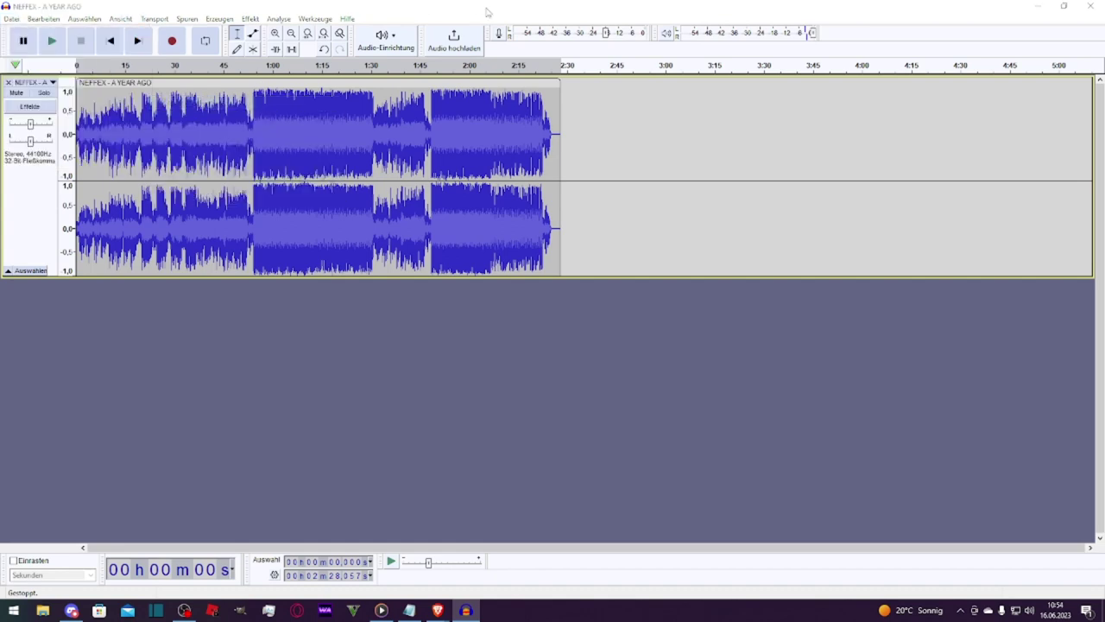
{"action": "left_click_drag", "start_coordinate": [121, 40], "coordinate": [153, 35]}
{"action": "left_click", "coordinate": [64, 114]}
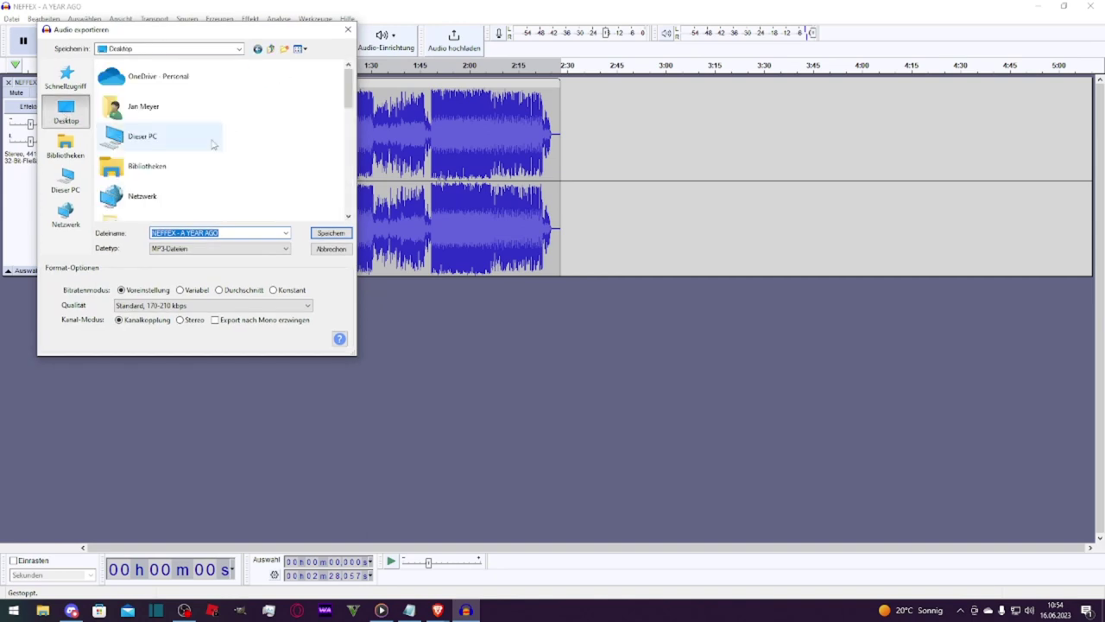
{"action": "left_click", "coordinate": [224, 233]}
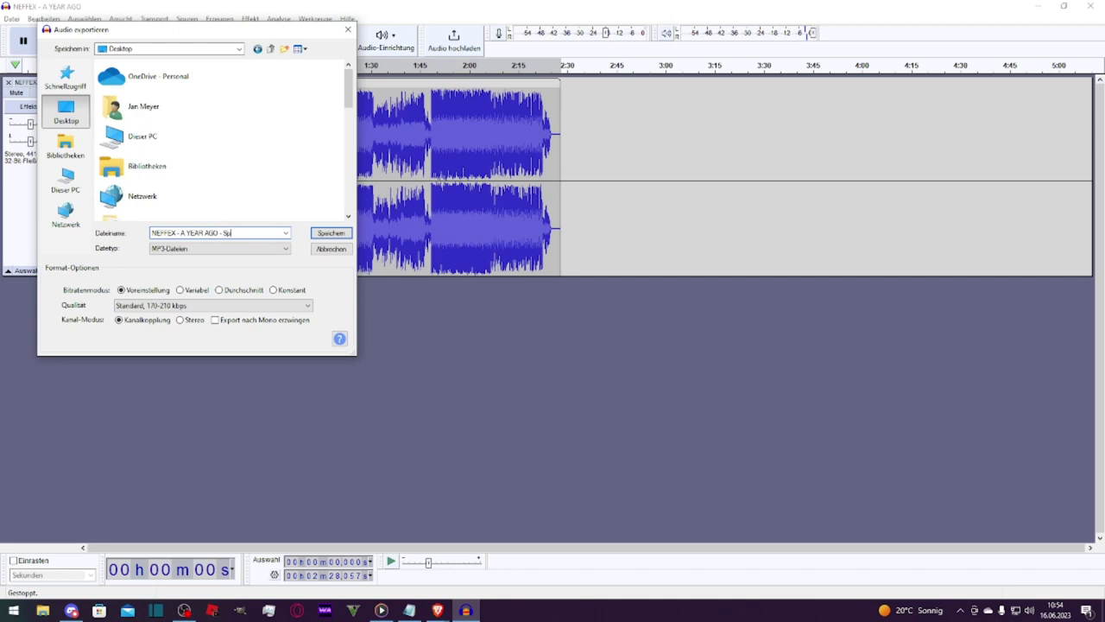
{"action": "left_click", "coordinate": [331, 233]}
Review the track title, album title, year and comment tags and accept the metadata to finish the export.
{"action": "left_click", "coordinate": [503, 249]}
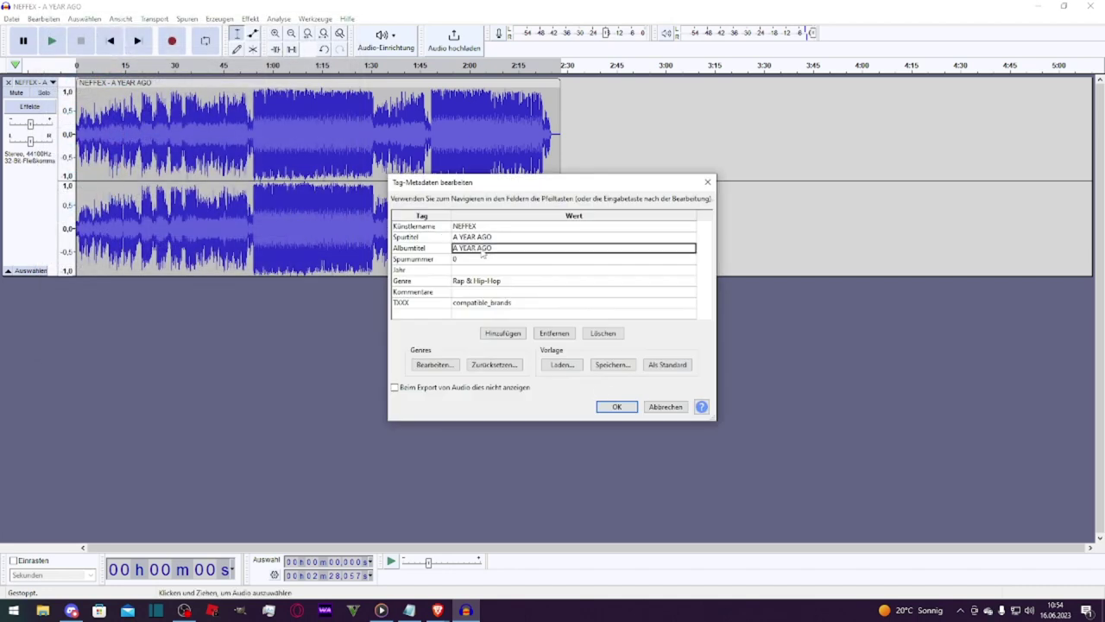
{"action": "left_click", "coordinate": [503, 241]}
{"action": "left_click", "coordinate": [503, 245]}
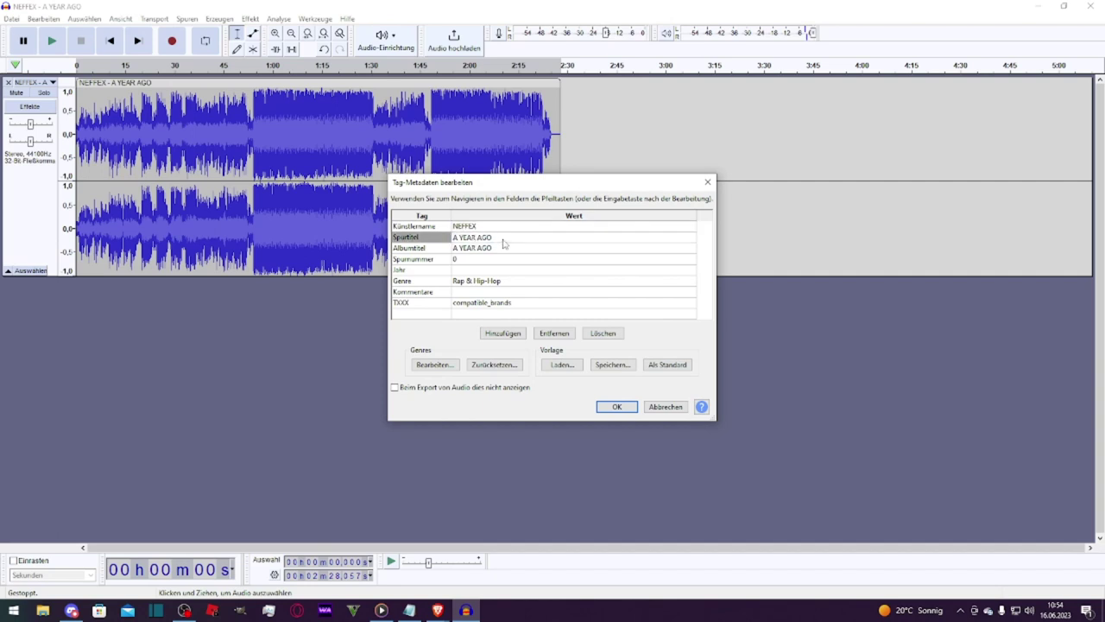
{"action": "left_click", "coordinate": [484, 248]}
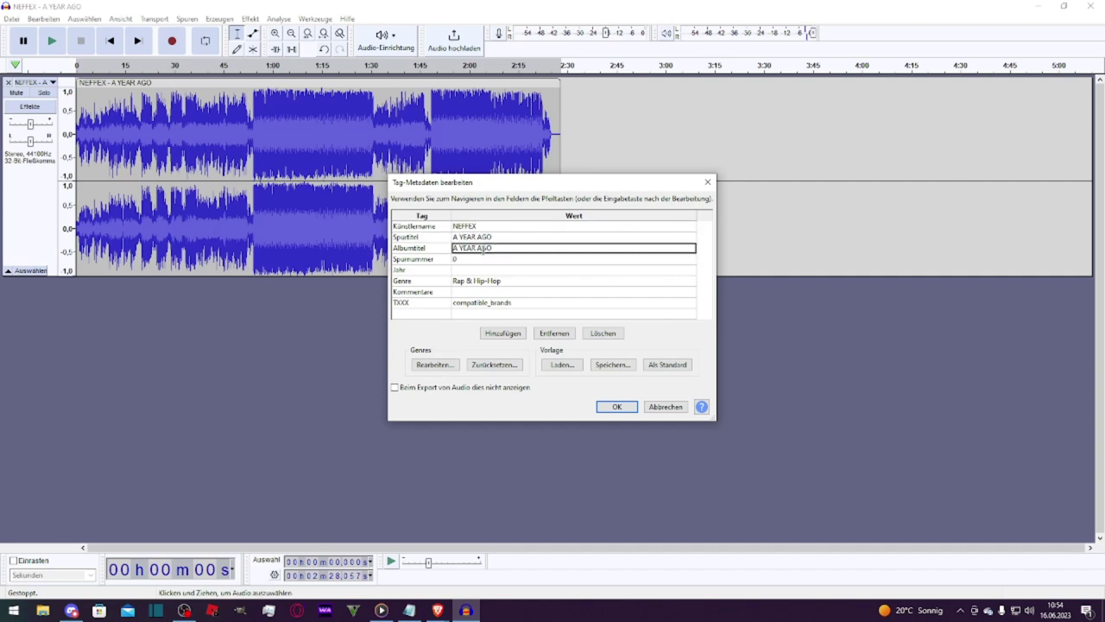
{"action": "left_click", "coordinate": [507, 269]}
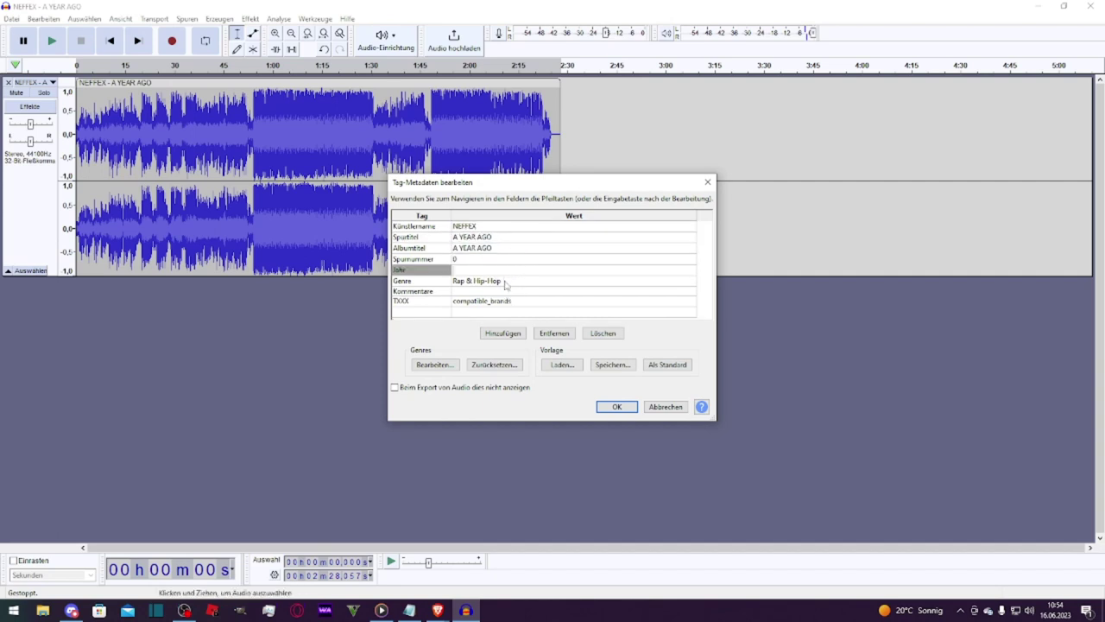
{"action": "left_click", "coordinate": [515, 293]}
{"action": "left_click", "coordinate": [610, 409]}
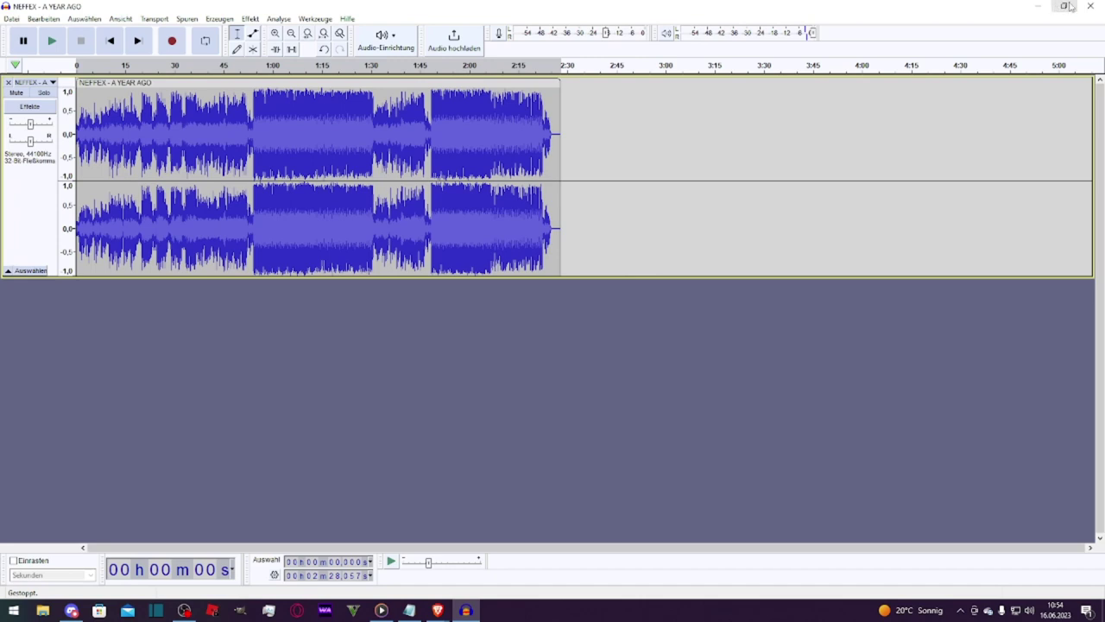
Close the project without saving it and move the exported file below the Audacity shortcut on the desktop.
{"action": "left_click", "coordinate": [1087, 6]}
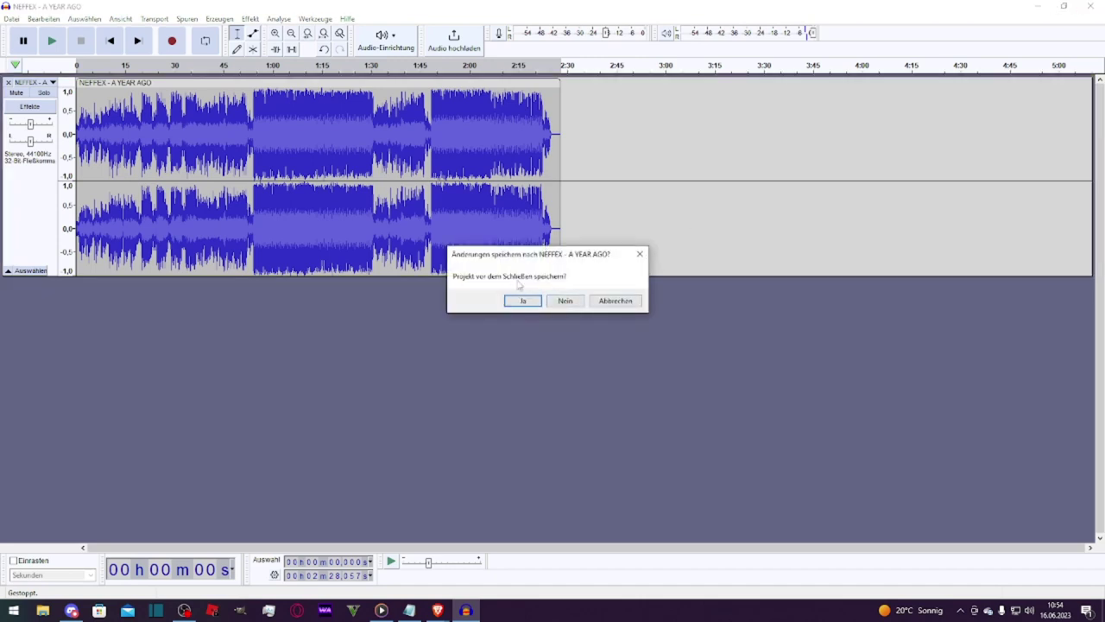
{"action": "left_click", "coordinate": [573, 302]}
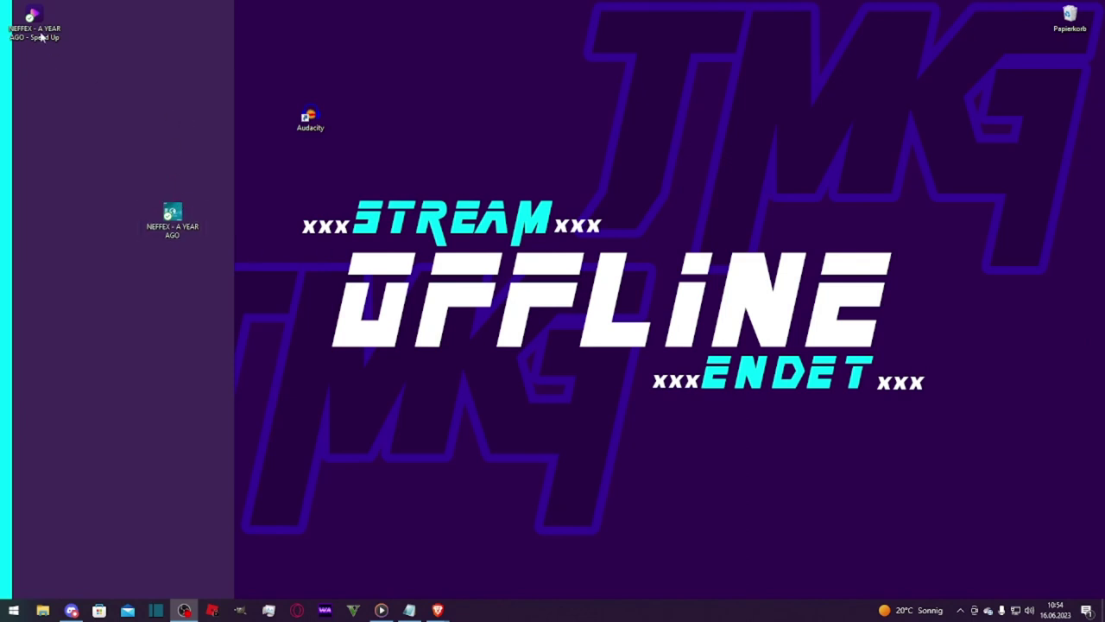
{"action": "left_click_drag", "start_coordinate": [40, 36], "coordinate": [312, 227]}
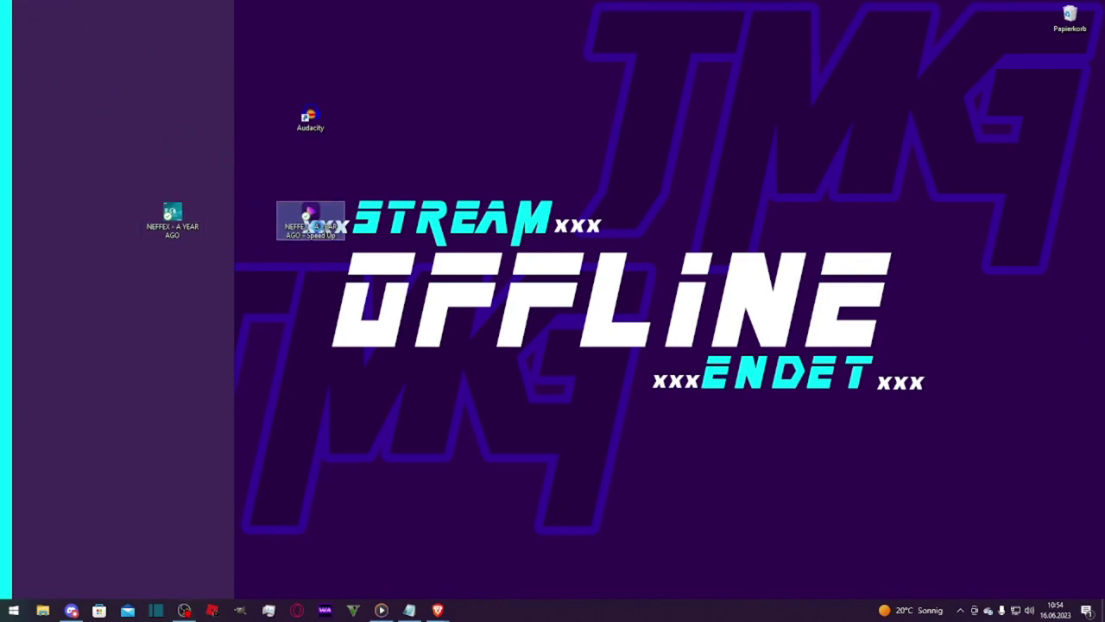
In the exported file's properties, edit its name to add "x" and the second artist's name after NEFFEX and remove "- Speed Up".
{"action": "right_click", "coordinate": [302, 221]}
{"action": "left_click", "coordinate": [352, 590]}
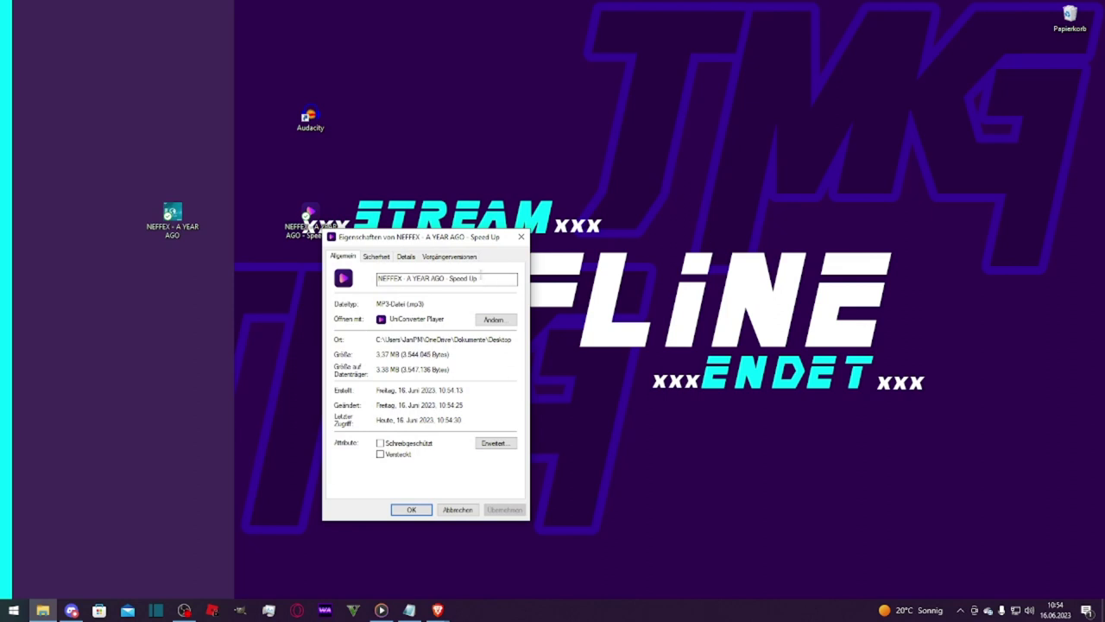
{"action": "left_click", "coordinate": [492, 279]}
{"action": "left_click_drag", "start_coordinate": [481, 279], "coordinate": [452, 285]}
{"action": "type", "text": "x Jan meyer"}
{"action": "left_click", "coordinate": [510, 278]}
Set the file's title tag to "A YEAR AGO - Speed Up" and copy the same text into the album tag.
{"action": "left_click", "coordinate": [406, 257]}
{"action": "left_click", "coordinate": [459, 302]}
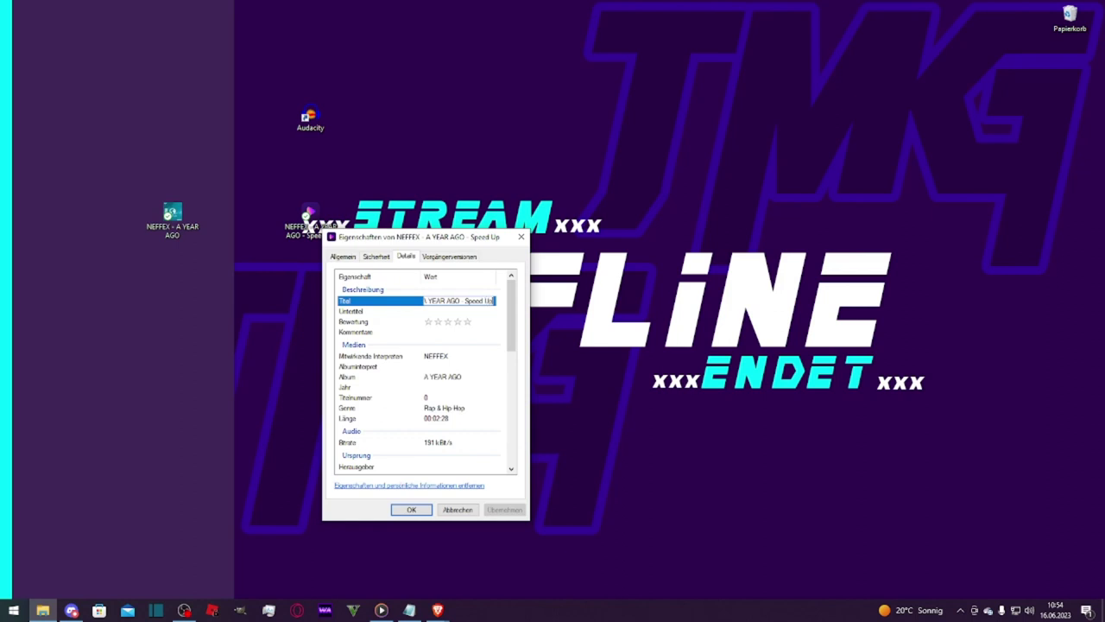
{"action": "key", "text": "ctrl+a"}
{"action": "key", "text": "ctrl+c"}
{"action": "left_click", "coordinate": [437, 377]}
{"action": "key", "text": "ctrl+v"}
Set the file's year tag to 2023 and save the changed properties.
{"action": "left_click", "coordinate": [440, 388]}
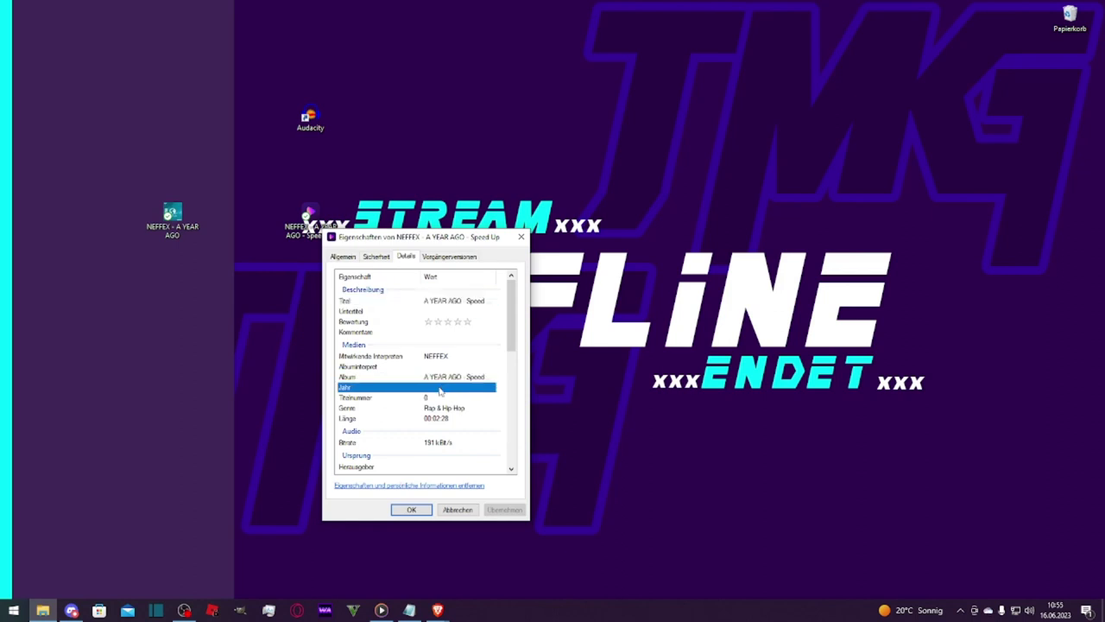
{"action": "left_click", "coordinate": [440, 389]}
{"action": "type", "text": "2023"}
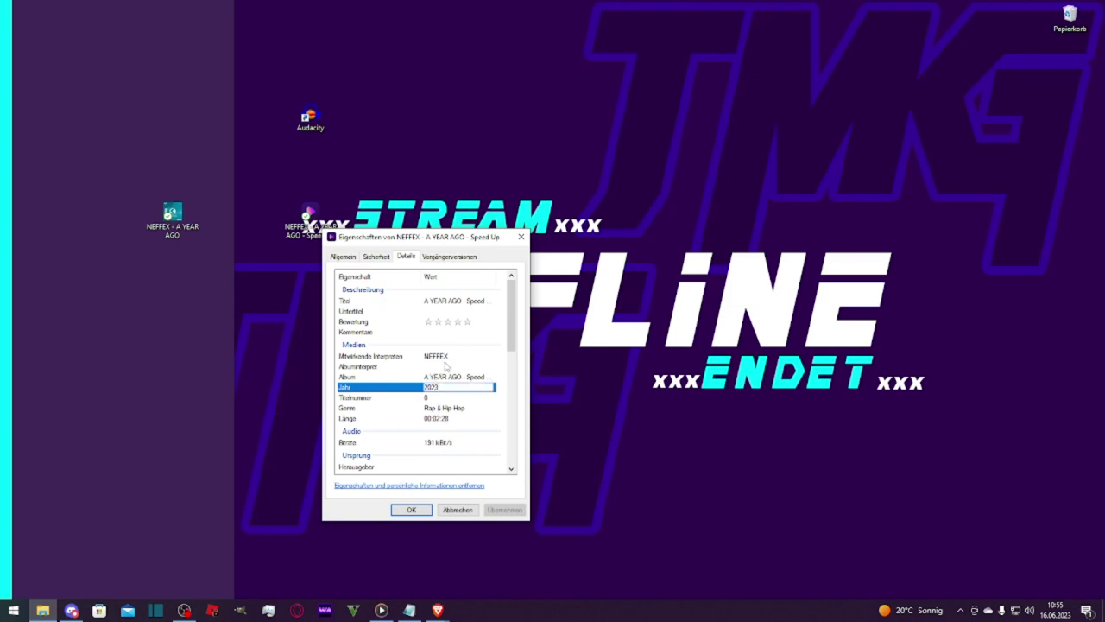
{"action": "left_click", "coordinate": [445, 358]}
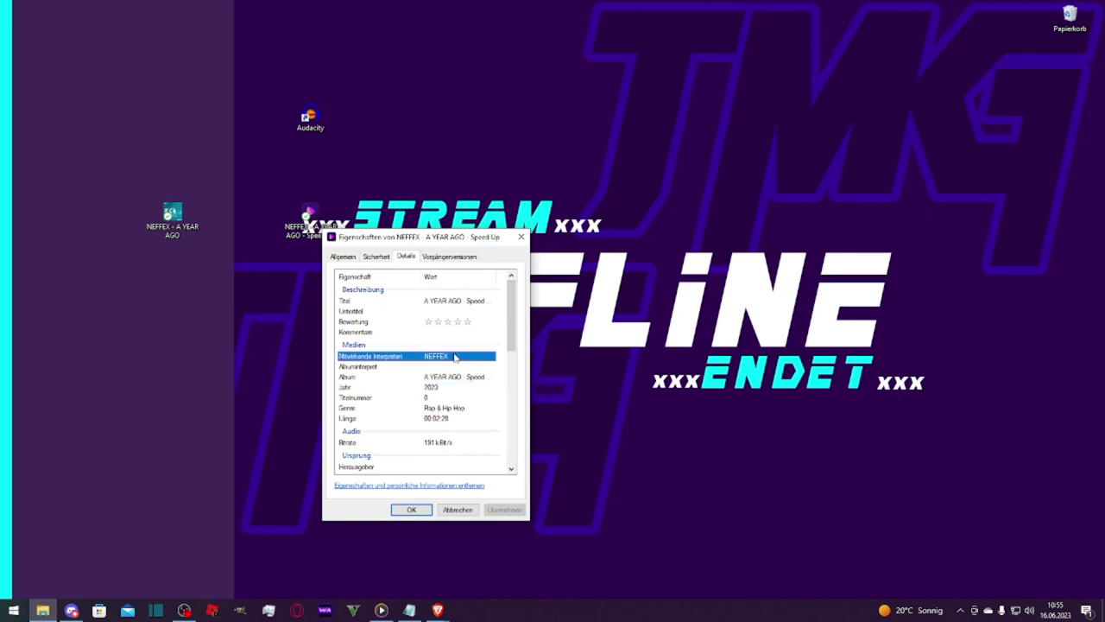
{"action": "left_click", "coordinate": [445, 366]}
{"action": "left_click", "coordinate": [445, 367]}
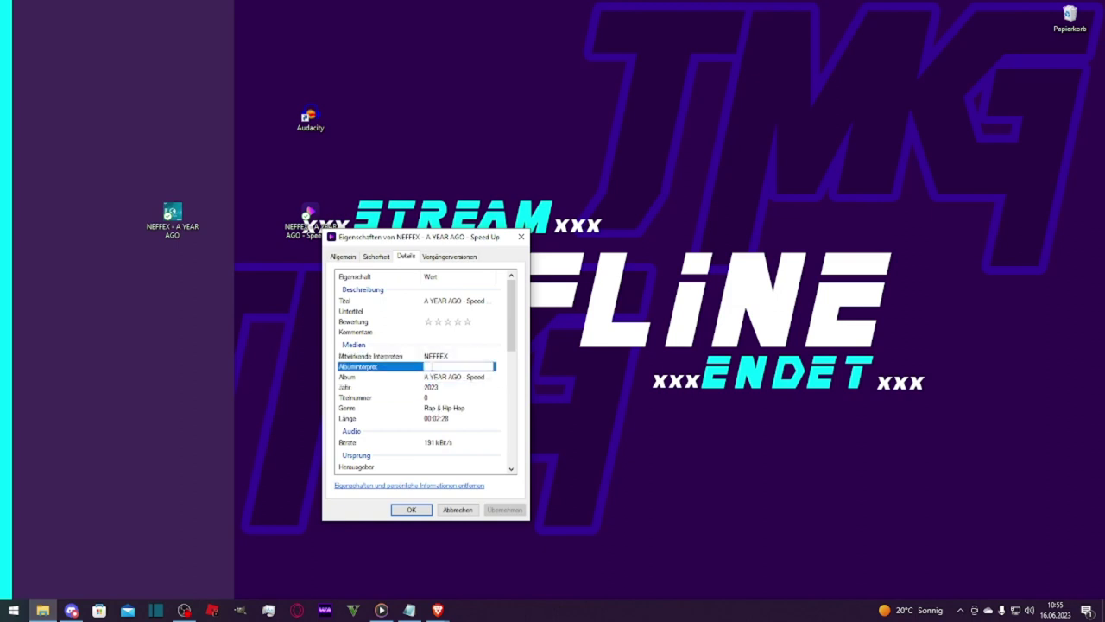
{"action": "left_click", "coordinate": [420, 511]}
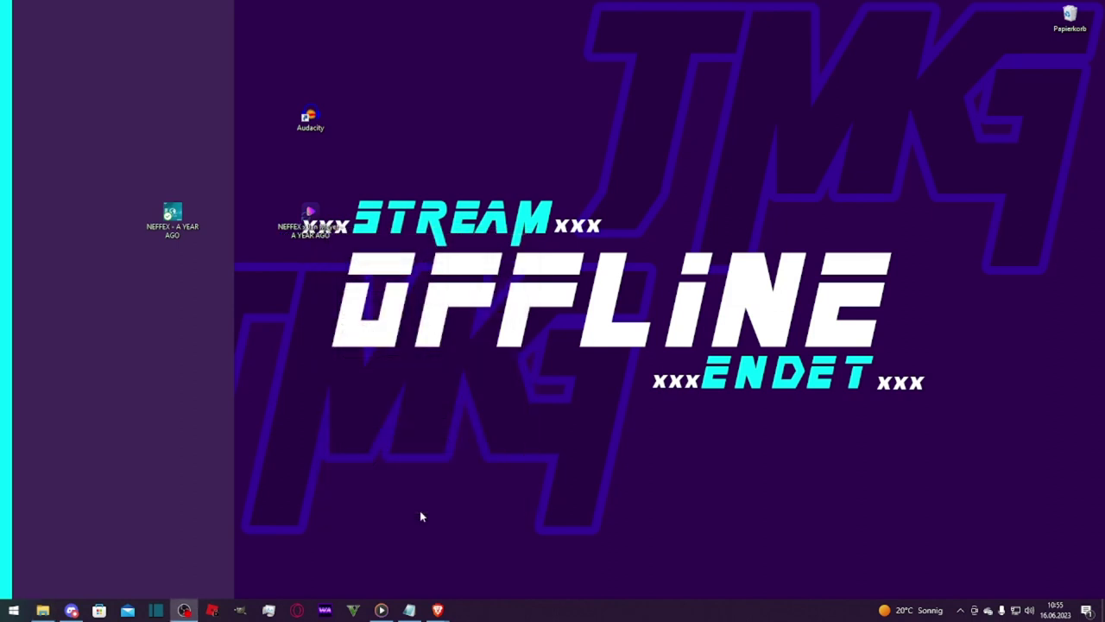
Open the Musik folder in File Explorer and enlarge its window.
{"action": "left_click_drag", "start_coordinate": [421, 329], "coordinate": [269, 242]}
{"action": "left_click", "coordinate": [42, 610]}
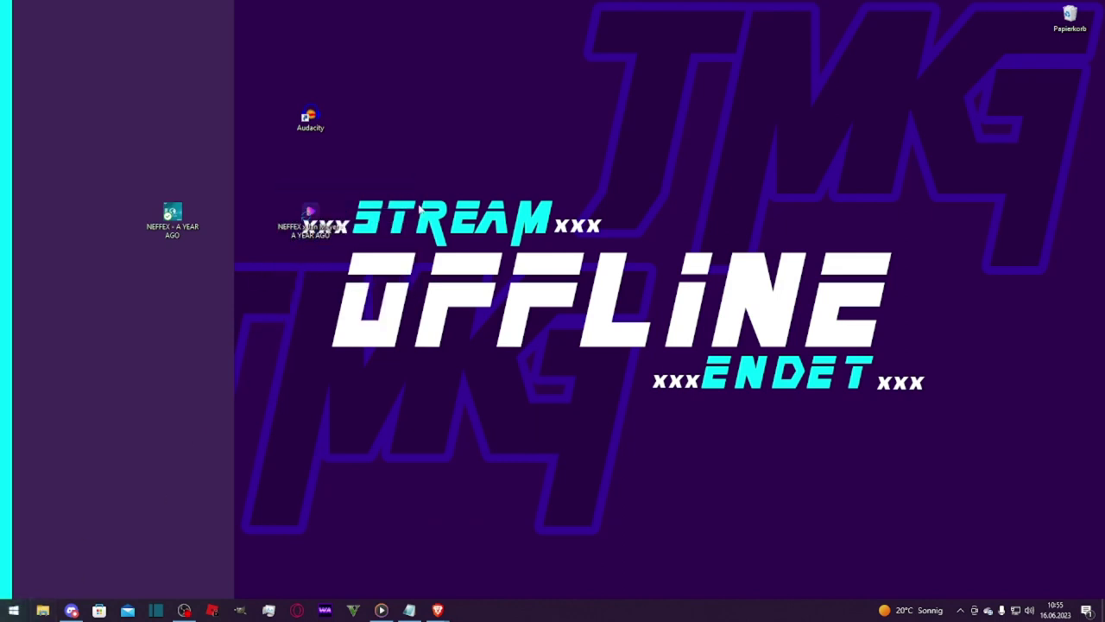
{"action": "scroll", "coordinate": [728, 280], "scroll_direction": "down", "scroll_amount": 5}
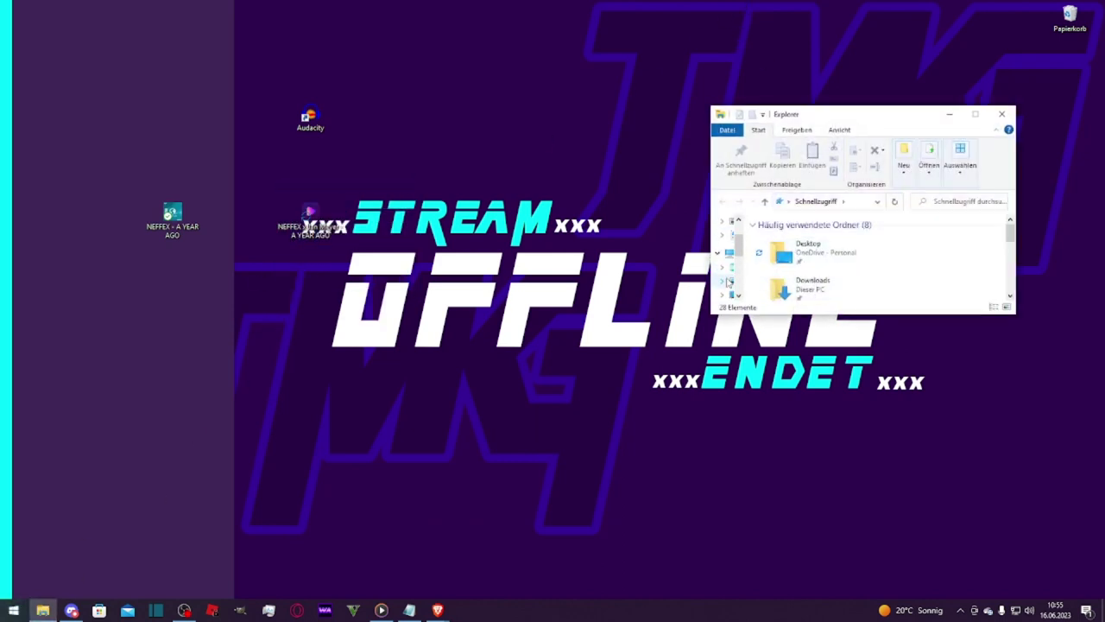
{"action": "left_click", "coordinate": [731, 278]}
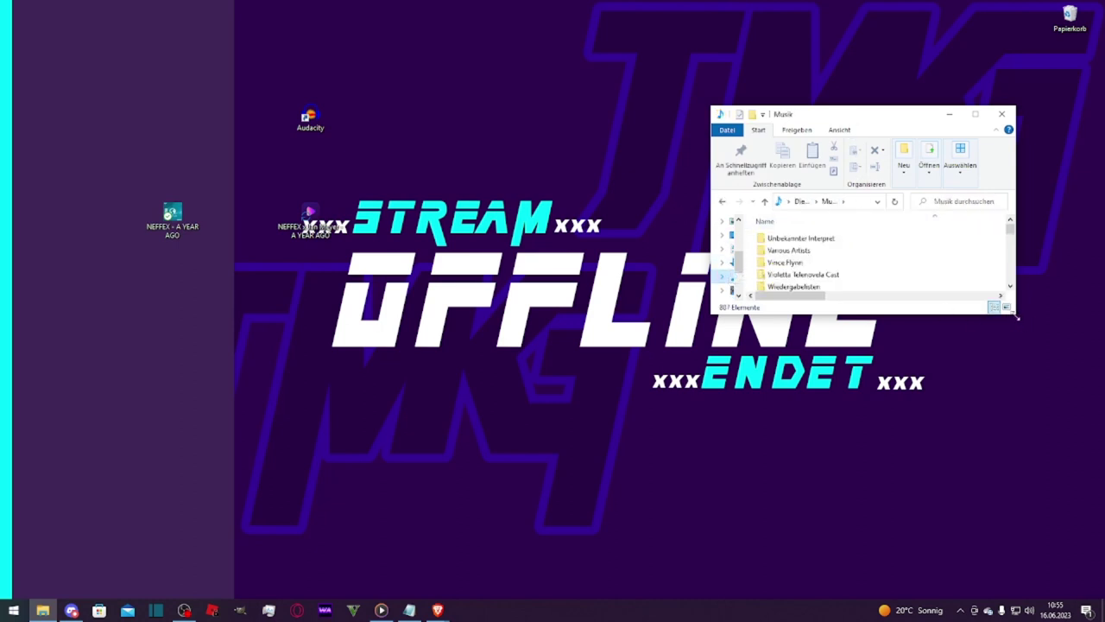
{"action": "left_click_drag", "start_coordinate": [1017, 317], "coordinate": [1087, 463]}
Move the renamed song from the desktop into the Musik folder and delete the original "NEFFEX - A YEAR AGO" file from the desktop.
{"action": "left_click_drag", "start_coordinate": [309, 217], "coordinate": [934, 392]}
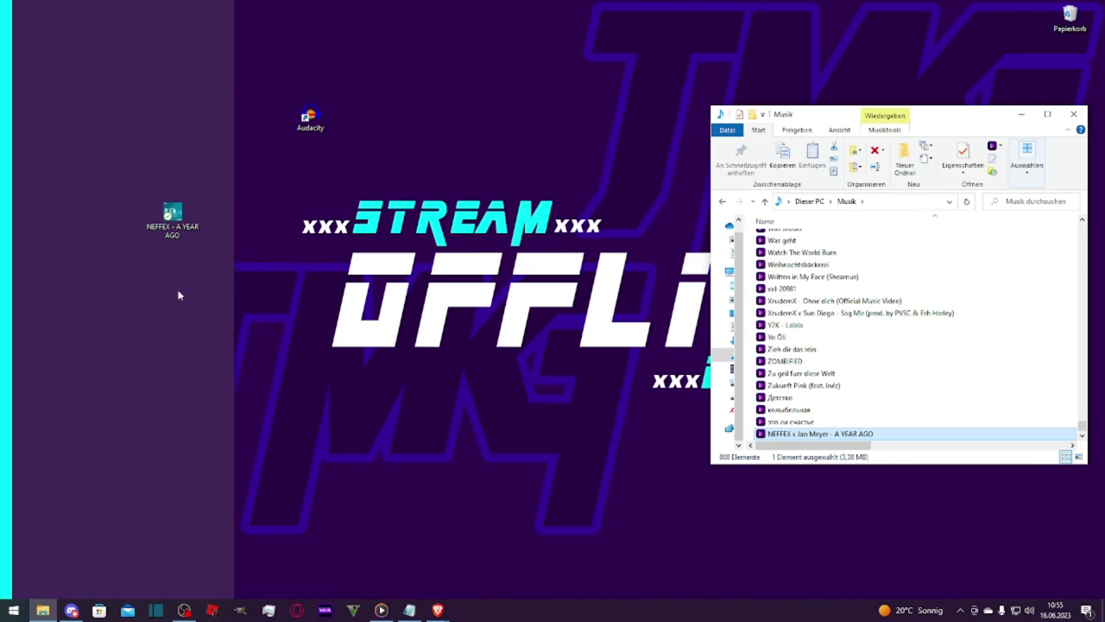
{"action": "left_click_drag", "start_coordinate": [212, 269], "coordinate": [246, 270]}
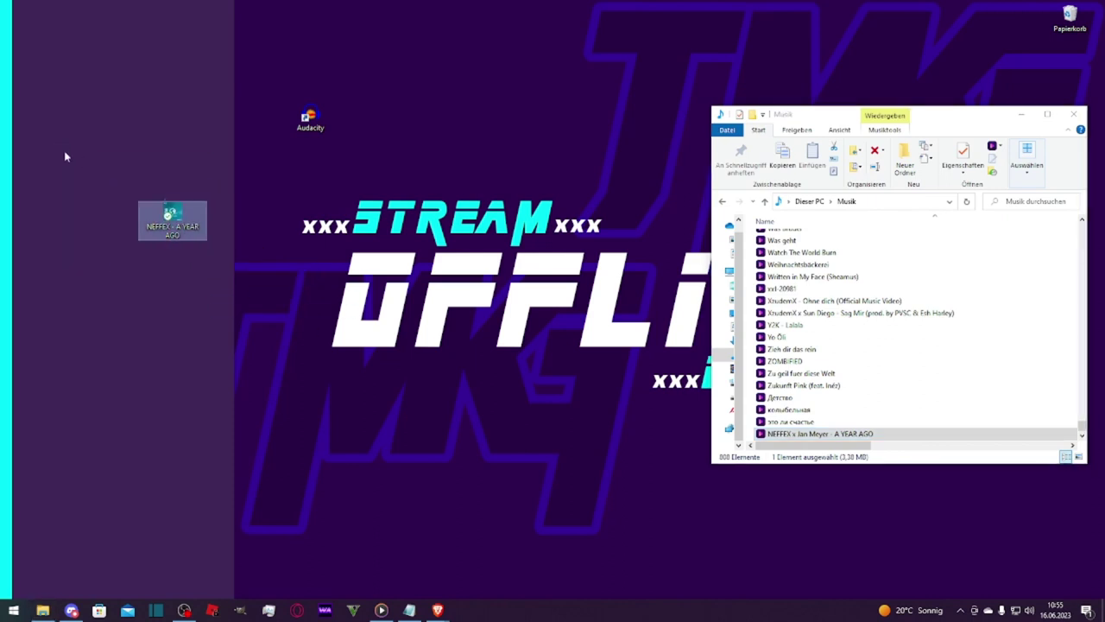
{"action": "key", "text": "Delete"}
Look through the NEFFEX songs in the Musik folder for the existing "NEFFEX - A YEAR AGO" file.
{"action": "scroll", "coordinate": [851, 287], "scroll_direction": "up", "scroll_amount": 20}
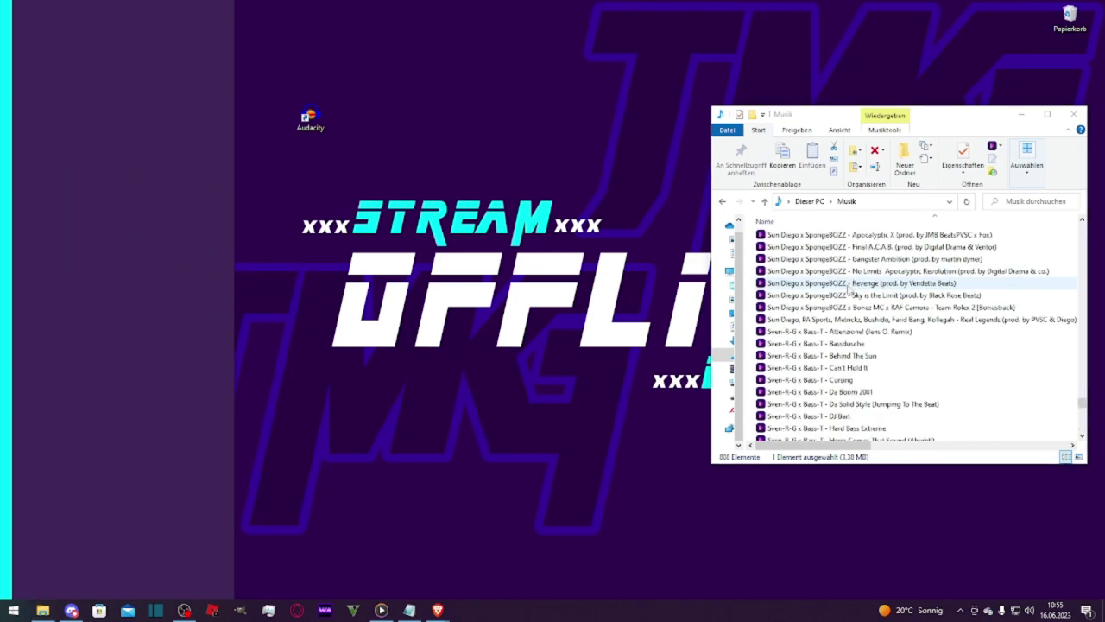
{"action": "scroll", "coordinate": [850, 288], "scroll_direction": "up", "scroll_amount": 20}
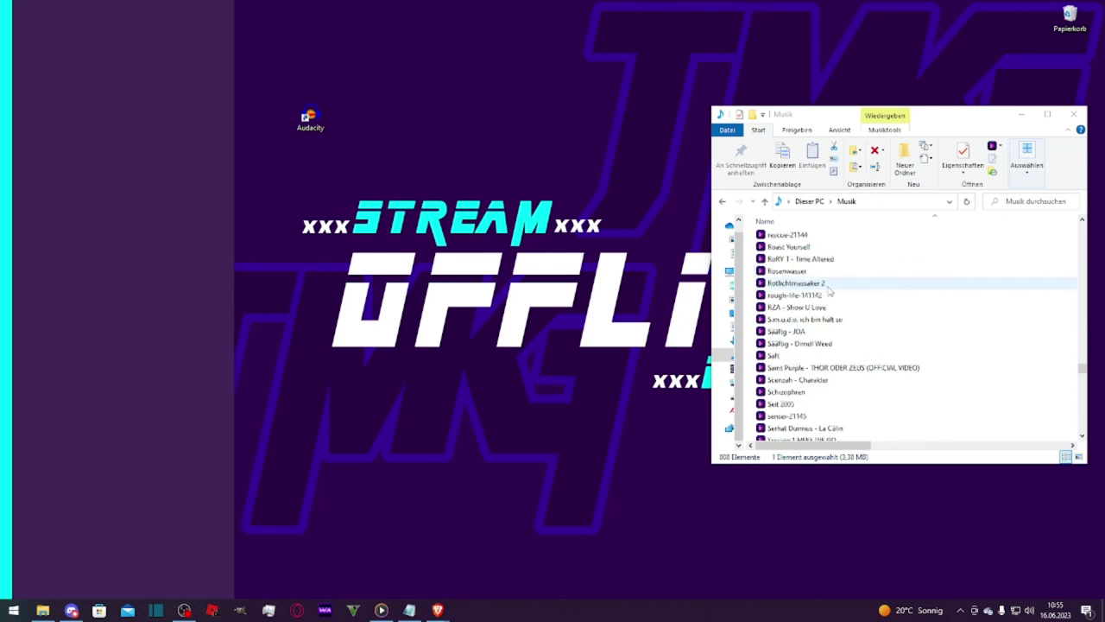
{"action": "scroll", "coordinate": [831, 288], "scroll_direction": "up", "scroll_amount": 20}
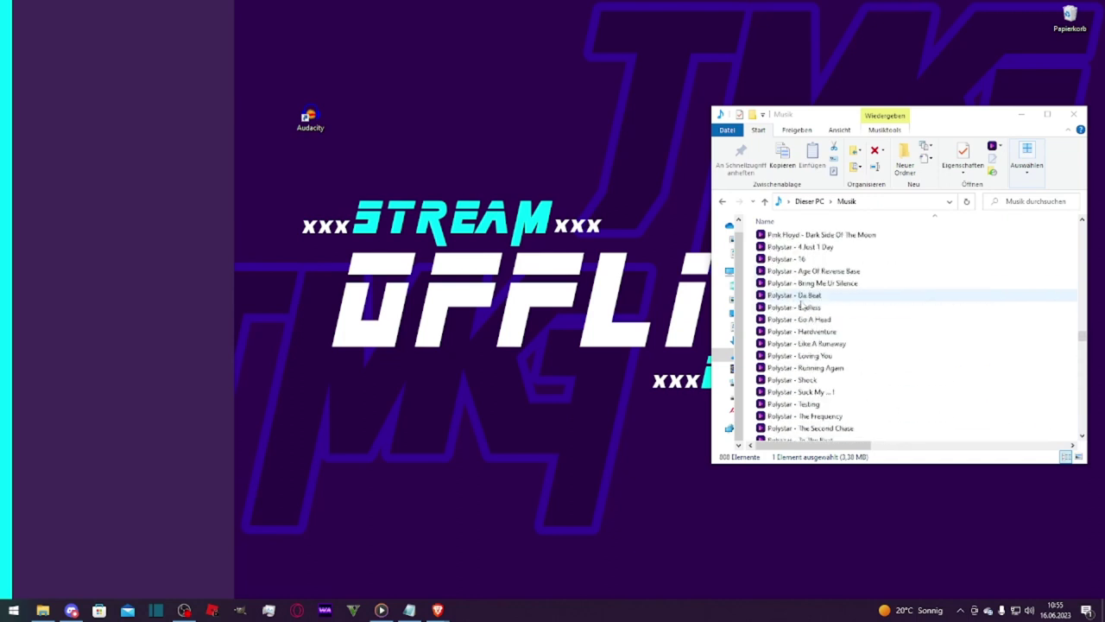
{"action": "scroll", "coordinate": [800, 303], "scroll_direction": "up", "scroll_amount": 20}
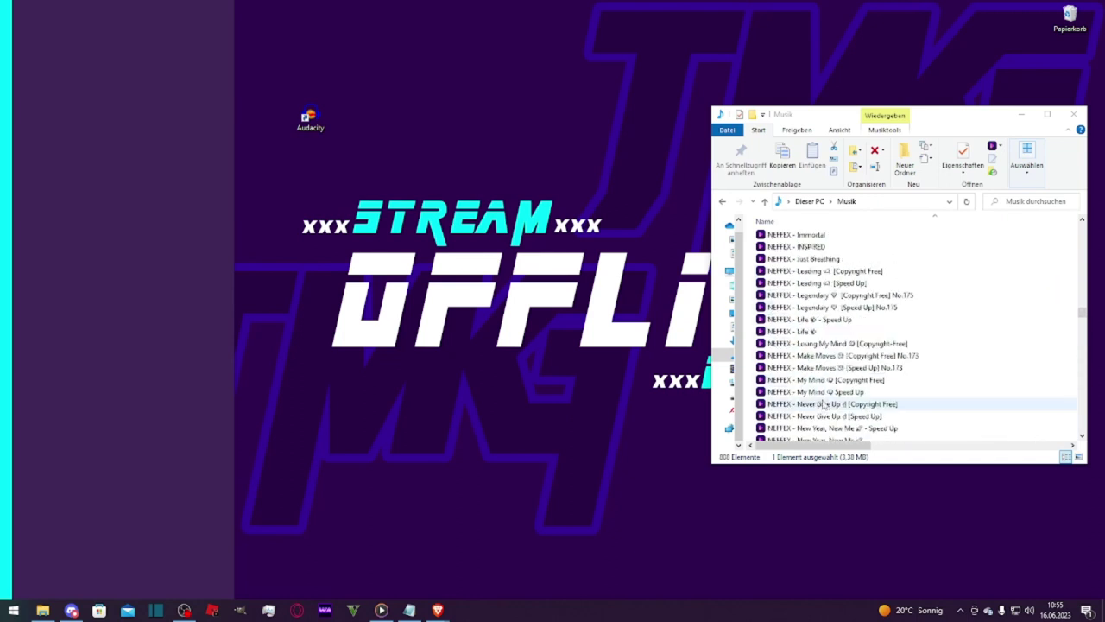
{"action": "scroll", "coordinate": [821, 345], "scroll_direction": "up", "scroll_amount": 5}
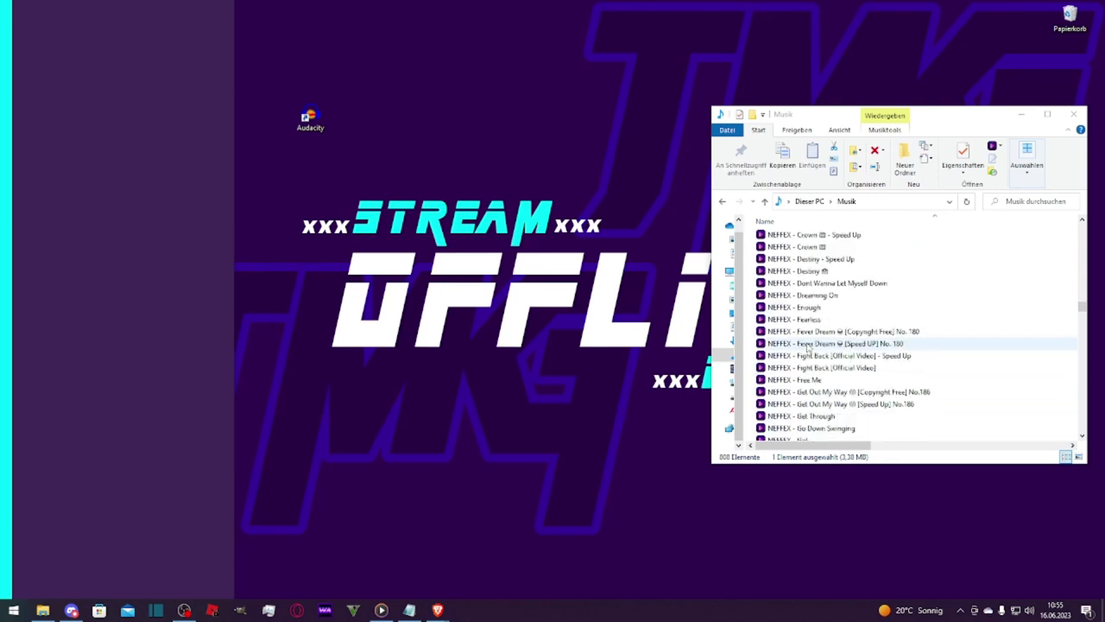
{"action": "scroll", "coordinate": [809, 349], "scroll_direction": "up", "scroll_amount": 5}
{"action": "scroll", "coordinate": [808, 349], "scroll_direction": "down", "scroll_amount": 5}
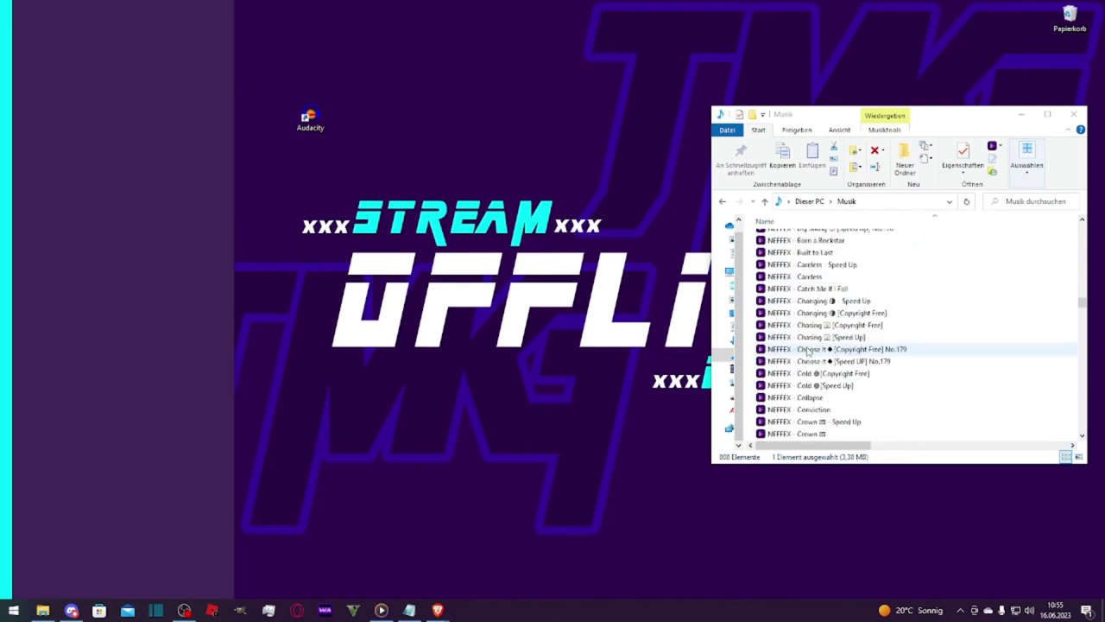
{"action": "scroll", "coordinate": [804, 349], "scroll_direction": "down", "scroll_amount": 15}
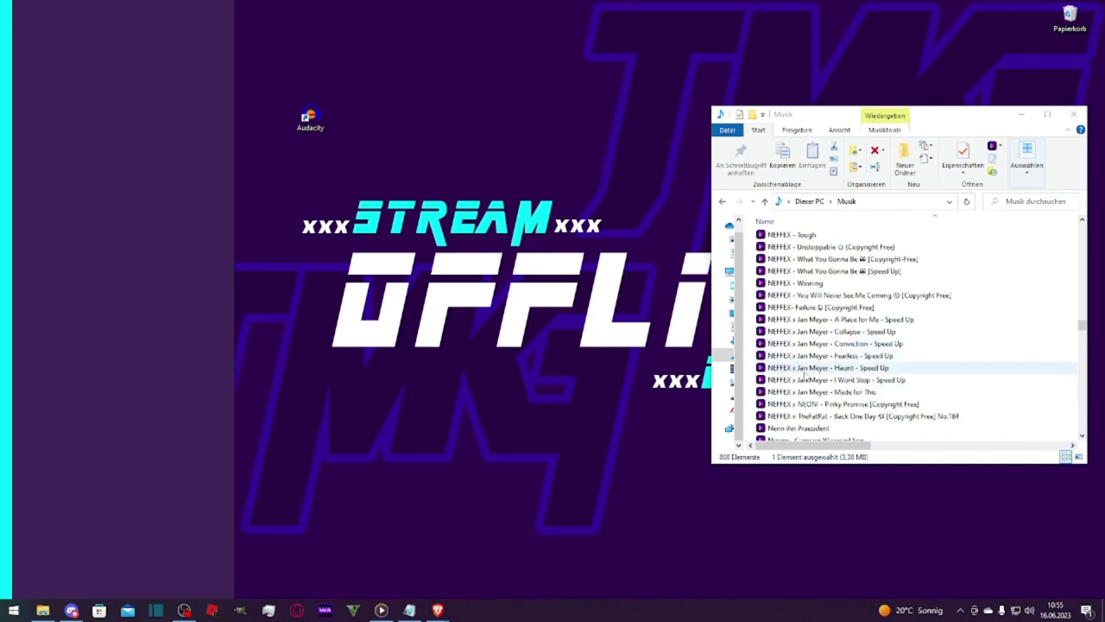
{"action": "scroll", "coordinate": [829, 322], "scroll_direction": "up", "scroll_amount": 2}
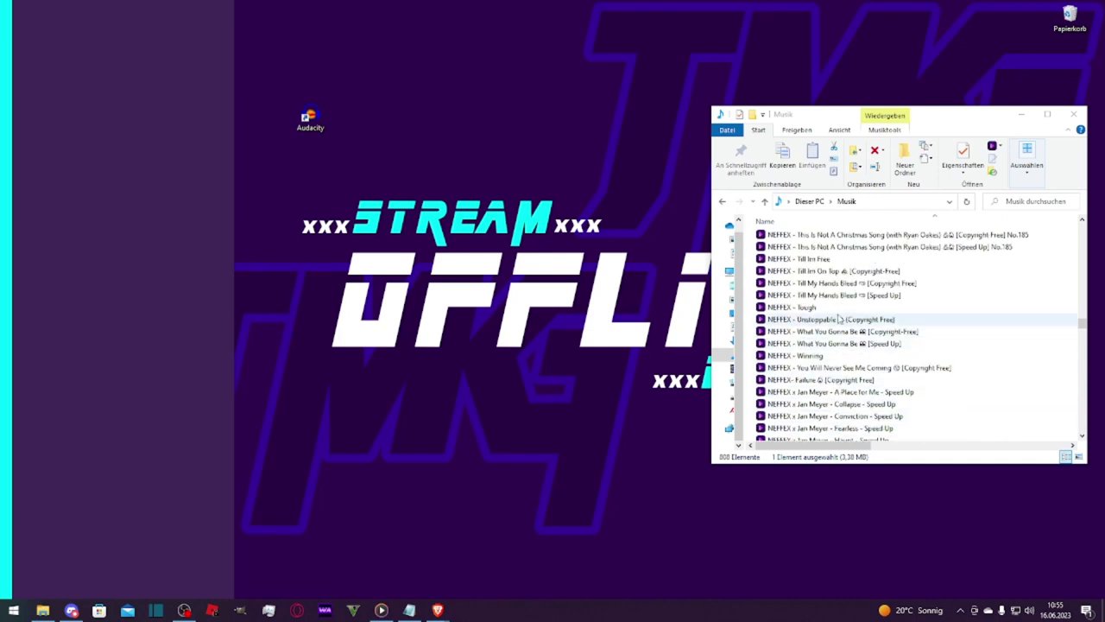
{"action": "scroll", "coordinate": [842, 308], "scroll_direction": "up", "scroll_amount": 15}
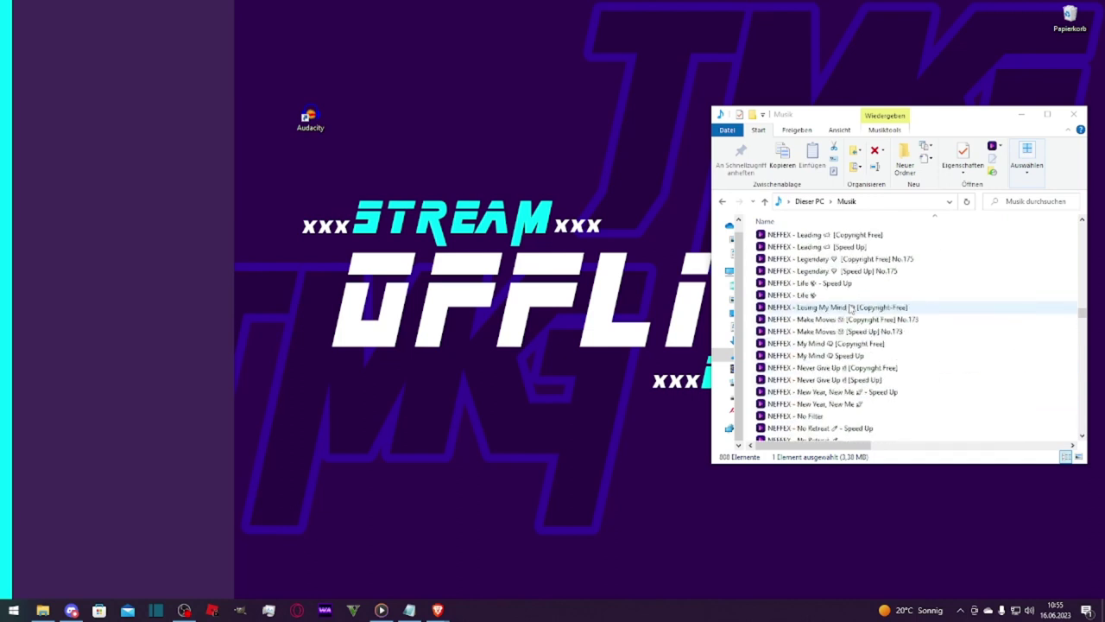
{"action": "scroll", "coordinate": [851, 309], "scroll_direction": "up", "scroll_amount": 15}
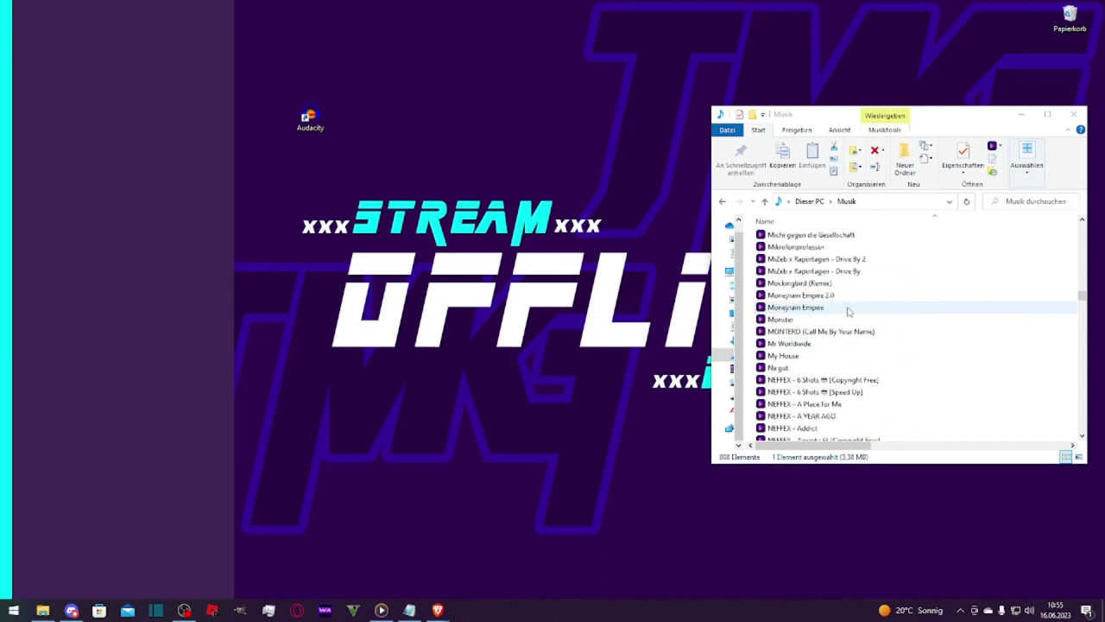
{"action": "scroll", "coordinate": [845, 363], "scroll_direction": "down", "scroll_amount": 1}
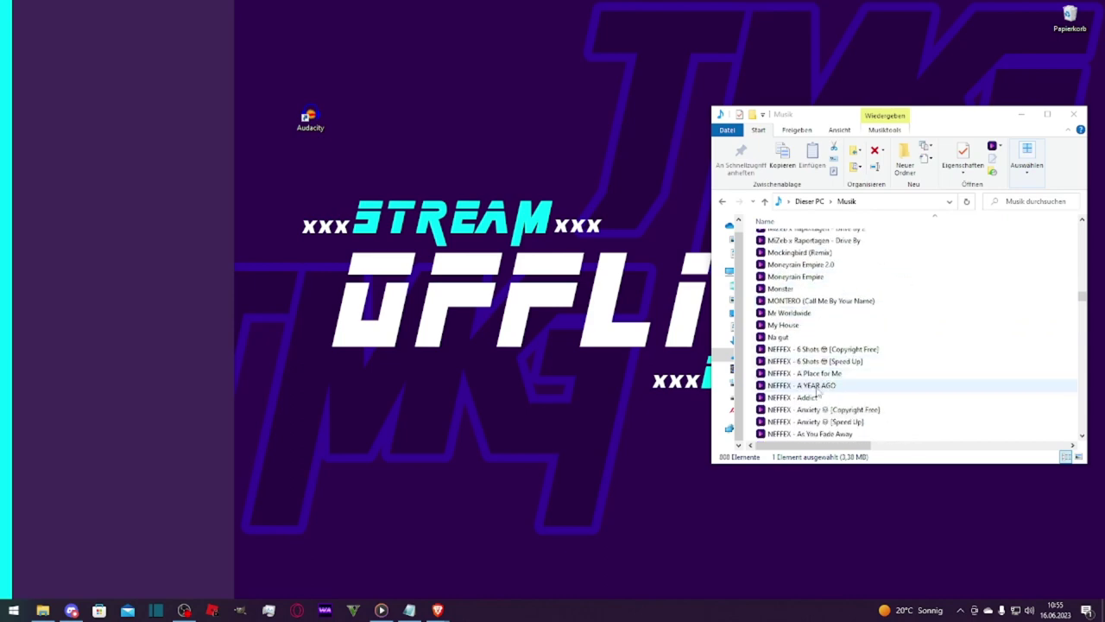
Close the Musik folder window and switch to the PosterMyWall album cover templates in the Brave browser.
{"action": "left_click", "coordinate": [1047, 114]}
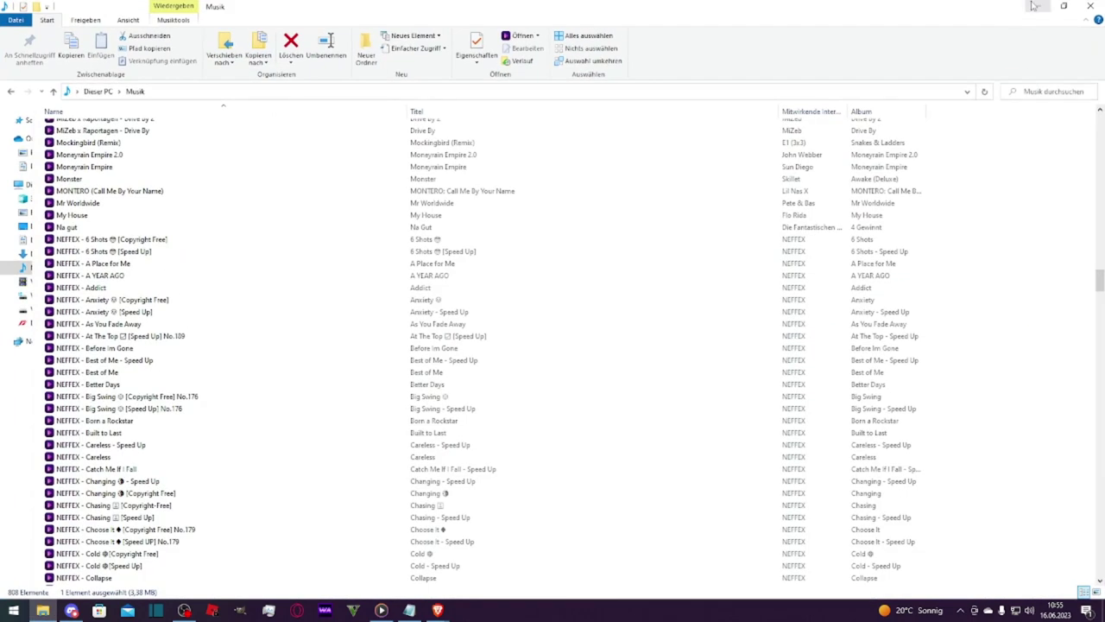
{"action": "left_click", "coordinate": [1090, 5]}
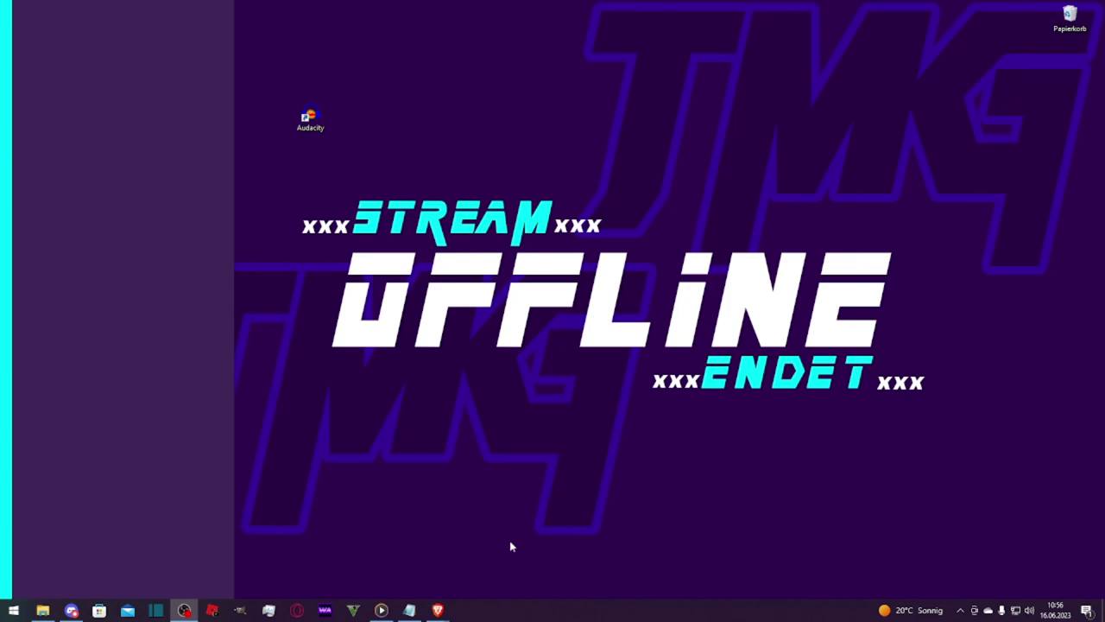
{"action": "mouse_move", "coordinate": [438, 609]}
{"action": "left_click", "coordinate": [409, 566]}
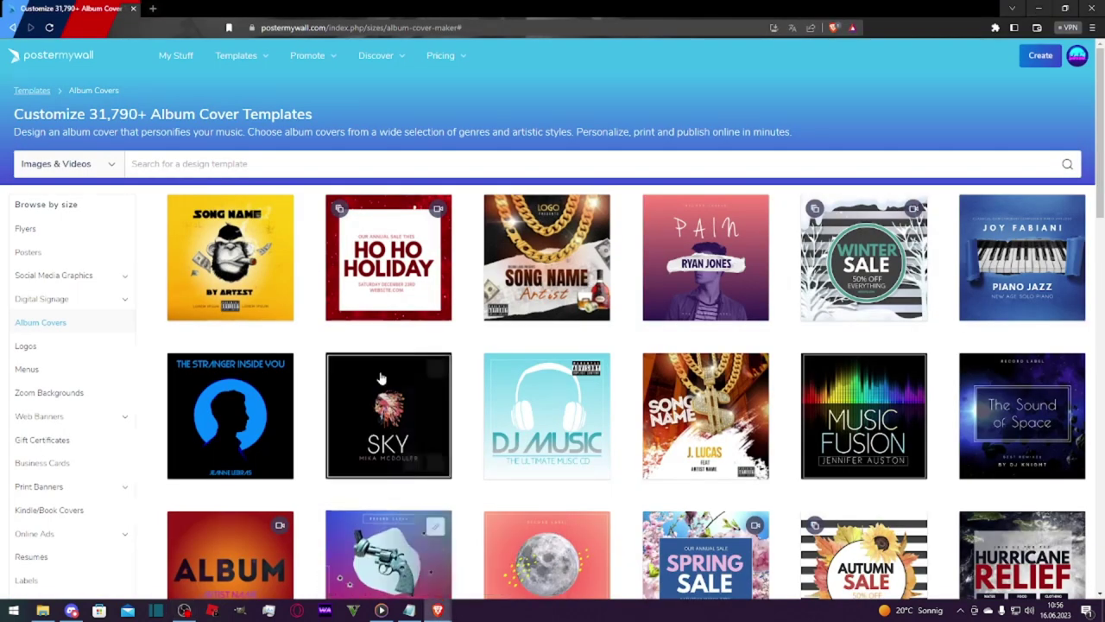
{"action": "mouse_move", "coordinate": [438, 609]}
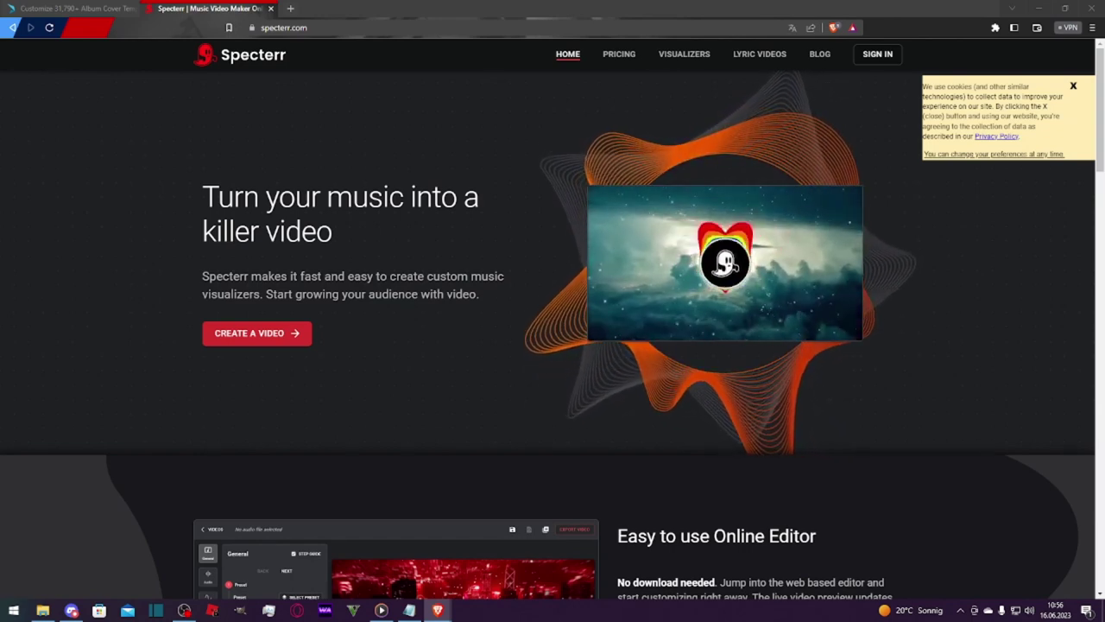
{"action": "left_click", "coordinate": [77, 8]}
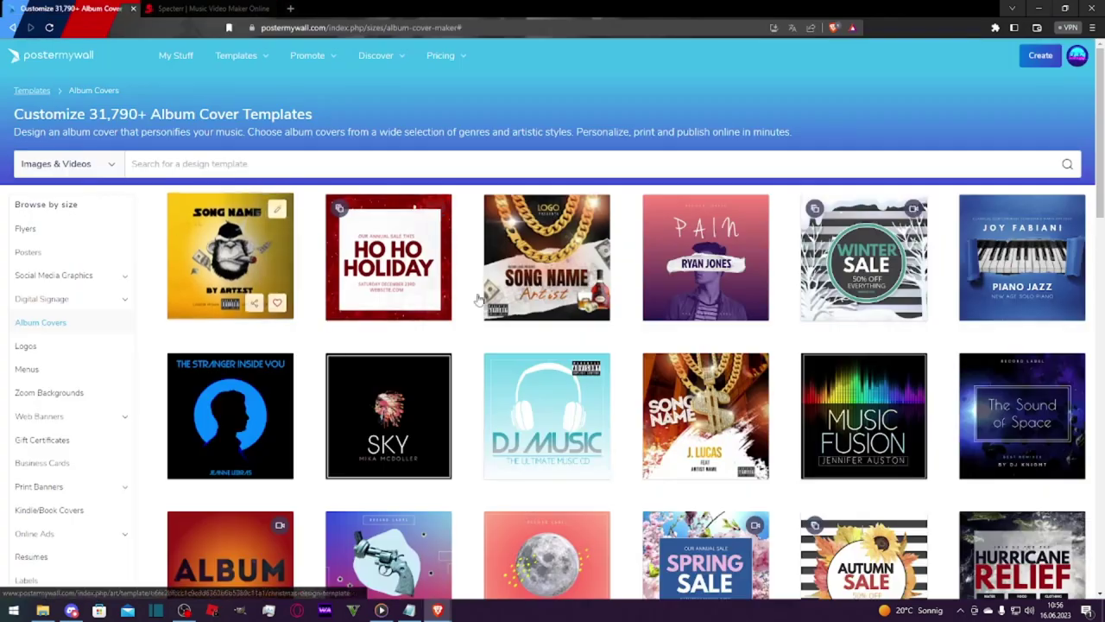
Find the blue album cover template with a silhouetted man beside a chair in the sea and open it for editing.
{"action": "scroll", "coordinate": [704, 300], "scroll_direction": "down", "scroll_amount": 10}
{"action": "scroll", "coordinate": [704, 301], "scroll_direction": "down", "scroll_amount": 7}
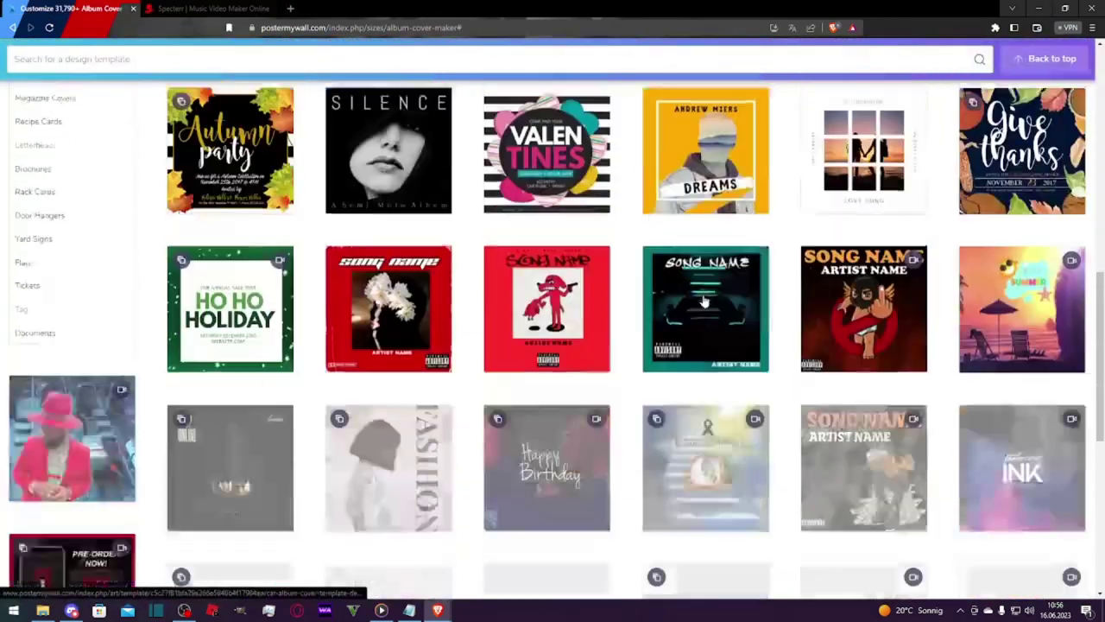
{"action": "scroll", "coordinate": [704, 301], "scroll_direction": "down", "scroll_amount": 5}
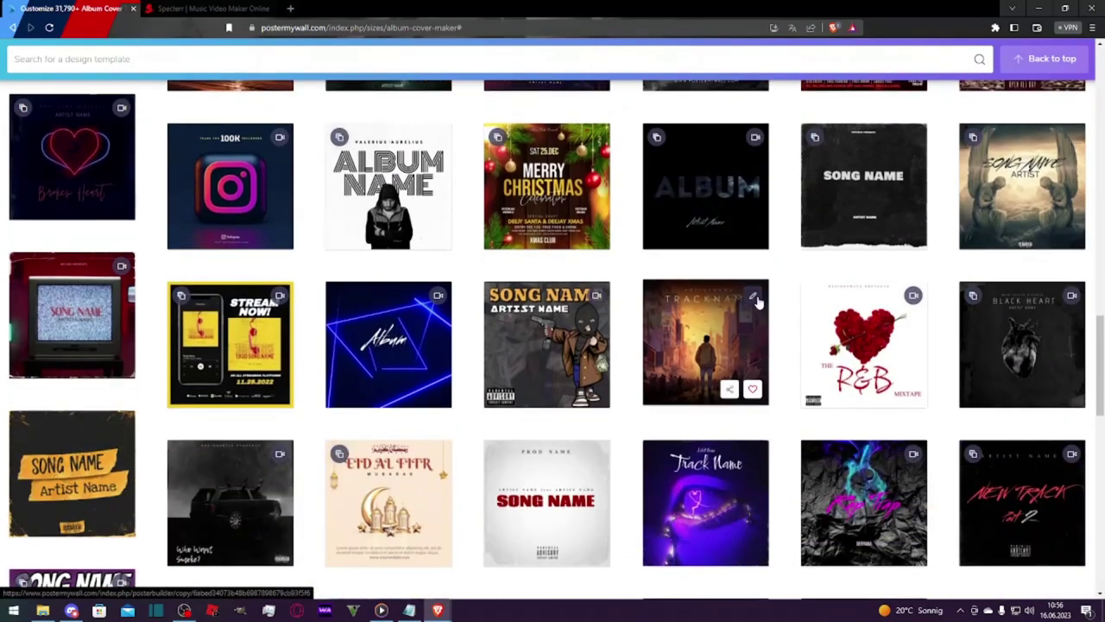
{"action": "scroll", "coordinate": [757, 300], "scroll_direction": "down", "scroll_amount": 4}
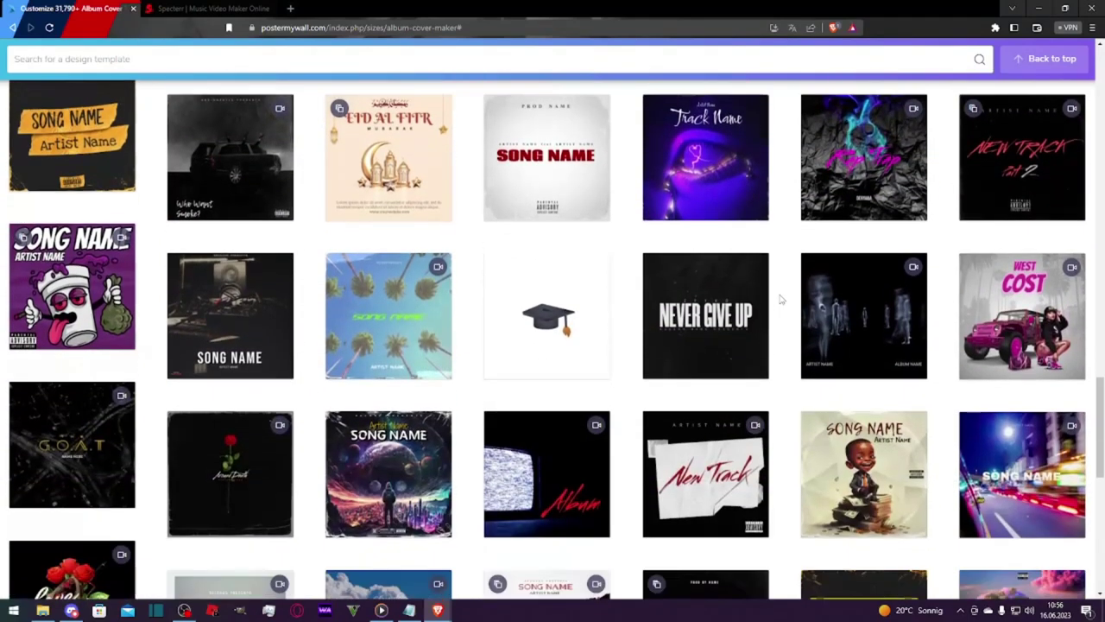
{"action": "scroll", "coordinate": [780, 299], "scroll_direction": "down", "scroll_amount": 5}
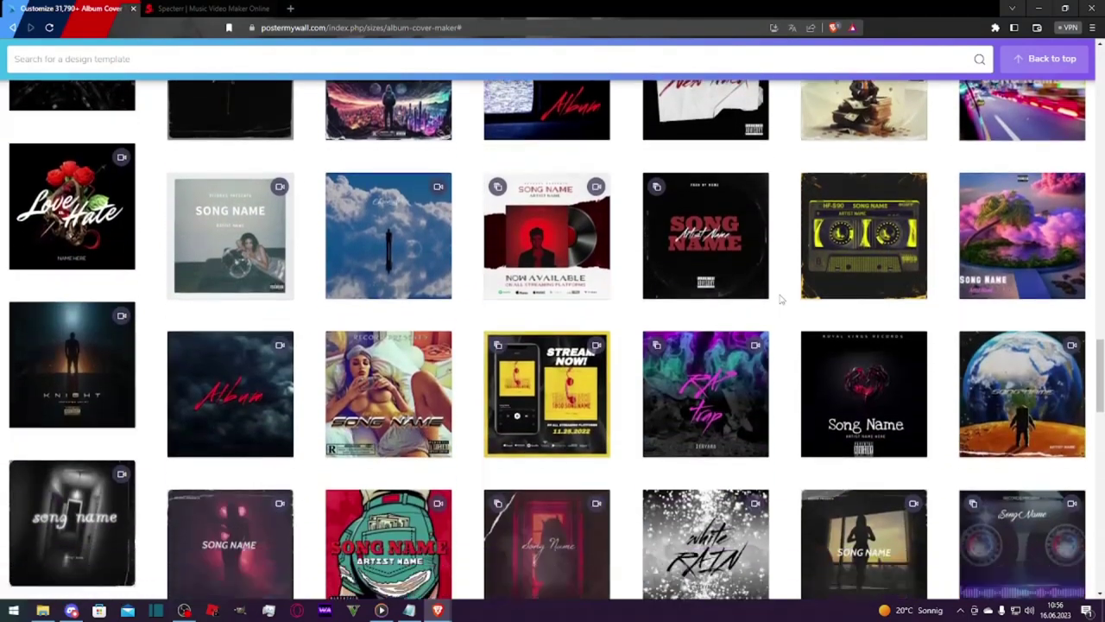
{"action": "scroll", "coordinate": [780, 299], "scroll_direction": "down", "scroll_amount": 4}
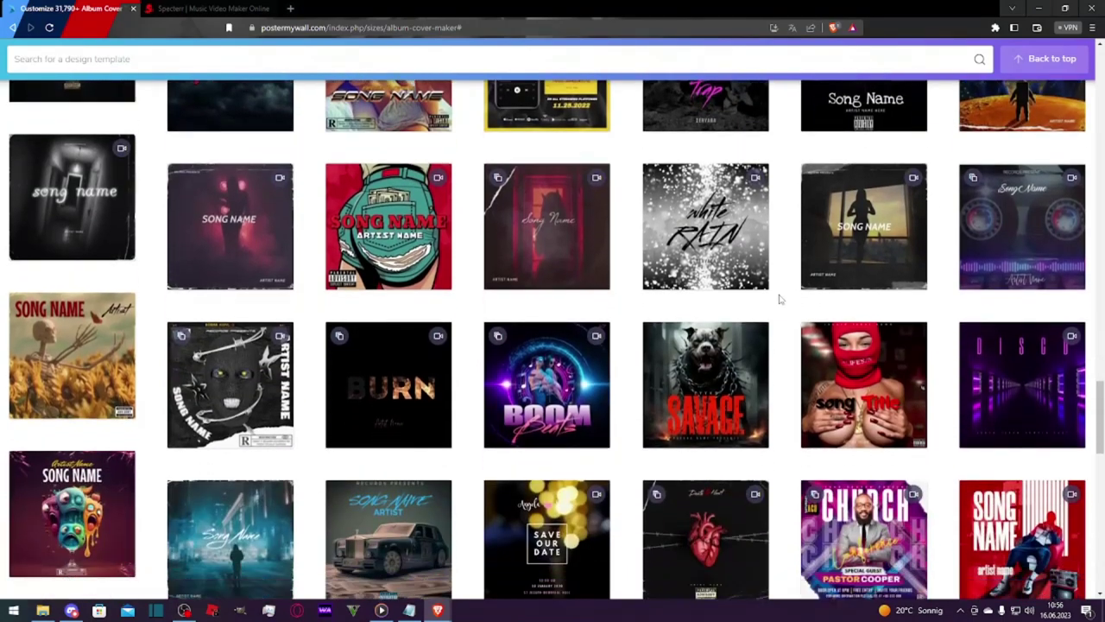
{"action": "scroll", "coordinate": [780, 300], "scroll_direction": "down", "scroll_amount": 10}
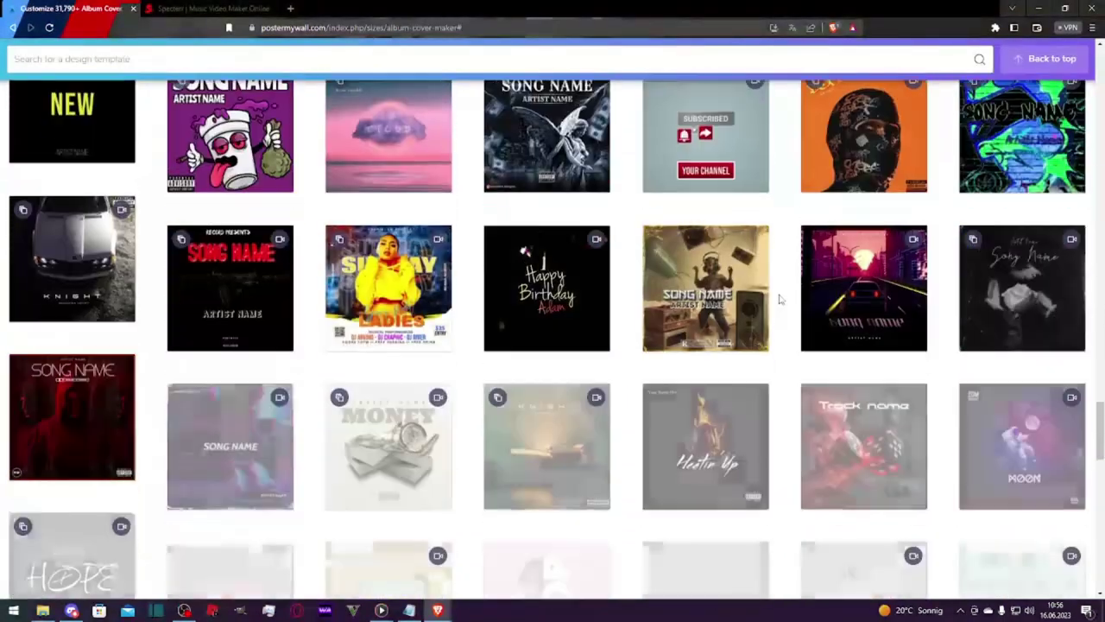
{"action": "scroll", "coordinate": [779, 300], "scroll_direction": "down", "scroll_amount": 2}
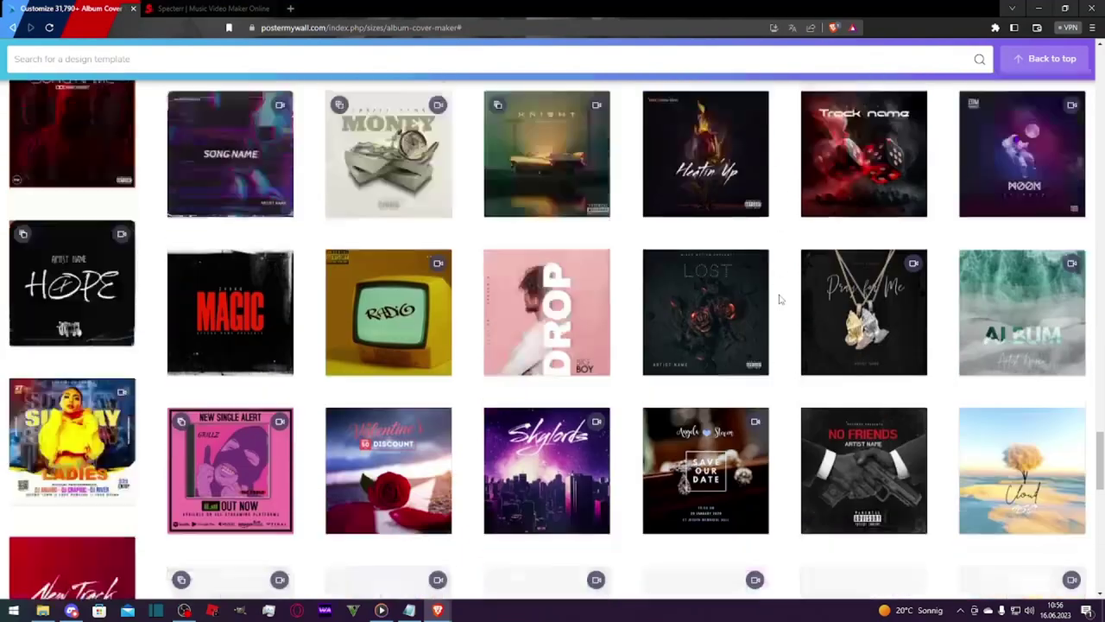
{"action": "scroll", "coordinate": [780, 300], "scroll_direction": "down", "scroll_amount": 8}
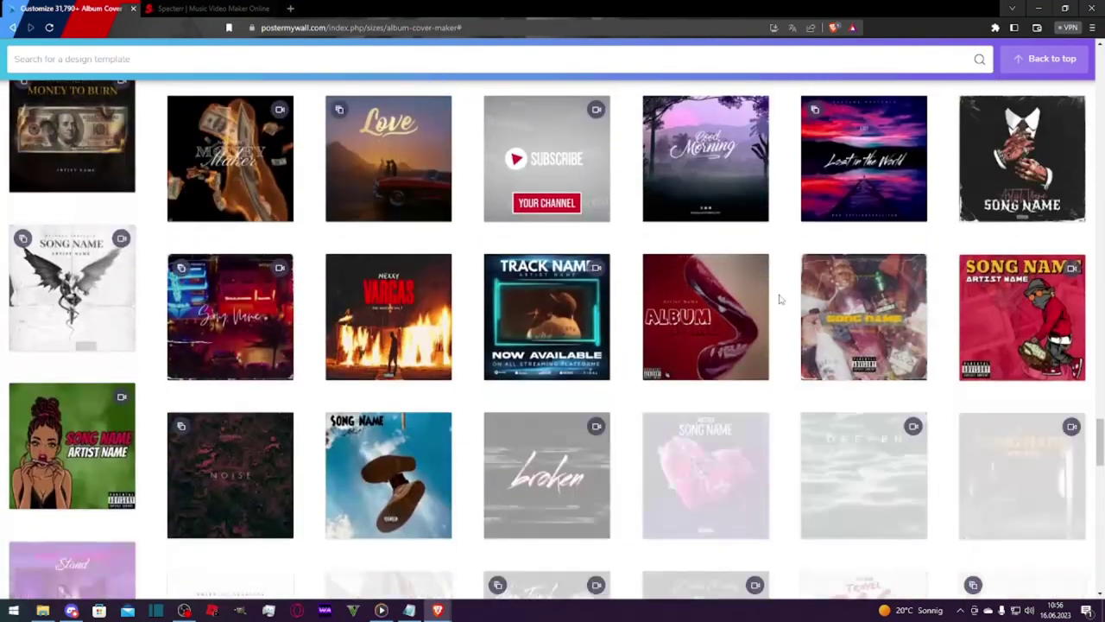
{"action": "scroll", "coordinate": [780, 300], "scroll_direction": "down", "scroll_amount": 7}
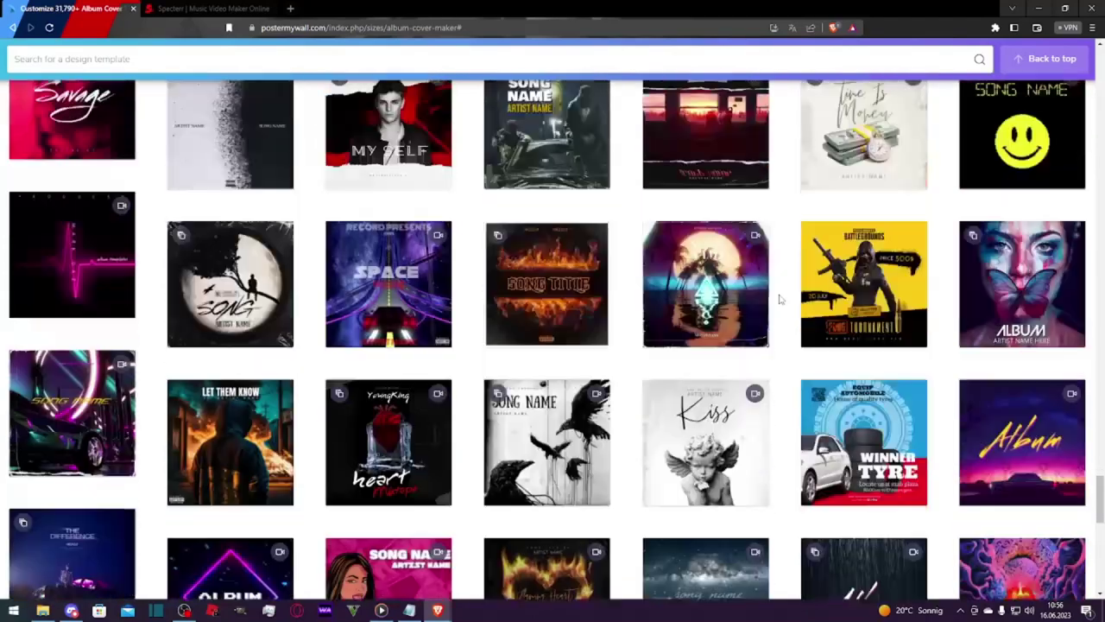
{"action": "scroll", "coordinate": [780, 300], "scroll_direction": "down", "scroll_amount": 11}
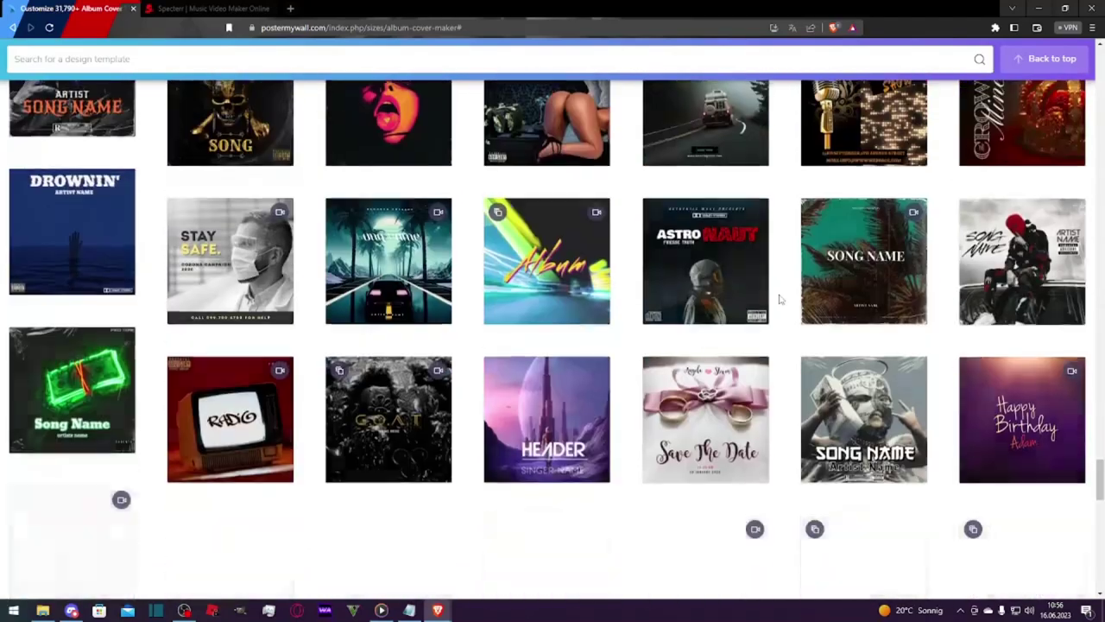
{"action": "scroll", "coordinate": [780, 299], "scroll_direction": "down", "scroll_amount": 10}
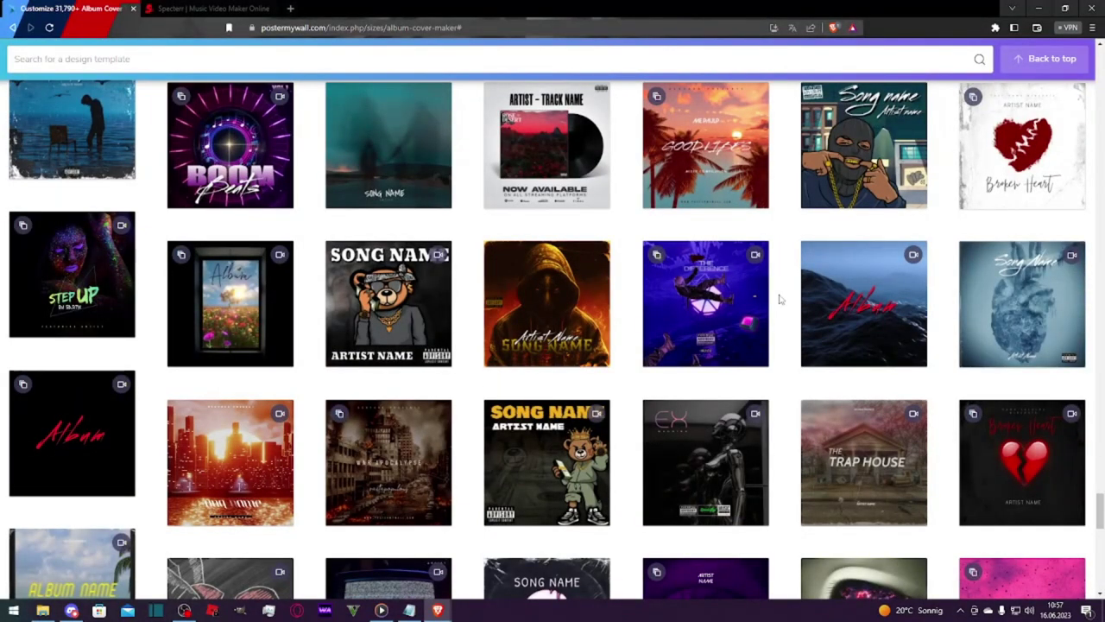
{"action": "scroll", "coordinate": [780, 300], "scroll_direction": "up", "scroll_amount": 2}
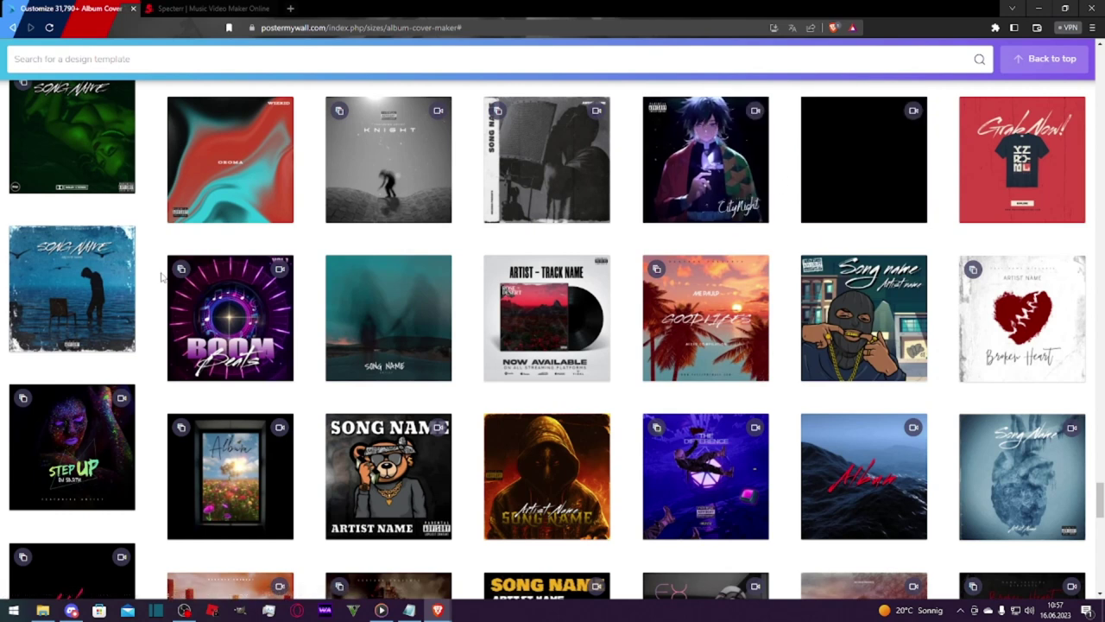
{"action": "left_click", "coordinate": [82, 285]}
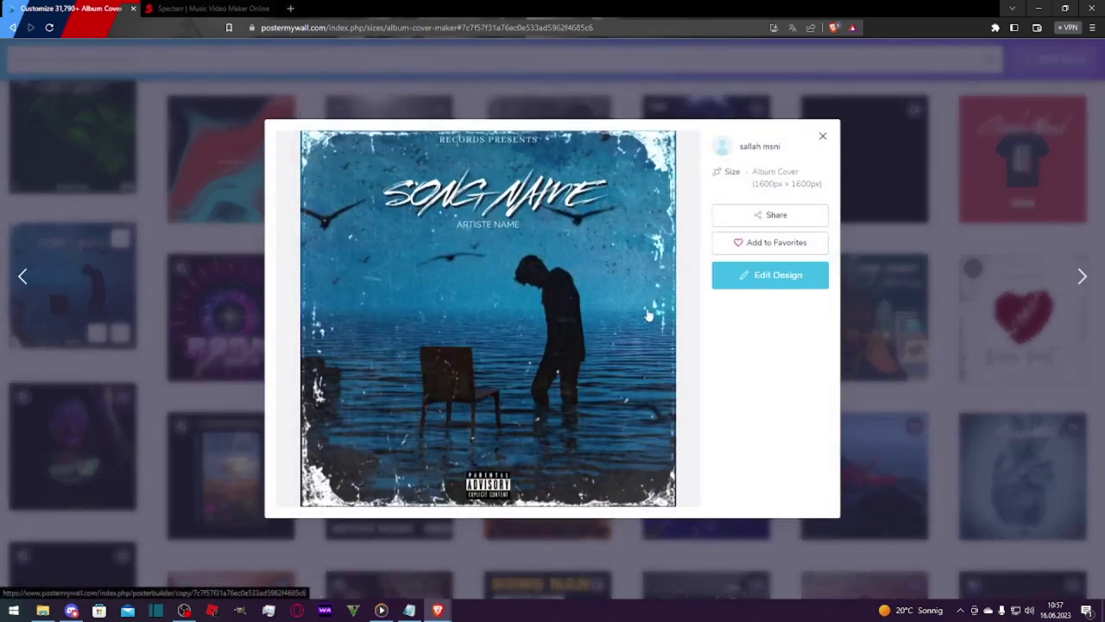
{"action": "left_click", "coordinate": [738, 276]}
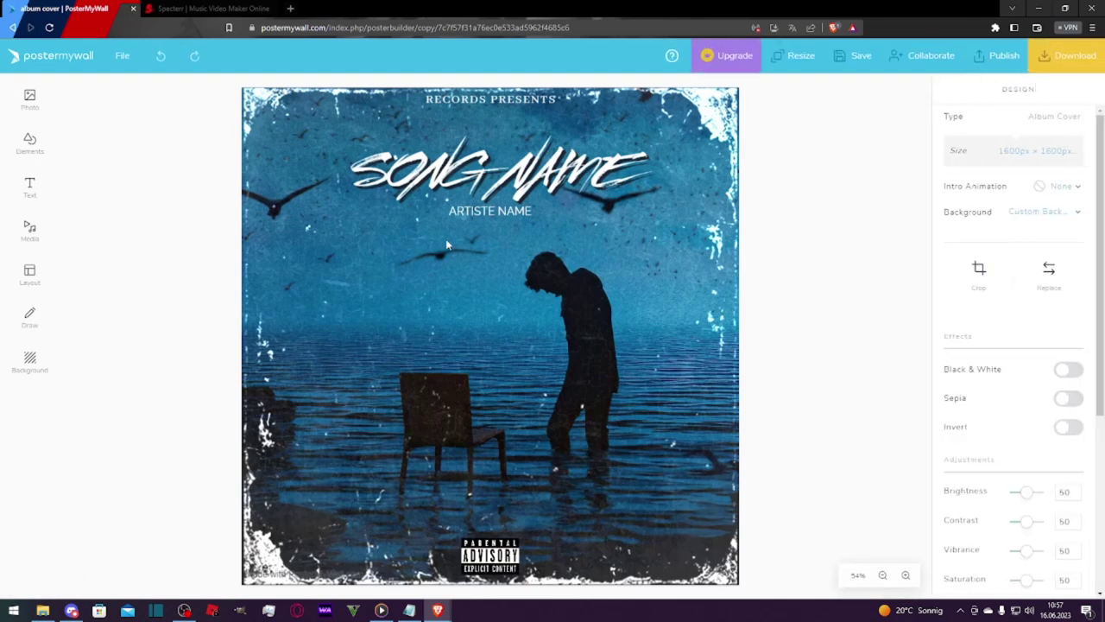
Replace the word "RECORDS" in the cover's "RECORDS PRESENTS" line with the presenter's full name.
{"action": "left_click", "coordinate": [523, 100]}
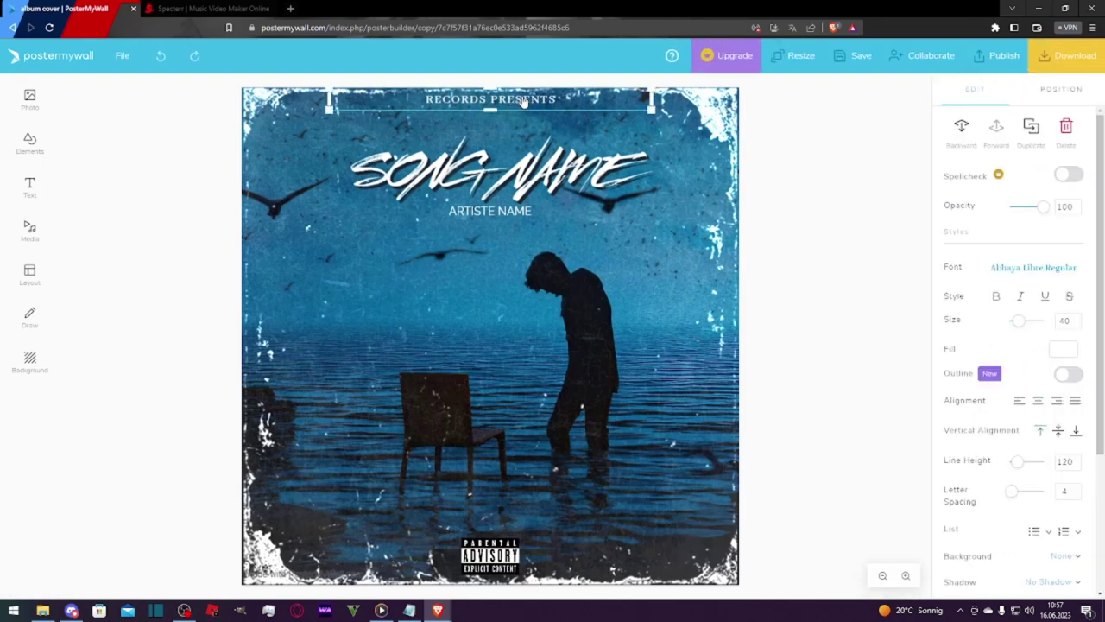
{"action": "double_click", "coordinate": [523, 100]}
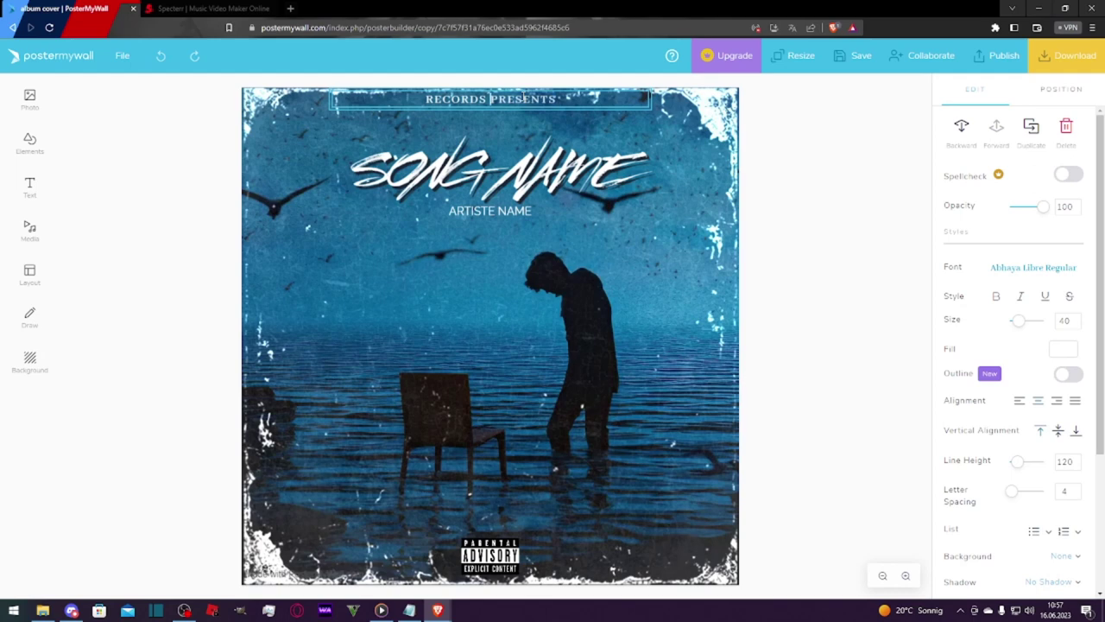
{"action": "key", "text": "BackSpace"}
{"action": "key", "text": "BackSpace"}
{"action": "key", "text": "BackSpace"}
{"action": "key", "text": "BackSpace"}
{"action": "key", "text": "BackSpace"}
{"action": "key", "text": "BackSpace"}
{"action": "key", "text": "BackSpace"}
{"action": "key", "text": "BackSpace"}
{"action": "type", "text": "J"}
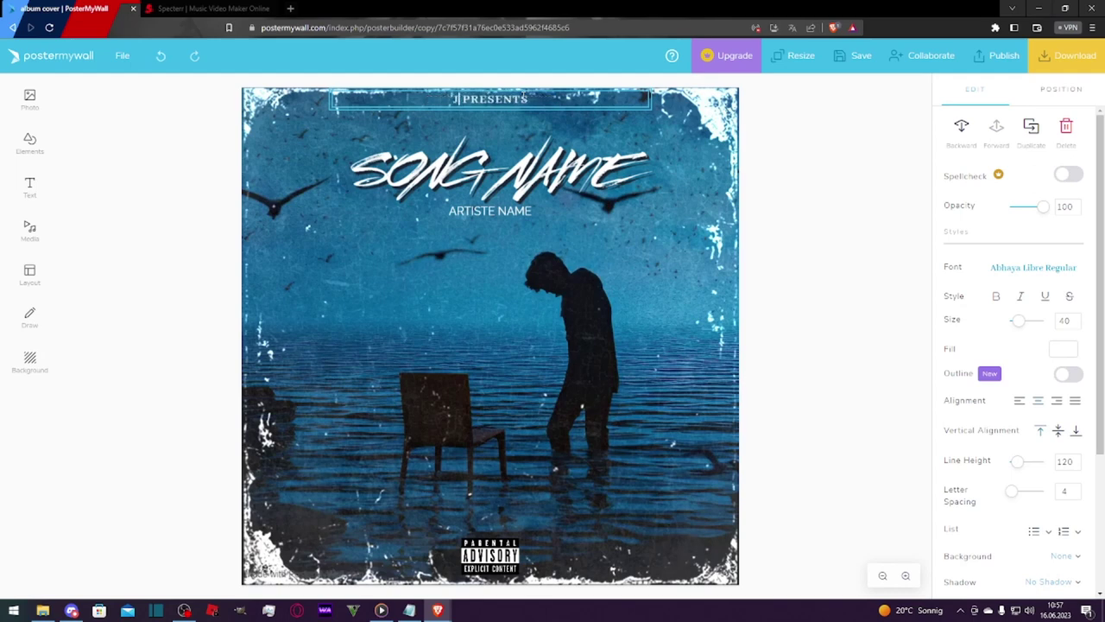
{"action": "type", "text": "an Meyer"}
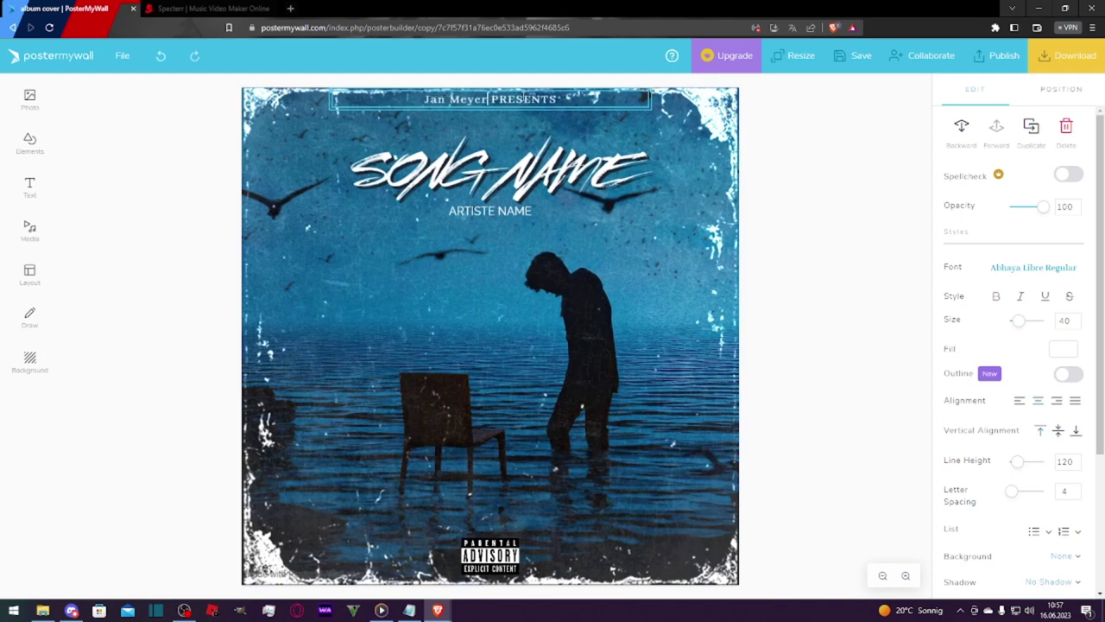
Replace the "SONG NAME" title on the cover with "A YEAR AGO".
{"action": "left_click", "coordinate": [465, 176]}
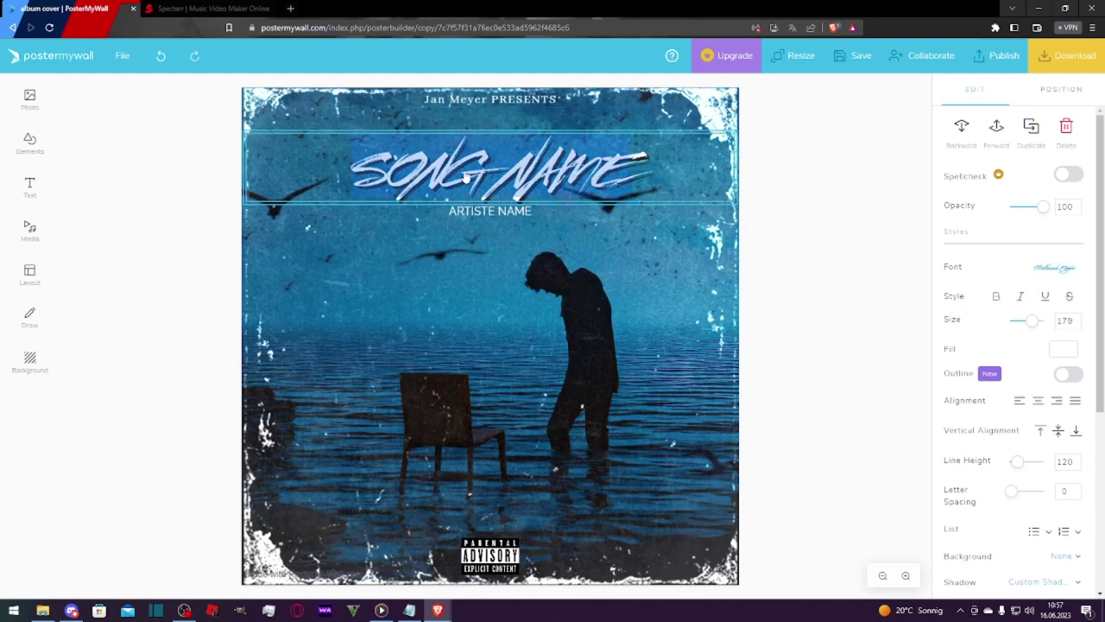
{"action": "type", "text": "A "}
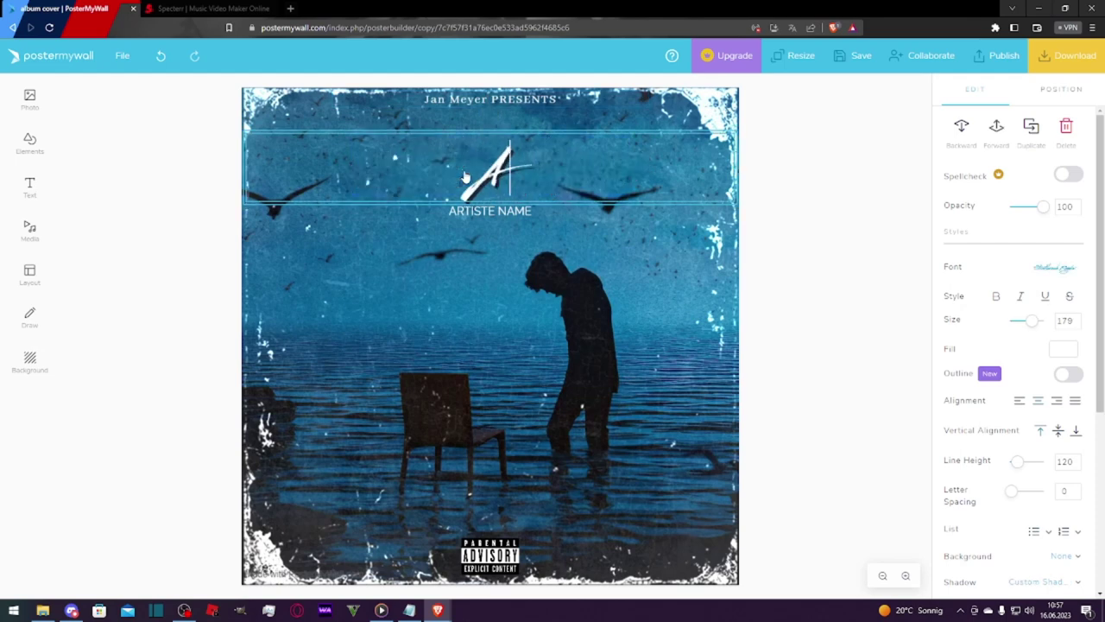
{"action": "type", "text": "YEAR A"}
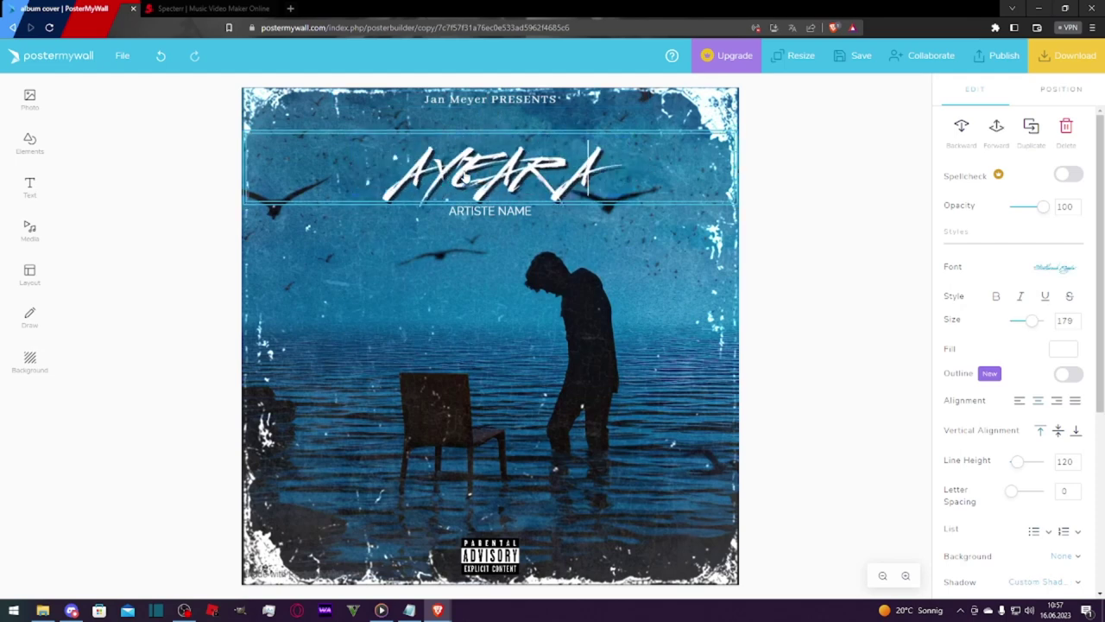
{"action": "type", "text": "GO"}
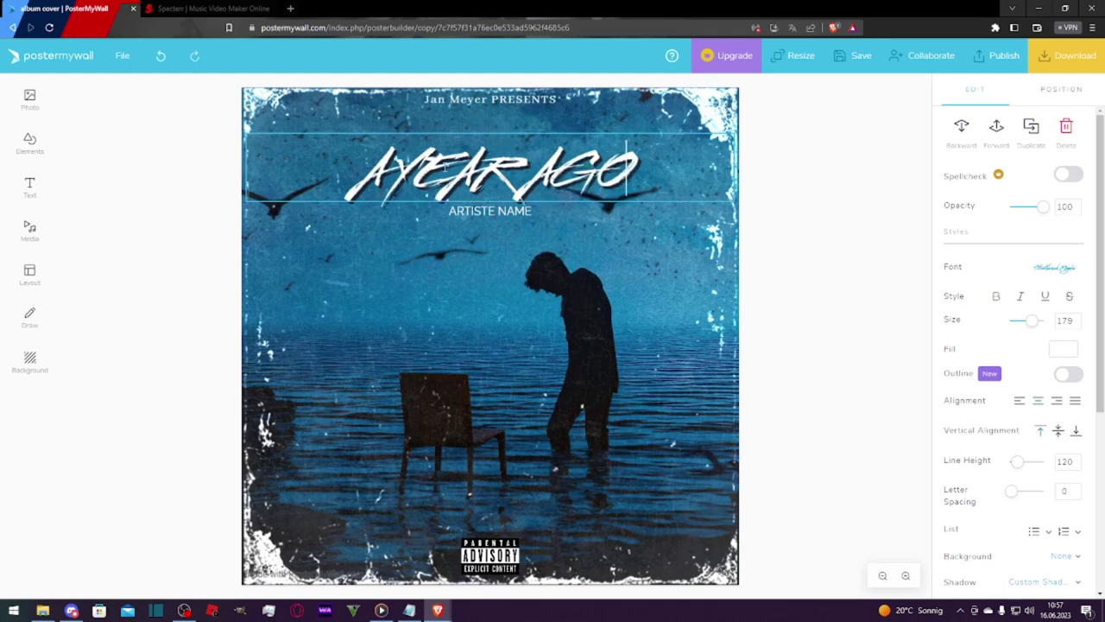
{"action": "left_click", "coordinate": [495, 227]}
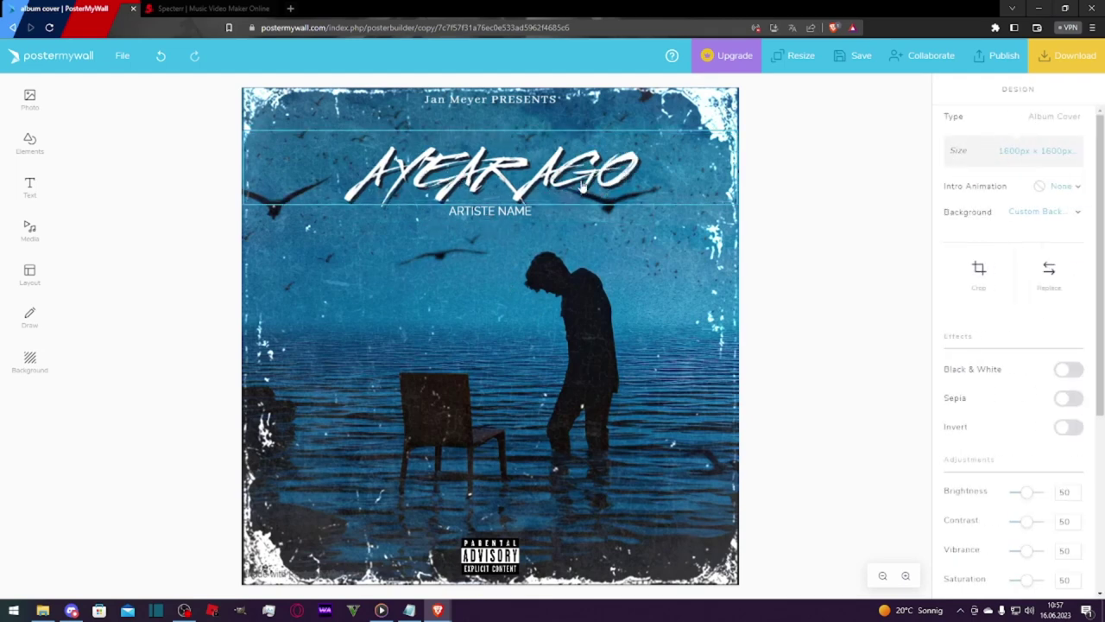
Replace the "ARTISTE NAME" text beneath the title with "NEFFEX".
{"action": "left_click", "coordinate": [489, 213]}
{"action": "left_click", "coordinate": [491, 215]}
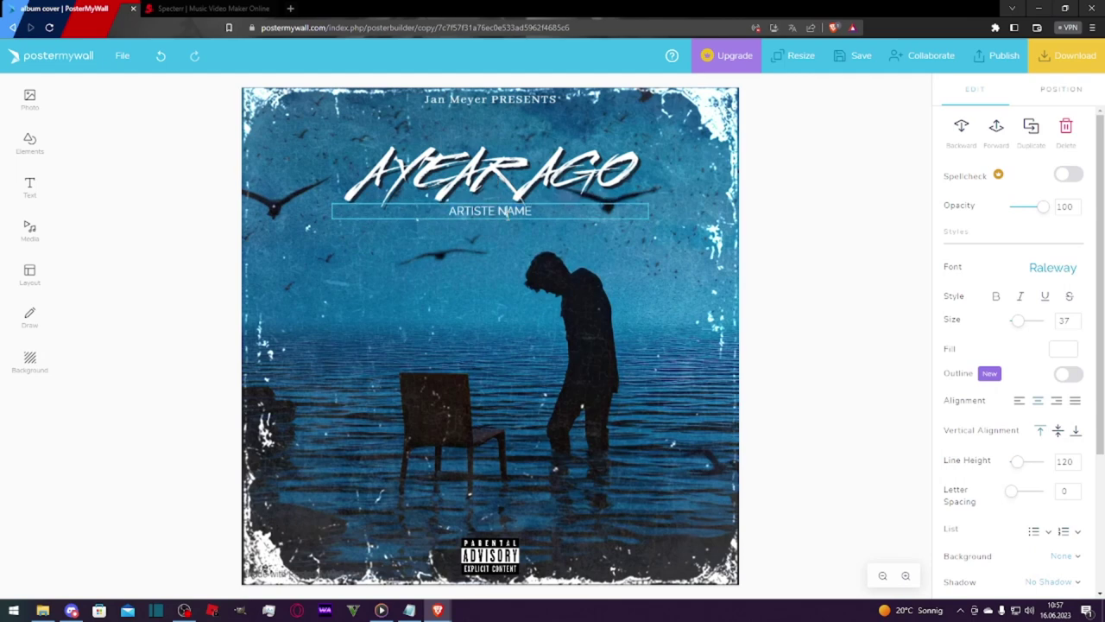
{"action": "type", "text": "negflfey"}
{"action": "key", "text": "BackSpace"}
{"action": "type", "text": "x"}
{"action": "key", "text": "Escape"}
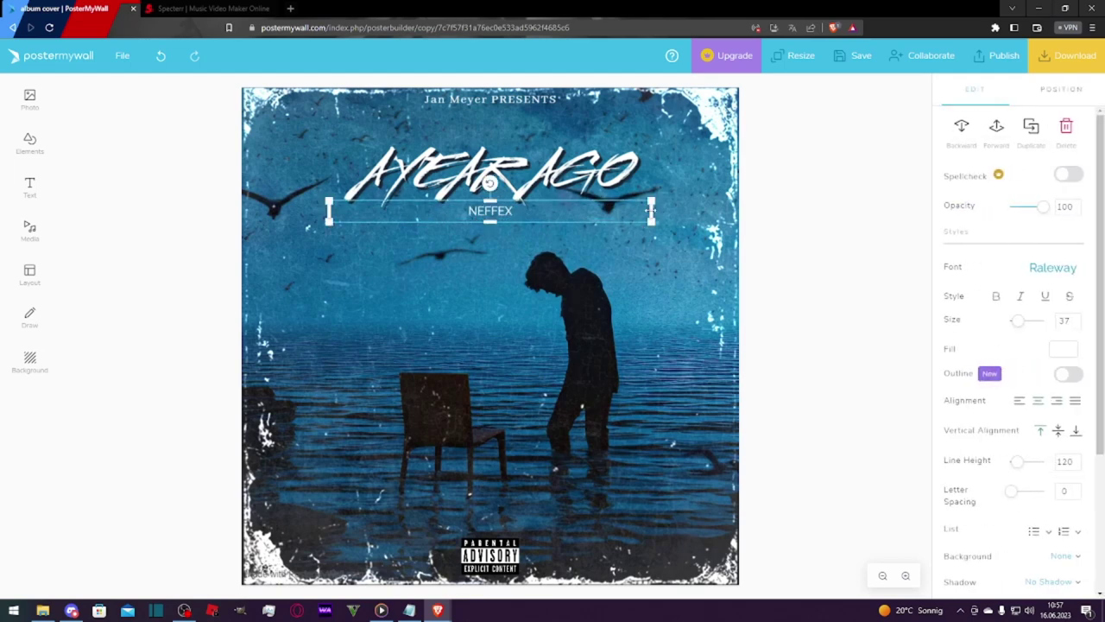
Enlarge the "NEFFEX" text and centre it beneath the song title.
{"action": "left_click_drag", "start_coordinate": [651, 212], "coordinate": [486, 250]}
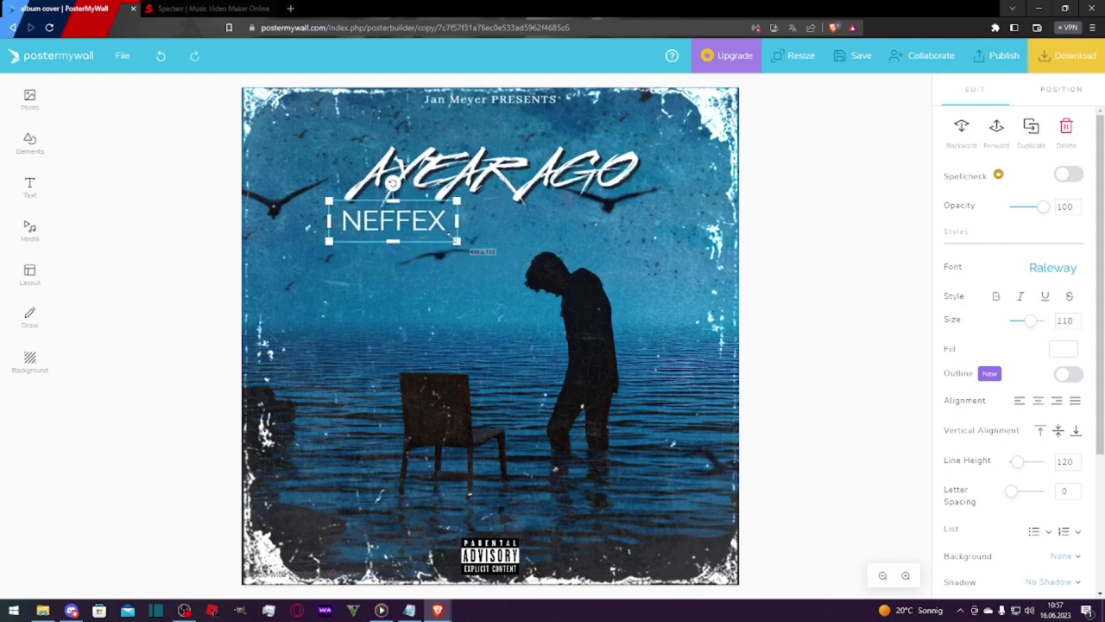
{"action": "left_click_drag", "start_coordinate": [421, 227], "coordinate": [506, 220]}
{"action": "left_click", "coordinate": [760, 231]}
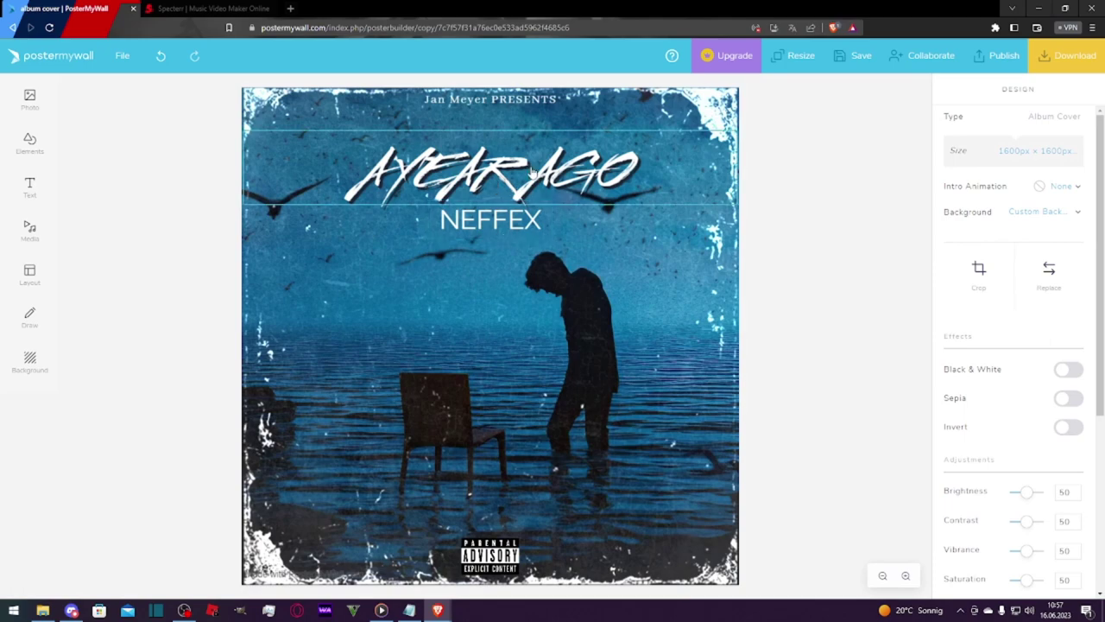
Add the red globe logo and the NEFFEX logo from the saved photos to the cover.
{"action": "mouse_move", "coordinate": [29, 96]}
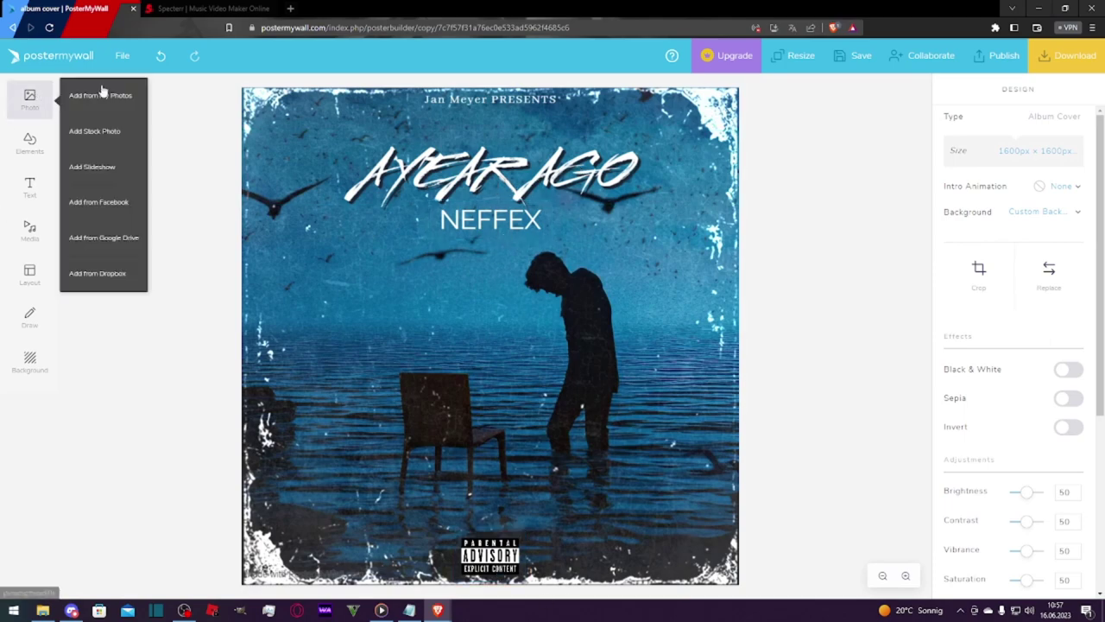
{"action": "left_click", "coordinate": [110, 97]}
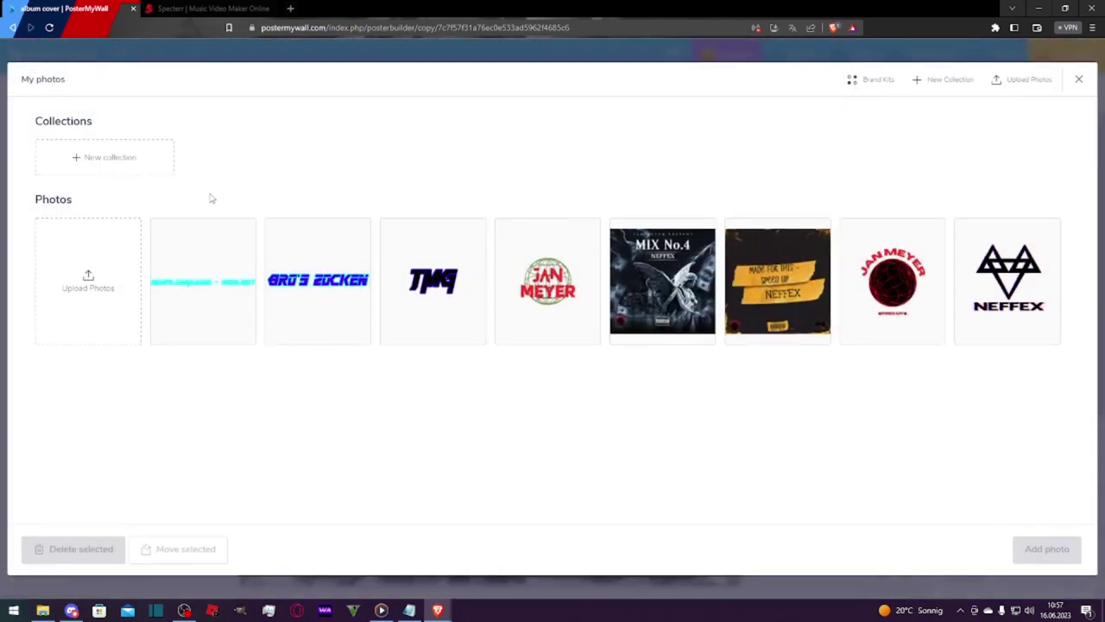
{"action": "left_click", "coordinate": [893, 285]}
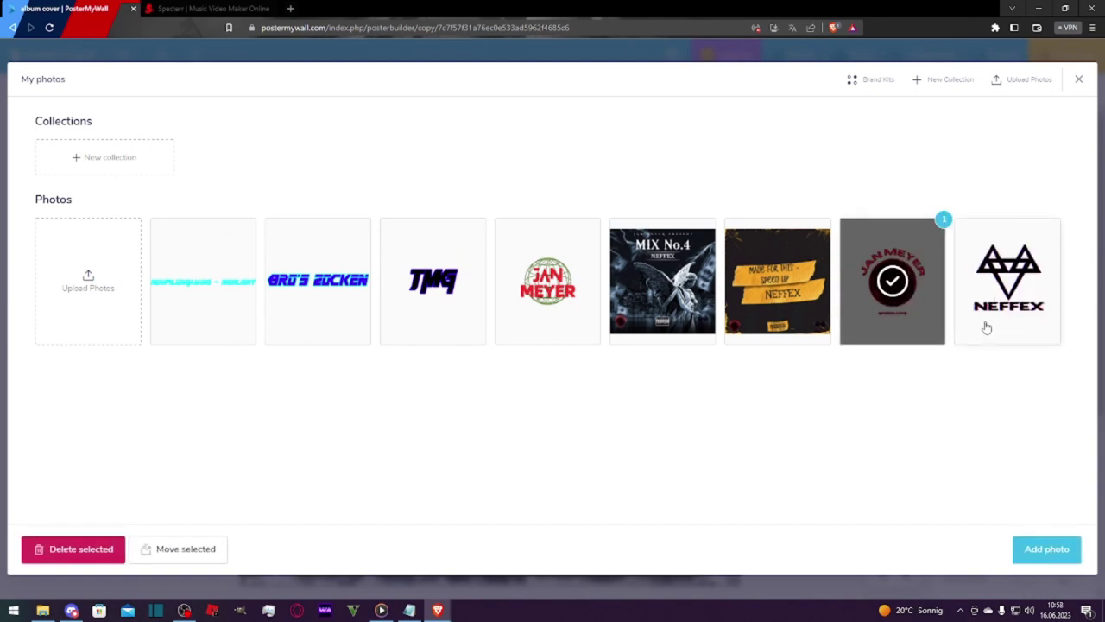
{"action": "left_click", "coordinate": [1001, 310]}
{"action": "left_click", "coordinate": [998, 302]}
{"action": "left_click", "coordinate": [1018, 298]}
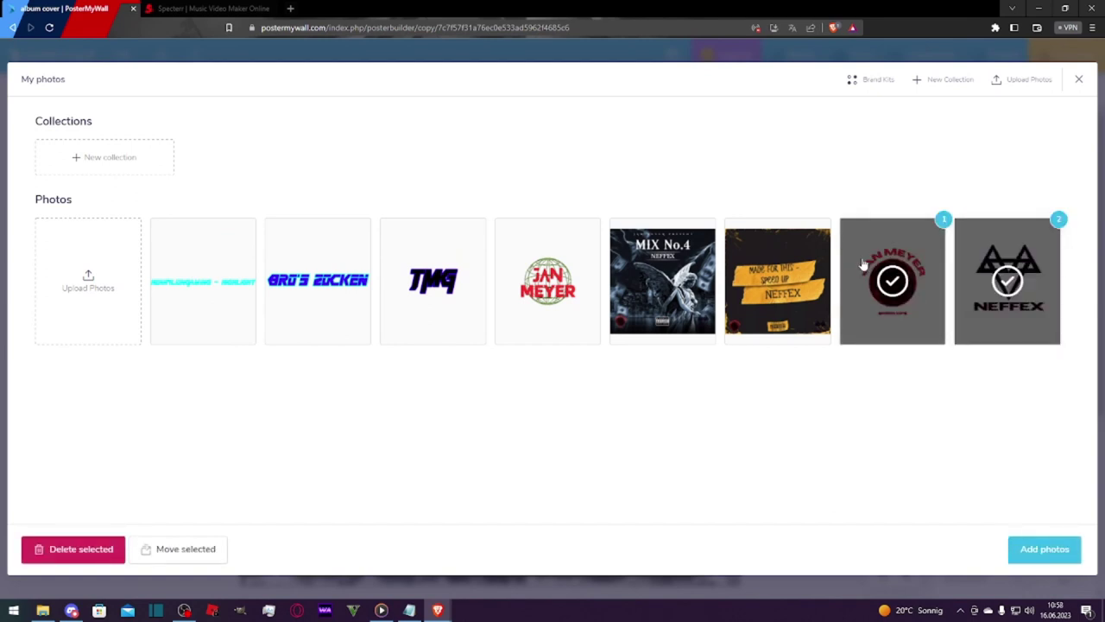
{"action": "left_click", "coordinate": [903, 334]}
{"action": "left_click", "coordinate": [903, 334]}
{"action": "left_click", "coordinate": [1045, 551]}
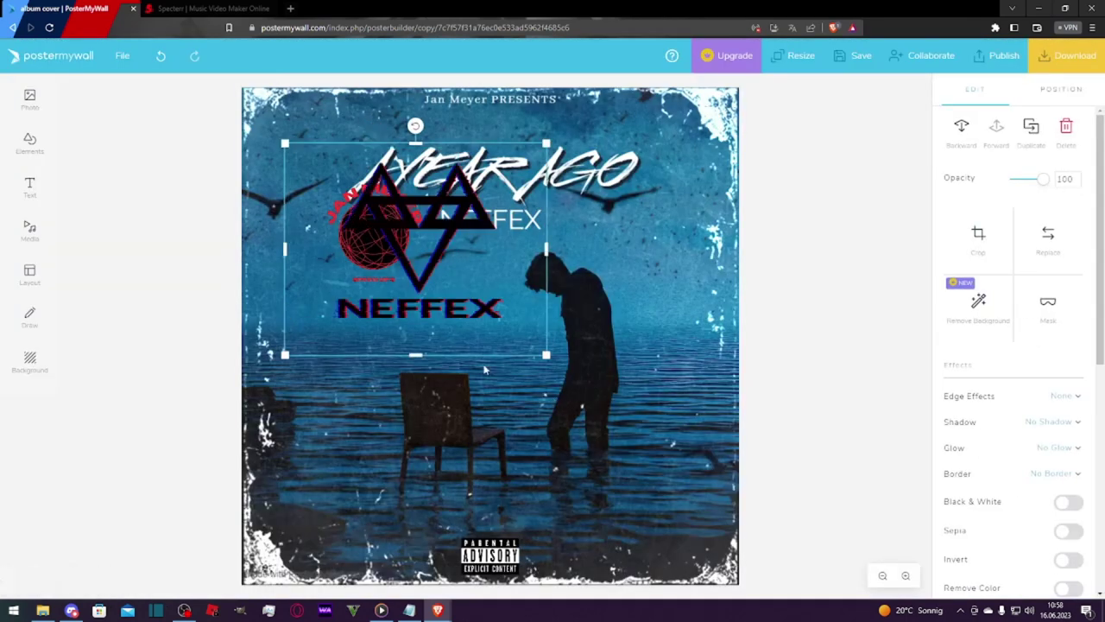
Shrink both logos, placing the NEFFEX logo in the cover's lower-right corner and the red globe logo in its lower-left corner.
{"action": "left_click_drag", "start_coordinate": [285, 354], "coordinate": [464, 210]}
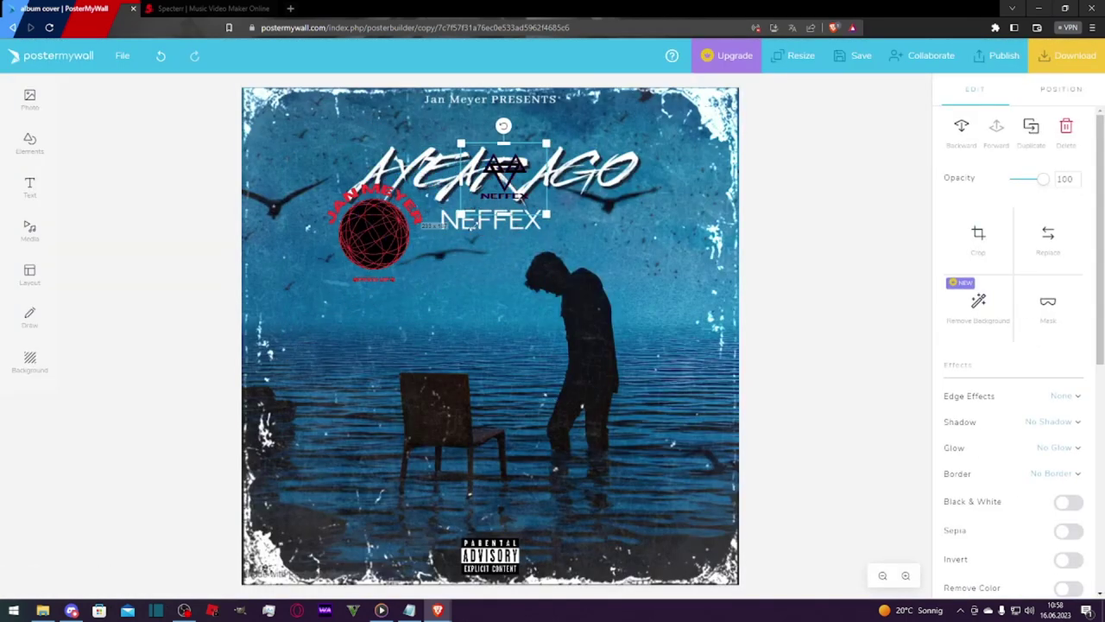
{"action": "left_click_drag", "start_coordinate": [510, 173], "coordinate": [688, 547]}
{"action": "left_click", "coordinate": [415, 307]}
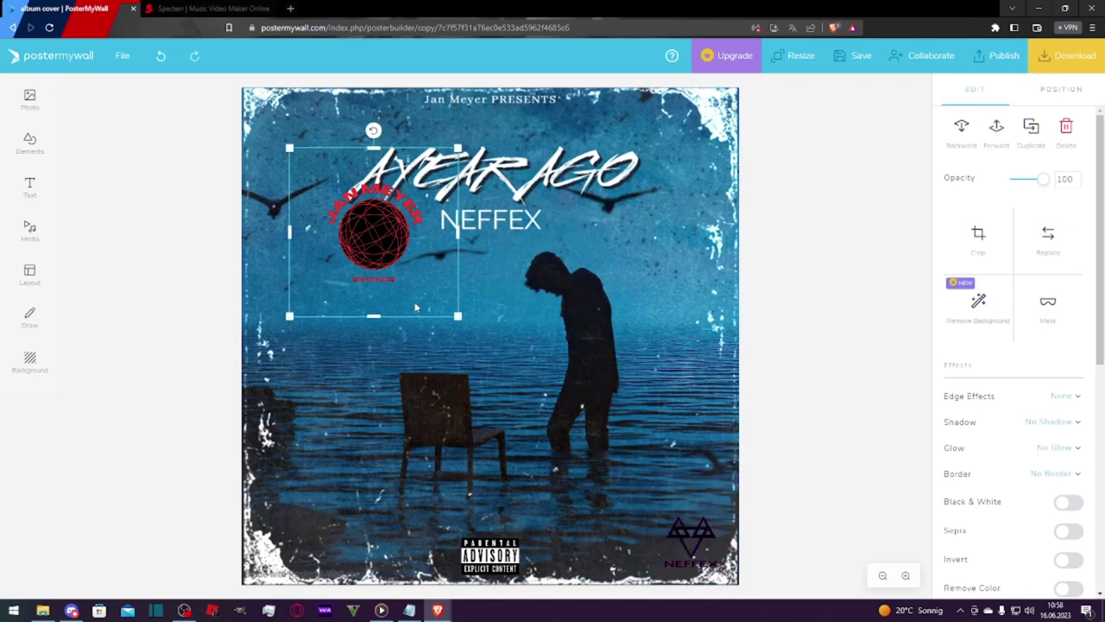
{"action": "left_click_drag", "start_coordinate": [460, 317], "coordinate": [395, 248]}
{"action": "left_click_drag", "start_coordinate": [333, 199], "coordinate": [281, 533]}
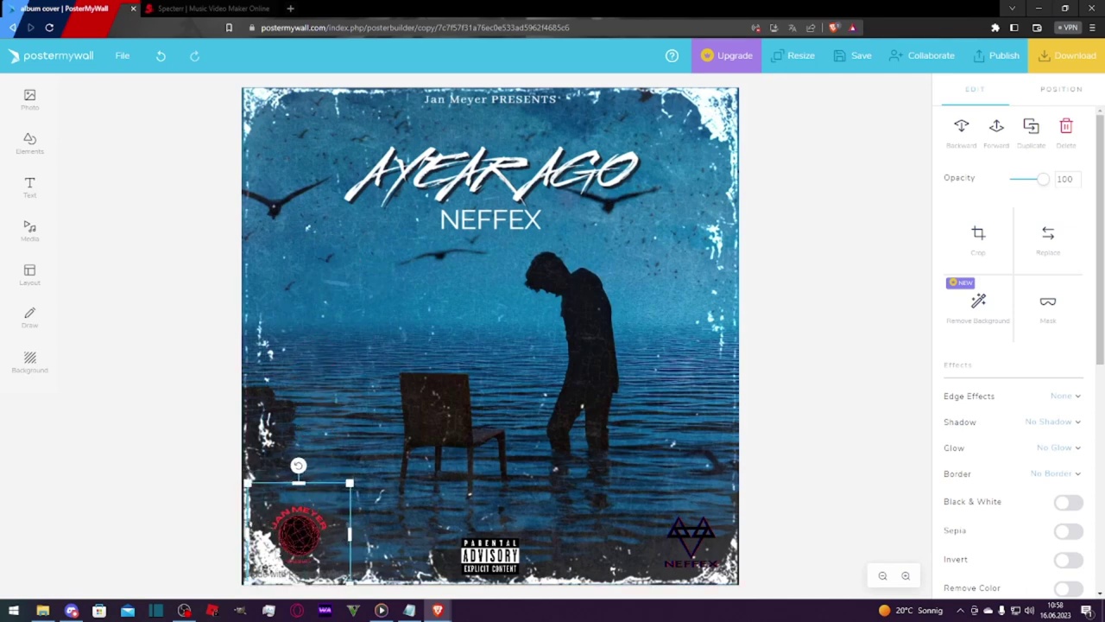
{"action": "left_click", "coordinate": [276, 574]}
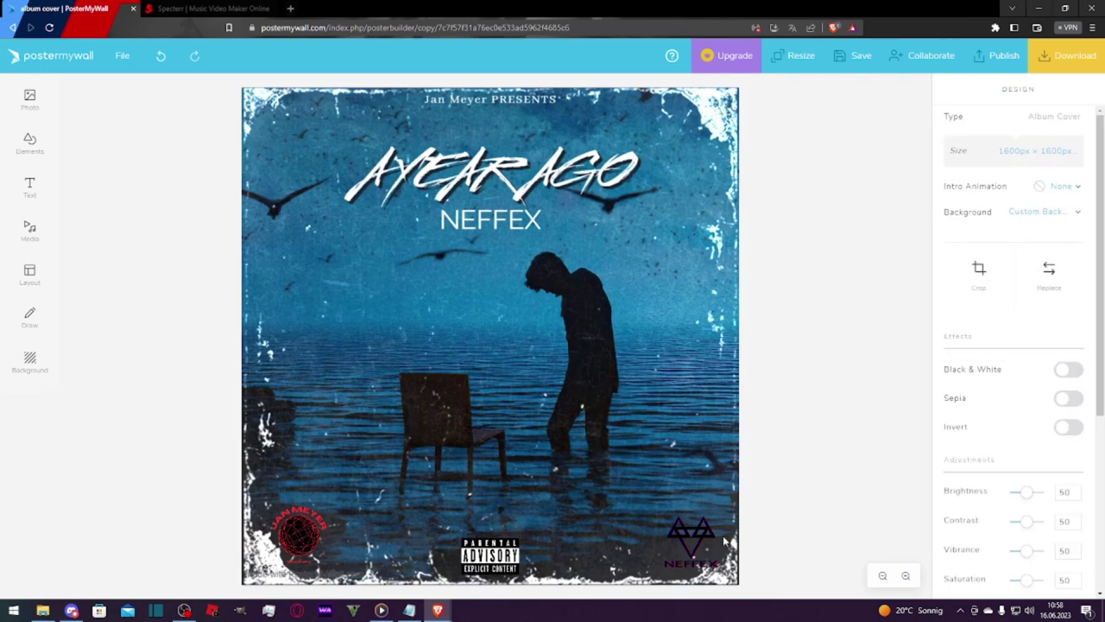
Move the red globe logo to the cover's upper-left corner and settle the NEFFEX logo in the lower-right corner.
{"action": "left_click_drag", "start_coordinate": [701, 542], "coordinate": [701, 121]}
{"action": "left_click_drag", "start_coordinate": [296, 530], "coordinate": [291, 134]}
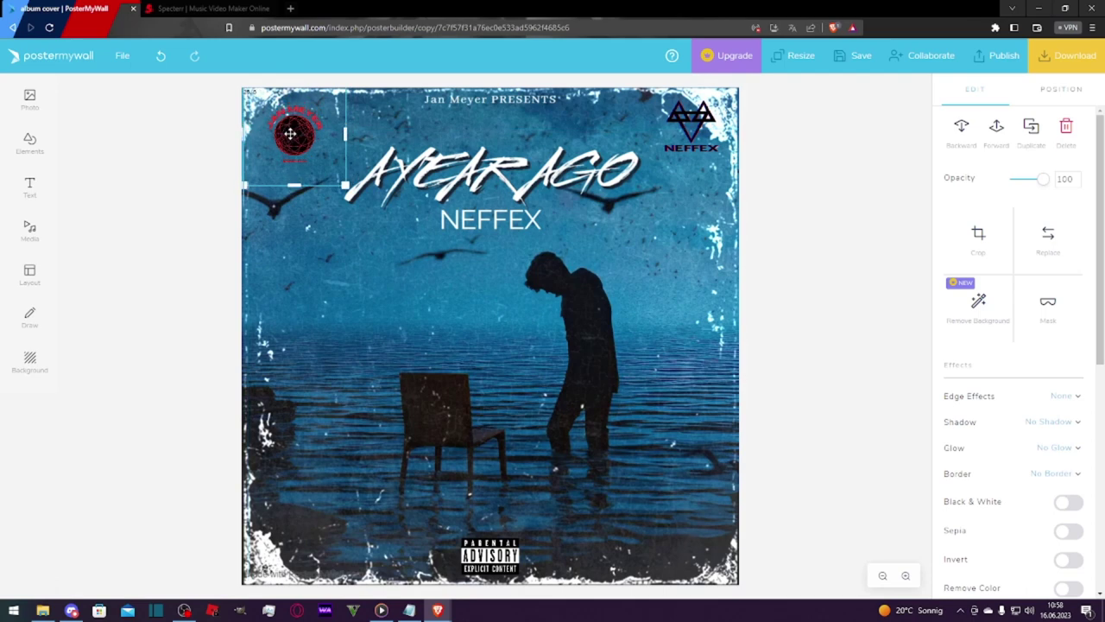
{"action": "left_click_drag", "start_coordinate": [698, 117], "coordinate": [697, 526]}
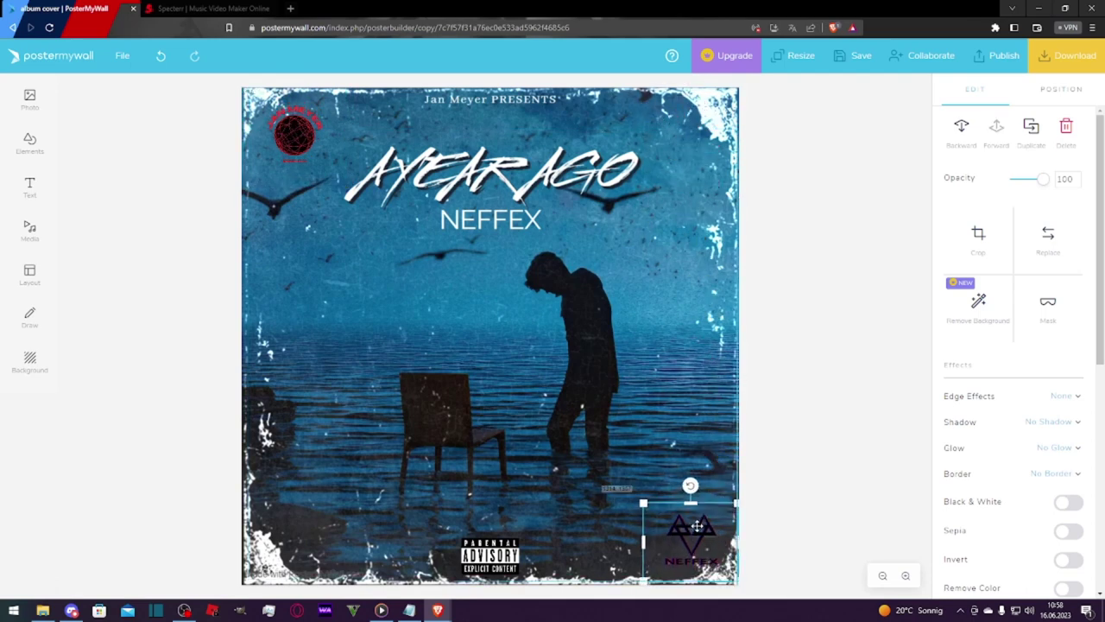
{"action": "left_click", "coordinate": [813, 411]}
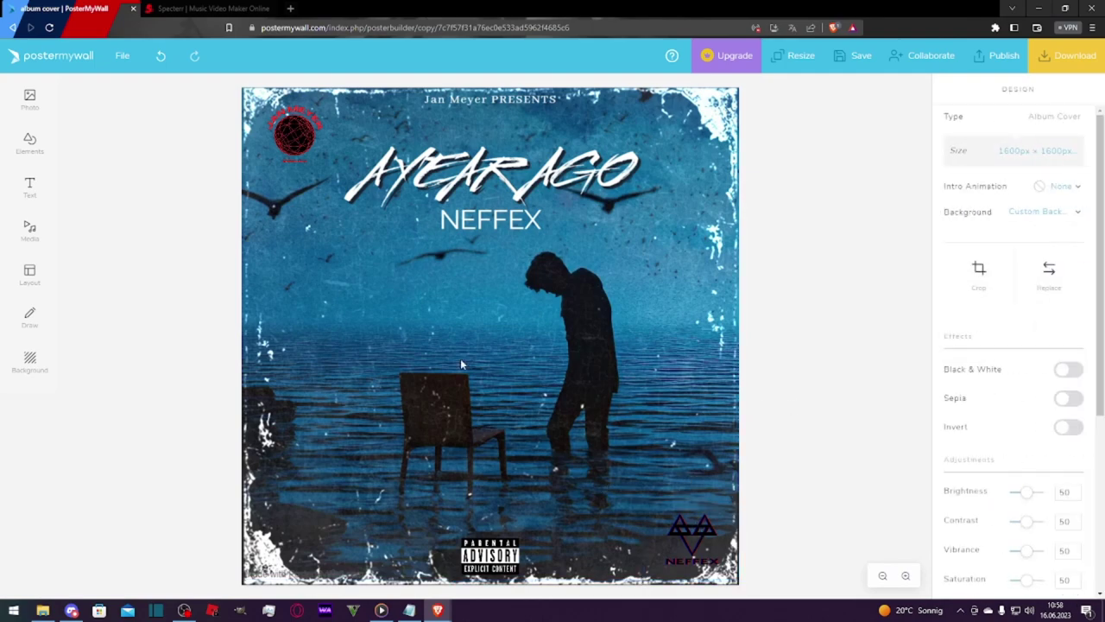
{"action": "left_click", "coordinate": [208, 8]}
{"action": "left_click", "coordinate": [72, 8]}
{"action": "left_click_drag", "start_coordinate": [329, 451], "coordinate": [677, 138]}
{"action": "left_click", "coordinate": [850, 287]}
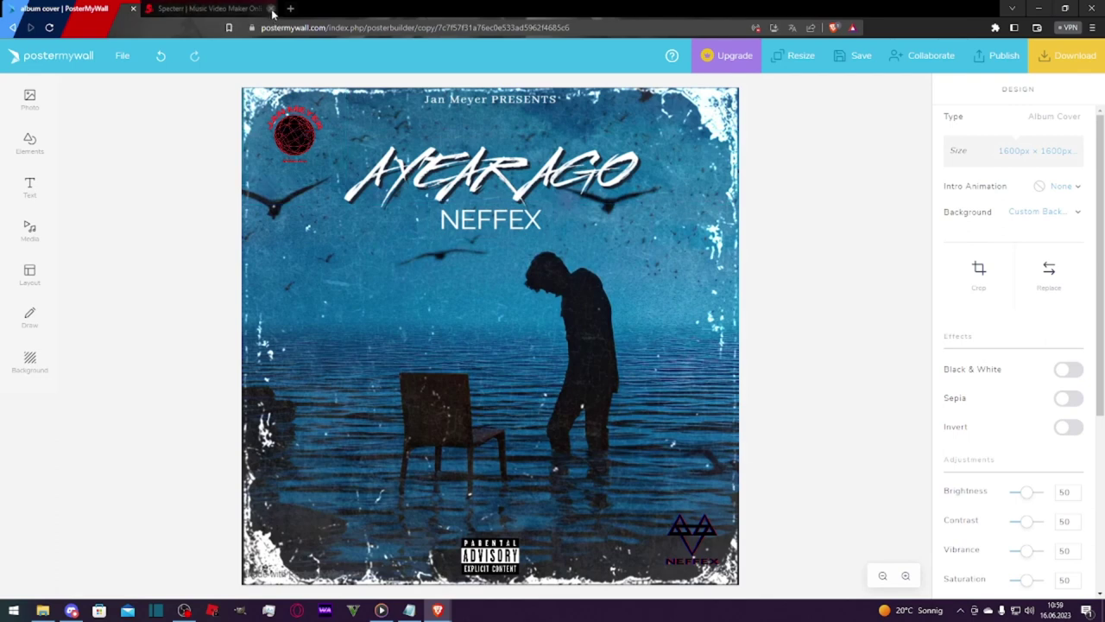
{"action": "left_click", "coordinate": [225, 10]}
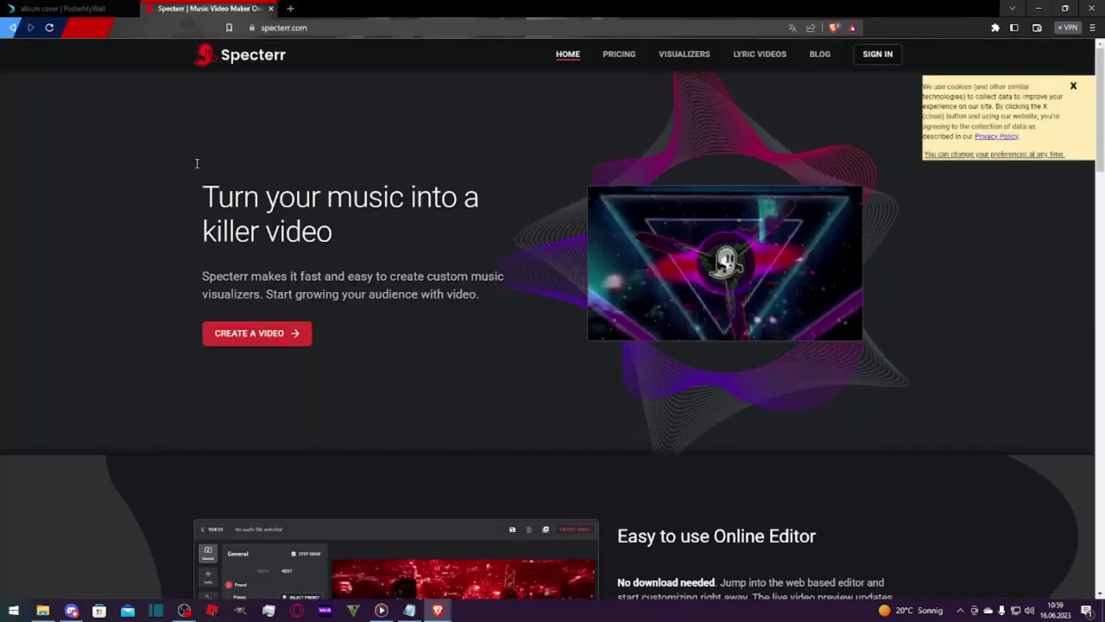
{"action": "key", "text": "ctrl+Tab"}
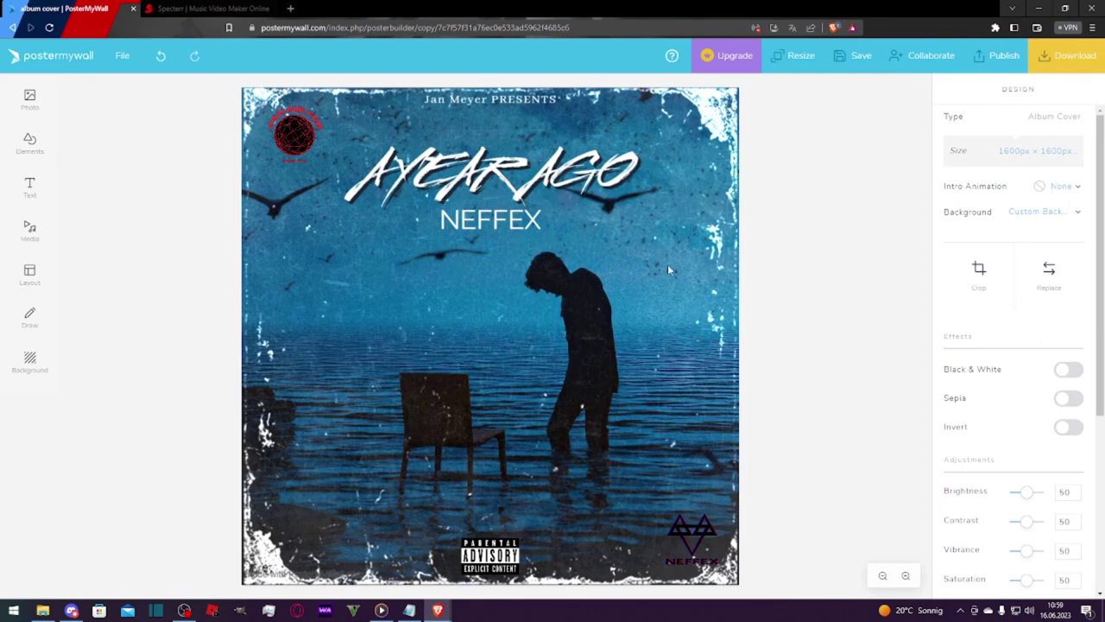
Download the finished album cover as a Basic Image.
{"action": "left_click", "coordinate": [1064, 57]}
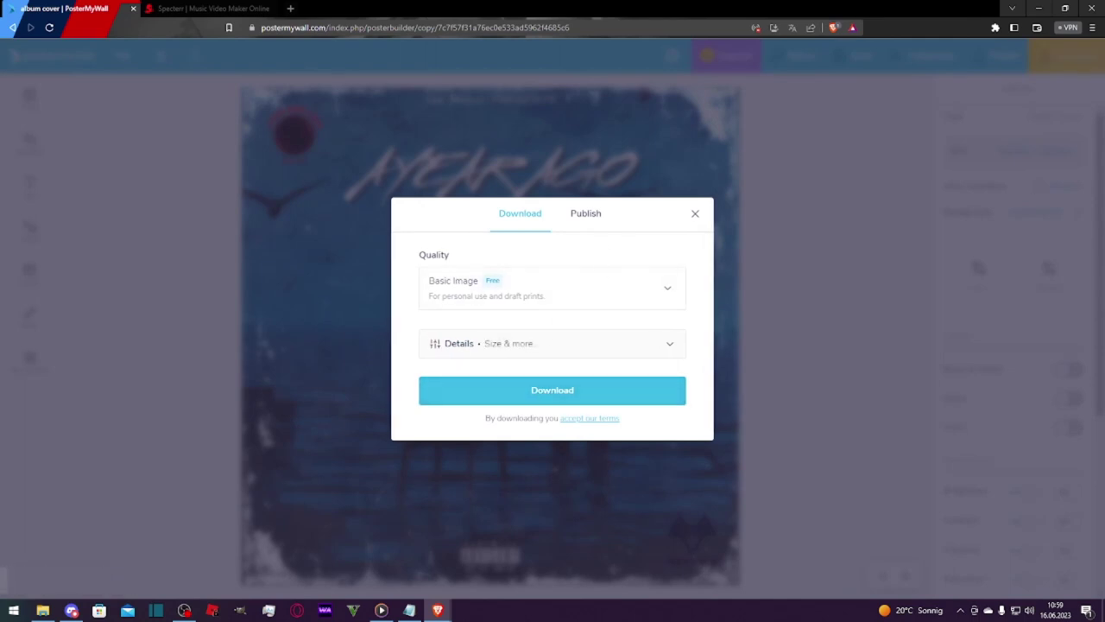
{"action": "left_click", "coordinate": [588, 399]}
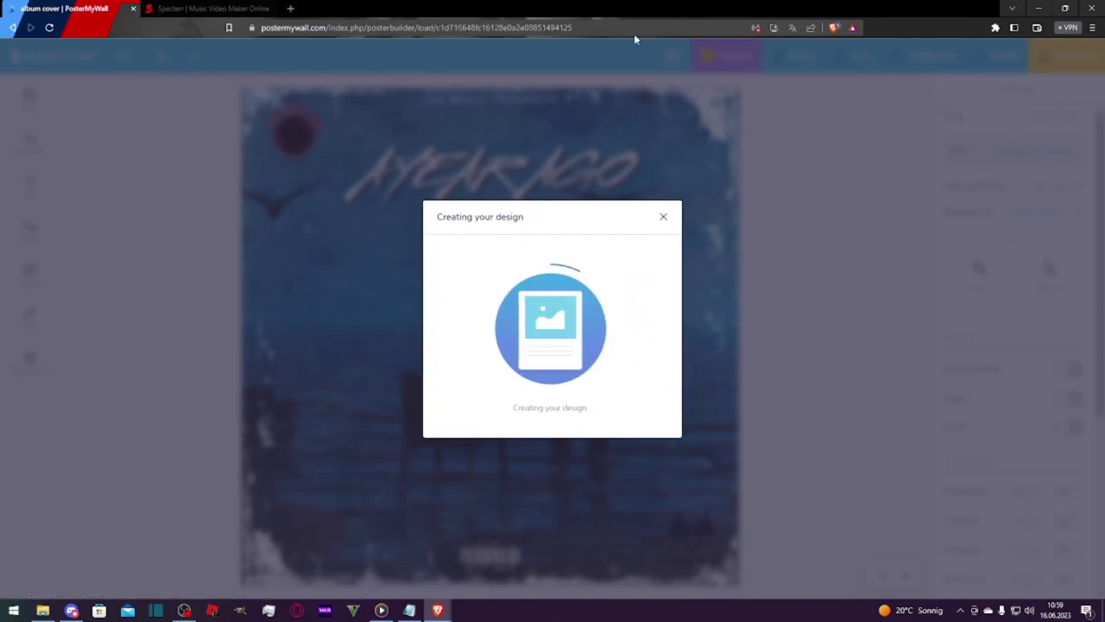
{"action": "key", "text": "super+d"}
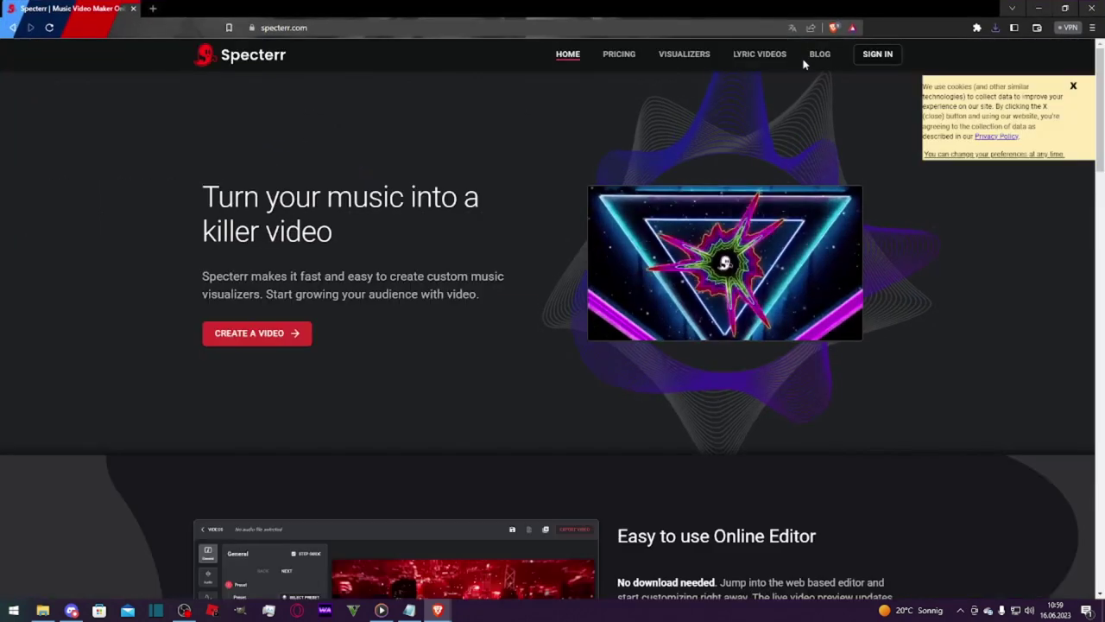
Dismiss the cookie notice on the Specterr site and start creating a new video.
{"action": "left_click", "coordinate": [1073, 85]}
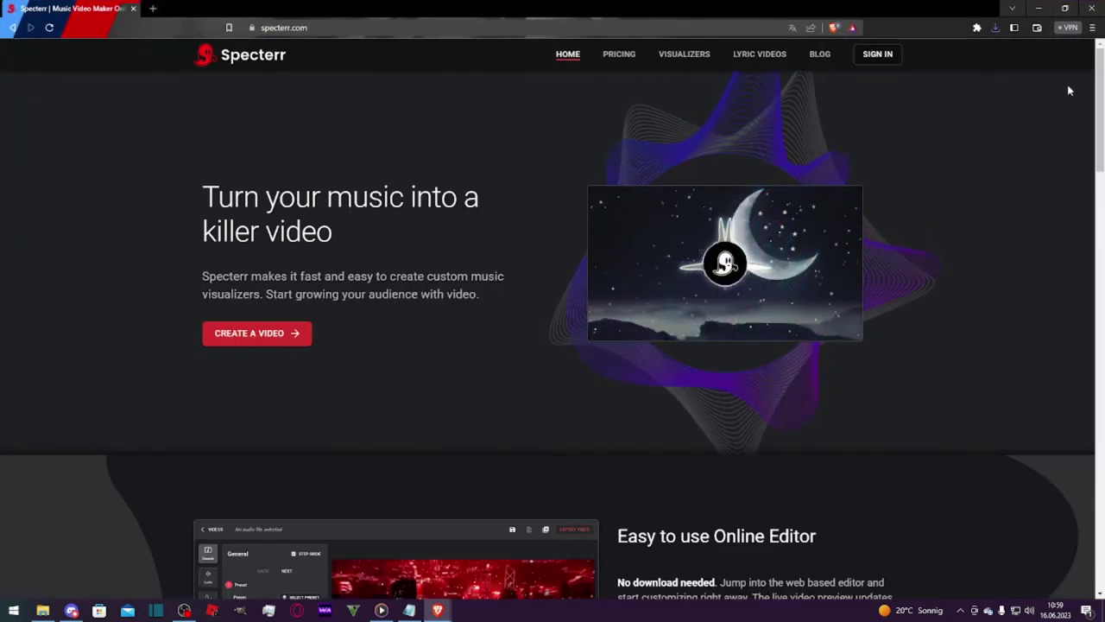
{"action": "left_click", "coordinate": [289, 336]}
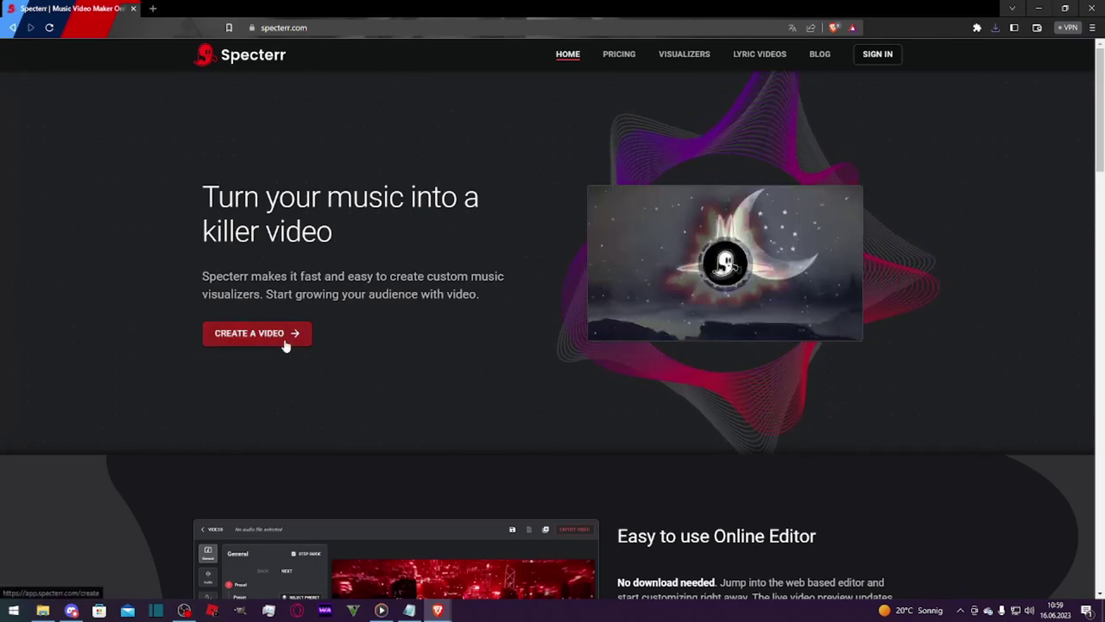
{"action": "left_click_drag", "start_coordinate": [492, 10], "coordinate": [1104, 155]}
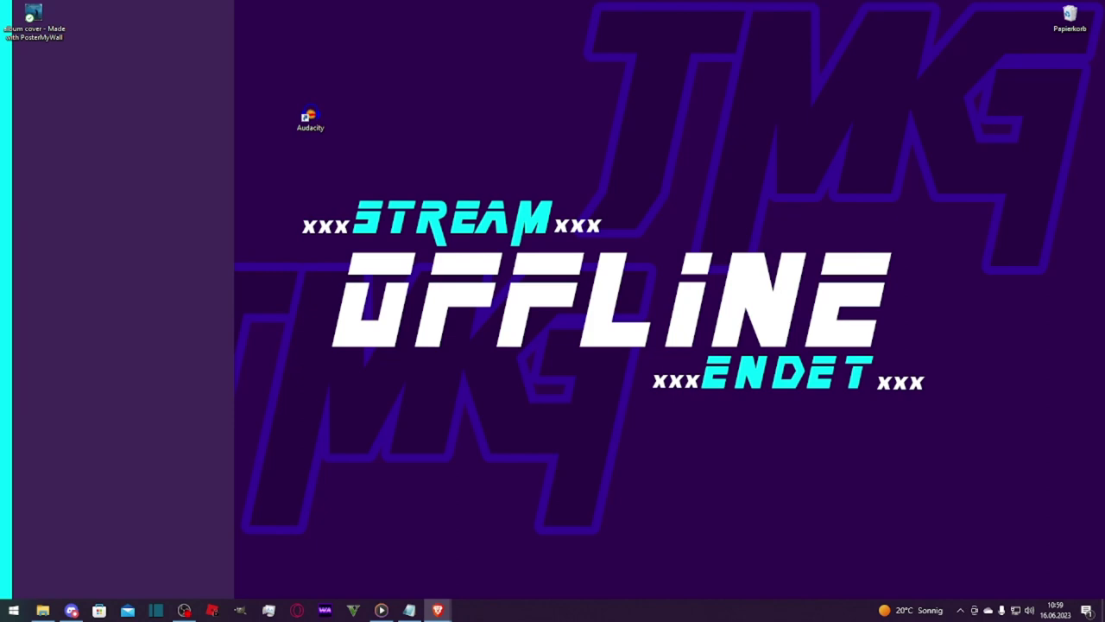
{"action": "key", "text": "alt+Tab"}
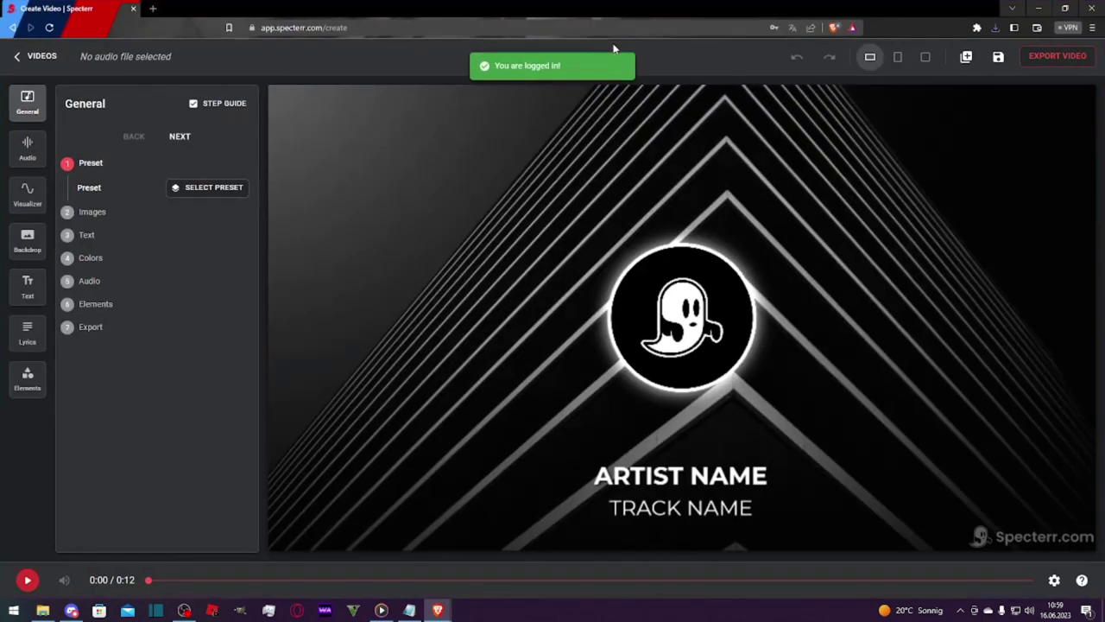
{"action": "mouse_move", "coordinate": [546, 6]}
{"action": "left_mouse_down"}
{"action": "mouse_move", "coordinate": [546, 168]}
{"action": "mouse_move", "coordinate": [546, 4]}
{"action": "left_mouse_up"}
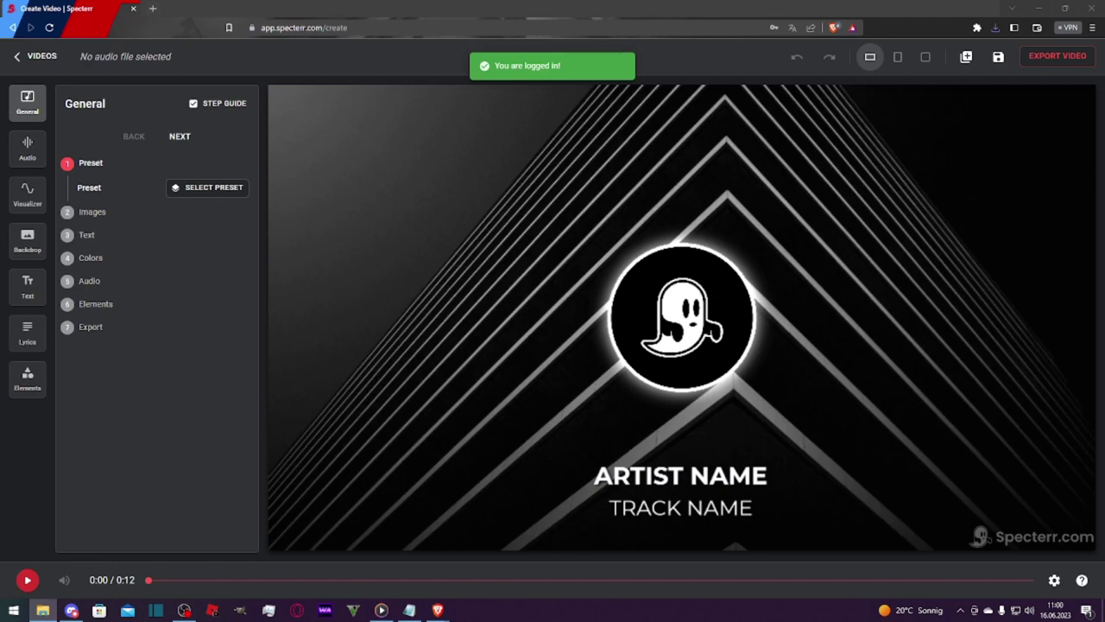
{"action": "left_click", "coordinate": [396, 232]}
Set the video's background to the neon corridor clip without the Pro label from the video library.
{"action": "left_click", "coordinate": [93, 211]}
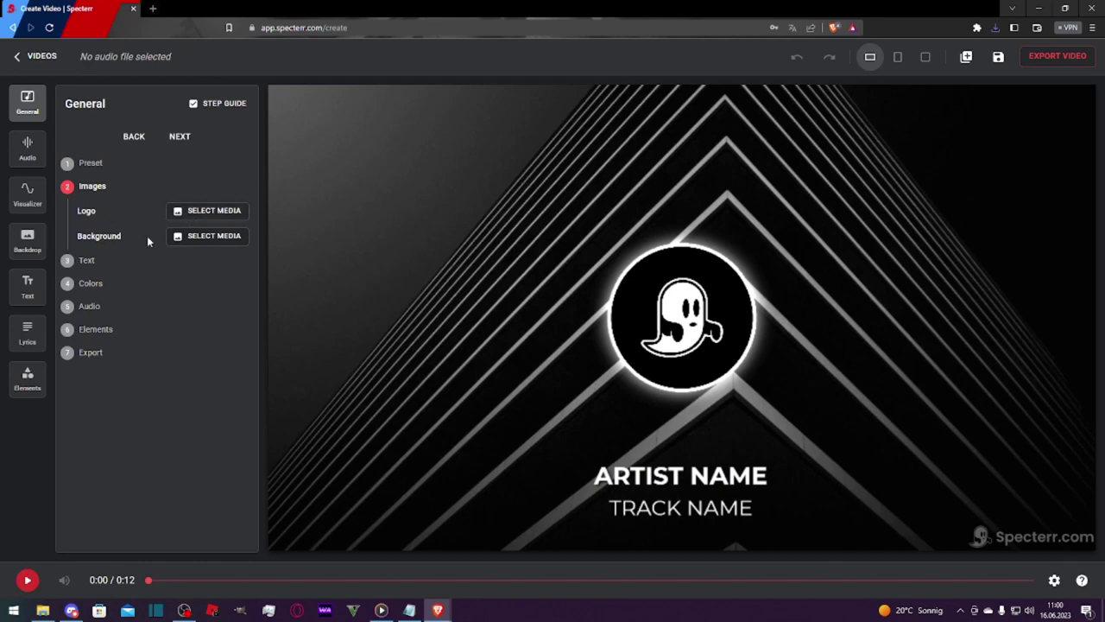
{"action": "left_click", "coordinate": [195, 244]}
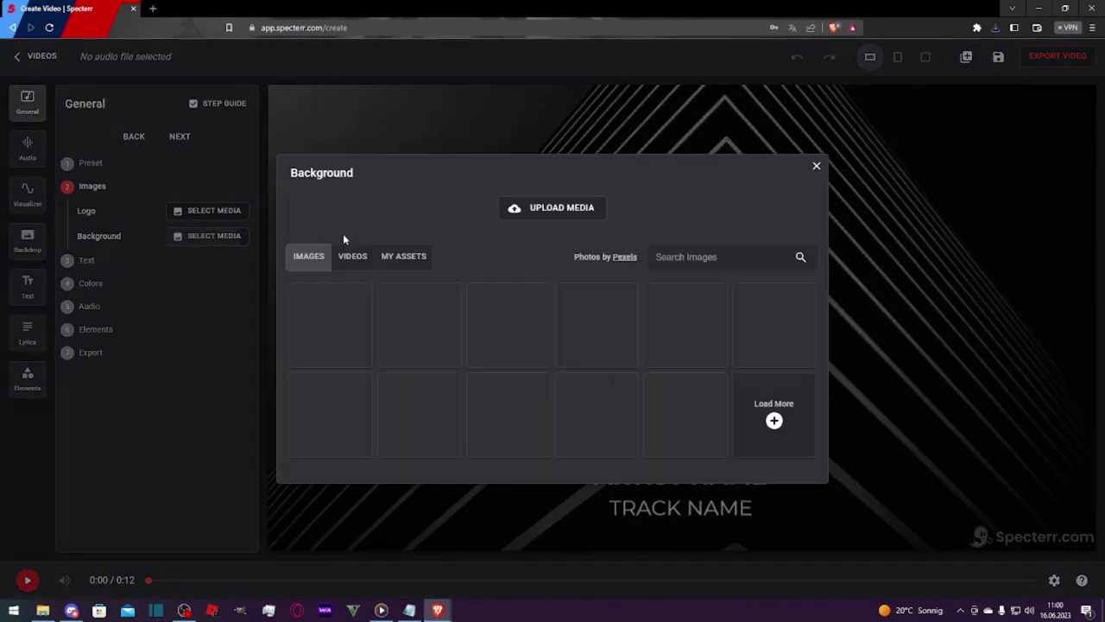
{"action": "left_click", "coordinate": [335, 265]}
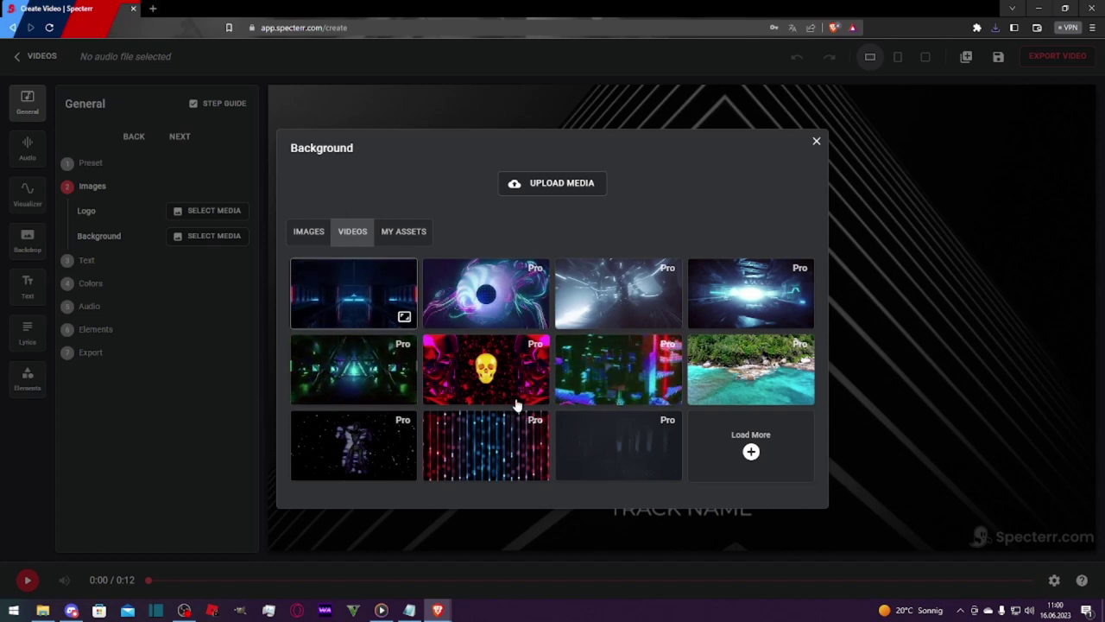
{"action": "left_click", "coordinate": [753, 454]}
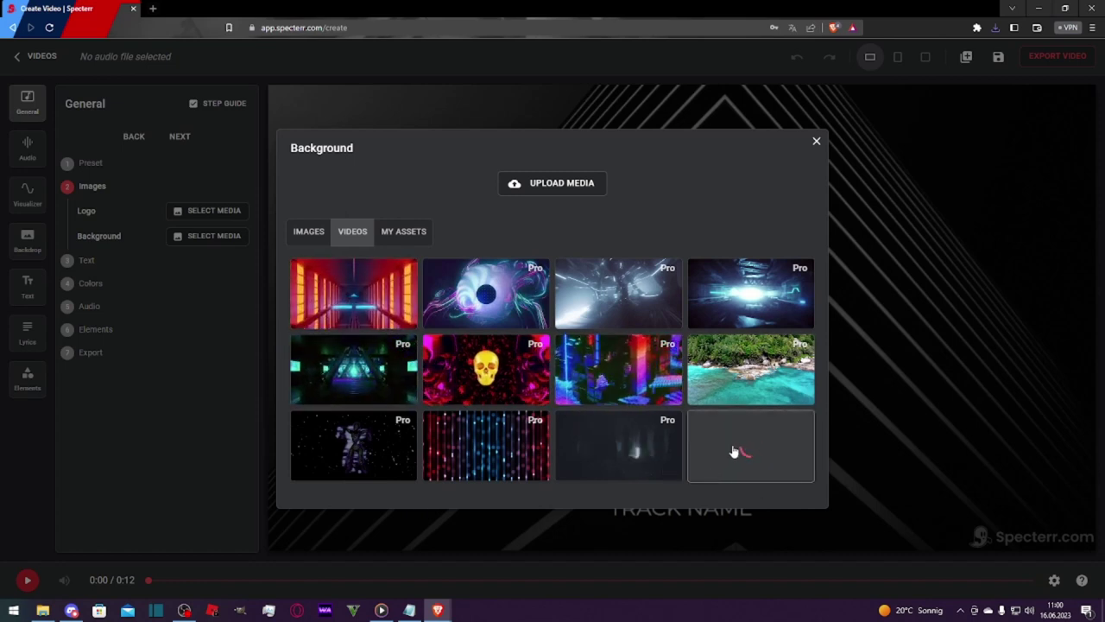
{"action": "scroll", "coordinate": [661, 397], "scroll_direction": "down", "scroll_amount": 1}
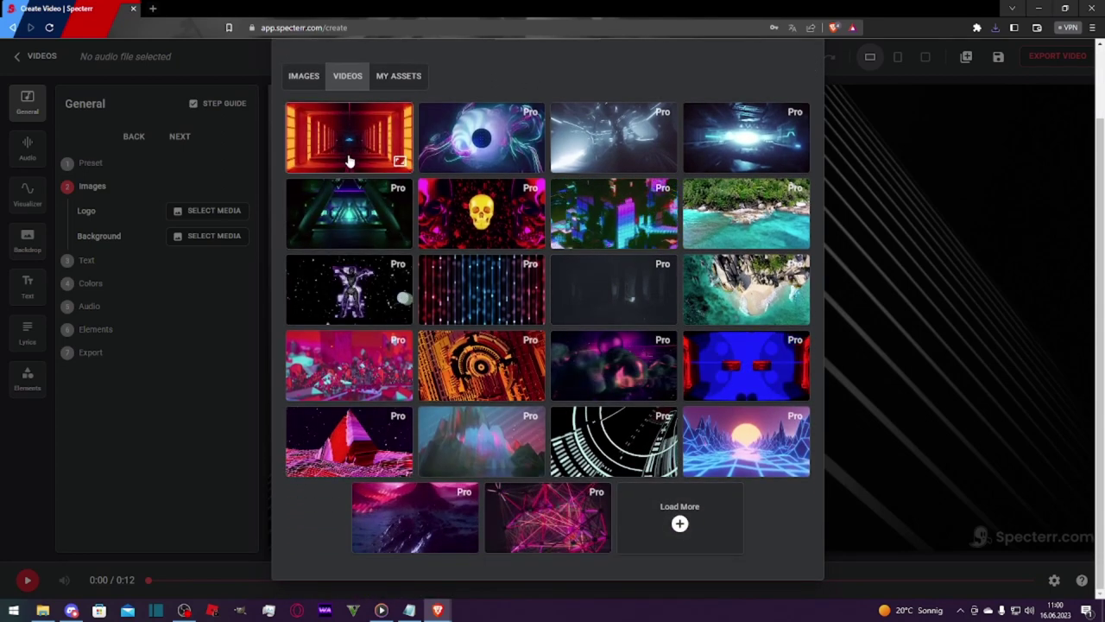
{"action": "scroll", "coordinate": [349, 164], "scroll_direction": "up", "scroll_amount": 1}
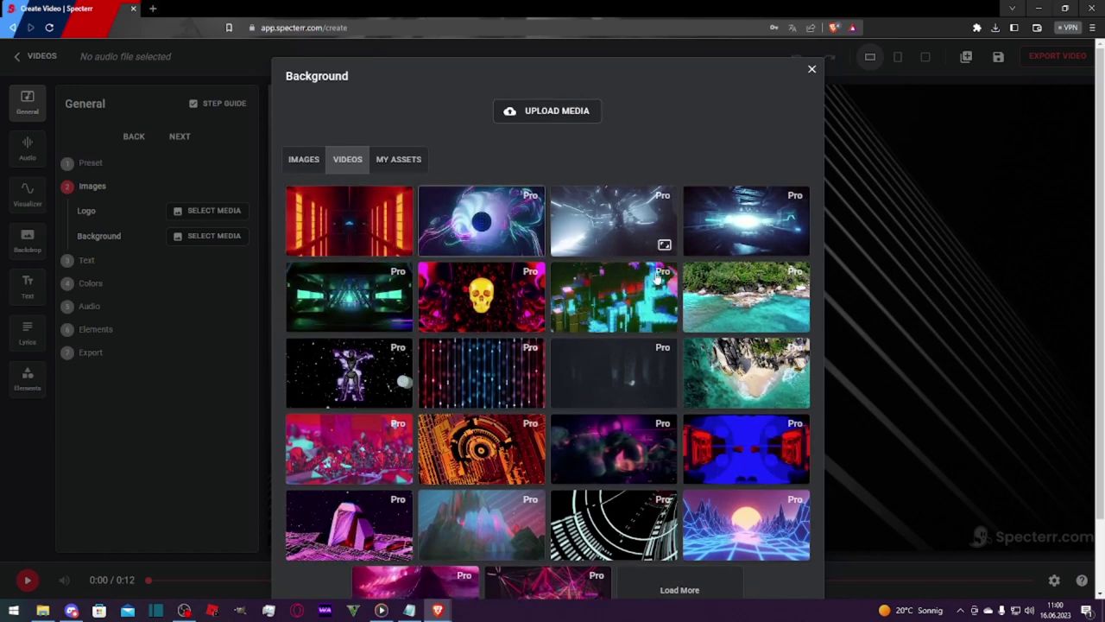
{"action": "scroll", "coordinate": [716, 466], "scroll_direction": "down", "scroll_amount": 1}
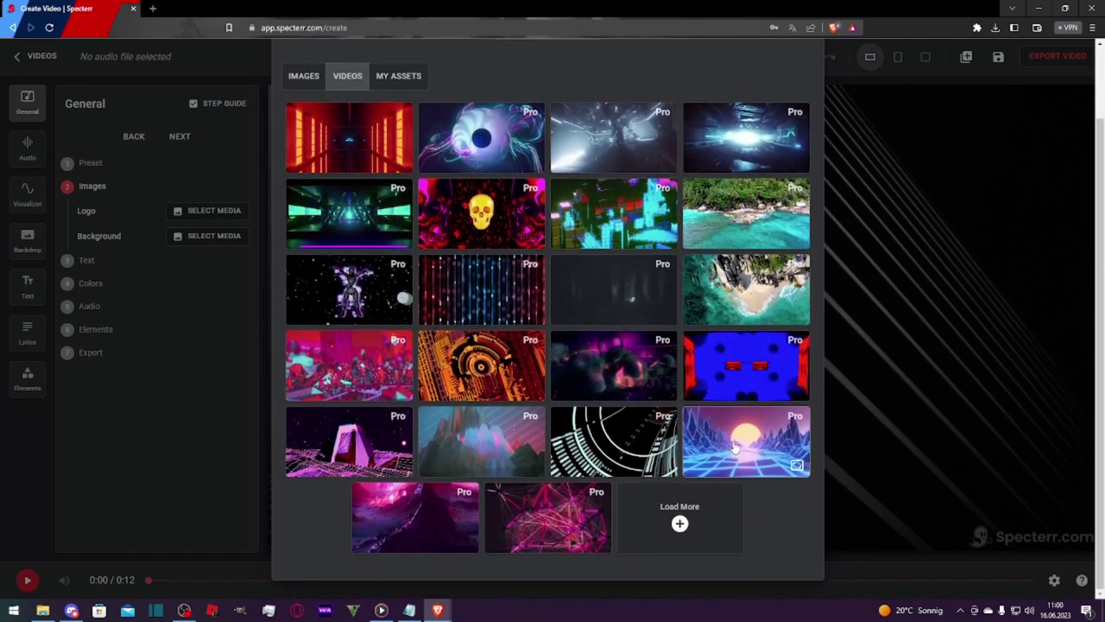
{"action": "left_click", "coordinate": [681, 522]}
{"action": "scroll", "coordinate": [566, 389], "scroll_direction": "down", "scroll_amount": 1}
{"action": "scroll", "coordinate": [575, 388], "scroll_direction": "down", "scroll_amount": 3}
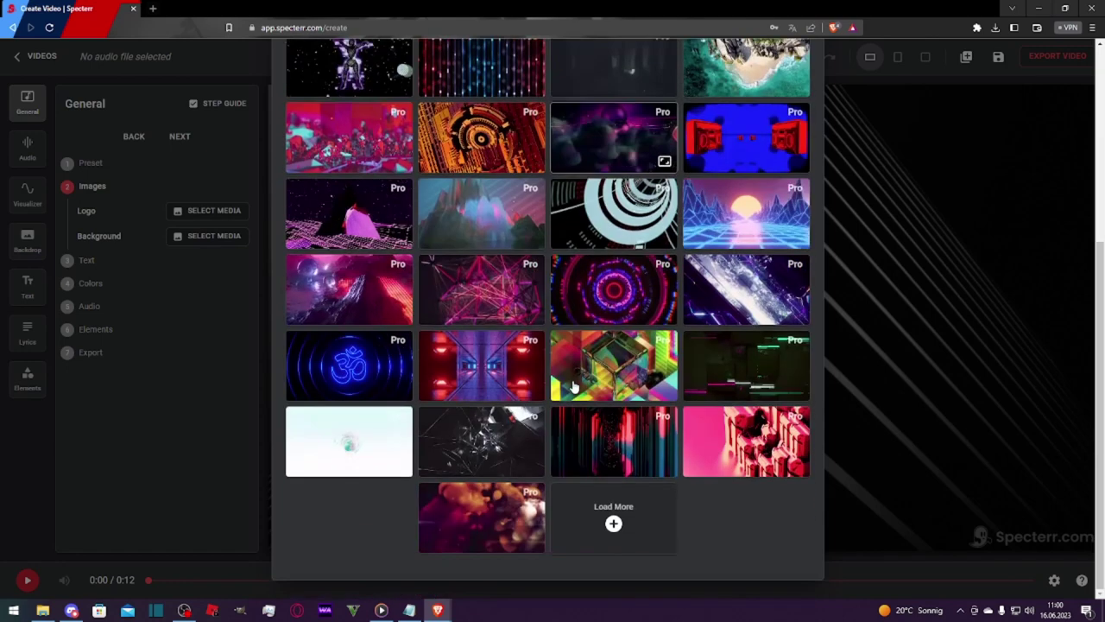
{"action": "left_click", "coordinate": [636, 516]}
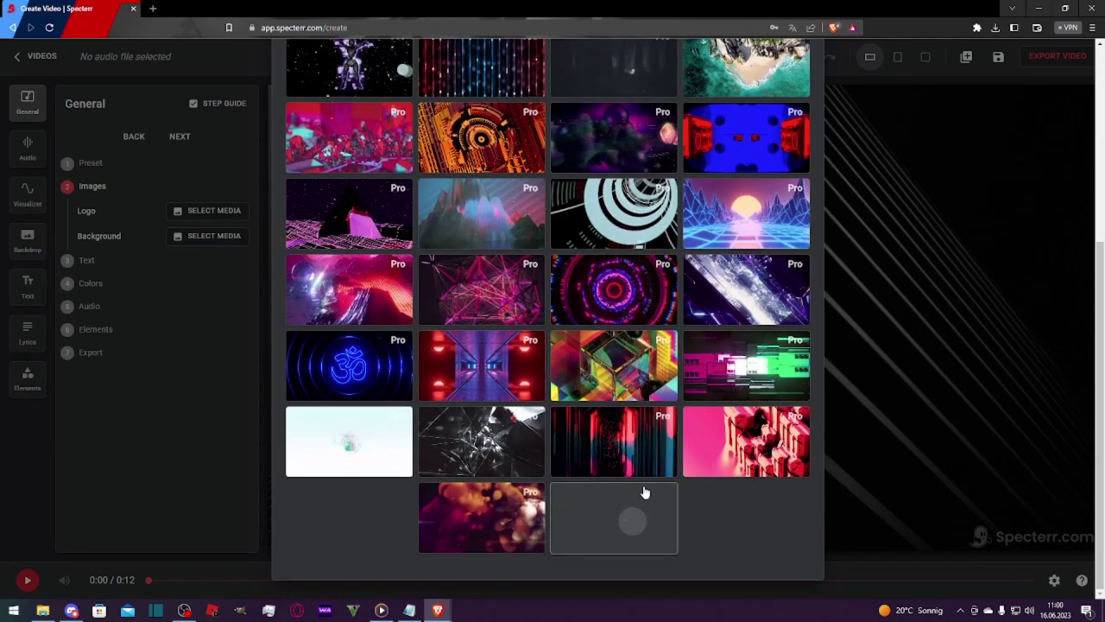
{"action": "scroll", "coordinate": [691, 393], "scroll_direction": "down", "scroll_amount": 3}
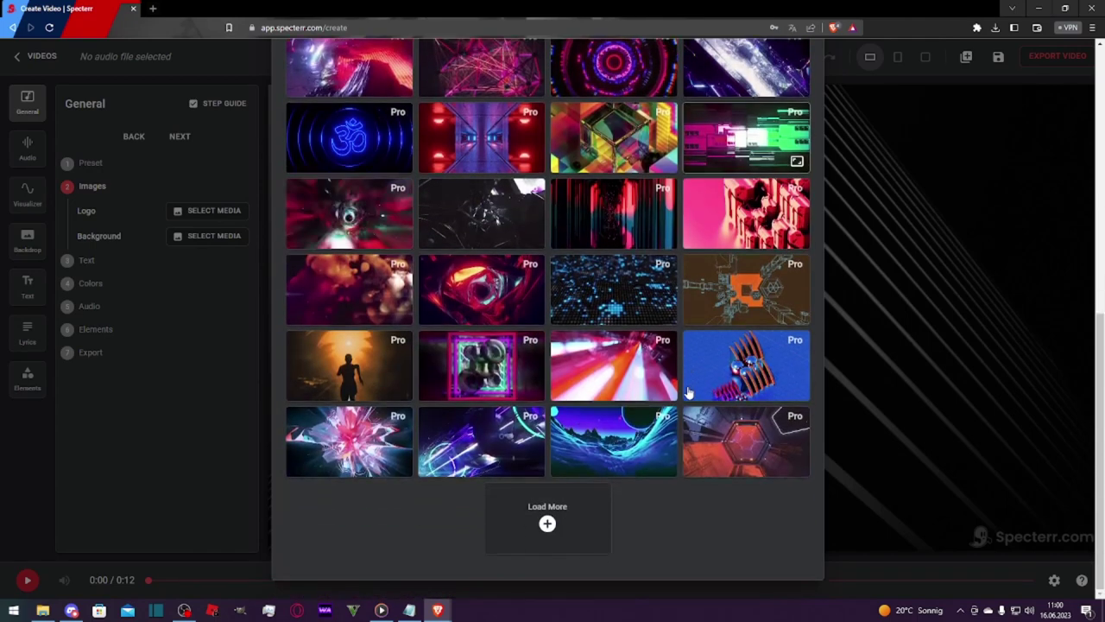
{"action": "scroll", "coordinate": [690, 393], "scroll_direction": "up", "scroll_amount": 10}
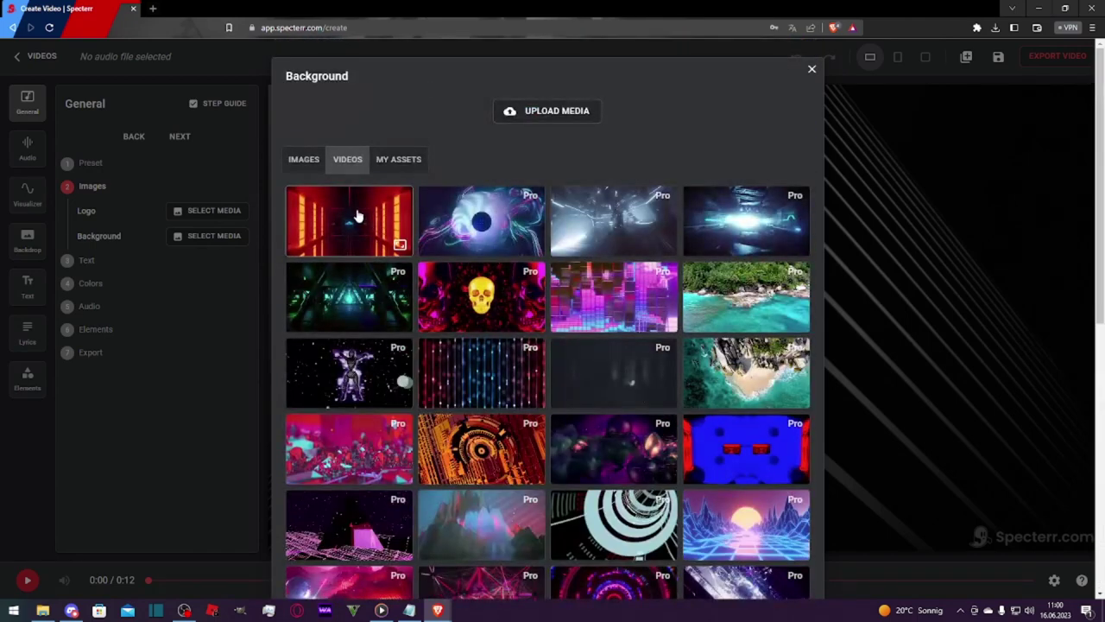
{"action": "left_click", "coordinate": [358, 216]}
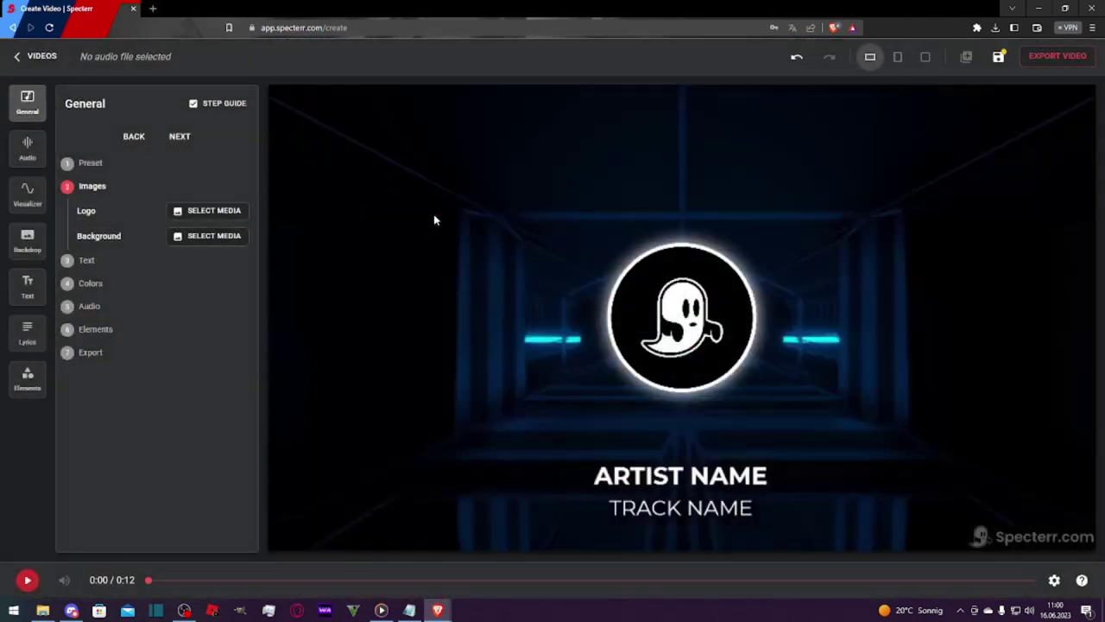
Upload the image "album cover - Made with PosterMyWall" from the desktop as the video's logo and save its circular crop.
{"action": "left_click", "coordinate": [213, 211]}
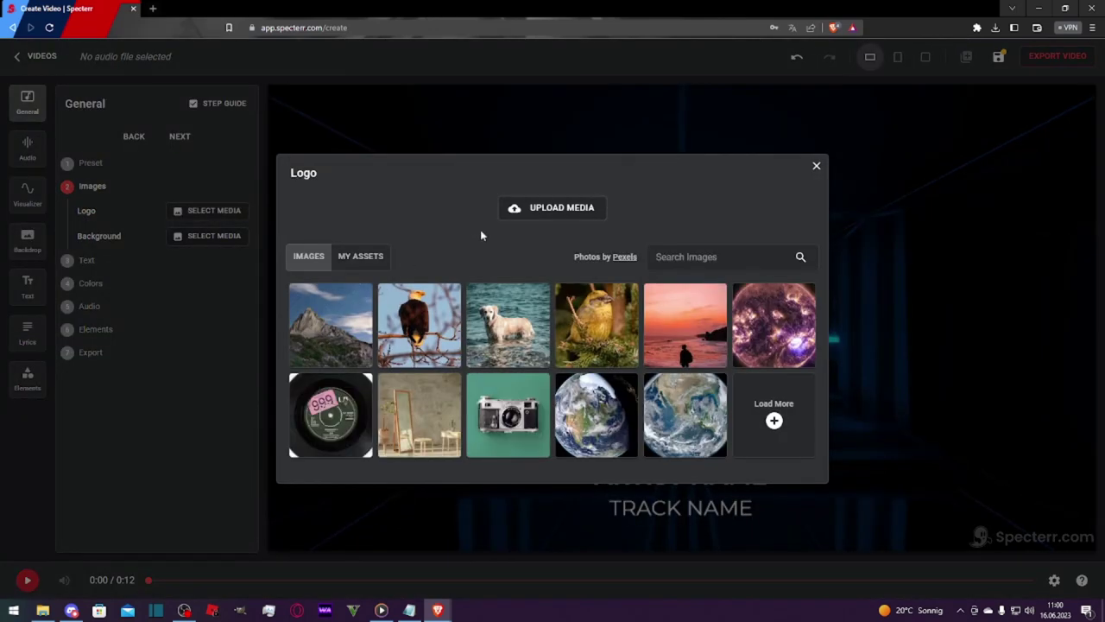
{"action": "left_click", "coordinate": [563, 209]}
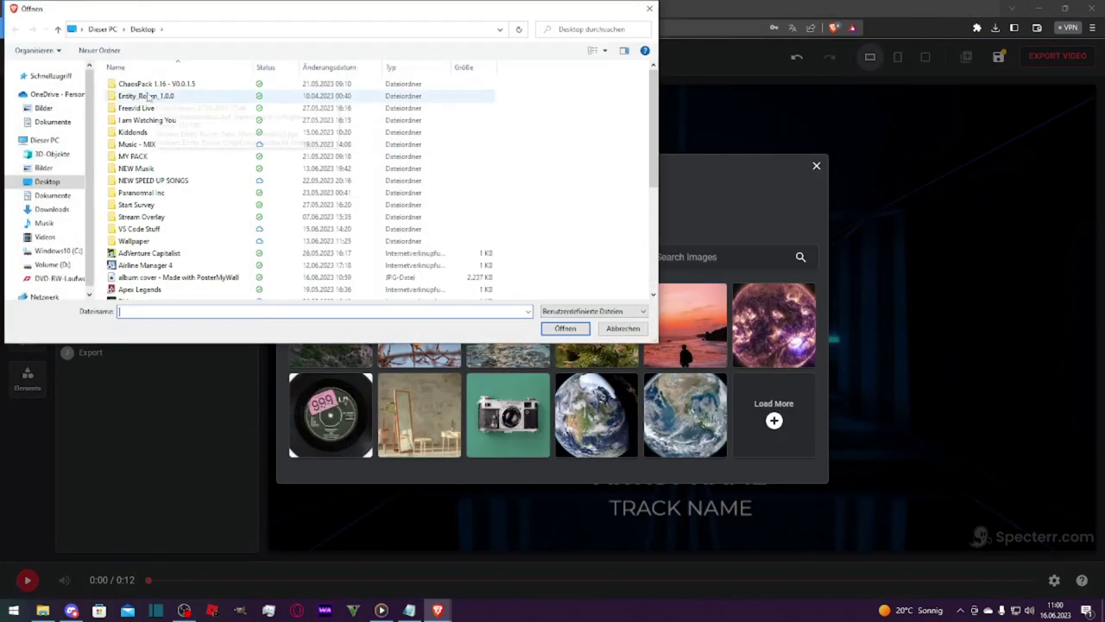
{"action": "scroll", "coordinate": [198, 166], "scroll_direction": "down", "scroll_amount": 5}
{"action": "scroll", "coordinate": [185, 138], "scroll_direction": "down", "scroll_amount": 1}
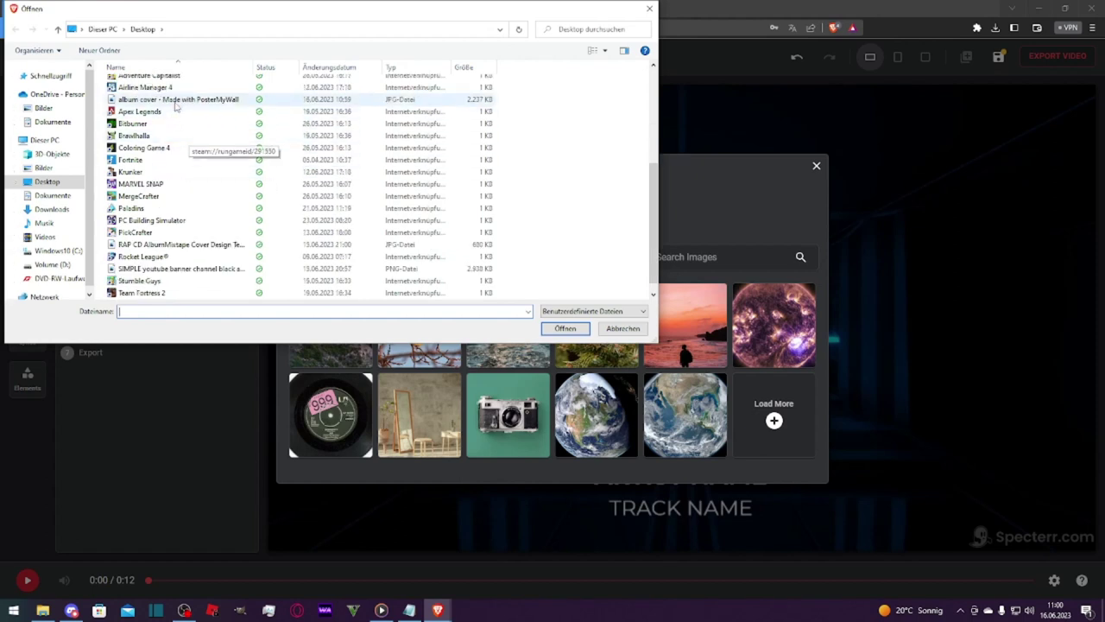
{"action": "left_click", "coordinate": [177, 100]}
{"action": "left_click", "coordinate": [178, 235]}
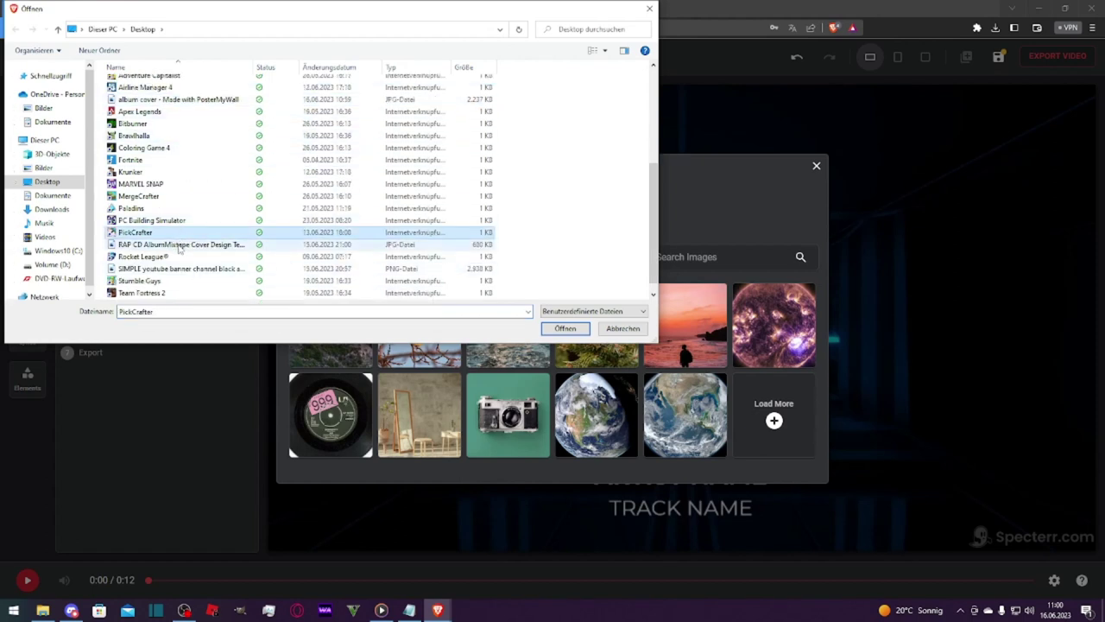
{"action": "left_click", "coordinate": [183, 268]}
{"action": "left_click", "coordinate": [181, 244]}
{"action": "left_click", "coordinate": [183, 268]}
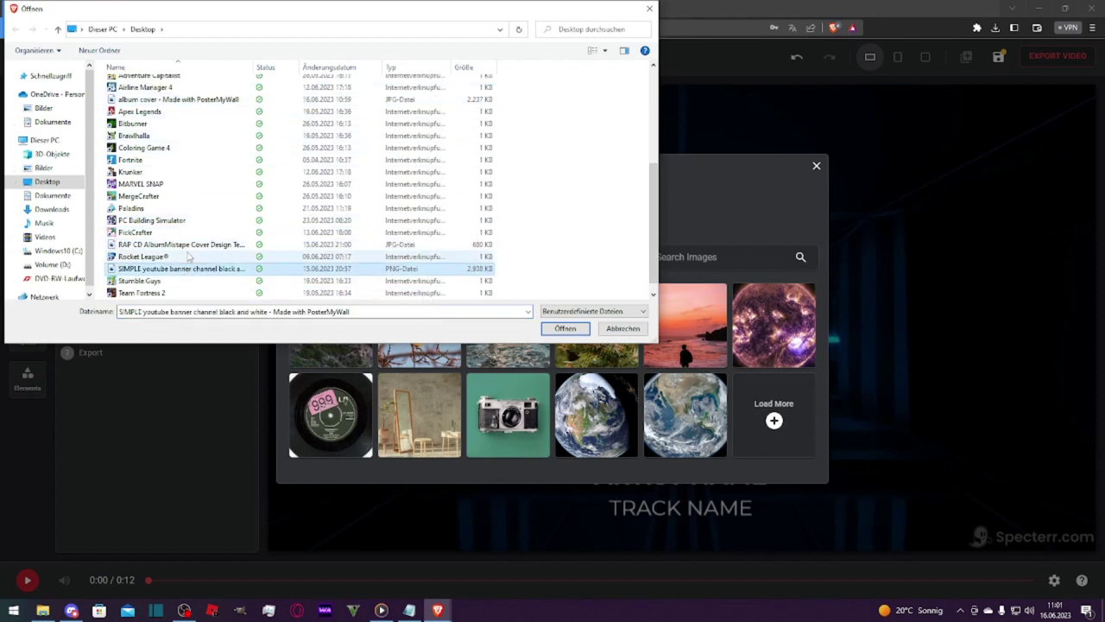
{"action": "left_click", "coordinate": [181, 245]}
{"action": "left_click", "coordinate": [183, 269]}
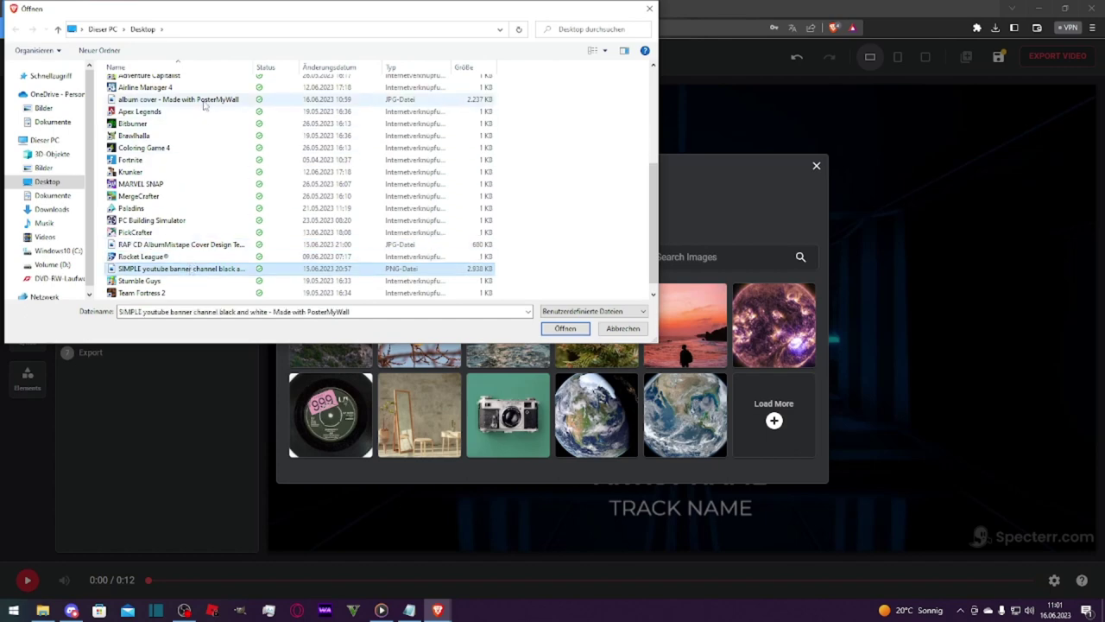
{"action": "left_click", "coordinate": [181, 245]}
{"action": "left_click", "coordinate": [182, 100]}
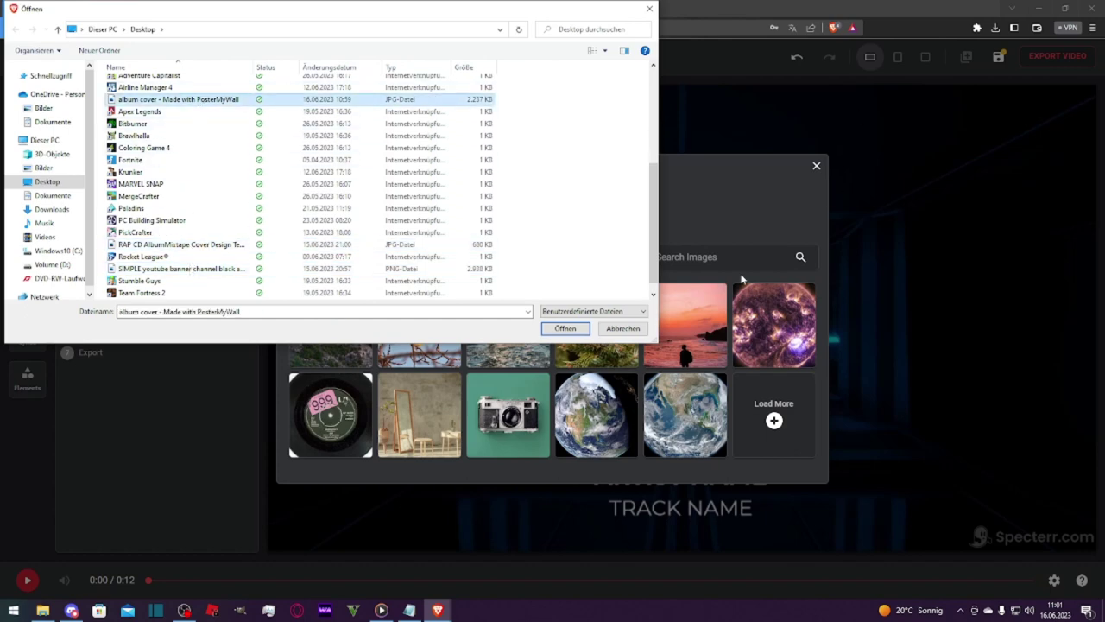
{"action": "left_click", "coordinate": [570, 328]}
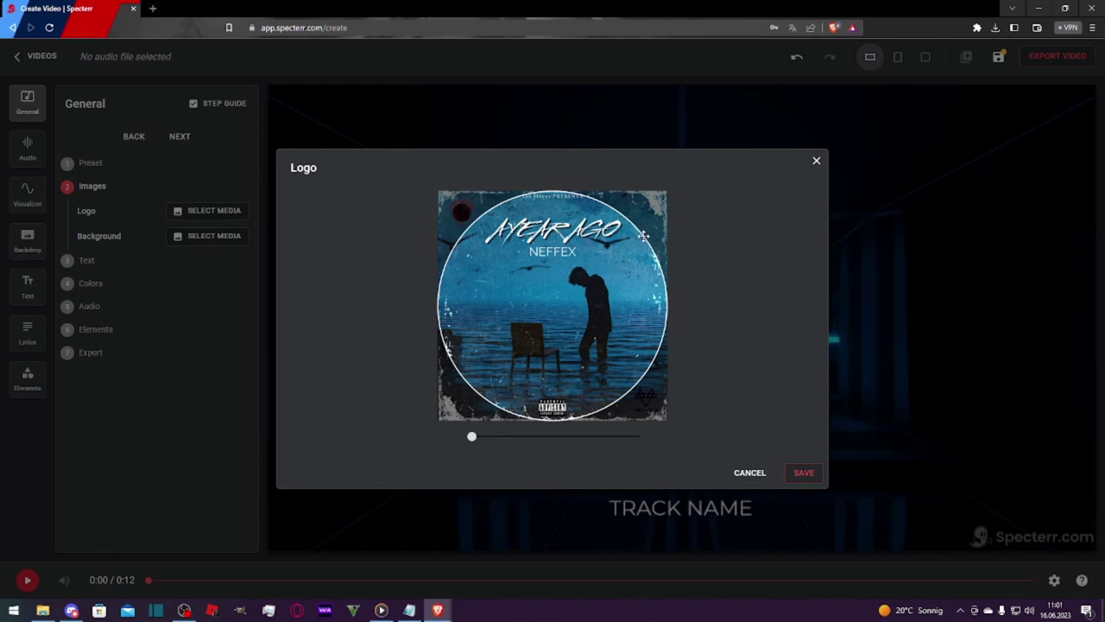
{"action": "left_click", "coordinate": [804, 473]}
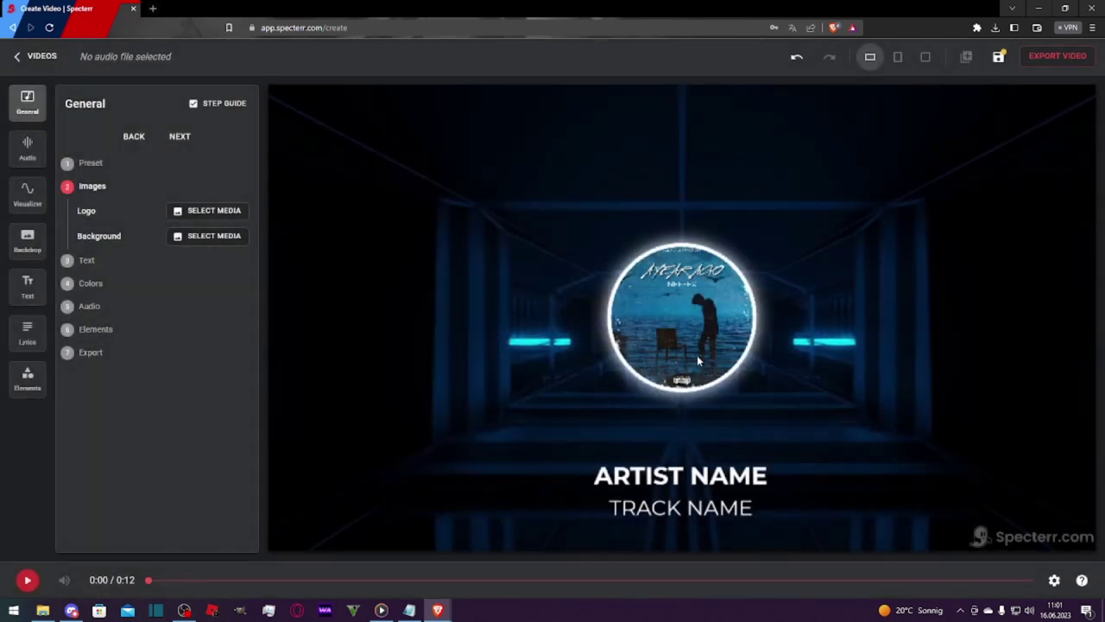
Replace the artist name text with "NEFFEX".
{"action": "left_click", "coordinate": [98, 261]}
{"action": "triple_click", "coordinate": [166, 253]}
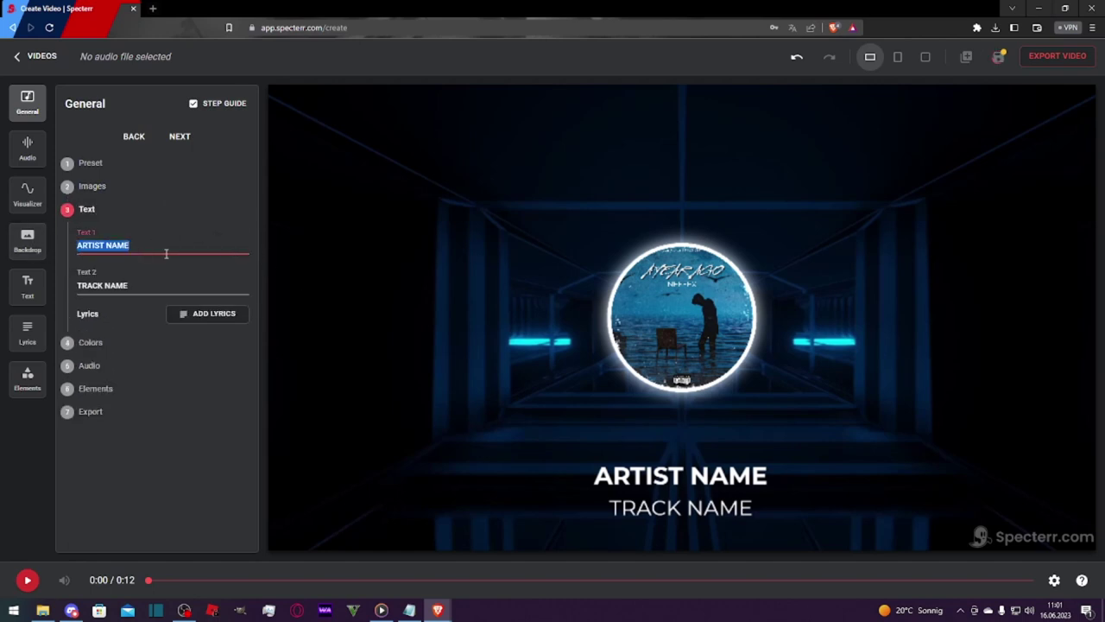
{"action": "left_click_drag", "start_coordinate": [184, 248], "coordinate": [79, 250]}
{"action": "type", "text": "NEFFEX"}
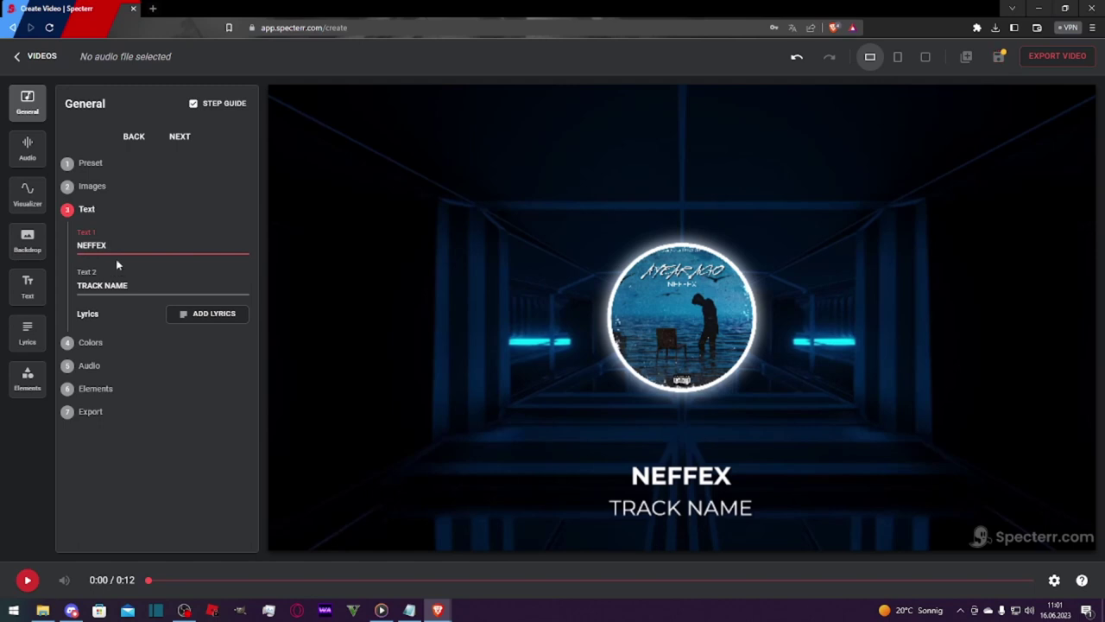
Replace the track name text with "A YEAR AGO - Speed Up".
{"action": "left_click", "coordinate": [129, 285]}
{"action": "left_click_drag", "start_coordinate": [130, 285], "coordinate": [60, 285]}
{"action": "type", "text": "A Y"}
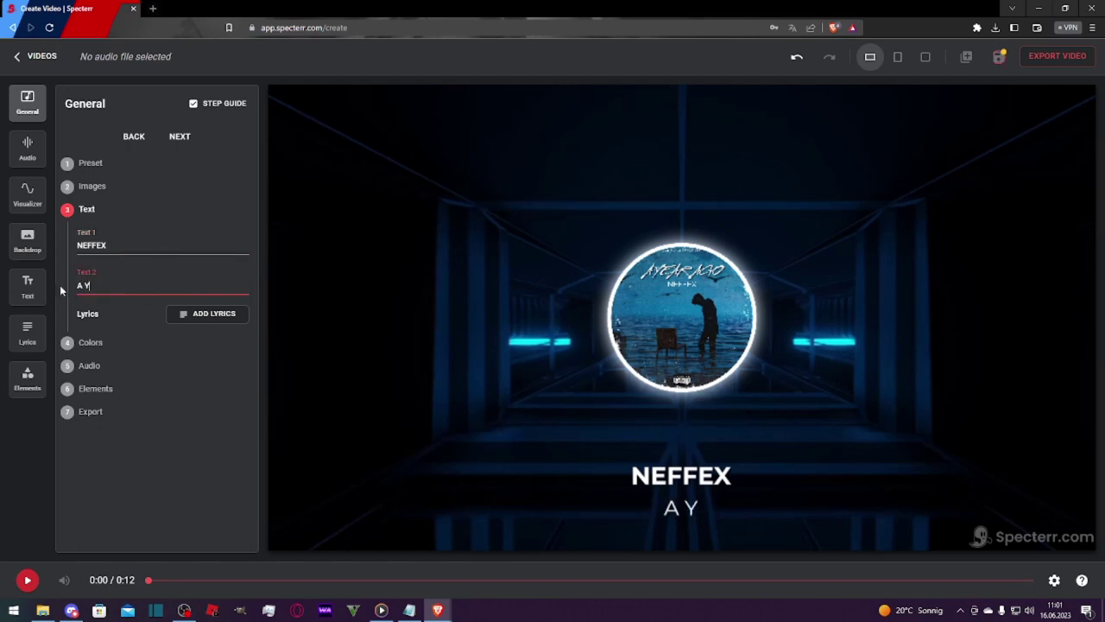
{"action": "type", "text": "EAR AGO"}
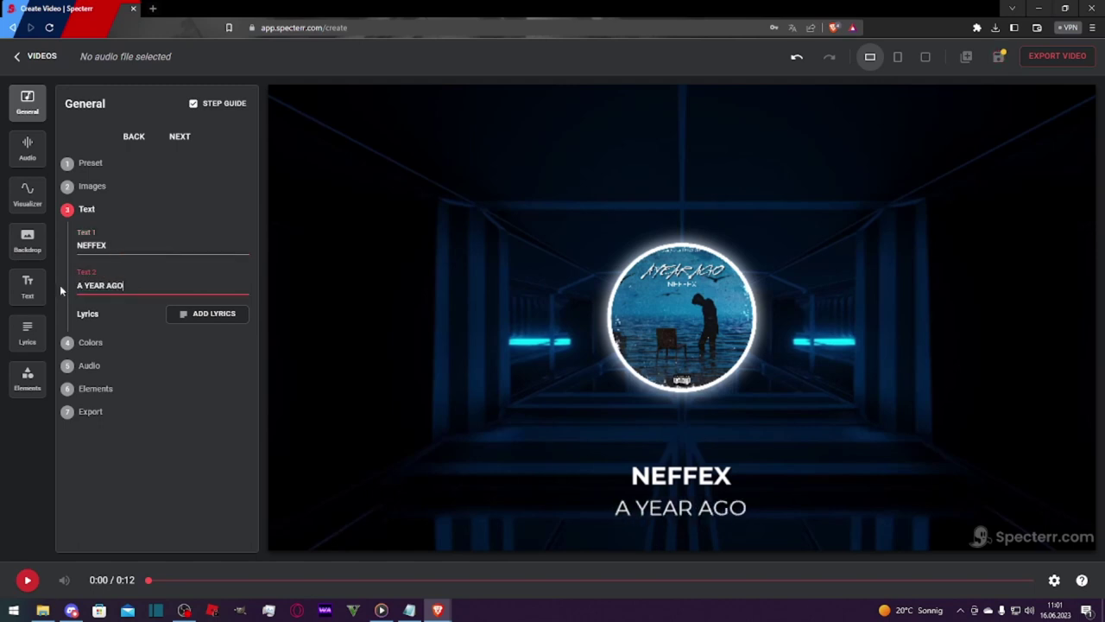
{"action": "type", "text": " - Spee"}
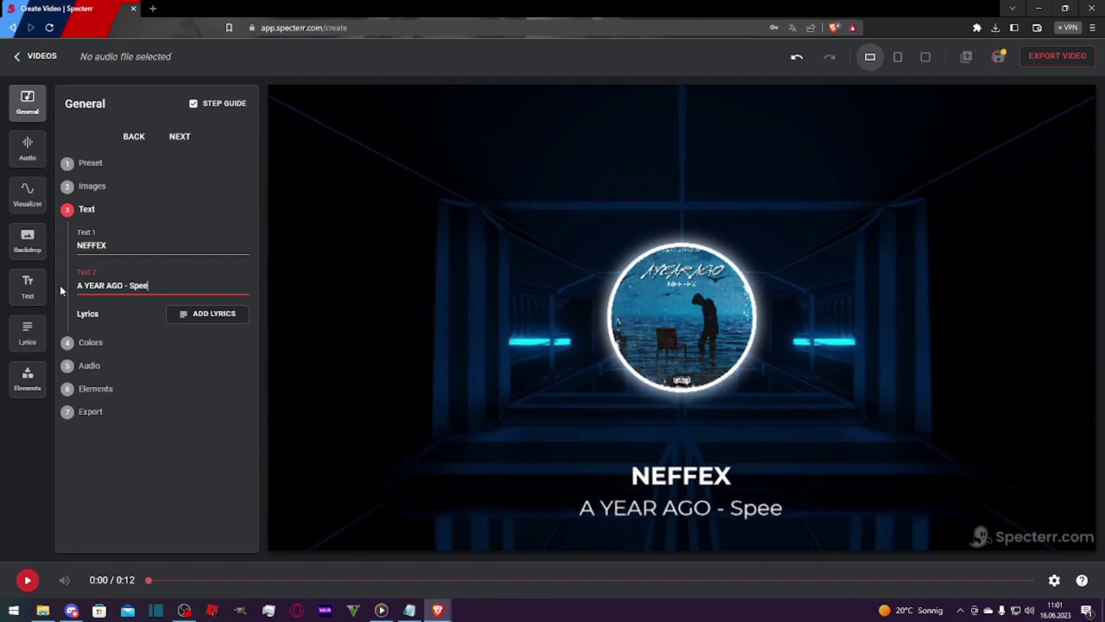
{"action": "type", "text": "d Up"}
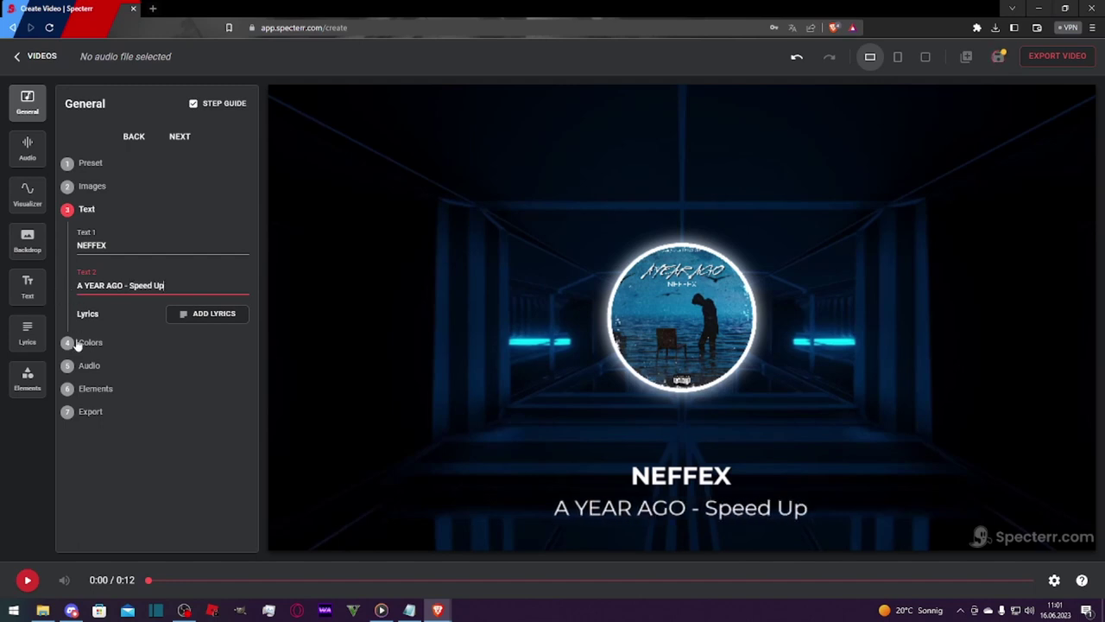
Upload the sped-up NEFFEX "A YEAR AGO" track from the computer's music folder as the video's audio.
{"action": "left_click", "coordinate": [76, 343]}
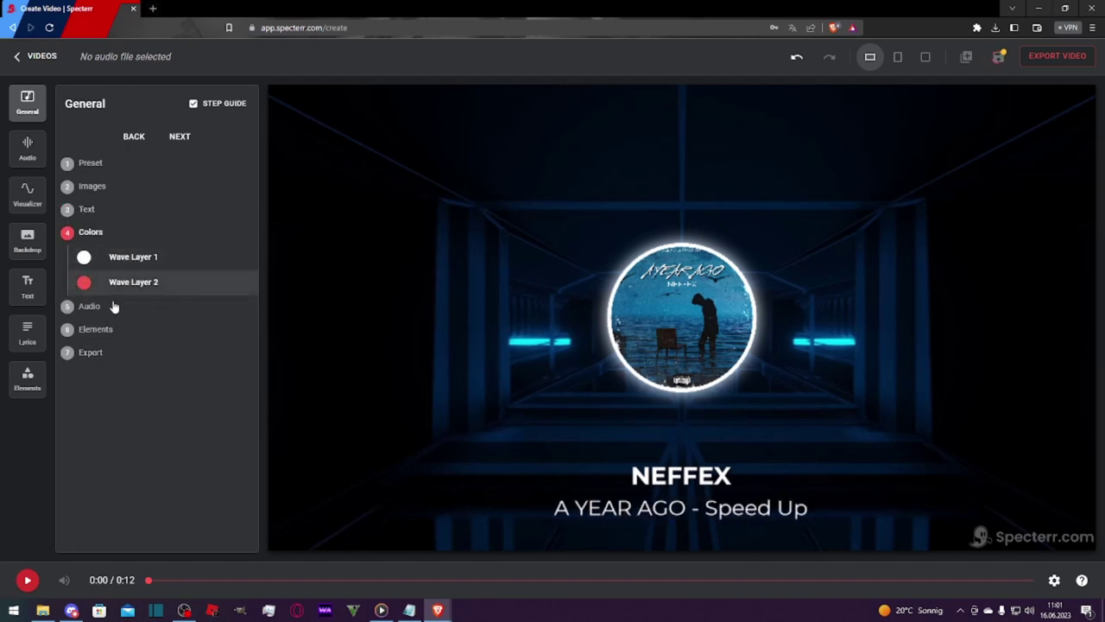
{"action": "left_click", "coordinate": [87, 313]}
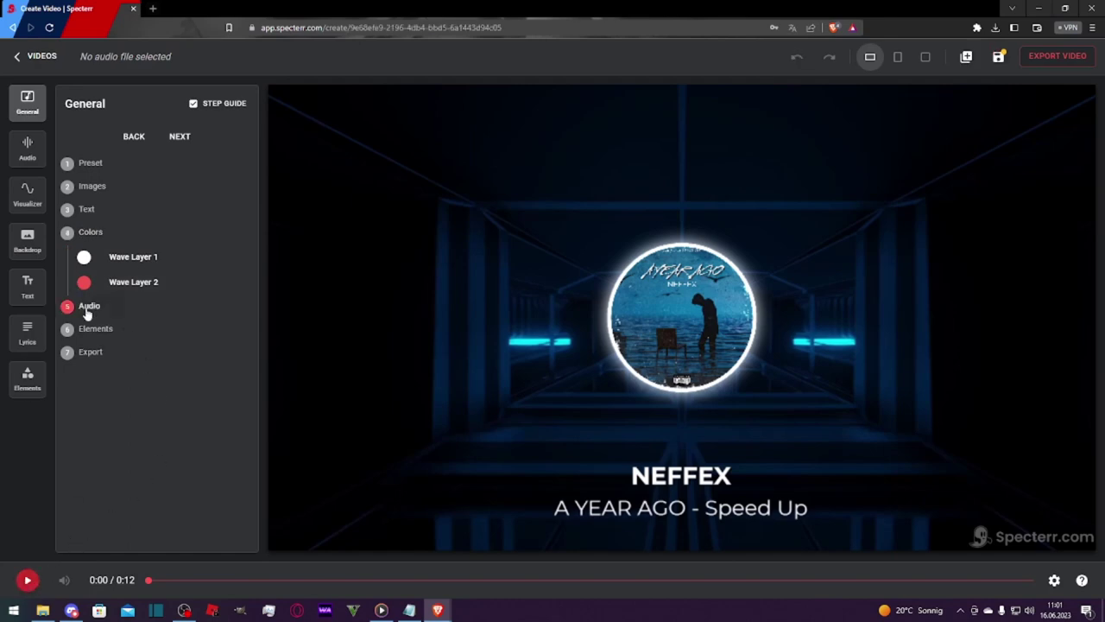
{"action": "left_click", "coordinate": [210, 279]}
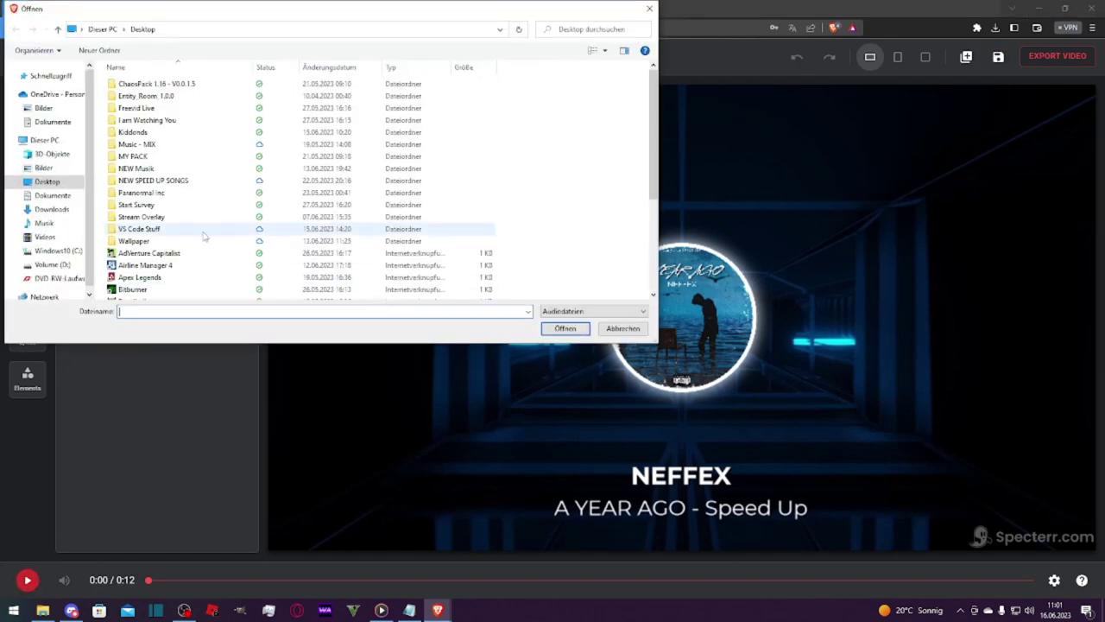
{"action": "left_click", "coordinate": [43, 223]}
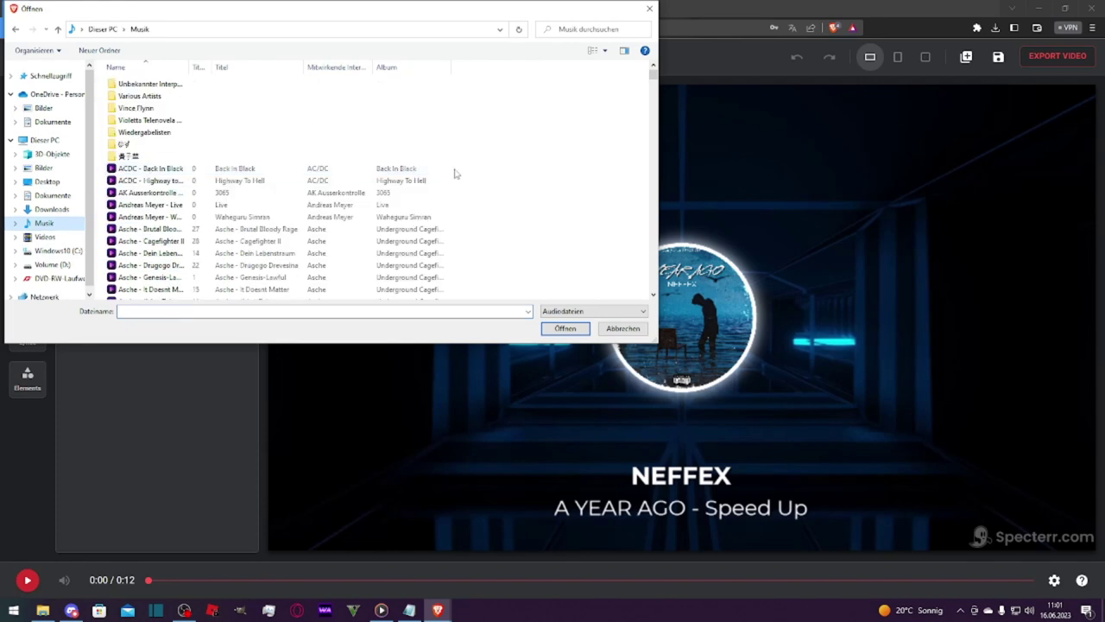
{"action": "left_click_drag", "start_coordinate": [654, 79], "coordinate": [656, 178]}
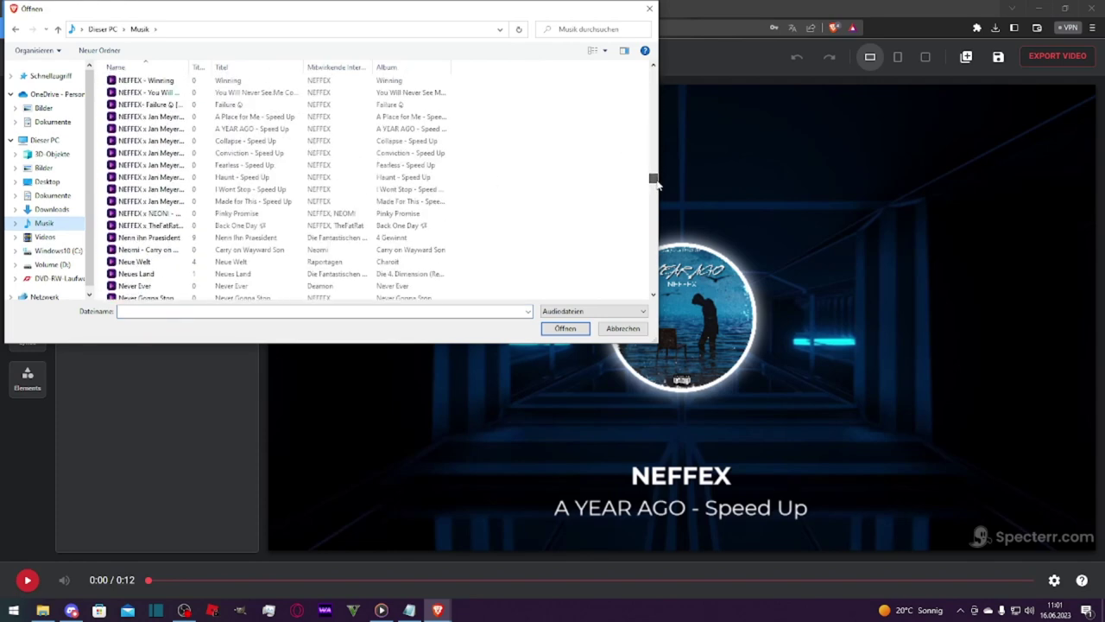
{"action": "left_click", "coordinate": [301, 130]}
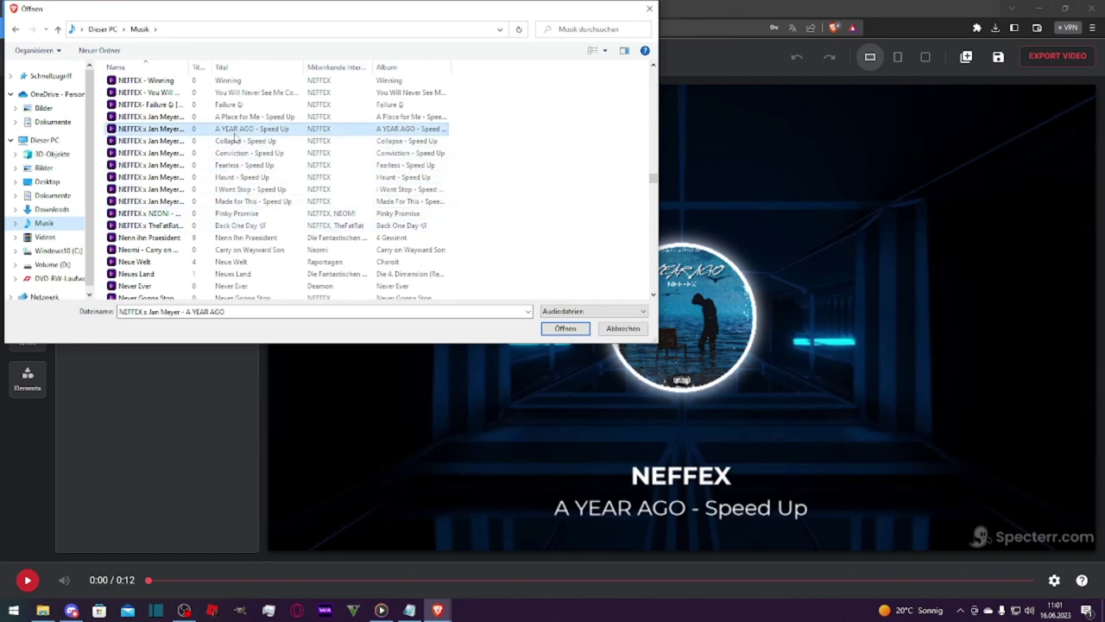
{"action": "left_click", "coordinate": [565, 328]}
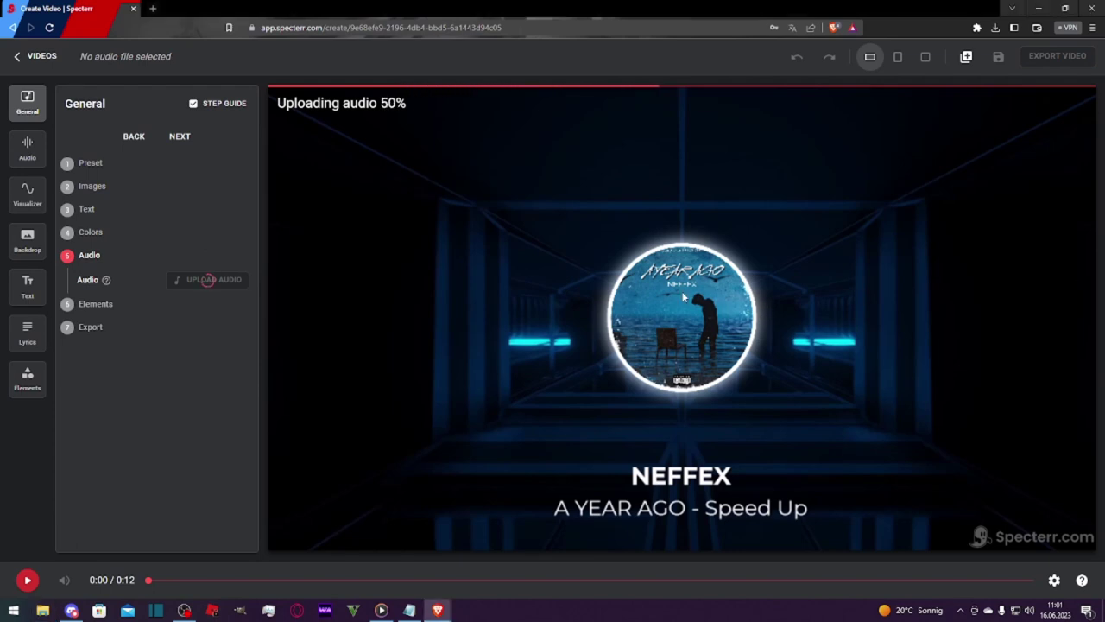
{"action": "left_click_drag", "start_coordinate": [277, 103], "coordinate": [366, 102]}
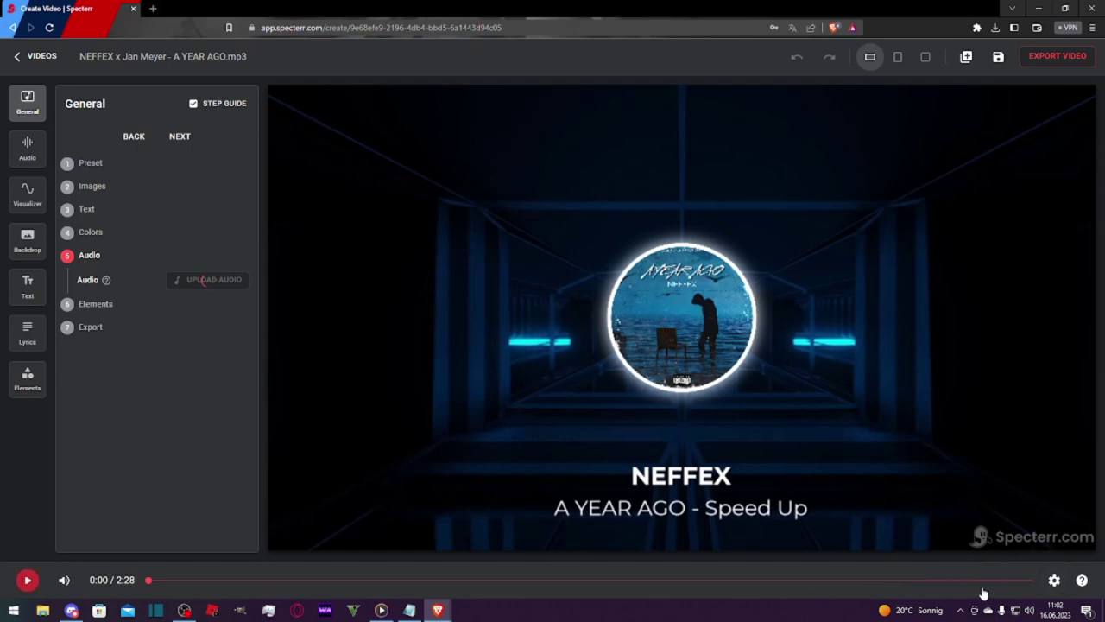
Set the preview quality to 720p.
{"action": "left_click", "coordinate": [1054, 581]}
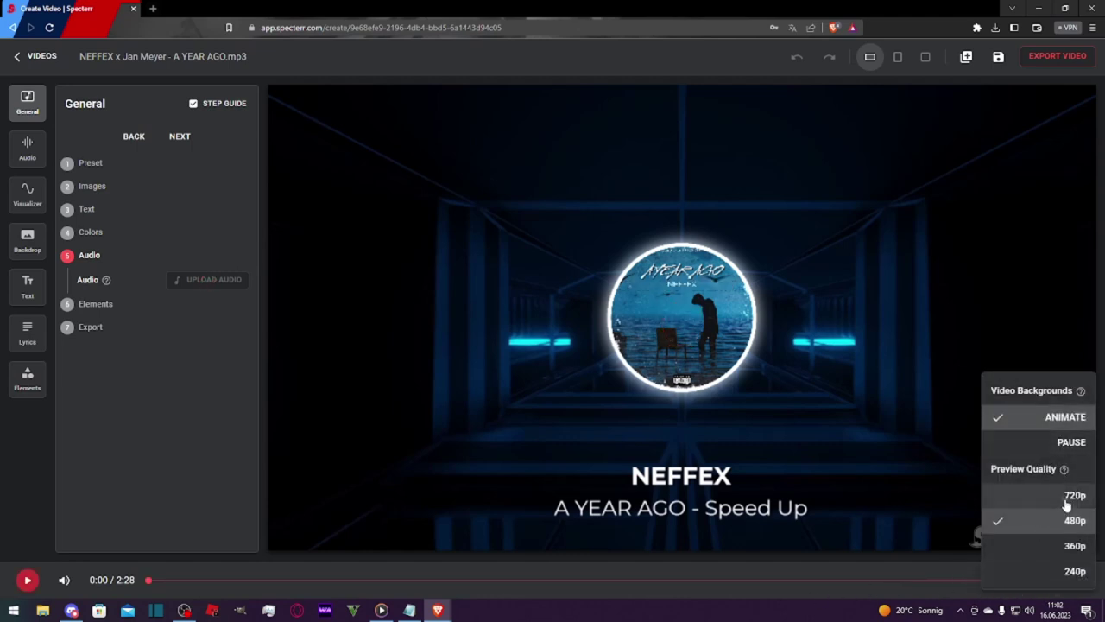
{"action": "left_click", "coordinate": [1067, 501]}
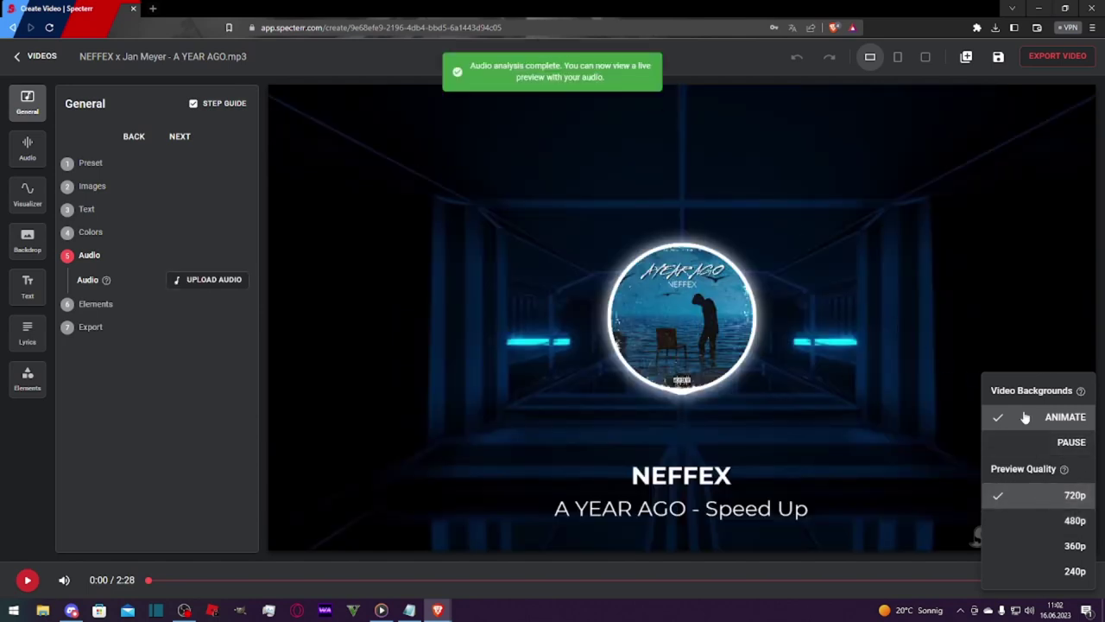
{"action": "left_click", "coordinate": [156, 476]}
Preview the visualizer with its audio from the start and around 0:32, and pause playback.
{"action": "left_click", "coordinate": [27, 581]}
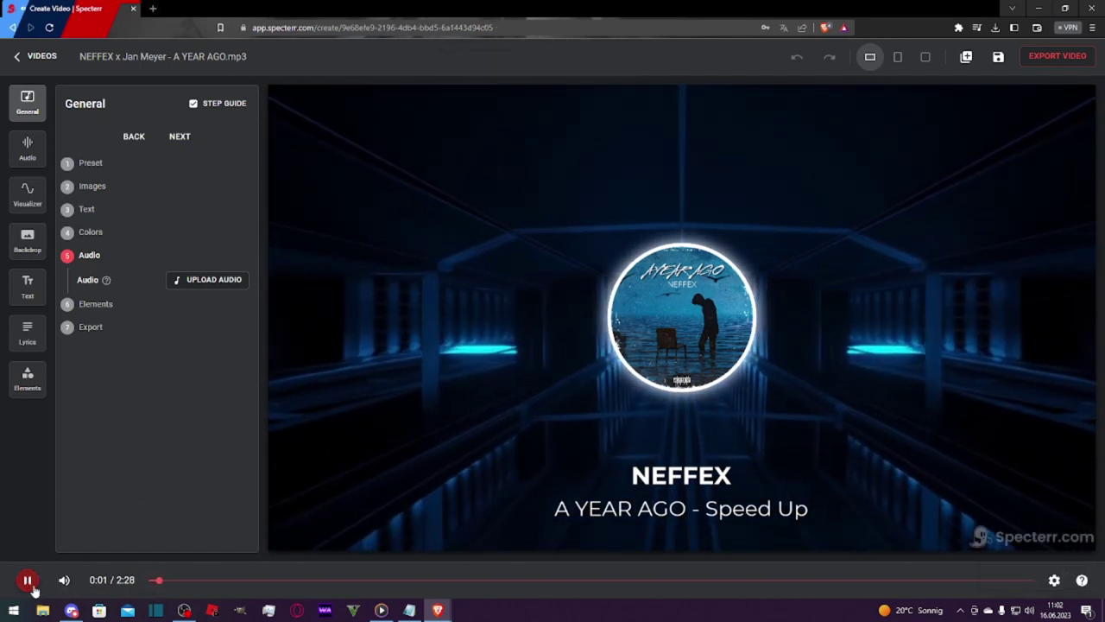
{"action": "left_click", "coordinate": [336, 580]}
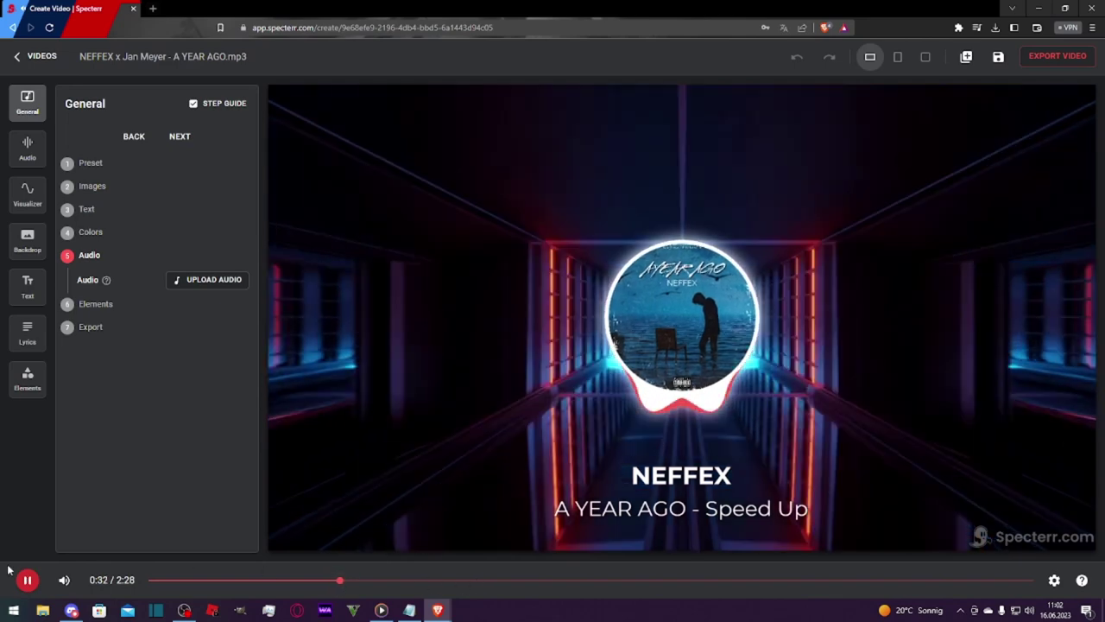
{"action": "key", "text": "space"}
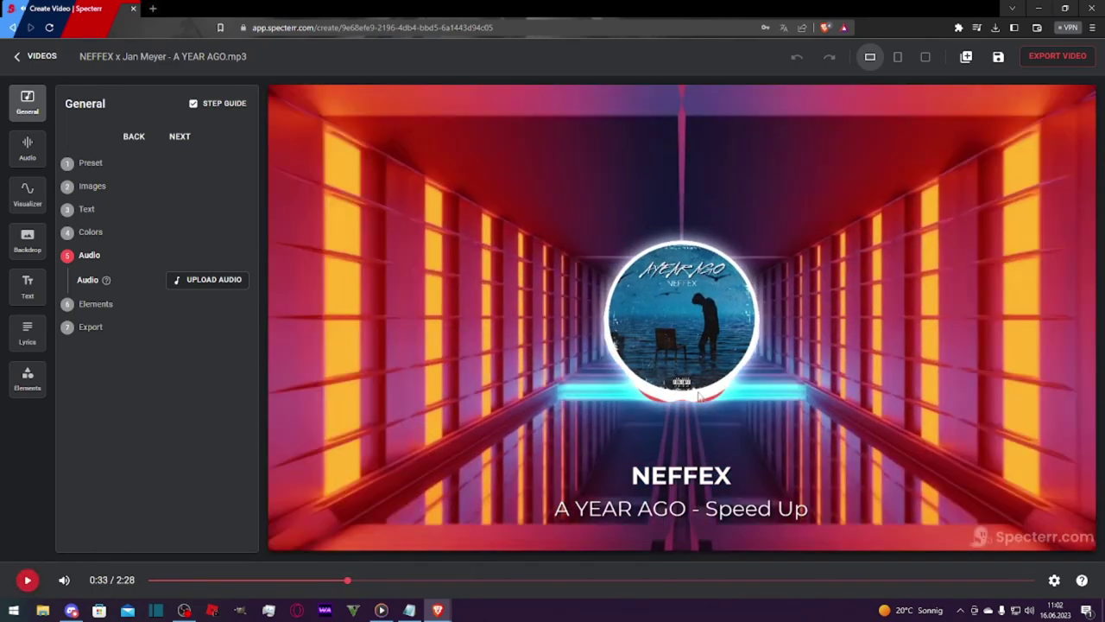
Try toggling the Particles and the Like & Subscribe Animation elements, leaving particles on and the animation off.
{"action": "left_click", "coordinate": [96, 305]}
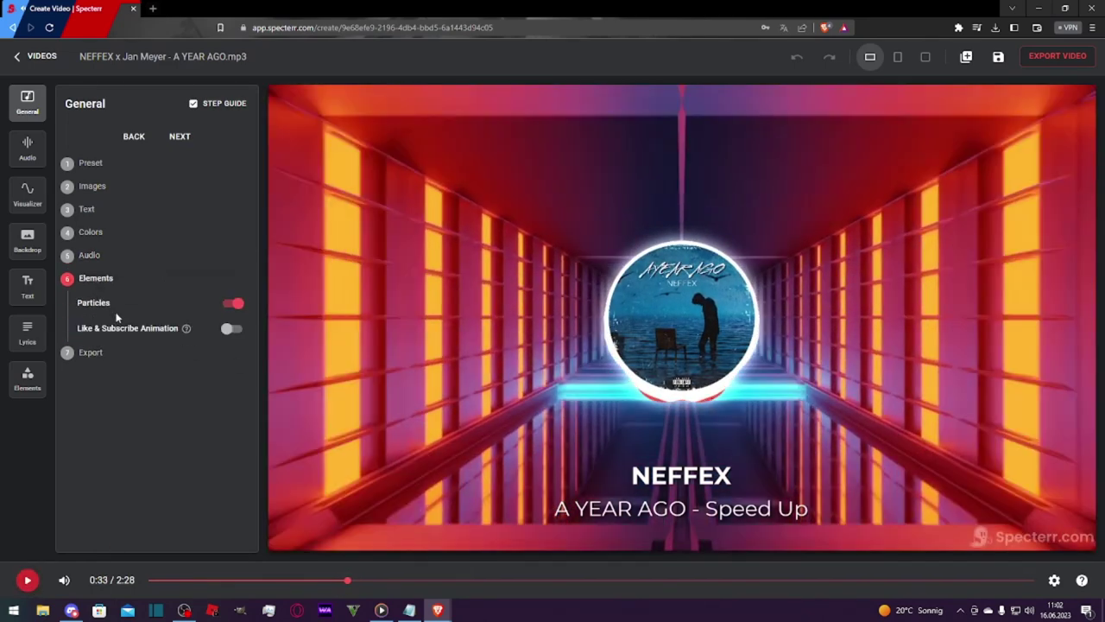
{"action": "left_click", "coordinate": [232, 303]}
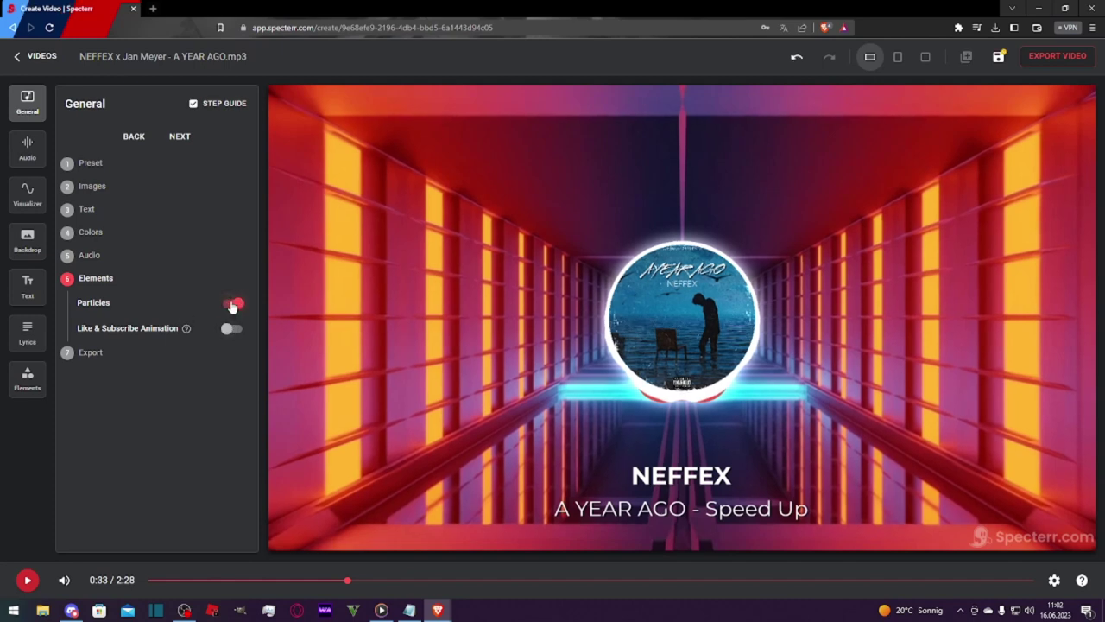
{"action": "left_click", "coordinate": [26, 582]}
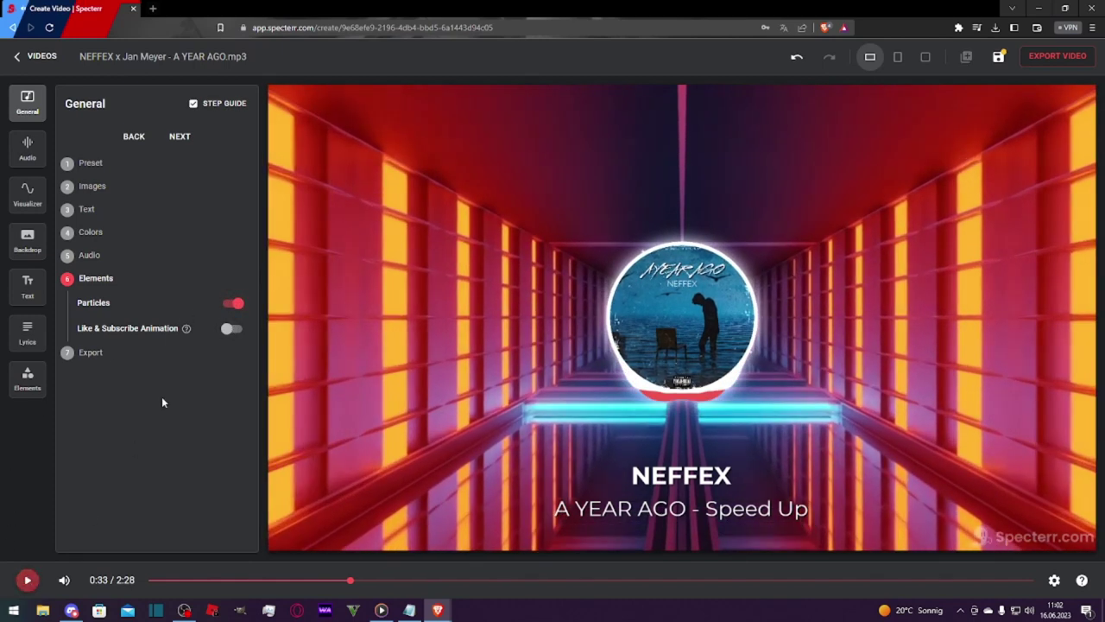
{"action": "left_click", "coordinate": [229, 331]}
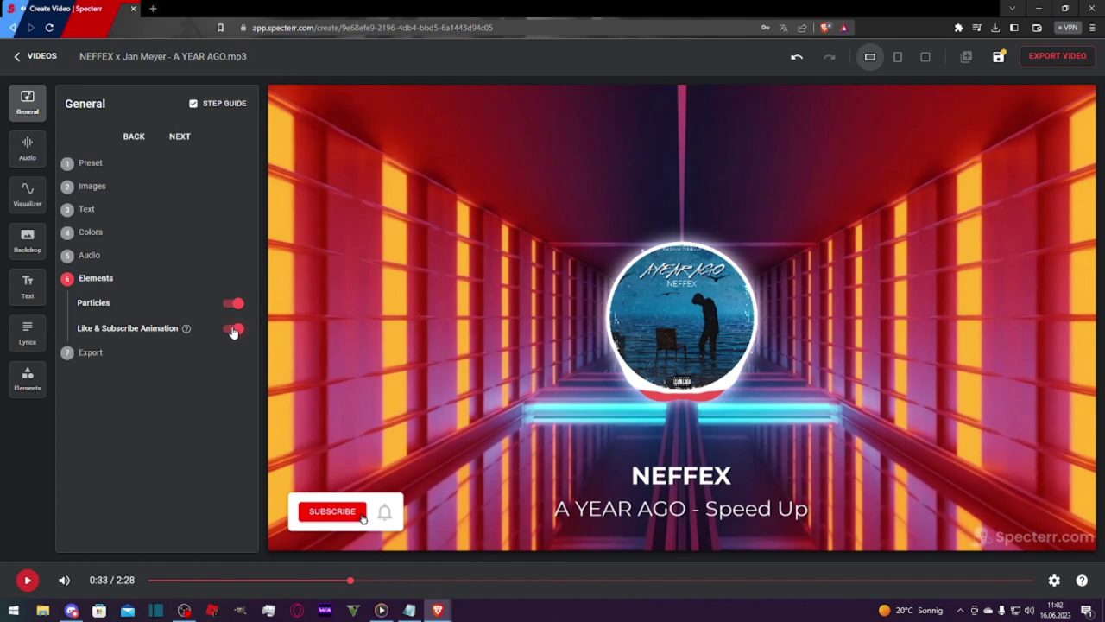
{"action": "left_click", "coordinate": [233, 331]}
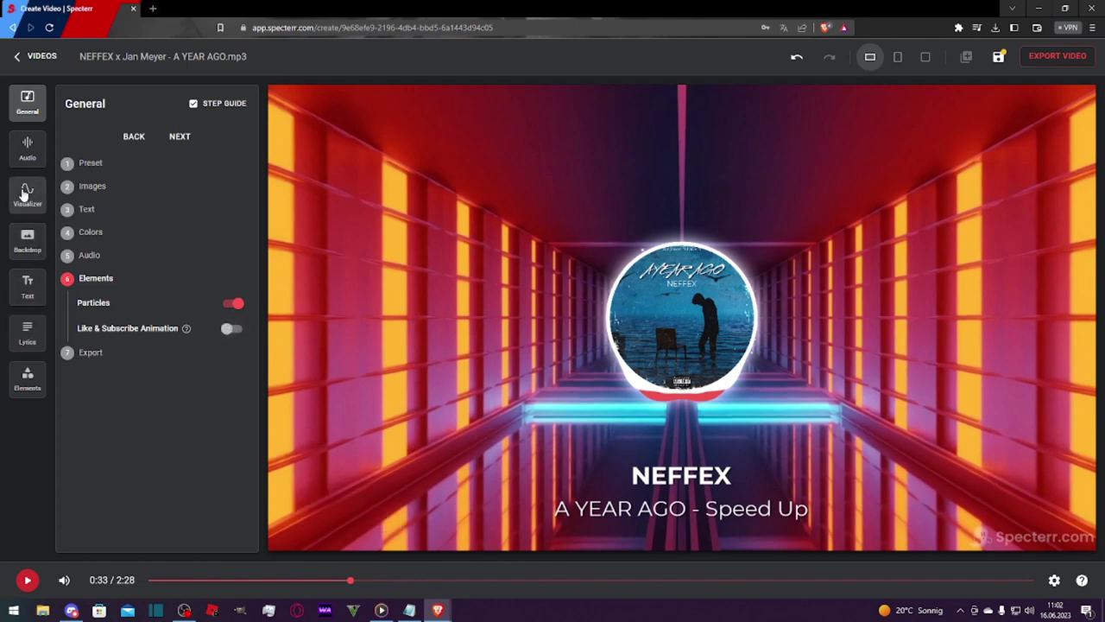
Set the blur of the visualizer's glow effect to 25.
{"action": "left_click", "coordinate": [26, 191]}
{"action": "left_click", "coordinate": [135, 136]}
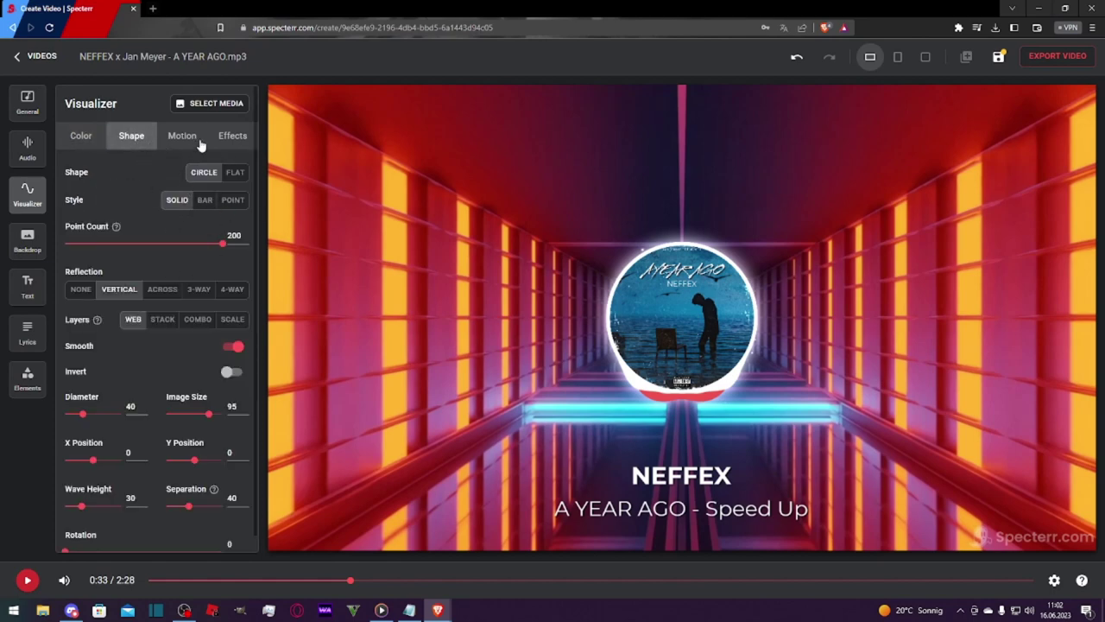
{"action": "left_click", "coordinate": [230, 138]}
{"action": "double_click", "coordinate": [134, 233]}
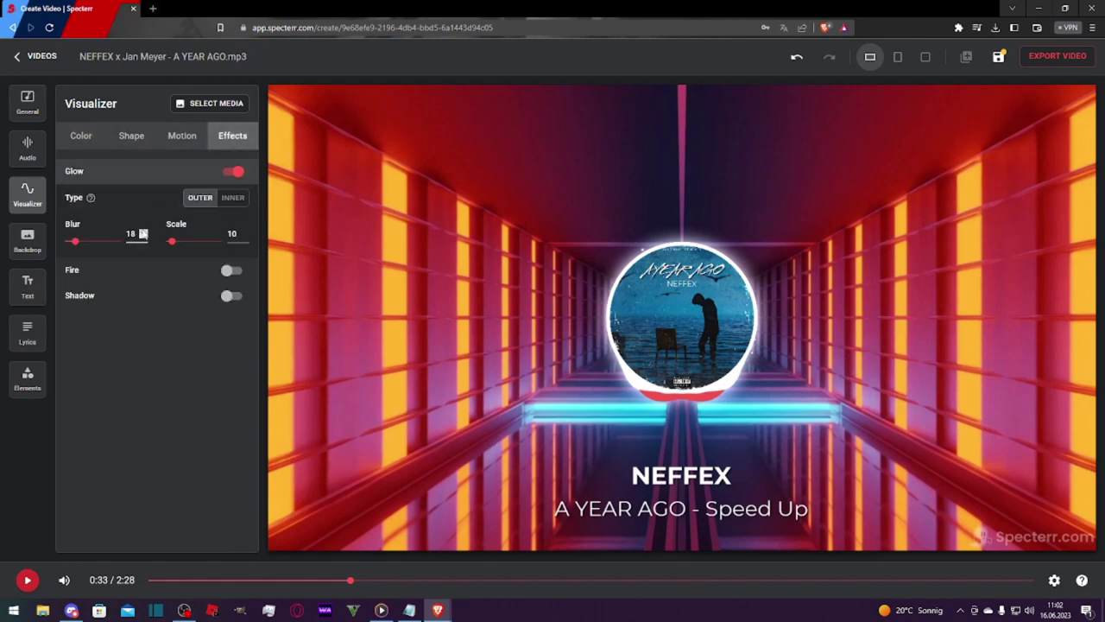
{"action": "type", "text": "28"}
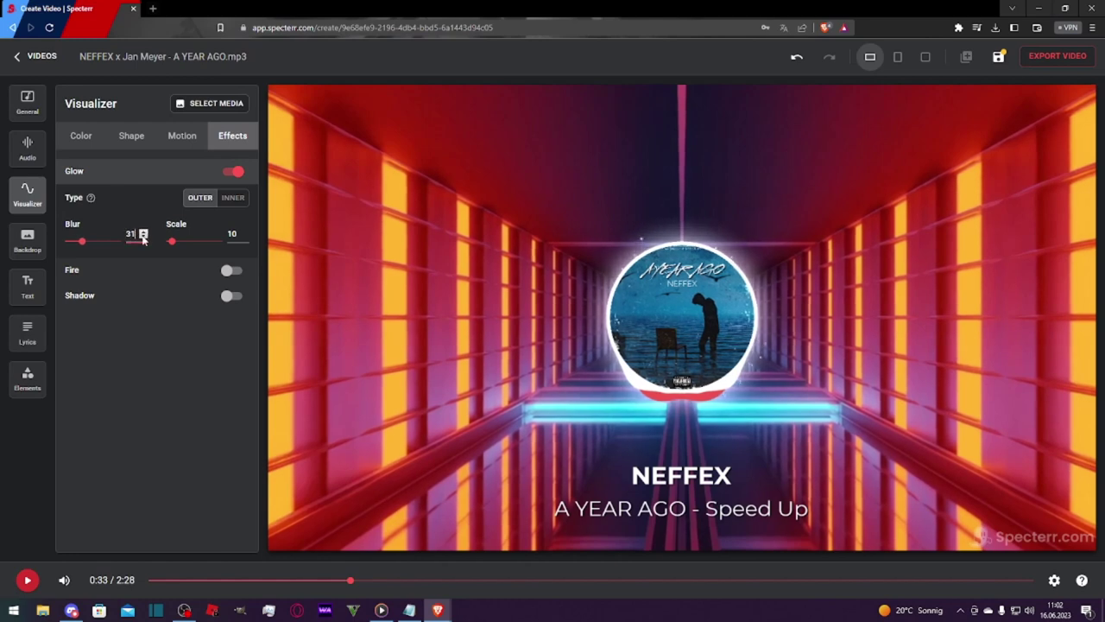
{"action": "left_click", "coordinate": [143, 231]}
{"action": "left_click", "coordinate": [144, 237]}
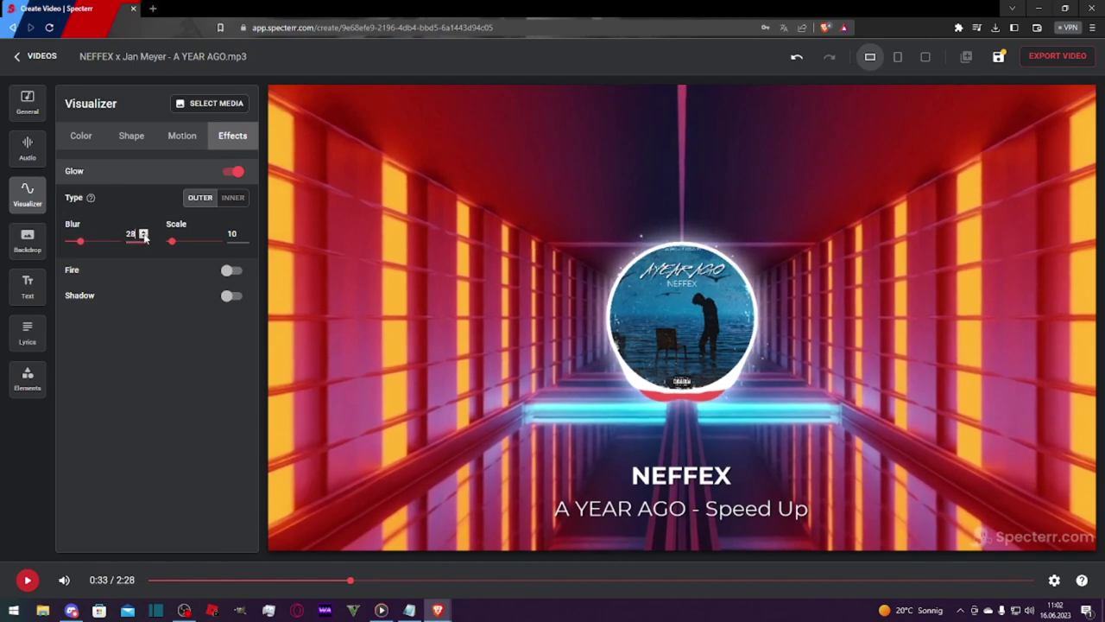
{"action": "left_click", "coordinate": [144, 238]}
{"action": "left_click", "coordinate": [145, 237]}
{"action": "left_click", "coordinate": [144, 238]}
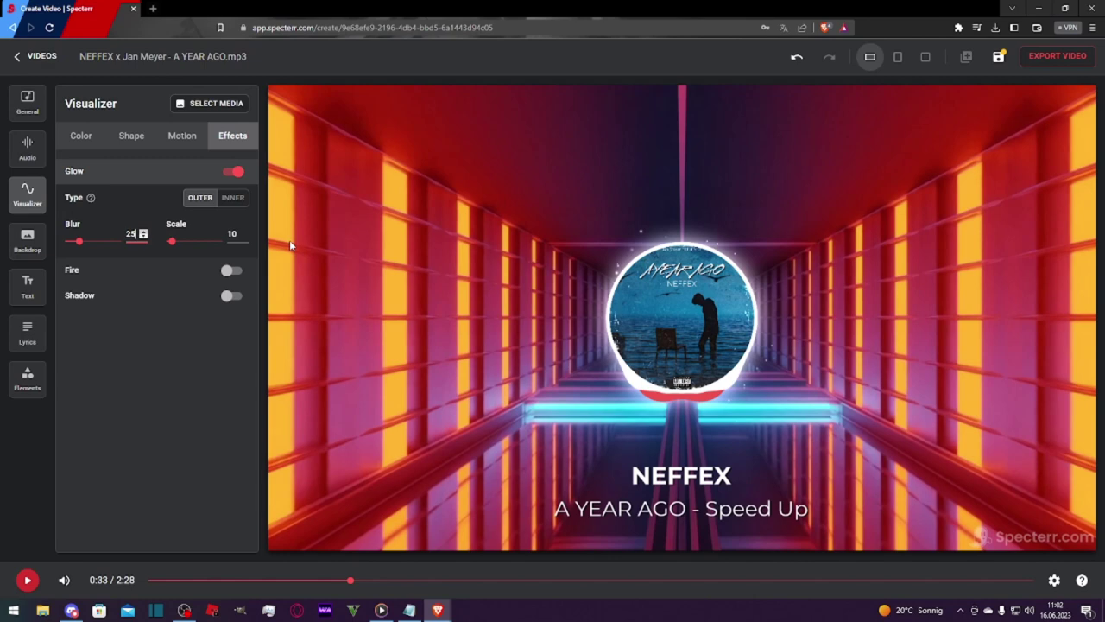
Set the scale of the visualizer's glow effect to 15.
{"action": "left_click", "coordinate": [245, 230]}
{"action": "left_click", "coordinate": [245, 230]}
{"action": "left_click", "coordinate": [244, 231]}
{"action": "left_click", "coordinate": [244, 231]}
{"action": "left_click", "coordinate": [245, 230]}
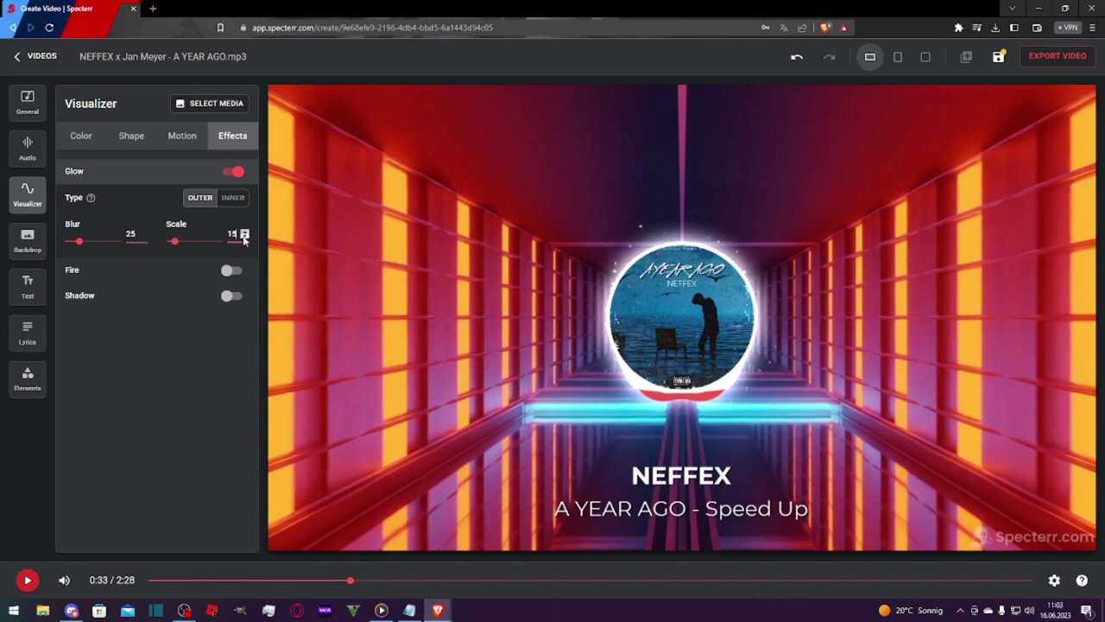
Enable the visualizer's Fire and Shadow effects, and set the fire's detail to 70 and intensity to 55.
{"action": "left_click", "coordinate": [231, 270]}
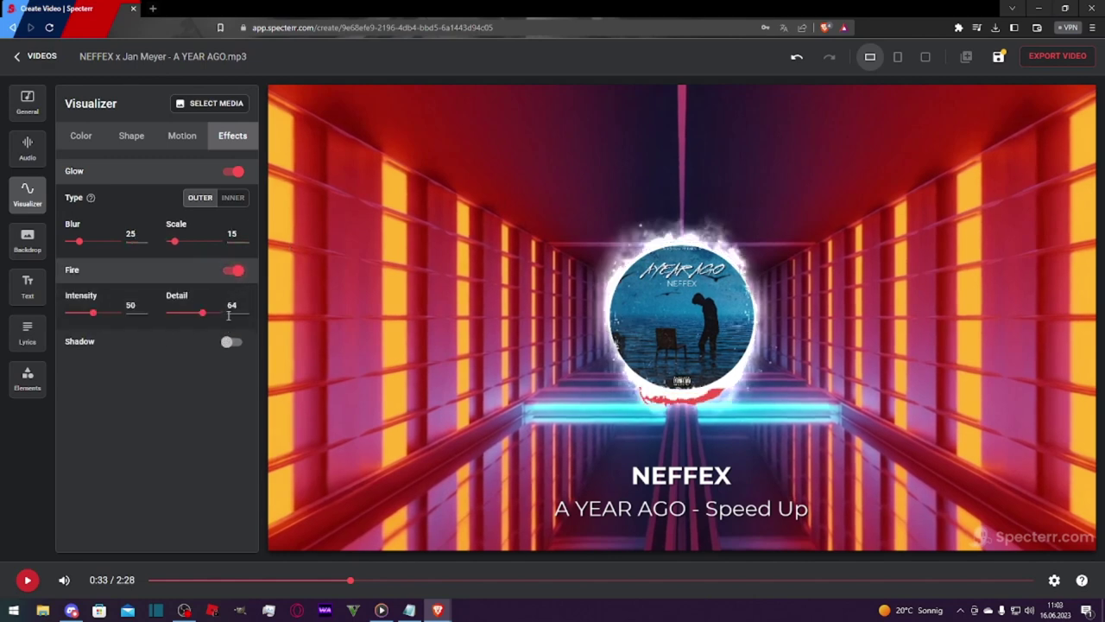
{"action": "left_click", "coordinate": [234, 341]}
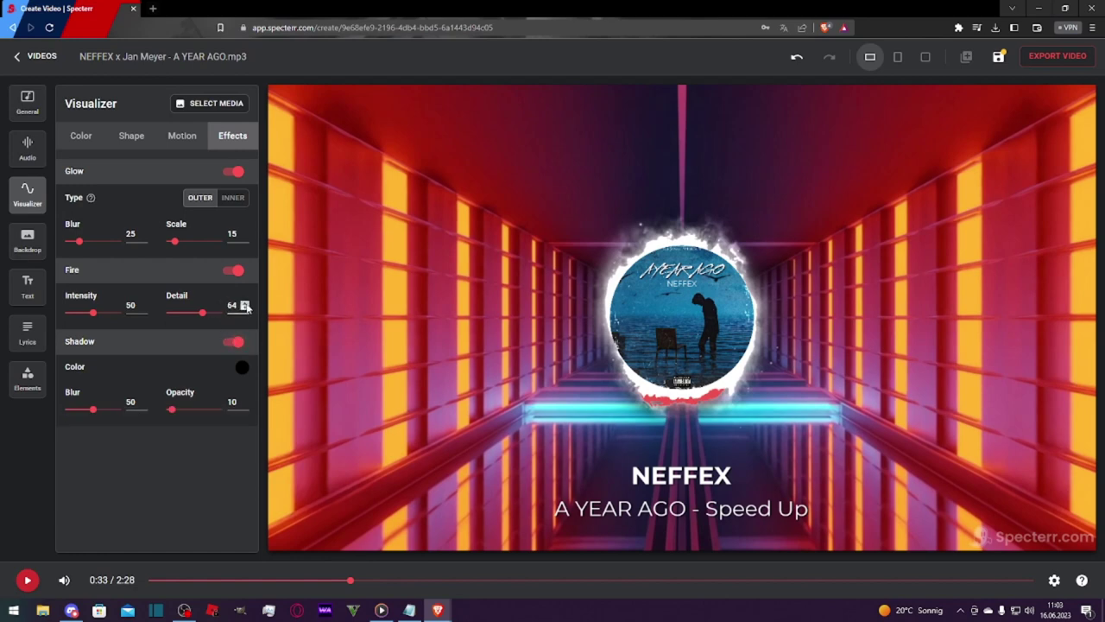
{"action": "scroll", "coordinate": [246, 307], "scroll_direction": "up", "scroll_amount": 7}
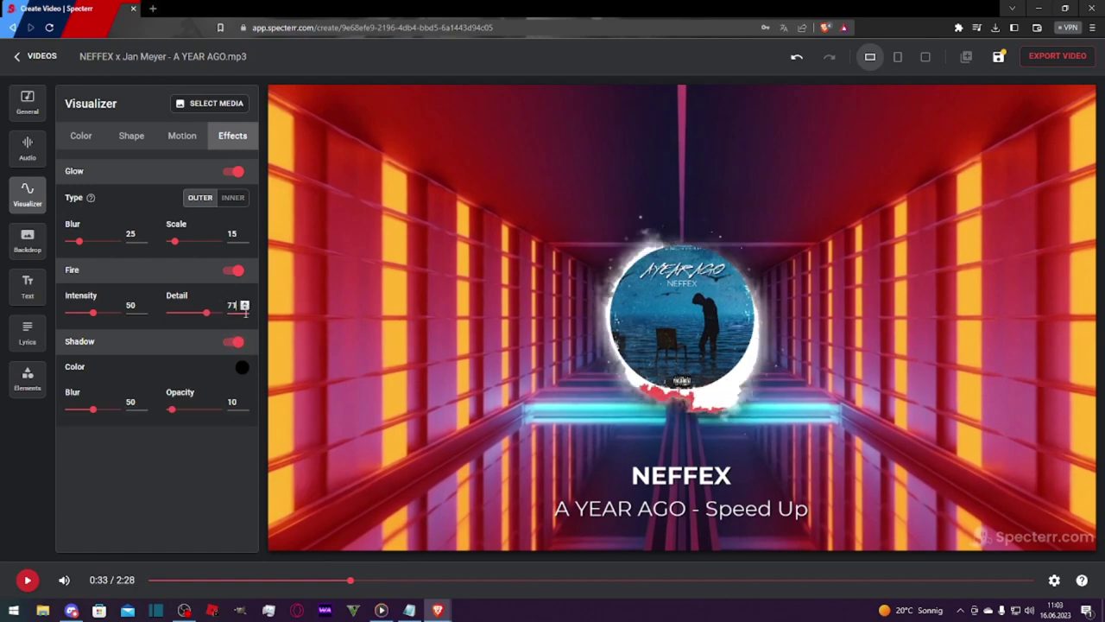
{"action": "scroll", "coordinate": [247, 310], "scroll_direction": "down", "scroll_amount": 1}
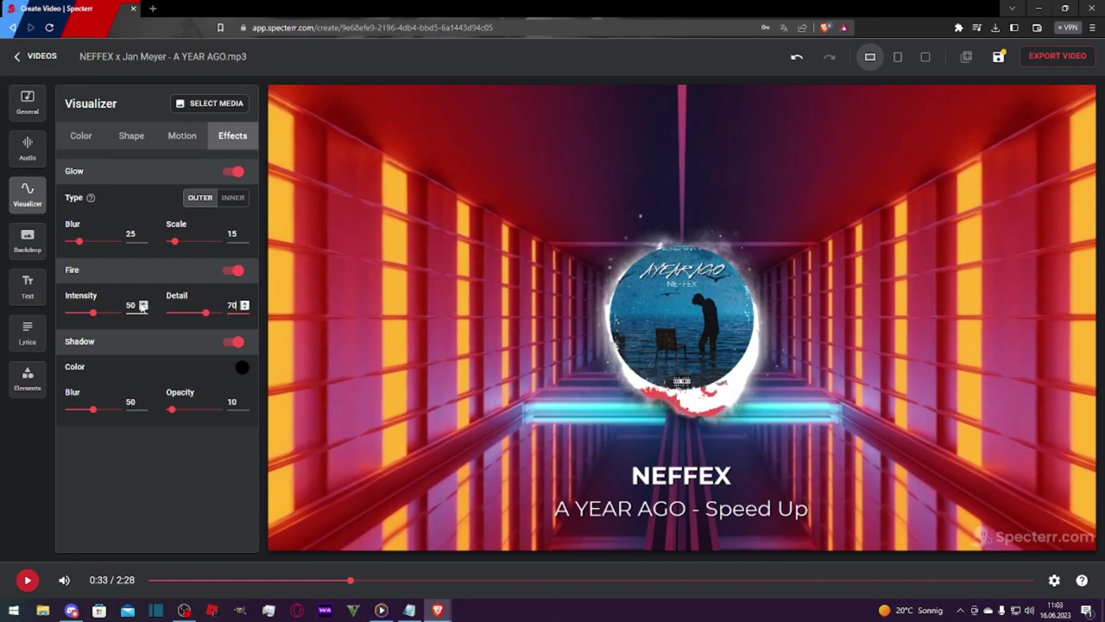
{"action": "scroll", "coordinate": [144, 307], "scroll_direction": "up", "scroll_amount": 3}
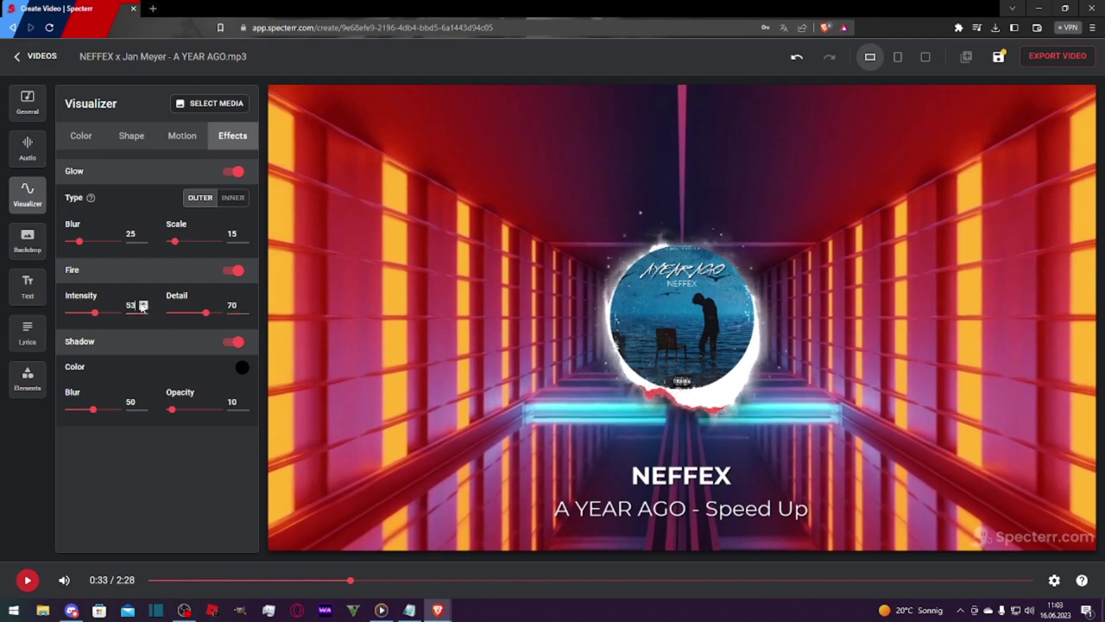
{"action": "scroll", "coordinate": [144, 306], "scroll_direction": "up", "scroll_amount": 1}
{"action": "scroll", "coordinate": [143, 305], "scroll_direction": "up", "scroll_amount": 1}
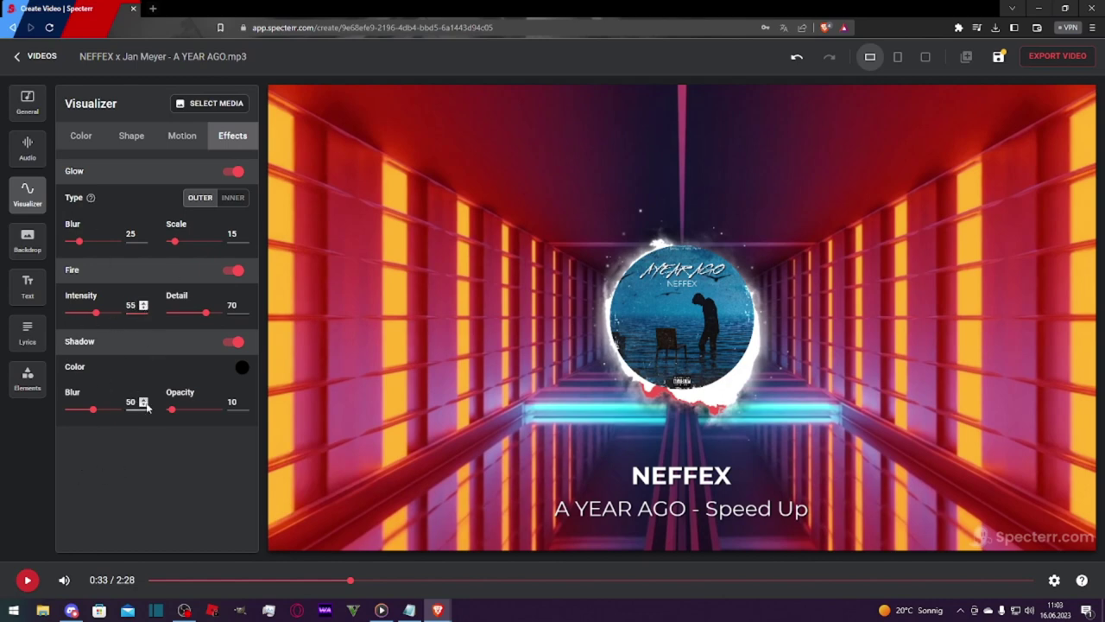
Set the visualizer shadow's blur to 45 and its opacity to 15.
{"action": "scroll", "coordinate": [144, 404], "scroll_direction": "down", "scroll_amount": 5}
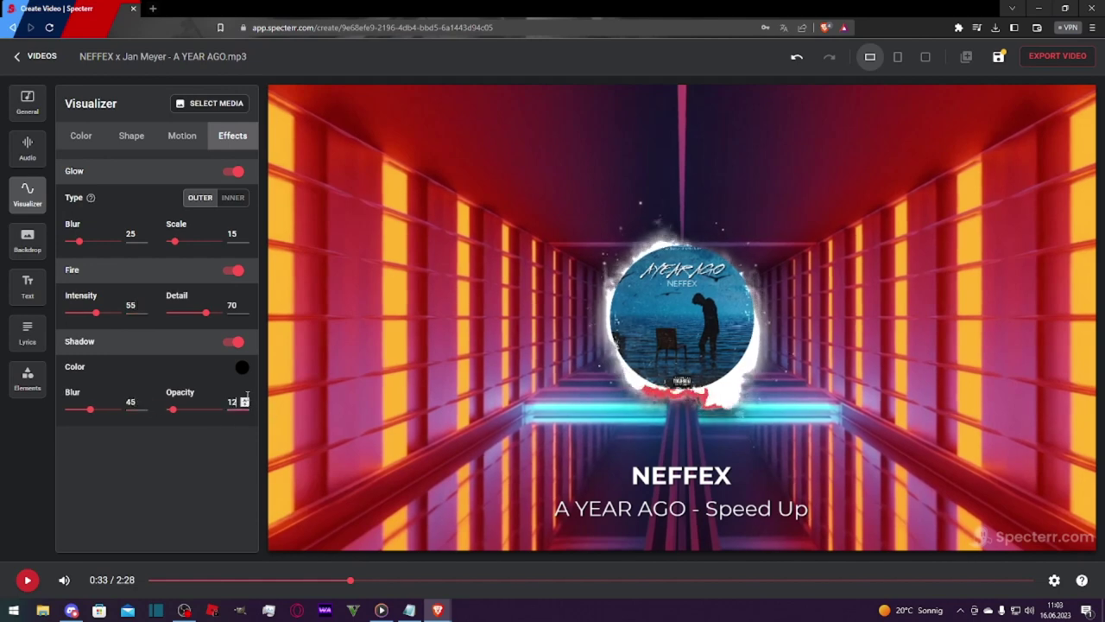
{"action": "scroll", "coordinate": [245, 402], "scroll_direction": "up", "scroll_amount": 4}
{"action": "scroll", "coordinate": [246, 402], "scroll_direction": "up", "scroll_amount": 1}
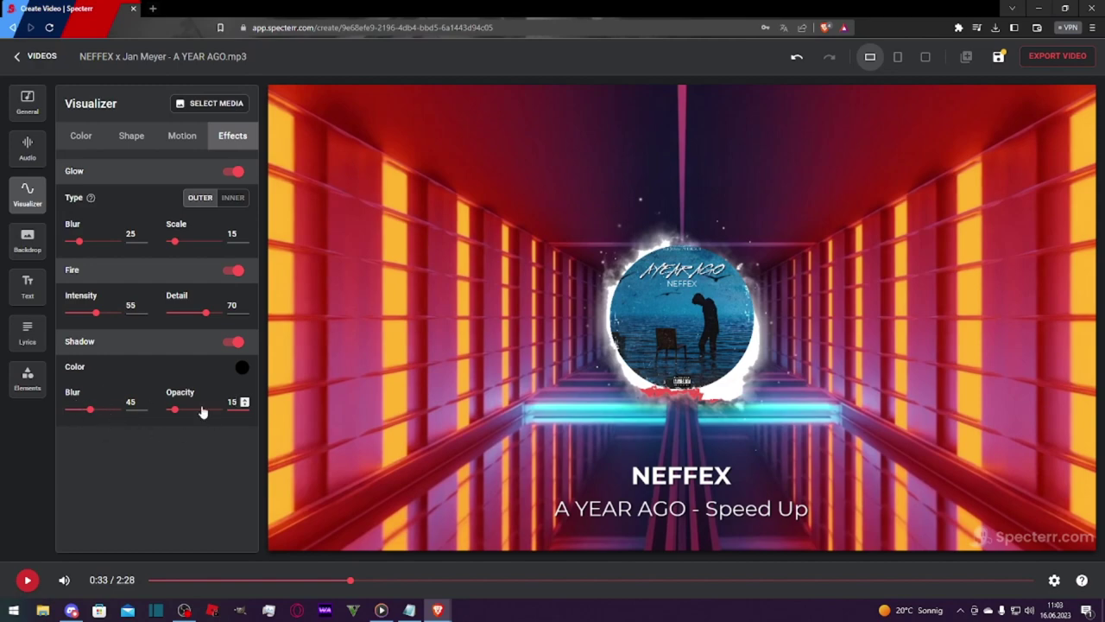
Preview the visualizer with the new effects, muting the sound during playback and restoring it after pausing.
{"action": "left_click", "coordinate": [23, 584]}
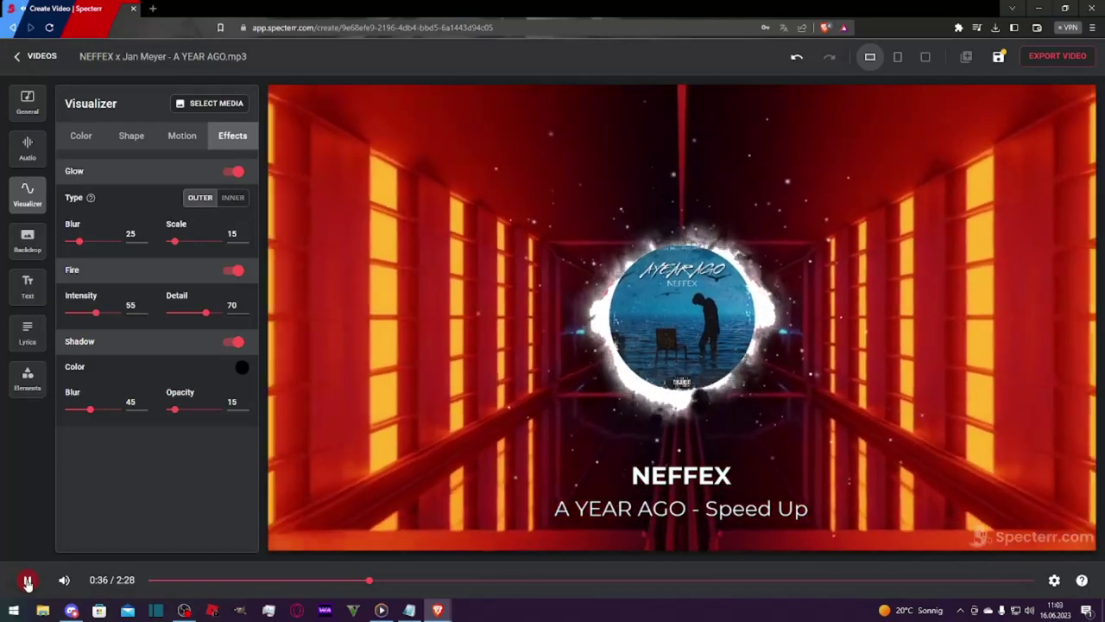
{"action": "left_click", "coordinate": [63, 581]}
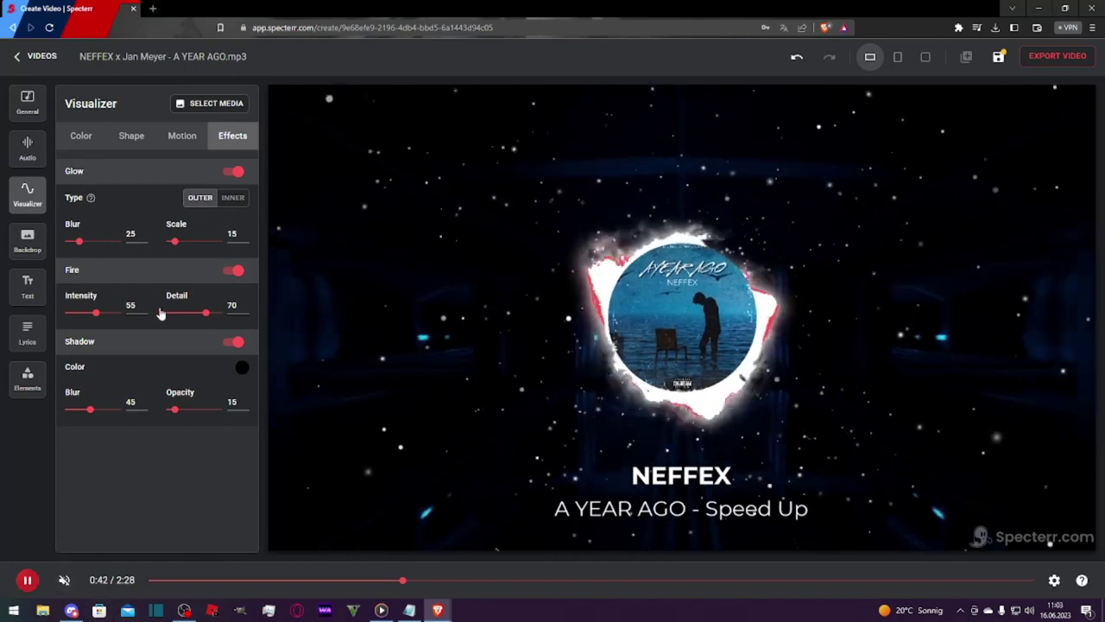
{"action": "left_click", "coordinate": [27, 581]}
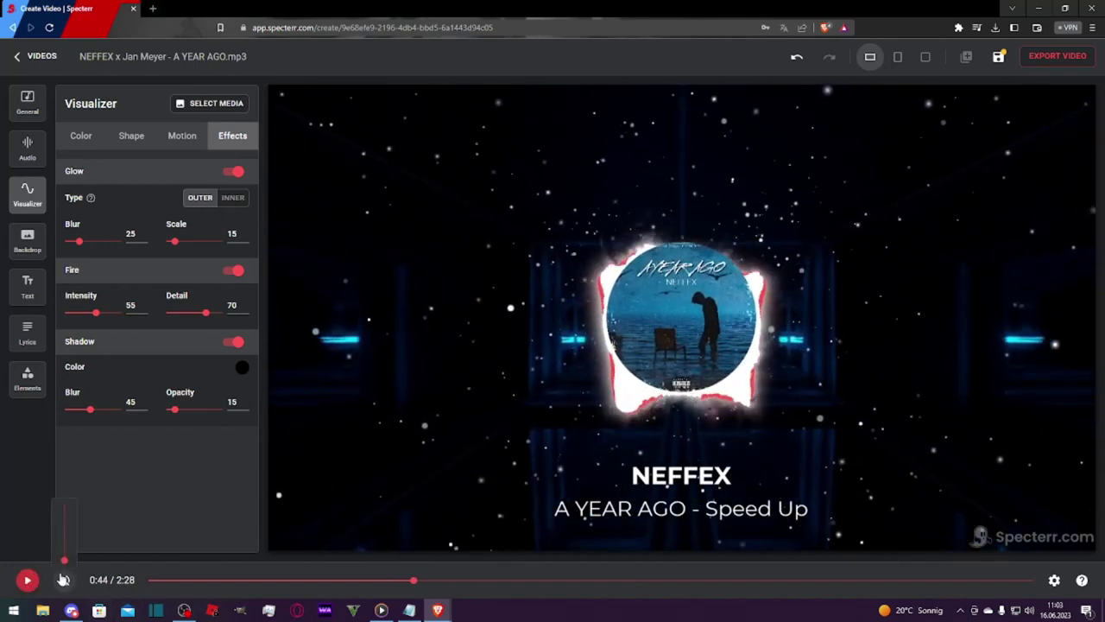
{"action": "left_click", "coordinate": [63, 580]}
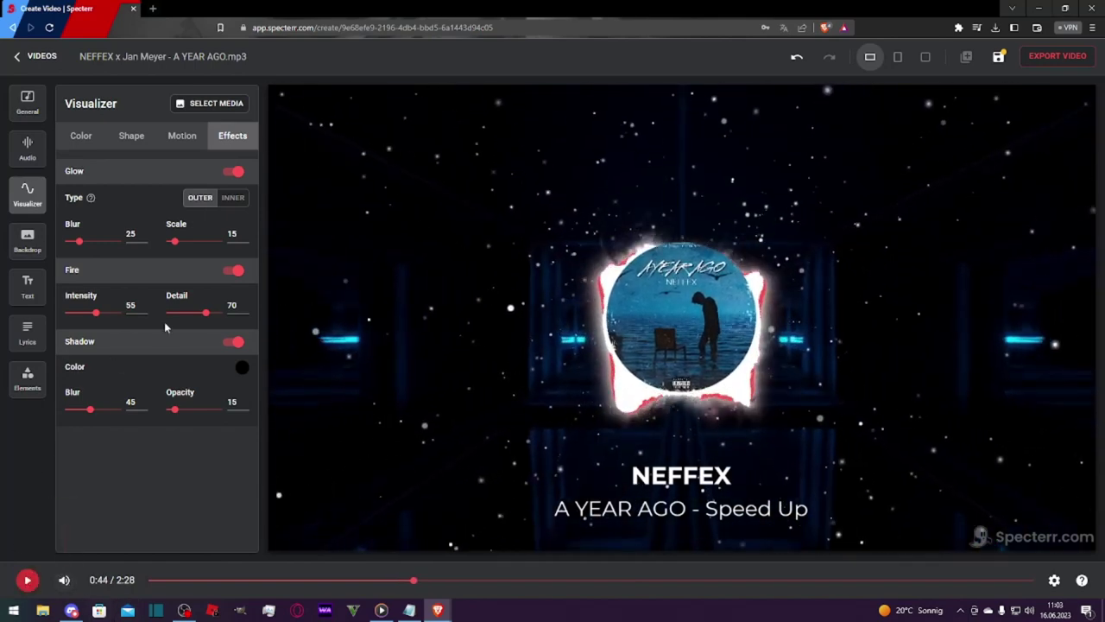
Try the High shake setting in the visualizer's motion options and preview it in short playbacks.
{"action": "left_click", "coordinate": [173, 138]}
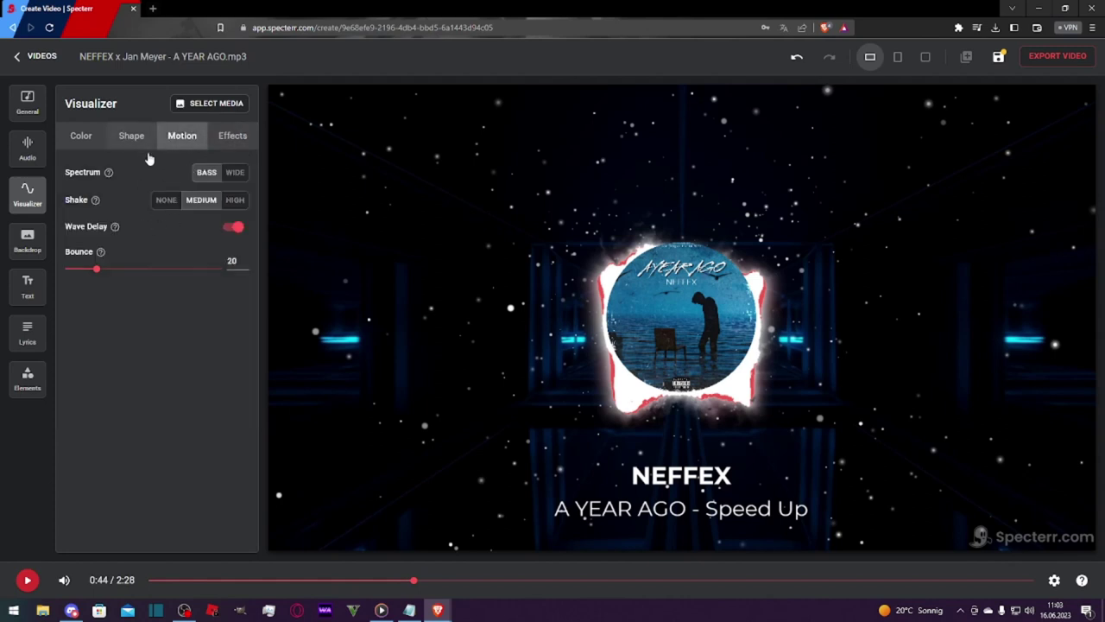
{"action": "left_click", "coordinate": [235, 199]}
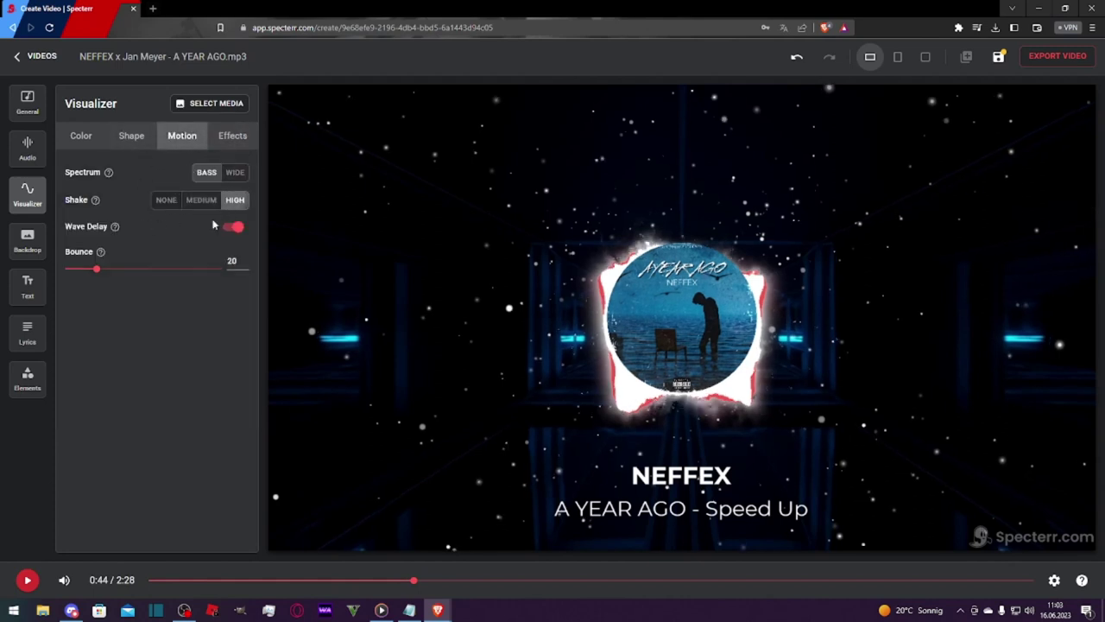
{"action": "left_click", "coordinate": [29, 581]}
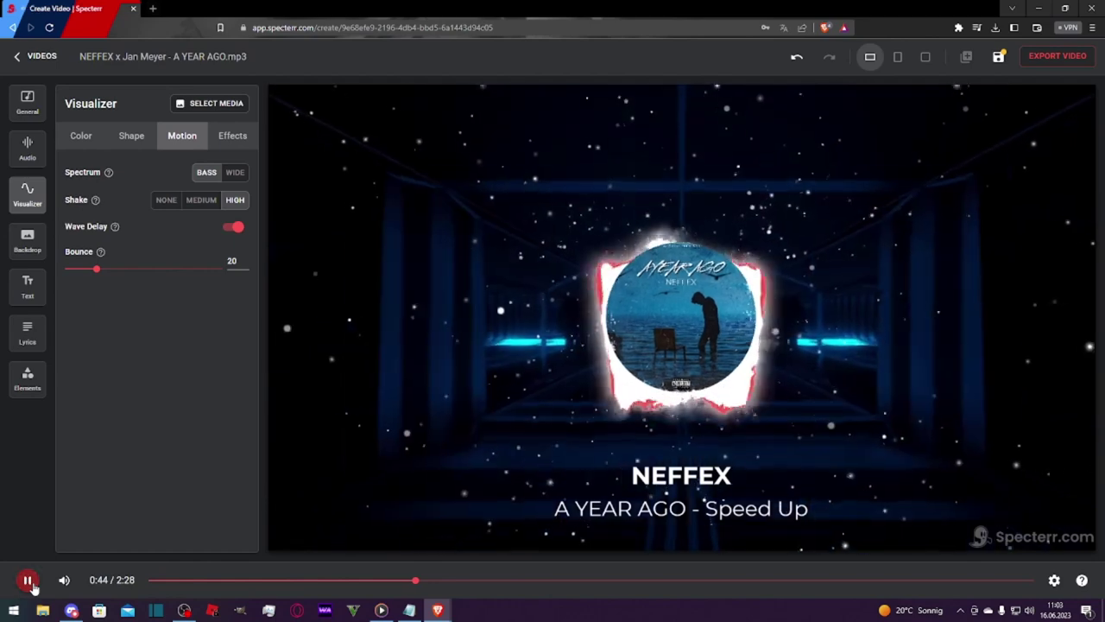
{"action": "key", "text": "space"}
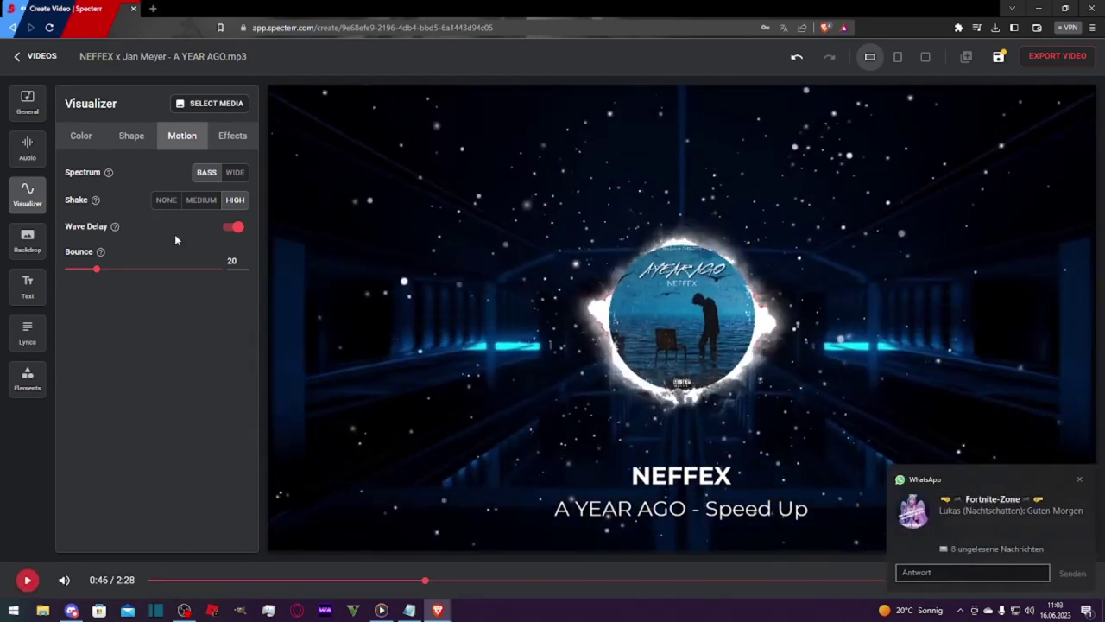
{"action": "left_click", "coordinate": [1080, 481]}
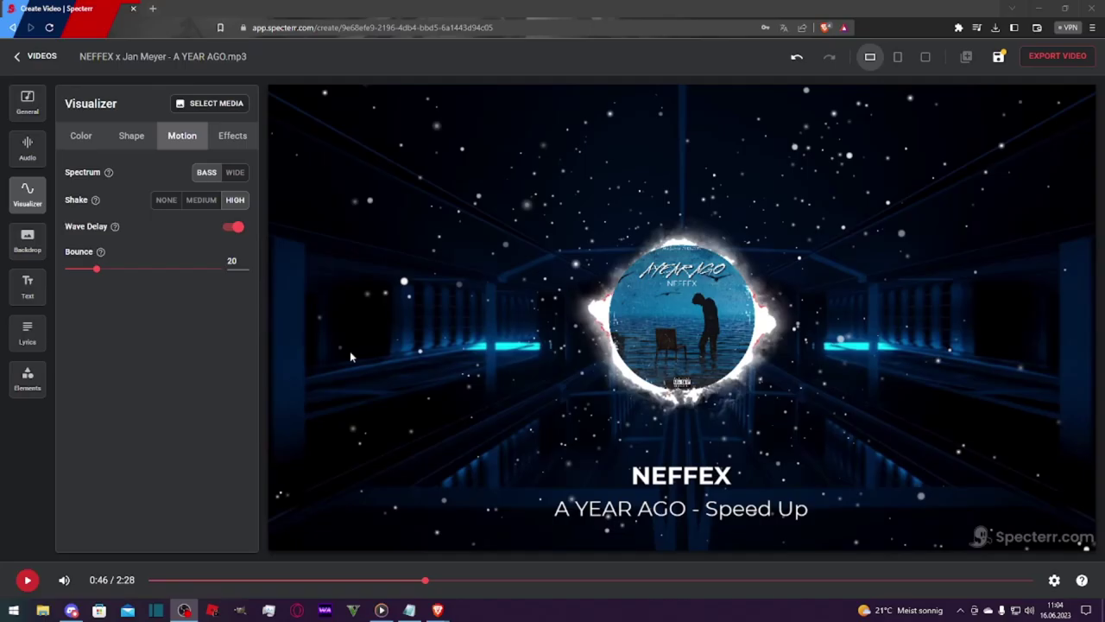
{"action": "left_click", "coordinate": [212, 394]}
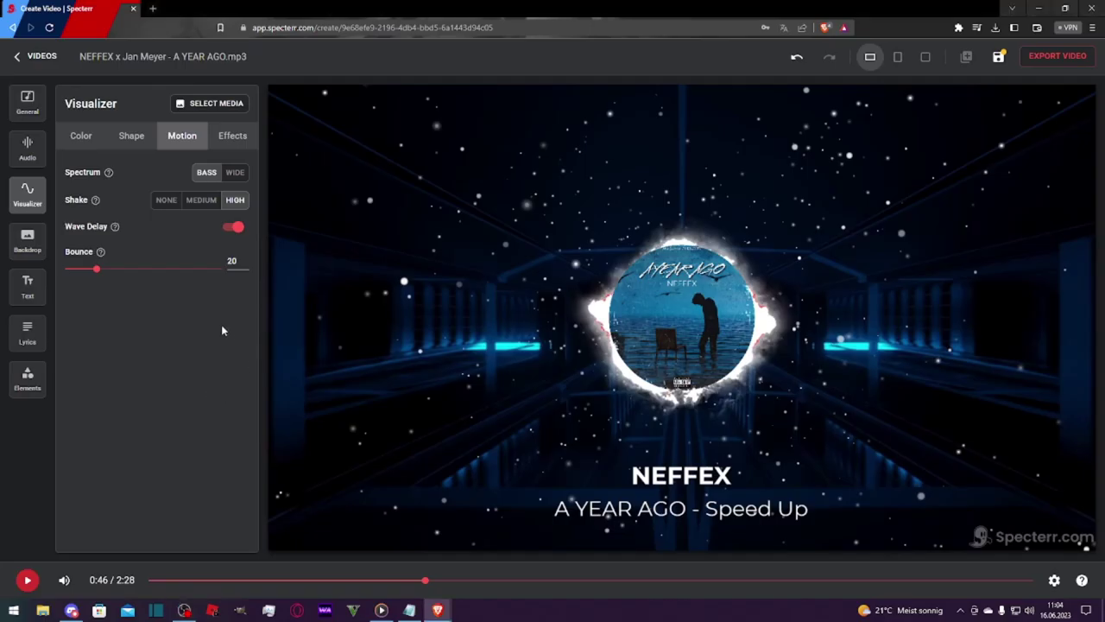
{"action": "left_click", "coordinate": [22, 584]}
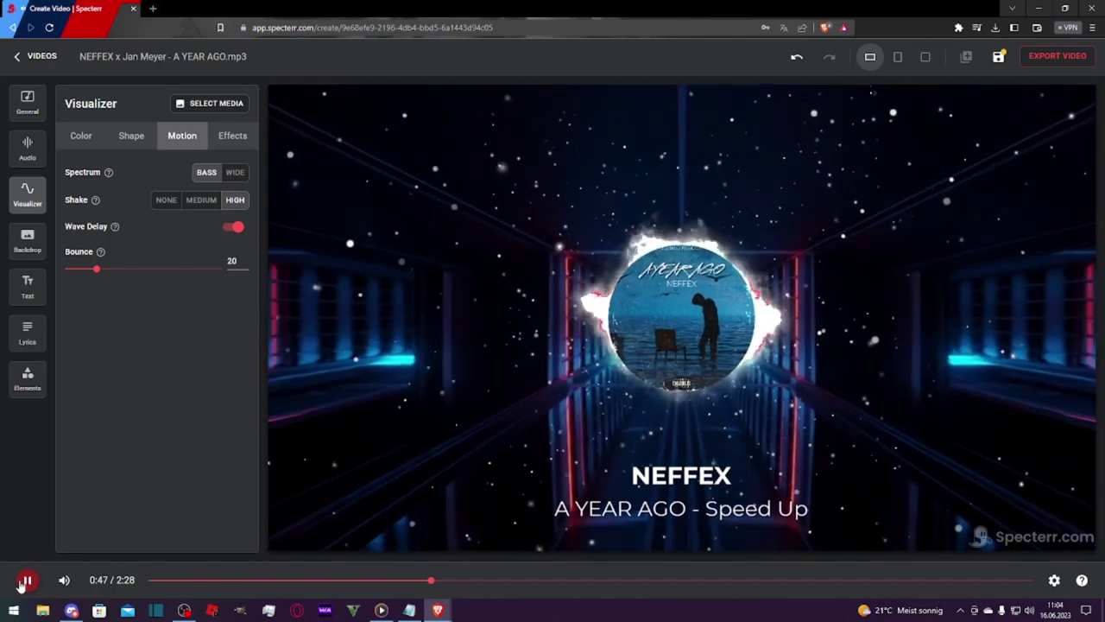
{"action": "left_click", "coordinate": [23, 585]}
Compare the Medium and None shake settings in short playbacks and leave the shake at Medium.
{"action": "left_click", "coordinate": [201, 200]}
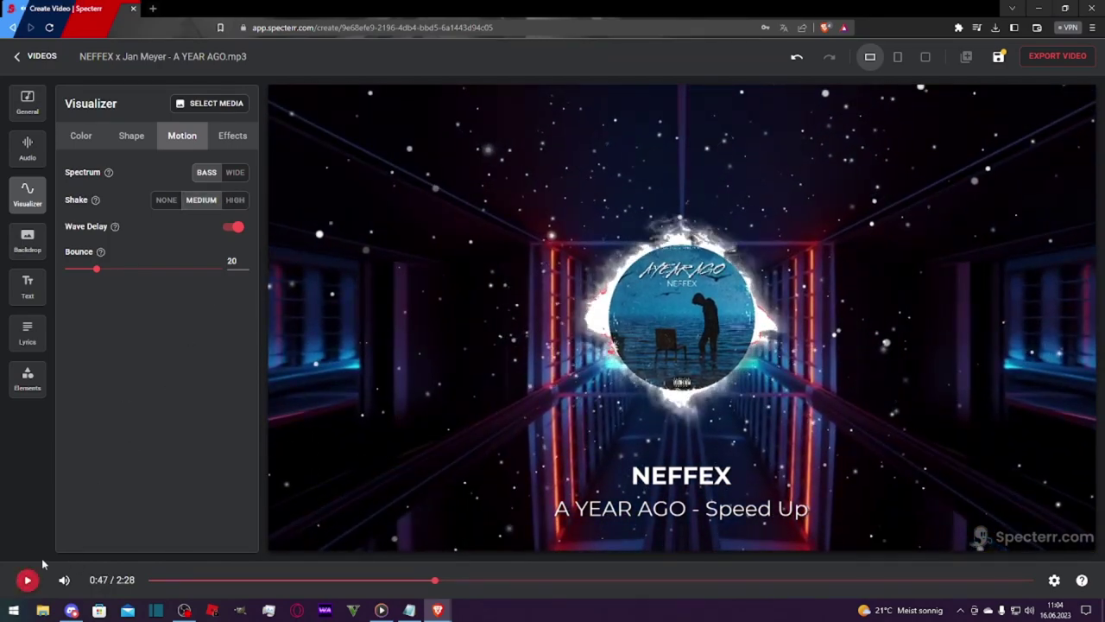
{"action": "left_click", "coordinate": [27, 580]}
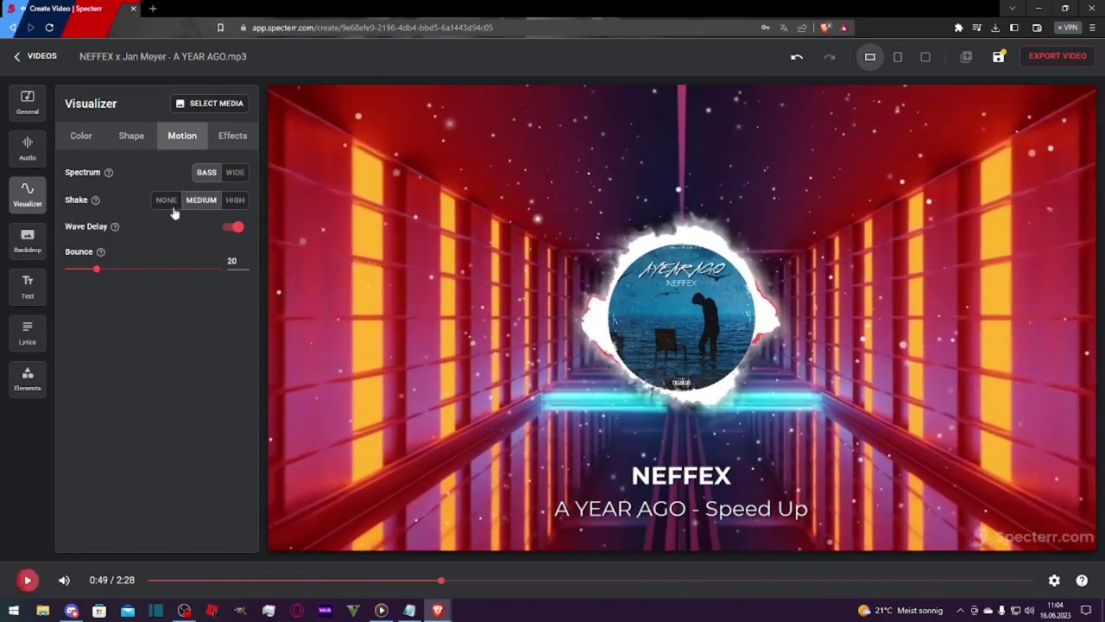
{"action": "left_click", "coordinate": [166, 199]}
{"action": "left_click", "coordinate": [27, 581]}
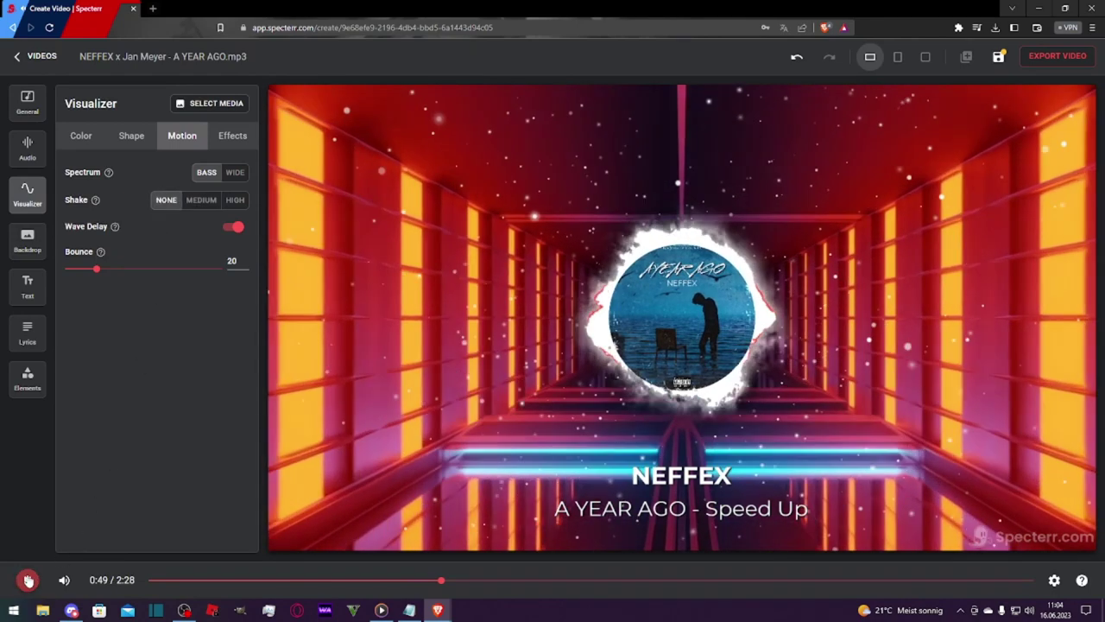
{"action": "key", "text": "space"}
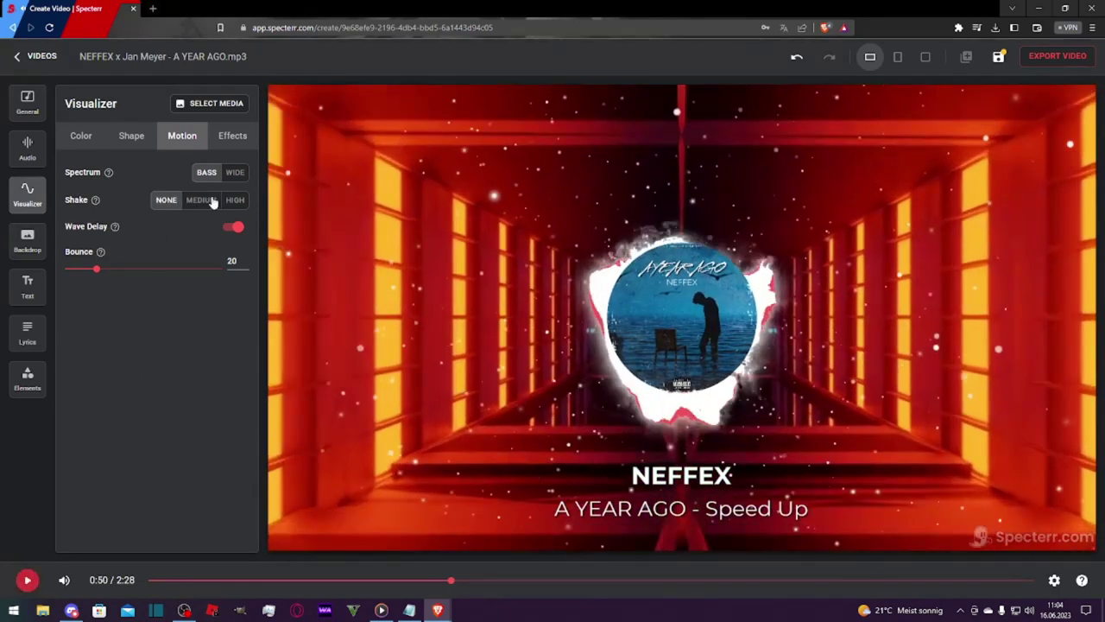
{"action": "left_click", "coordinate": [212, 201]}
Try the Wide spectrum and switching off Wave Delay, returning to the Bass spectrum with Wave Delay on.
{"action": "left_click", "coordinate": [234, 172]}
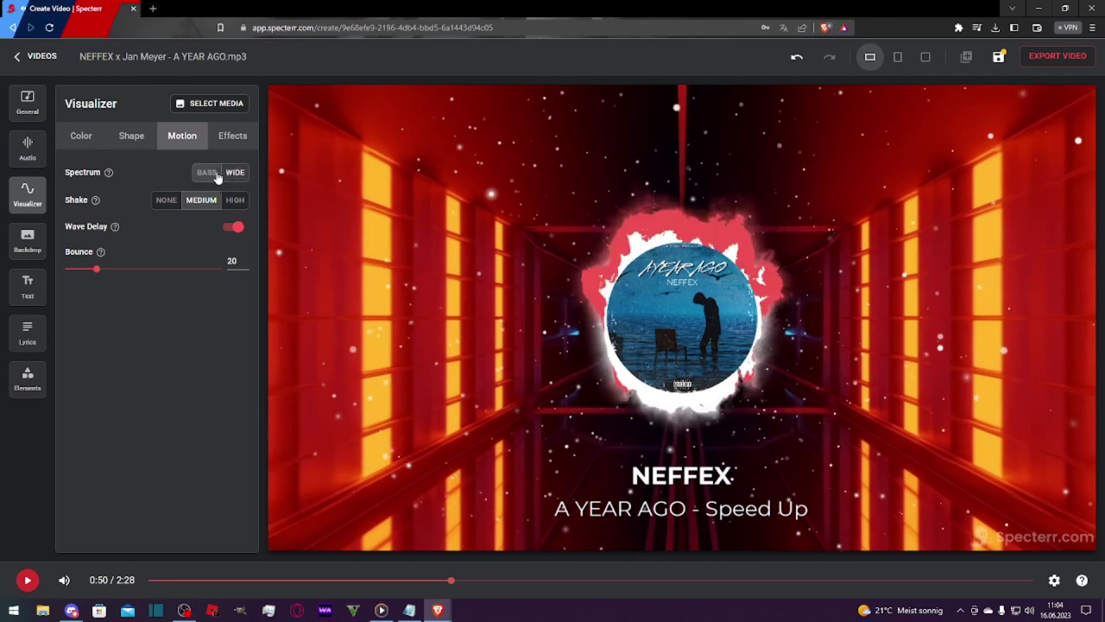
{"action": "left_click", "coordinate": [216, 174]}
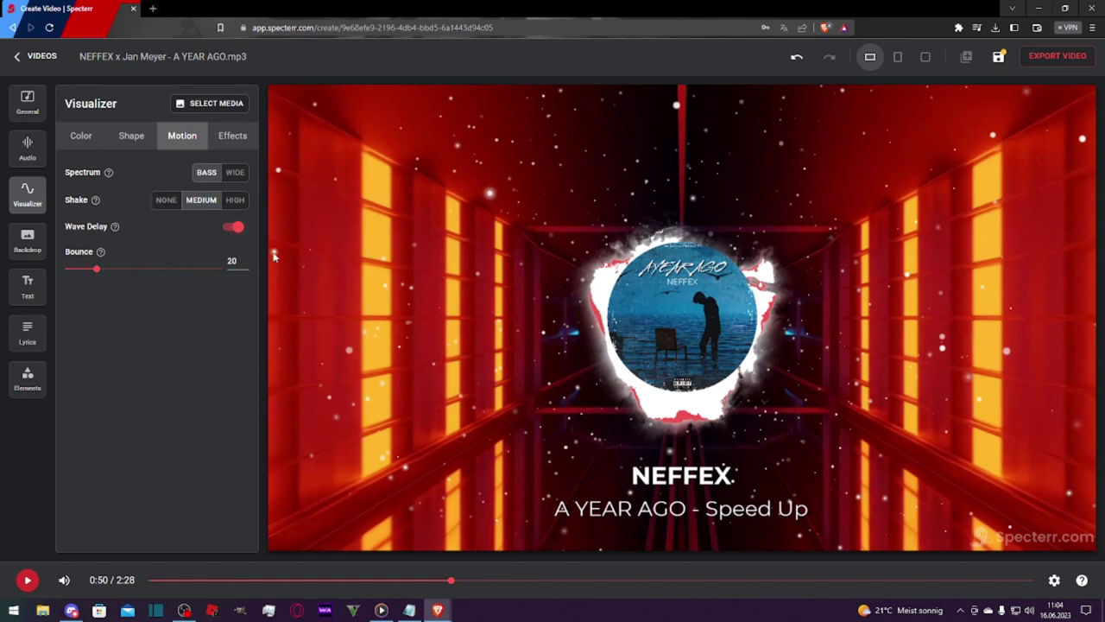
{"action": "left_click", "coordinate": [235, 227]}
{"action": "left_click", "coordinate": [233, 227]}
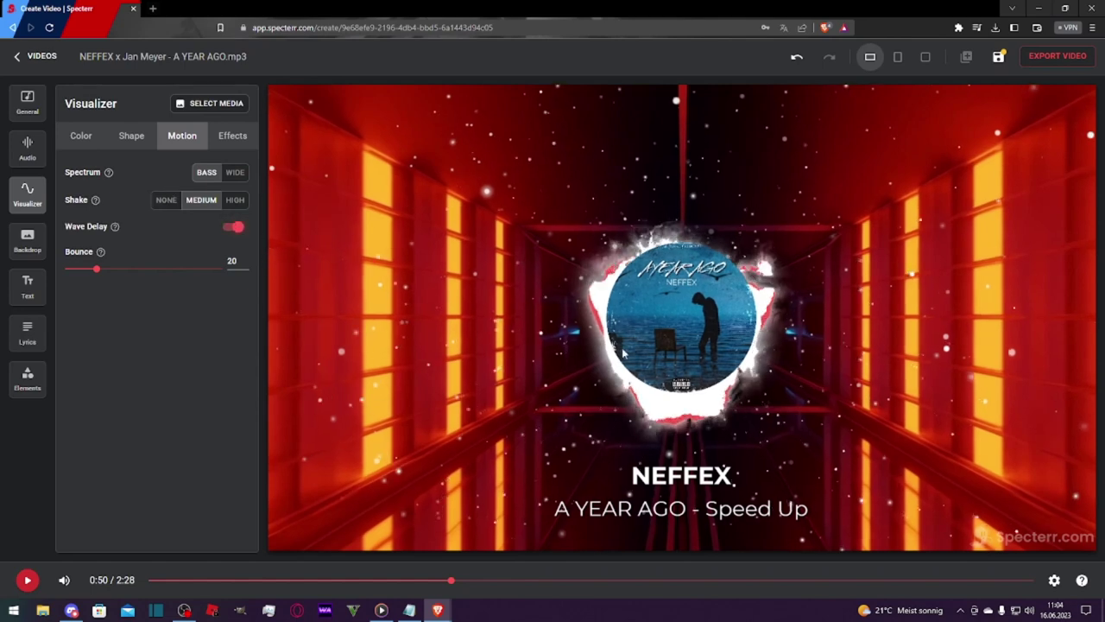
Try the Flat shape for the visualizer and return it to Circle.
{"action": "left_click", "coordinate": [132, 139]}
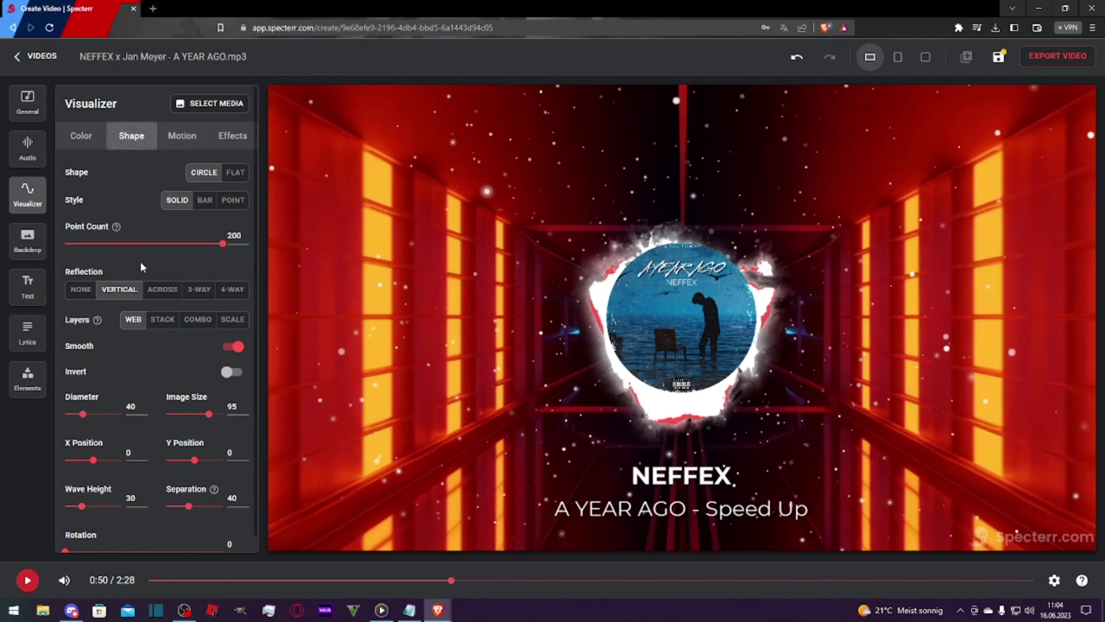
{"action": "left_click", "coordinate": [235, 173]}
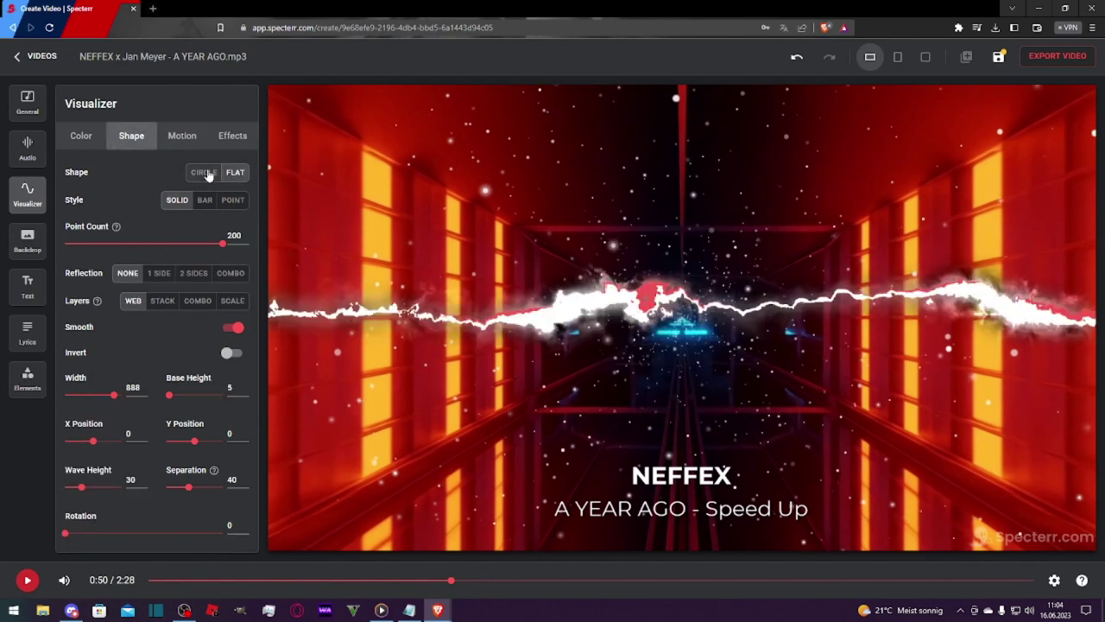
{"action": "left_click", "coordinate": [204, 174]}
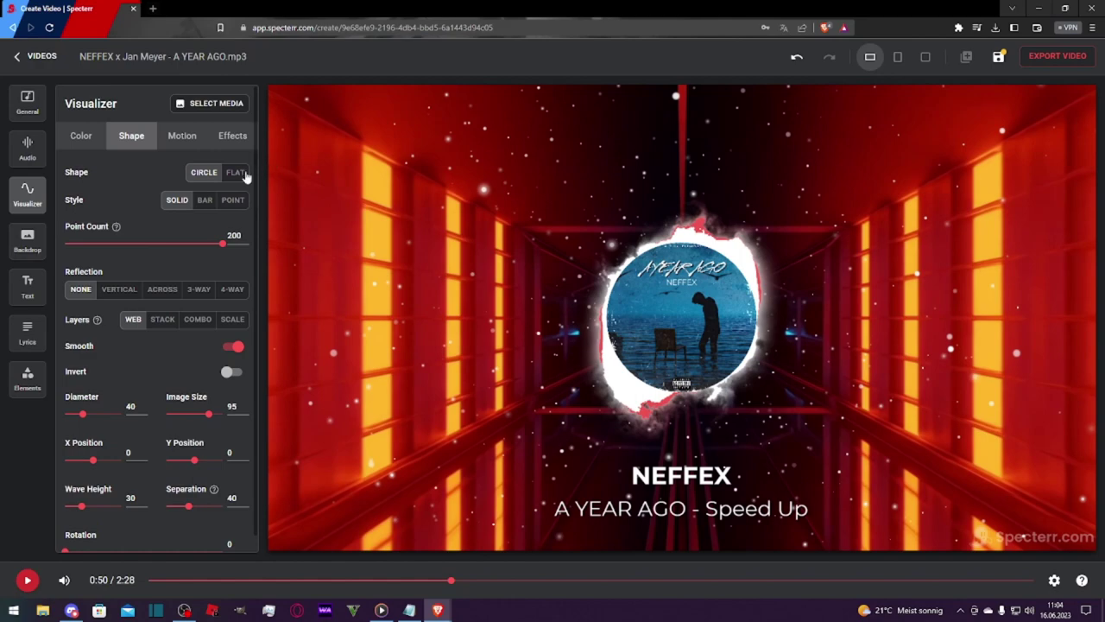
Preview the Flat visualizer shape in a short playback and switch the shape back to Circle.
{"action": "left_click", "coordinate": [237, 173]}
{"action": "left_click", "coordinate": [28, 582]}
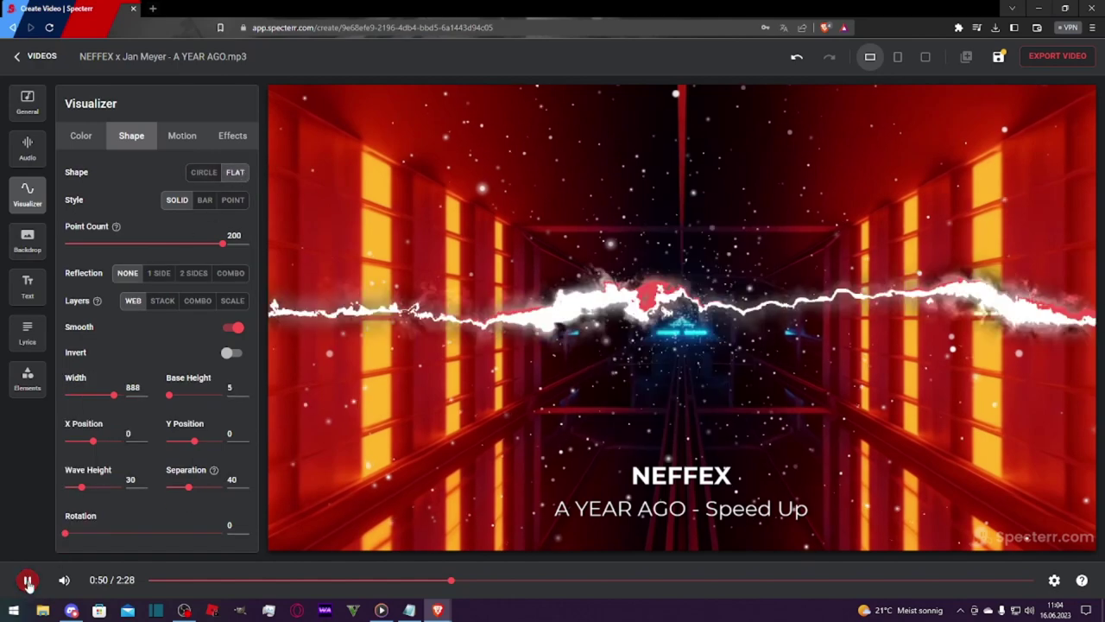
{"action": "left_click", "coordinate": [206, 172]}
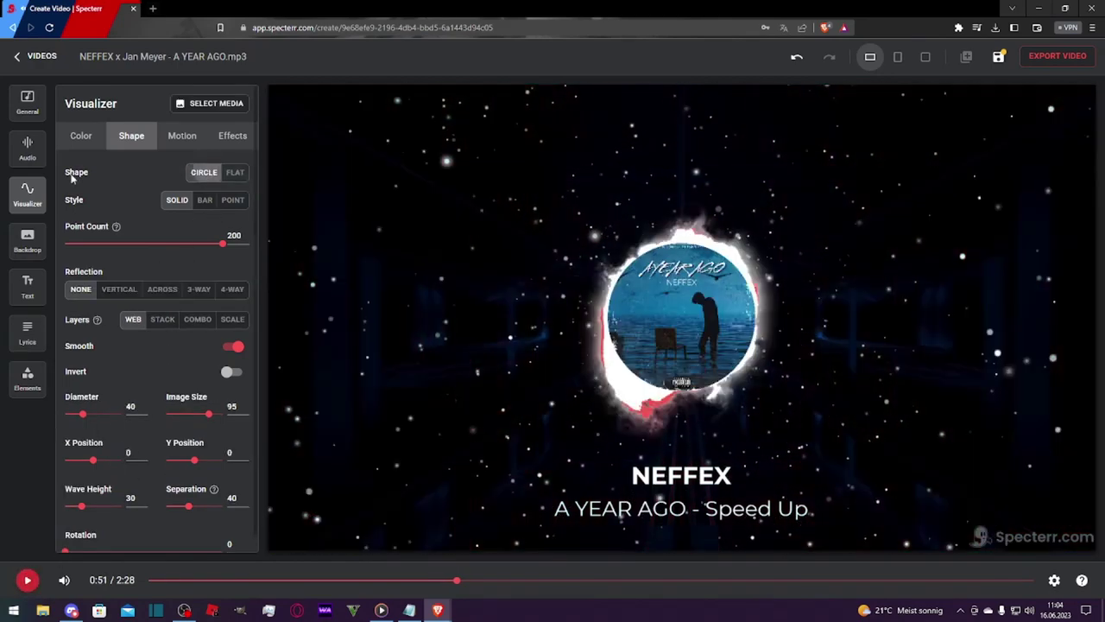
Compare the Bar and Point styles for the visualizer, including during playback, and return the style to Solid.
{"action": "left_click", "coordinate": [205, 201]}
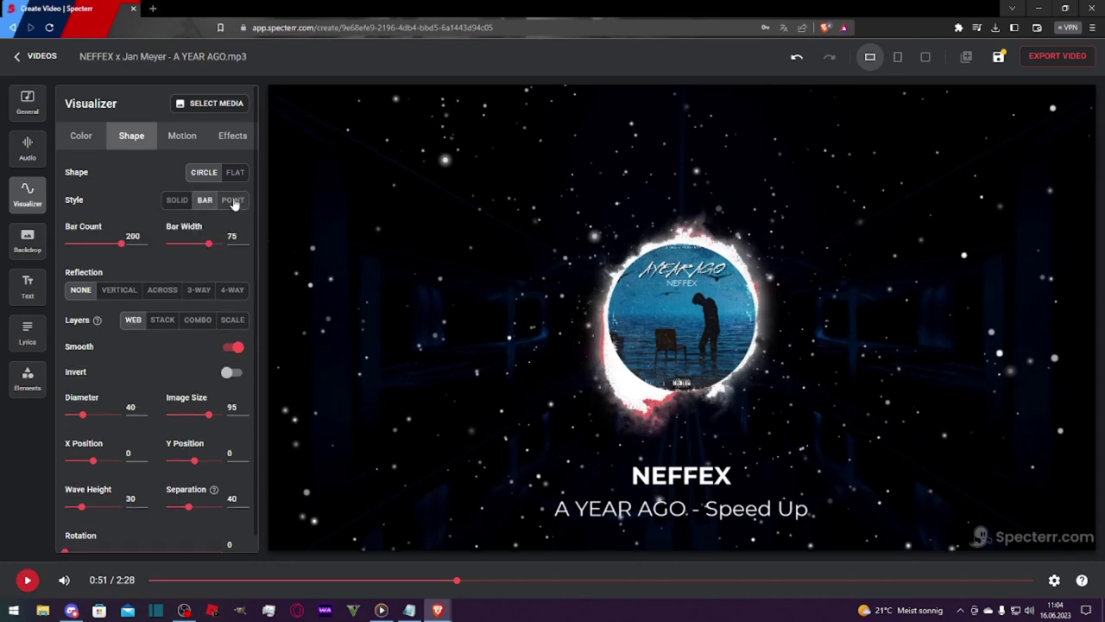
{"action": "left_click", "coordinate": [232, 200]}
{"action": "left_click", "coordinate": [204, 201]}
{"action": "left_click", "coordinate": [232, 201]}
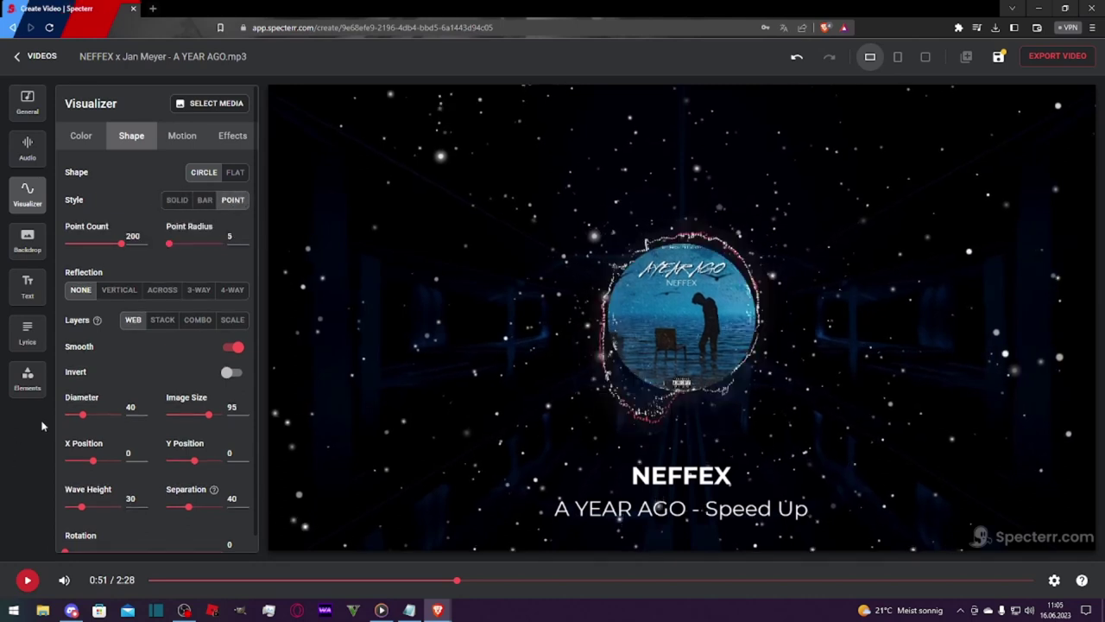
{"action": "left_click", "coordinate": [204, 200]}
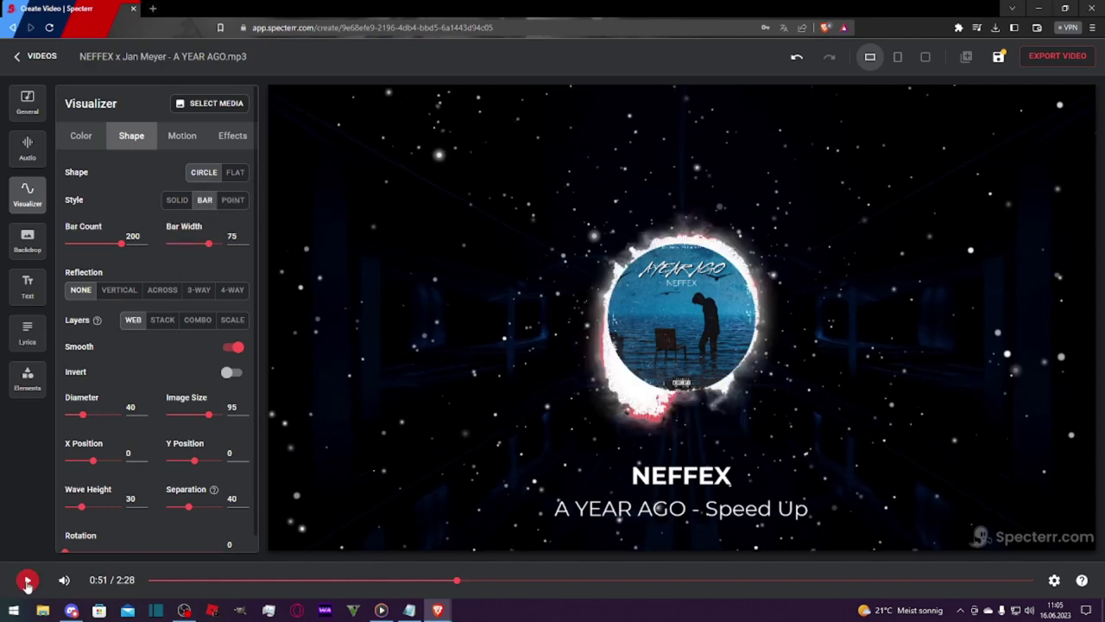
{"action": "left_click", "coordinate": [28, 581]}
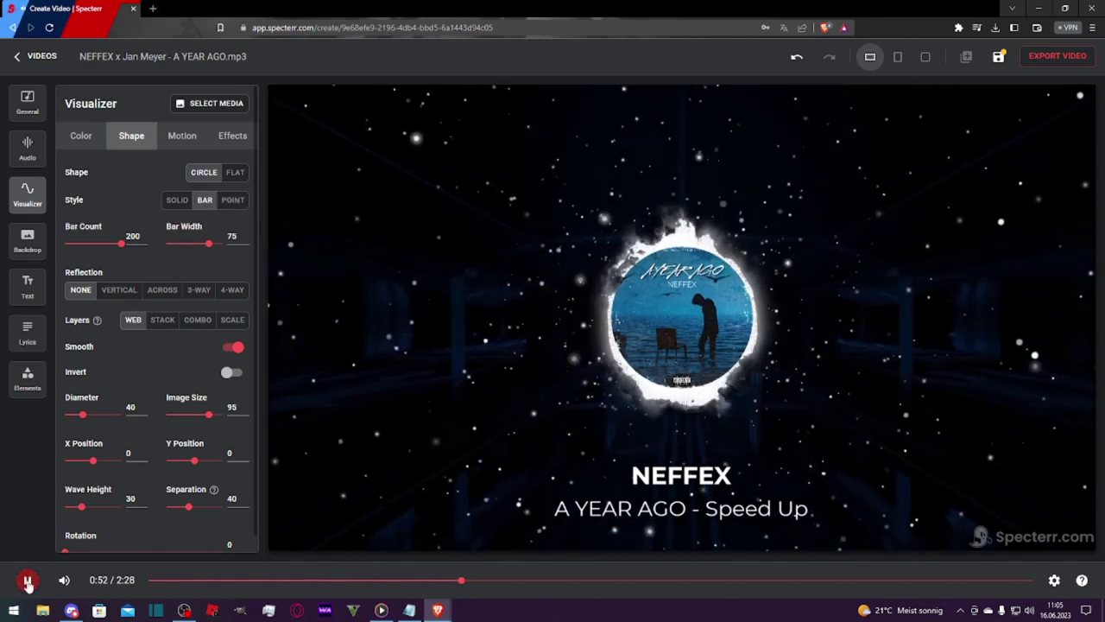
{"action": "left_click", "coordinate": [176, 199]}
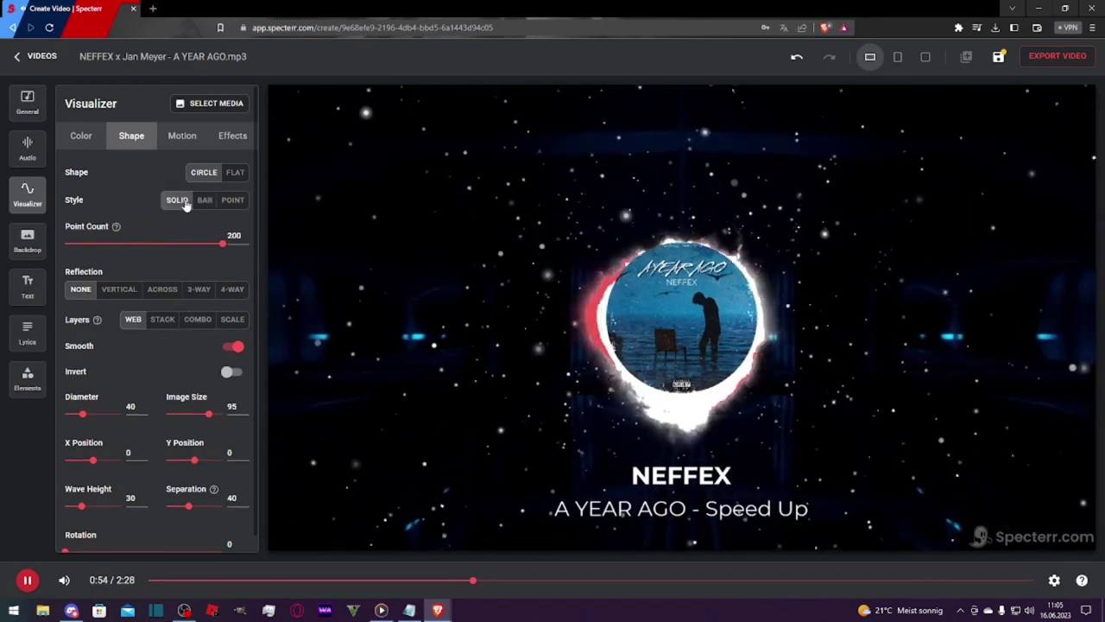
{"action": "left_click", "coordinate": [206, 202]}
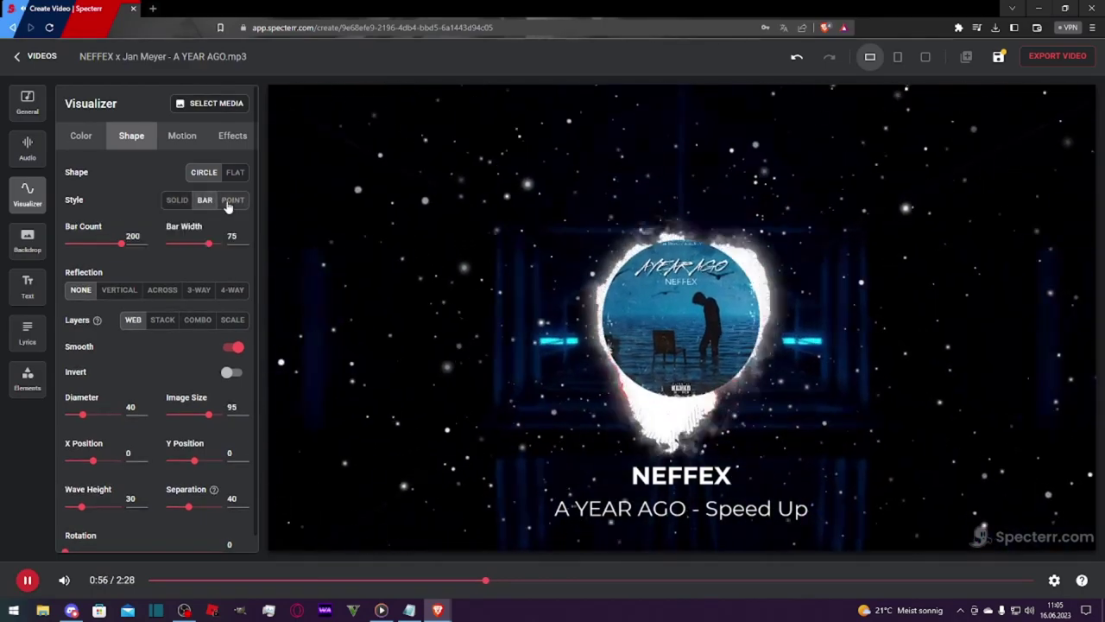
{"action": "left_click", "coordinate": [230, 203]}
{"action": "left_click", "coordinate": [177, 199]}
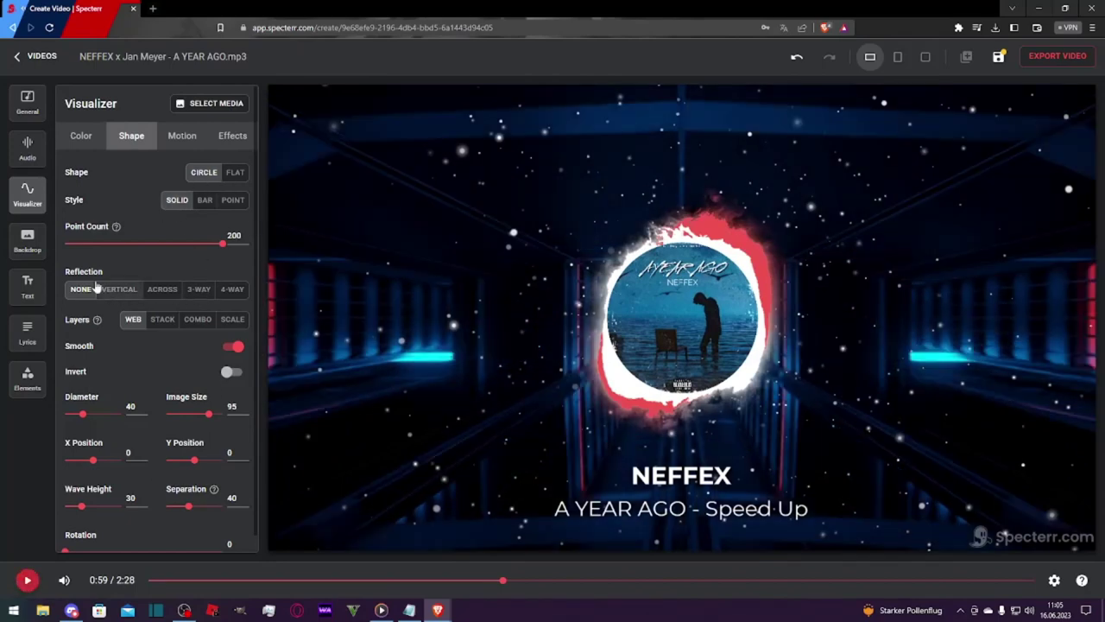
Try the Vertical, Across, 3-Way and 4-Way reflections for the visualizer and set the reflection back to None.
{"action": "left_click", "coordinate": [118, 289]}
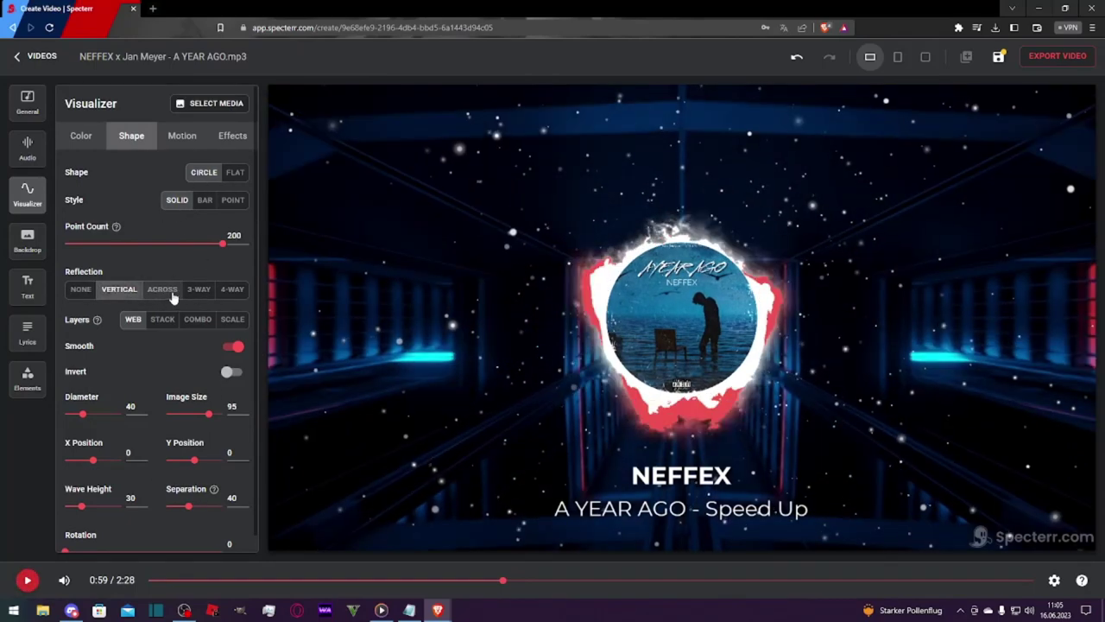
{"action": "left_click", "coordinate": [163, 289]}
{"action": "left_click", "coordinate": [198, 289]}
{"action": "left_click", "coordinate": [231, 289]}
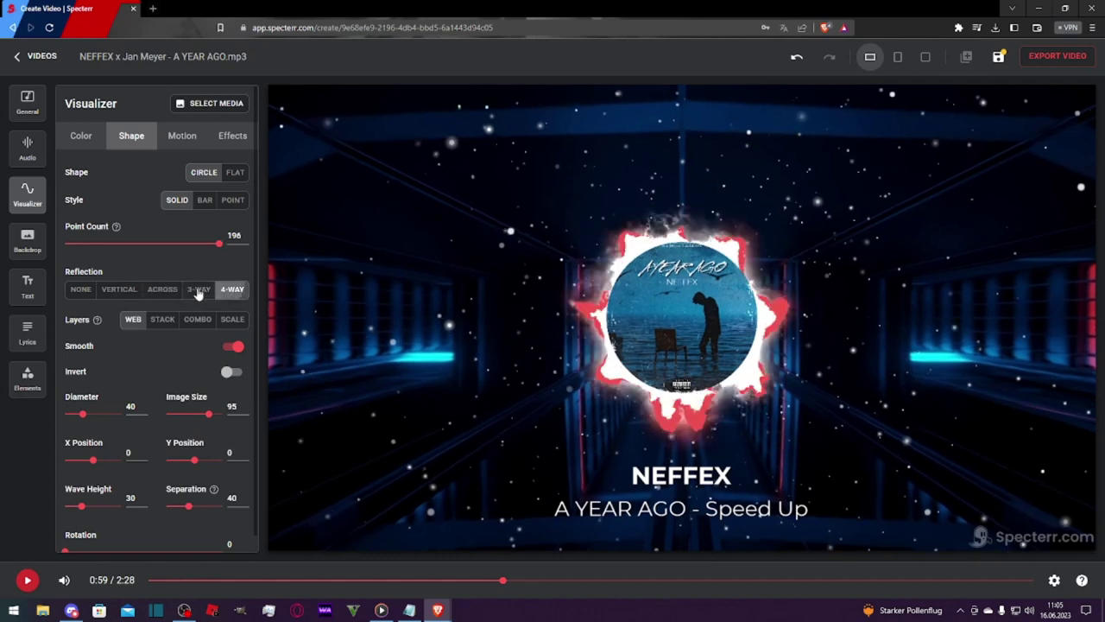
{"action": "left_click", "coordinate": [80, 290]}
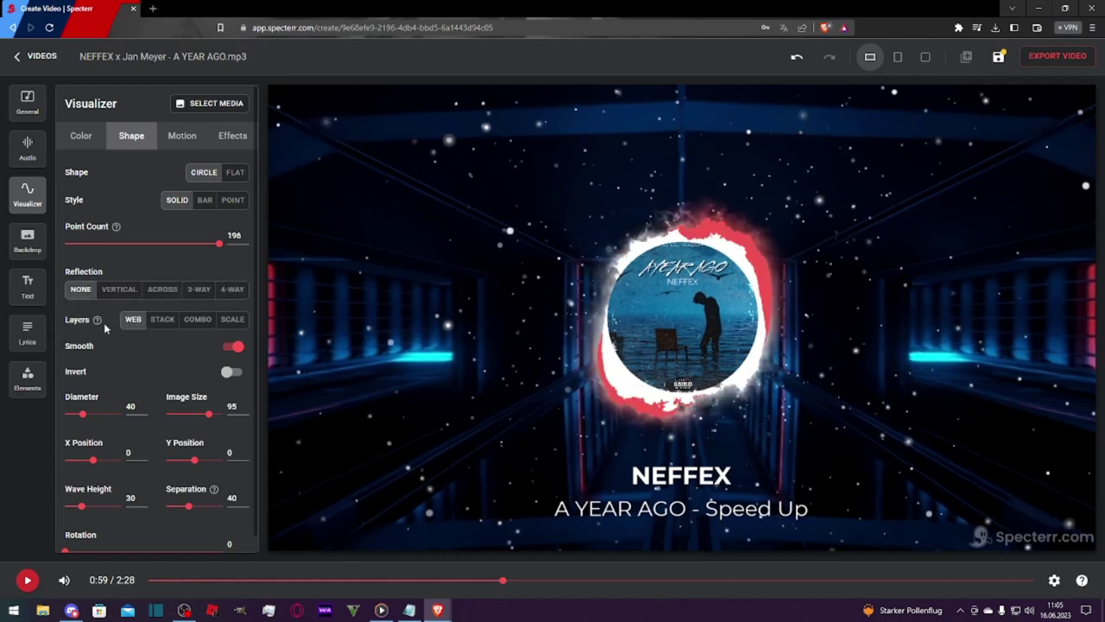
Try the Stack, Combo and Scale layer arrangements for the visualizer and return it to Web.
{"action": "left_click", "coordinate": [163, 320]}
{"action": "left_click", "coordinate": [197, 320]}
{"action": "left_click", "coordinate": [232, 319]}
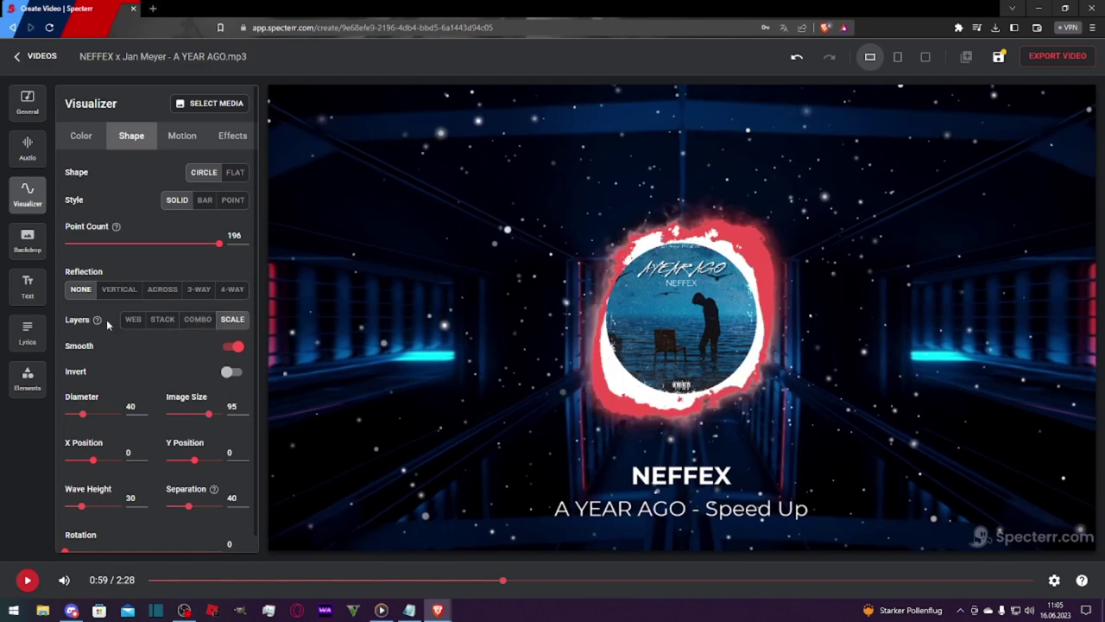
{"action": "left_click", "coordinate": [133, 319]}
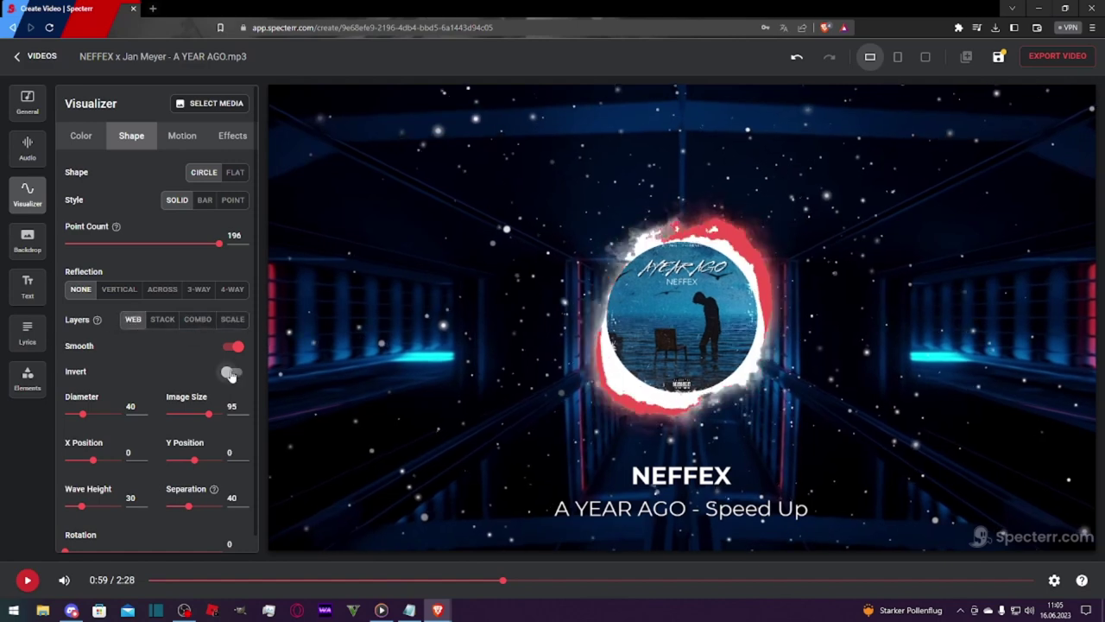
Try slightly different image sizes for the cover inside the visualizer and return the image size to 95.
{"action": "scroll", "coordinate": [104, 373], "scroll_direction": "down", "scroll_amount": 1}
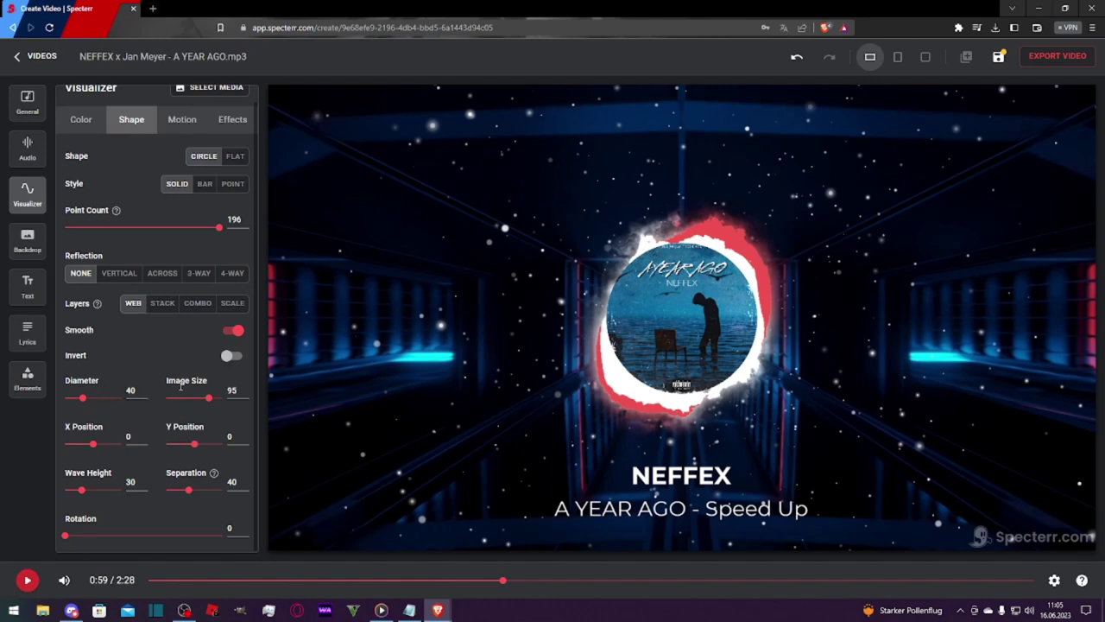
{"action": "left_click", "coordinate": [244, 388]}
{"action": "left_click", "coordinate": [244, 389]}
{"action": "left_click", "coordinate": [245, 394]}
{"action": "left_click", "coordinate": [245, 394]}
{"action": "left_click", "coordinate": [245, 393]}
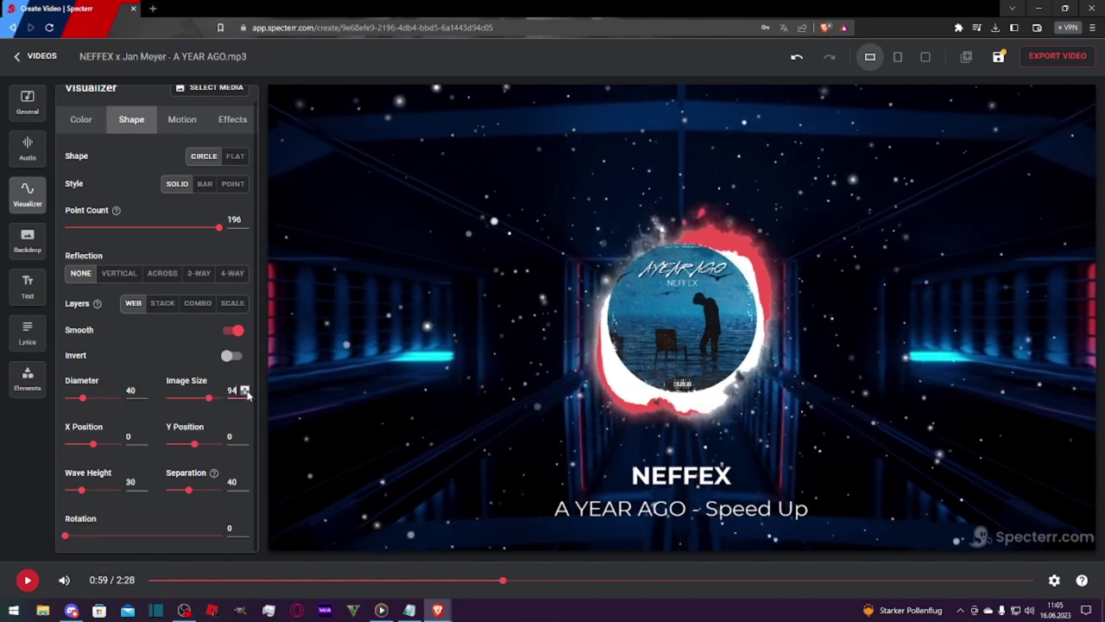
{"action": "left_click", "coordinate": [245, 389]}
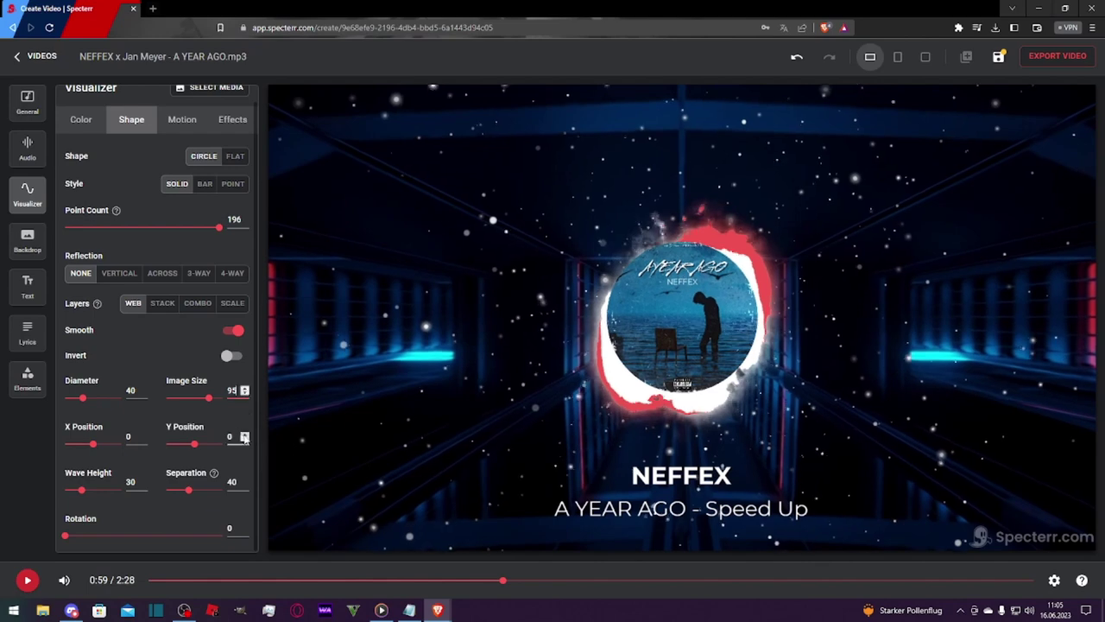
Try raising the visualizer's Y position to 3 and bring it back to 0.
{"action": "left_click", "coordinate": [244, 435]}
{"action": "left_click", "coordinate": [244, 435]}
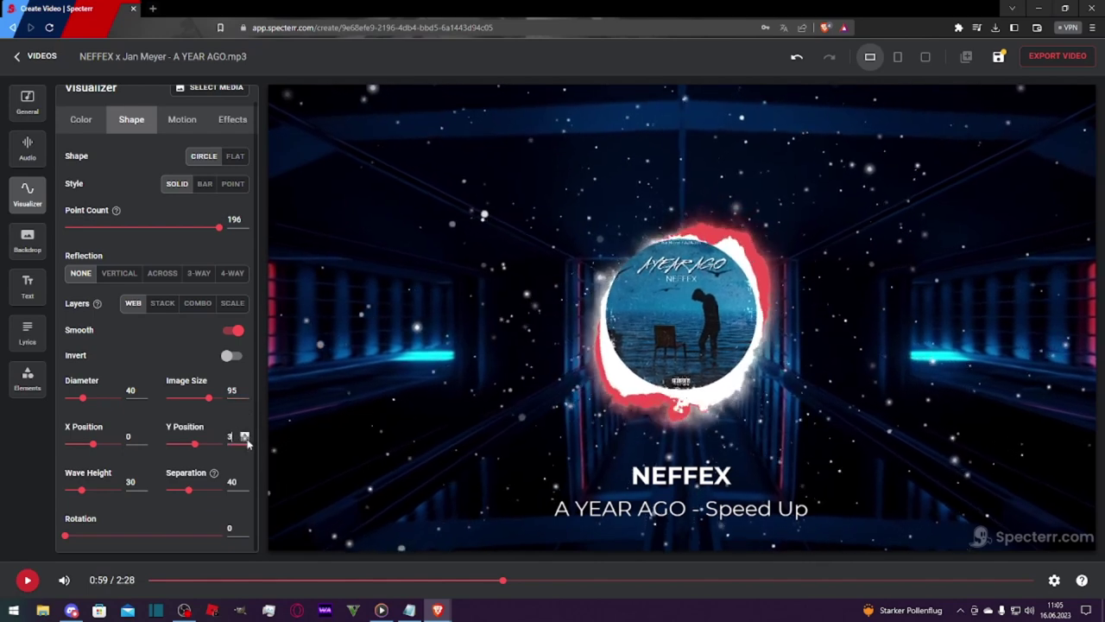
{"action": "left_click", "coordinate": [245, 440]}
{"action": "left_click", "coordinate": [244, 440]}
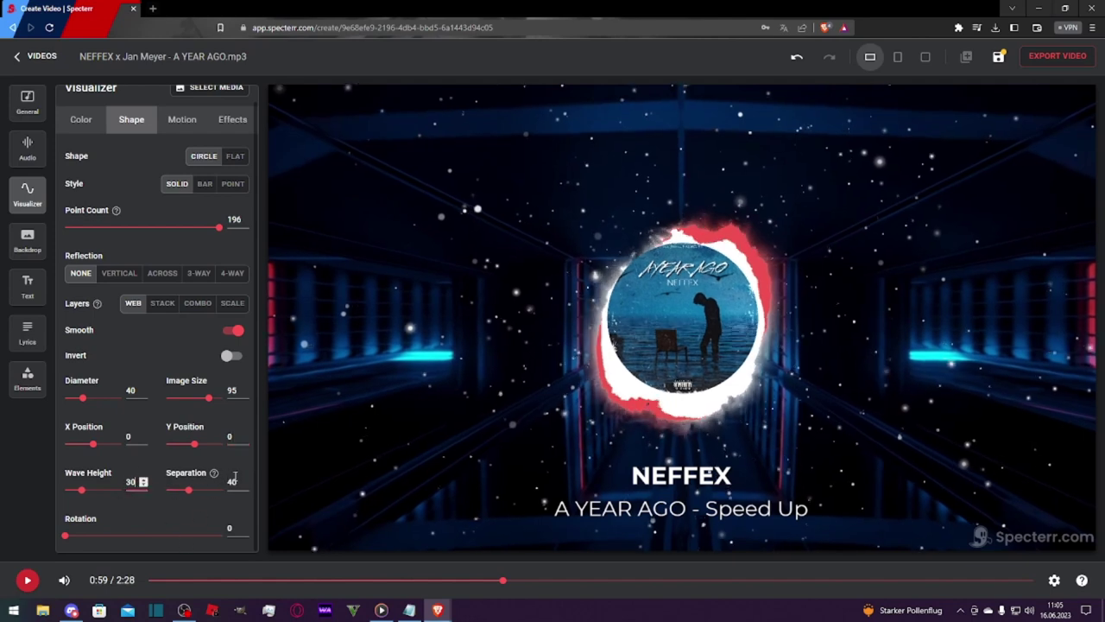
Try nudging the visualizer's rotation and return it to 0.
{"action": "double_click", "coordinate": [186, 473]}
{"action": "left_click", "coordinate": [193, 472]}
{"action": "left_click", "coordinate": [245, 527]}
{"action": "left_click_drag", "start_coordinate": [246, 528], "coordinate": [247, 532]}
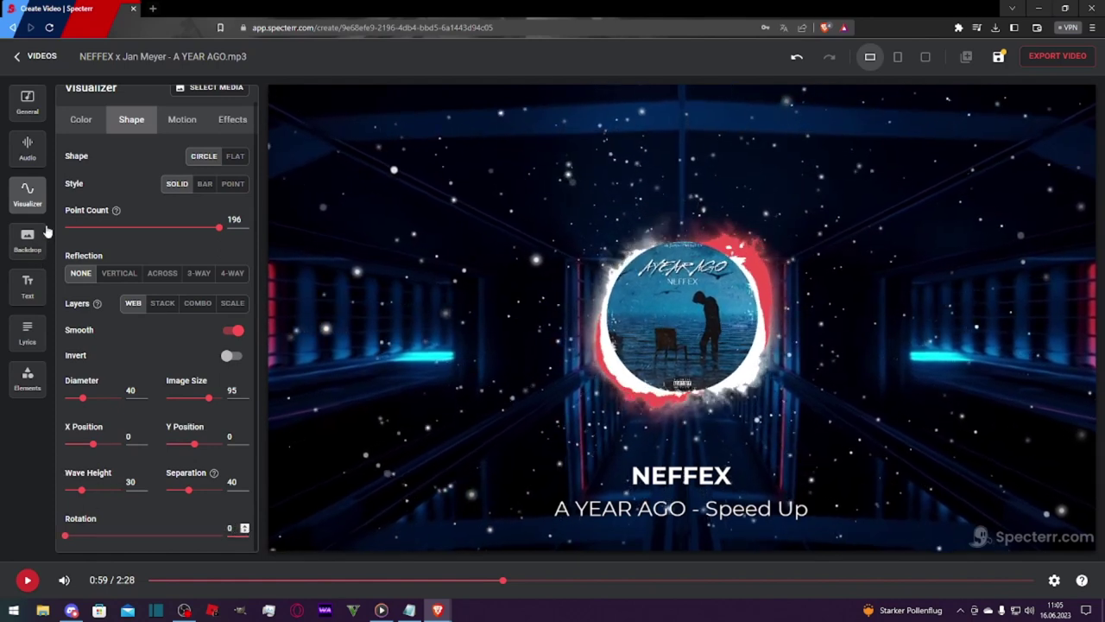
Add a third wave layer in the visualizer's color options and expand its settings.
{"action": "left_click", "coordinate": [75, 122]}
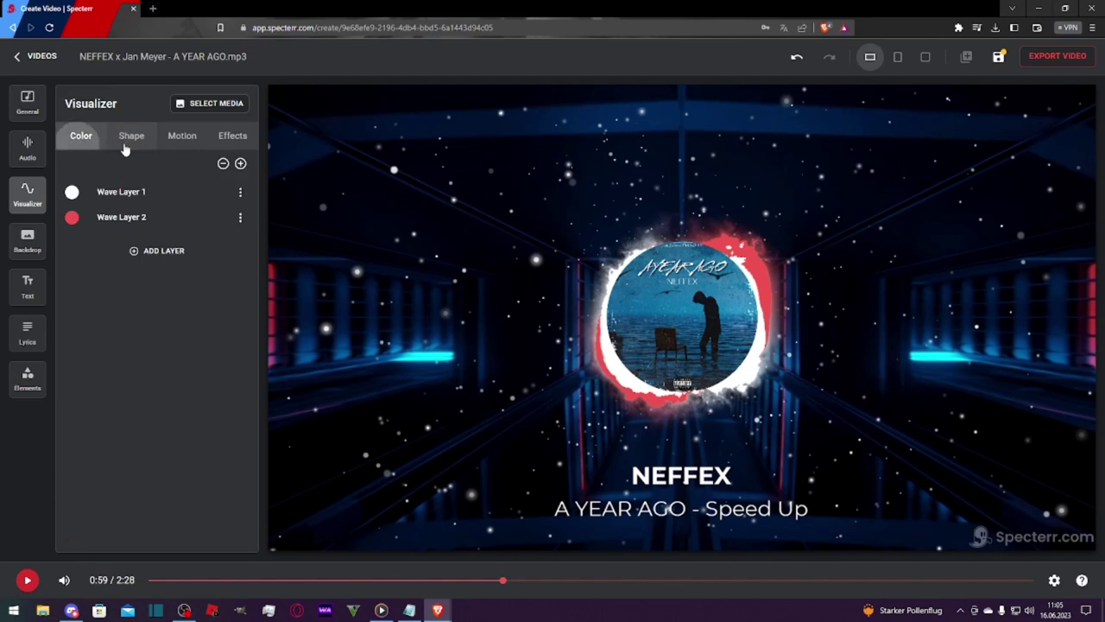
{"action": "left_click", "coordinate": [157, 252]}
{"action": "left_click", "coordinate": [240, 245]}
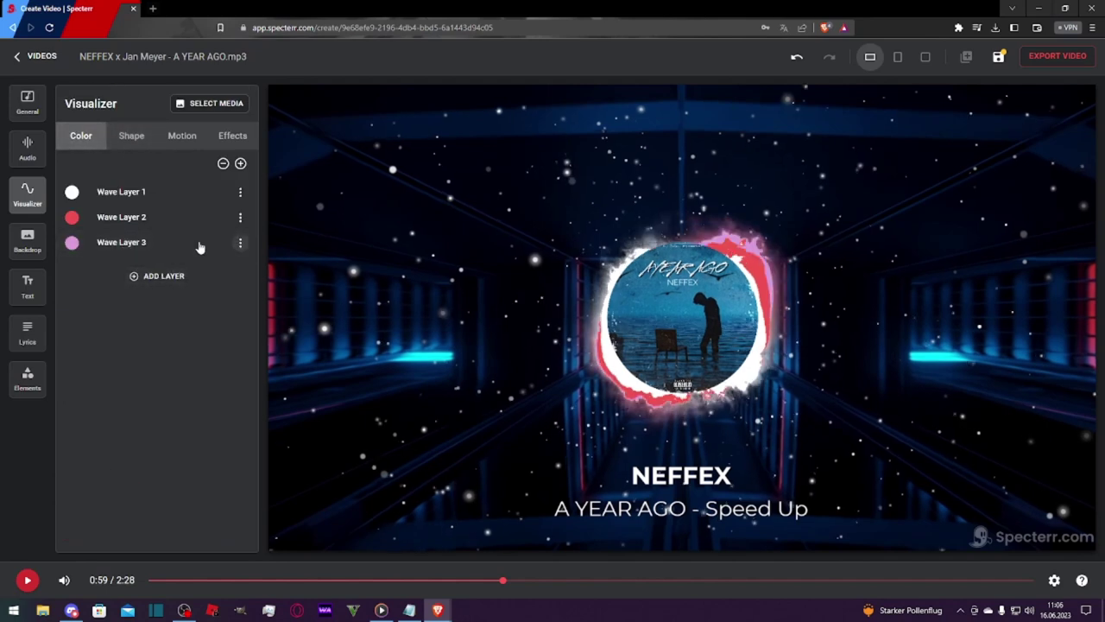
Try purple and blue-violet shades as the layer color of Wave Layer 3 and settle on a dark pink.
{"action": "left_click", "coordinate": [228, 270]}
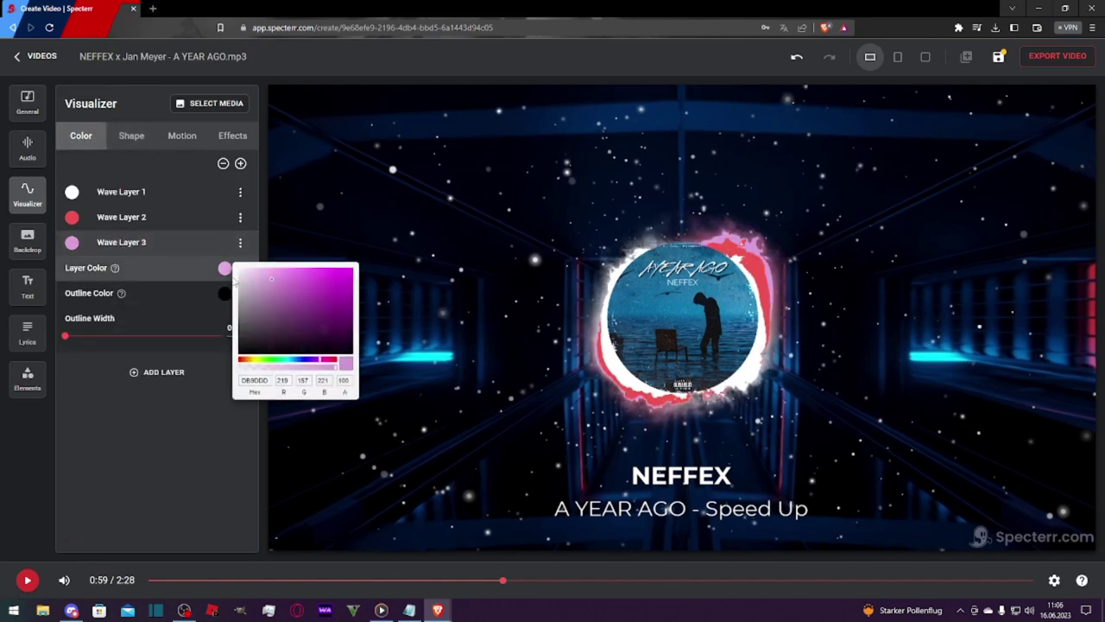
{"action": "left_click", "coordinate": [300, 359]}
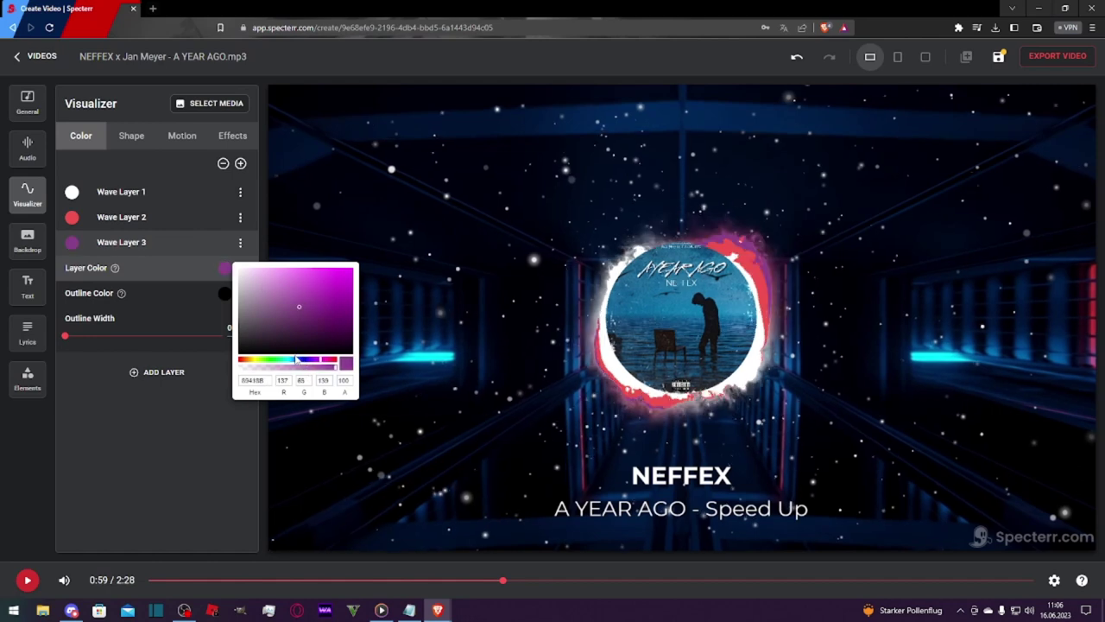
{"action": "left_click", "coordinate": [311, 359]}
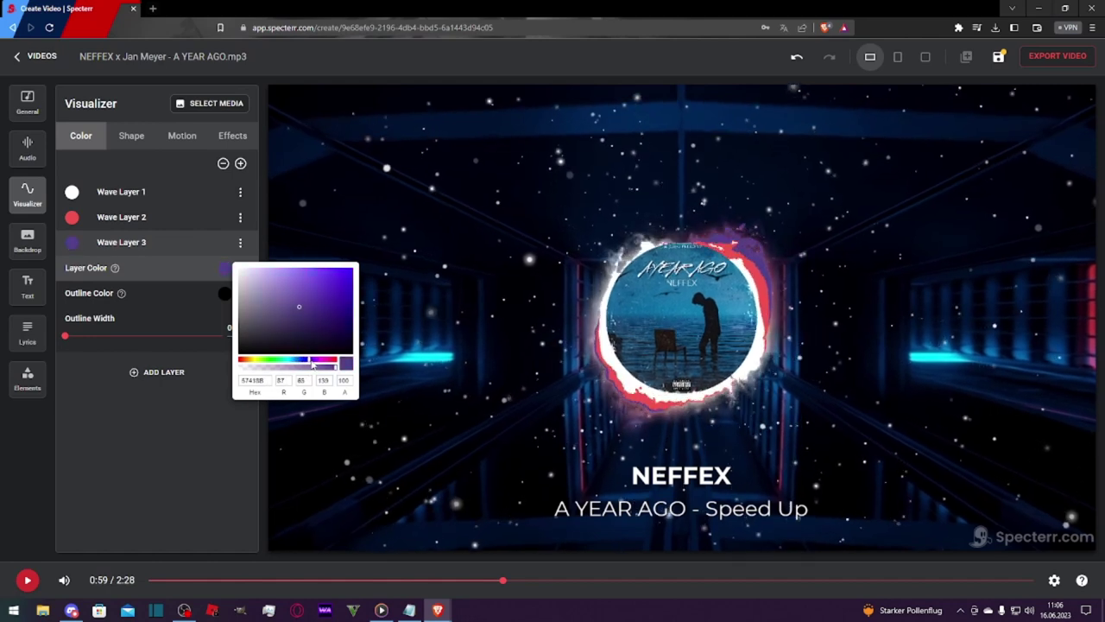
{"action": "left_click", "coordinate": [329, 293]}
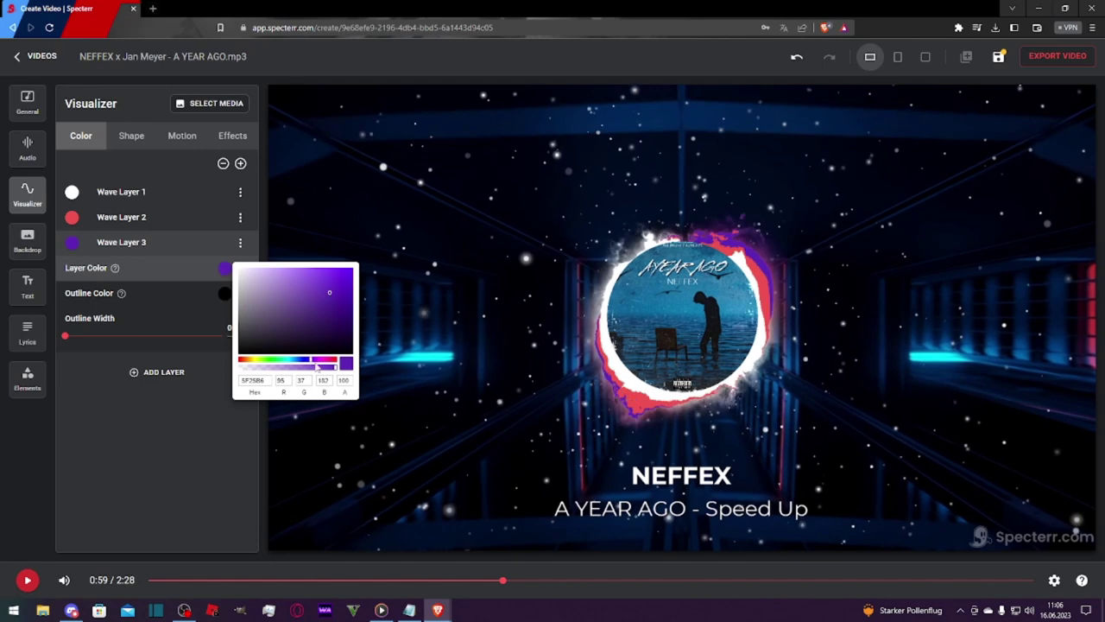
{"action": "left_click", "coordinate": [333, 360]}
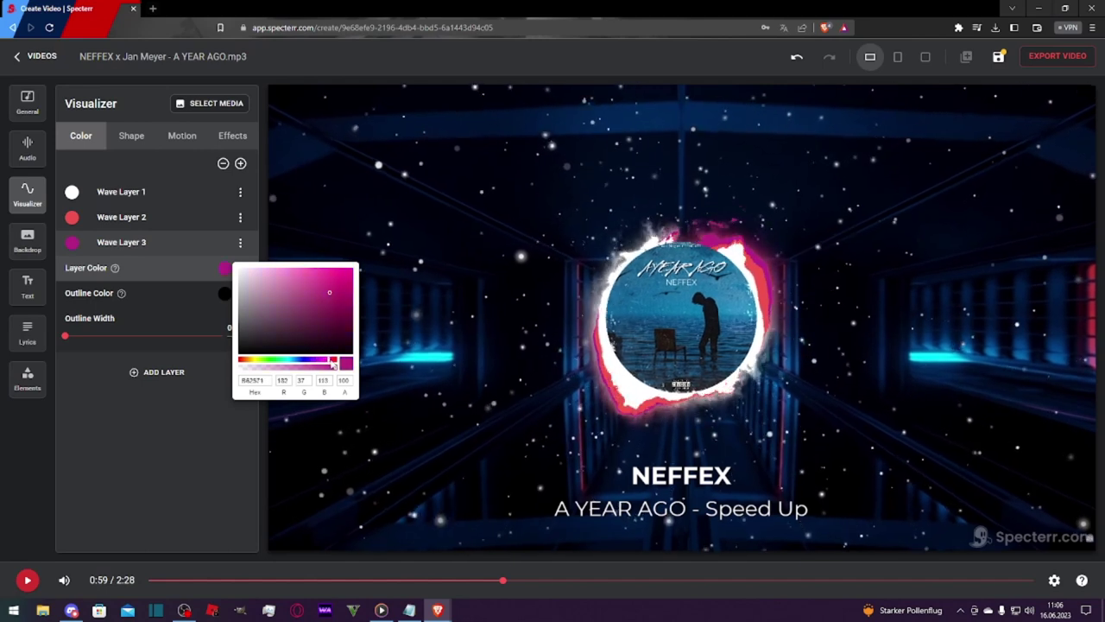
{"action": "left_click", "coordinate": [334, 360]}
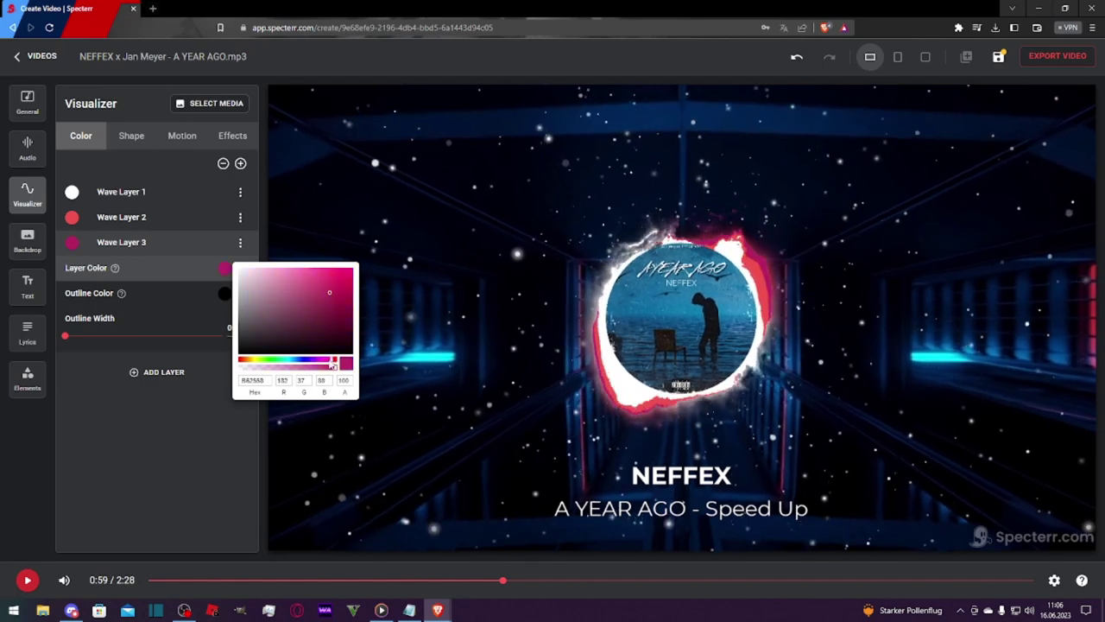
{"action": "left_click", "coordinate": [133, 460]}
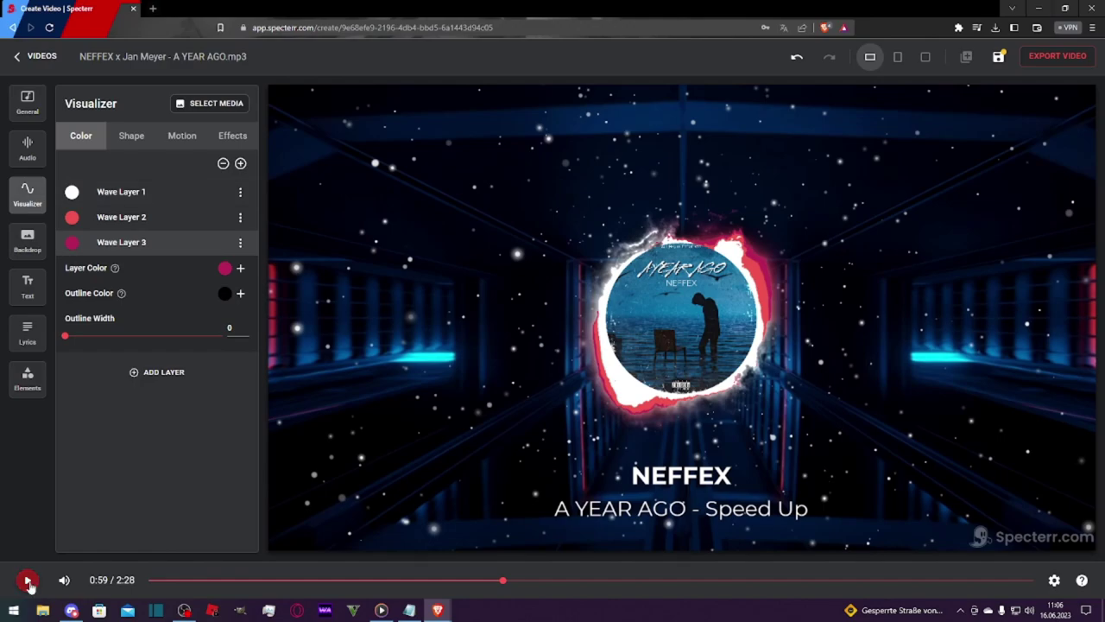
Preview the three-layer visualizer in a short playback and delete Wave Layer 3.
{"action": "left_click", "coordinate": [28, 581]}
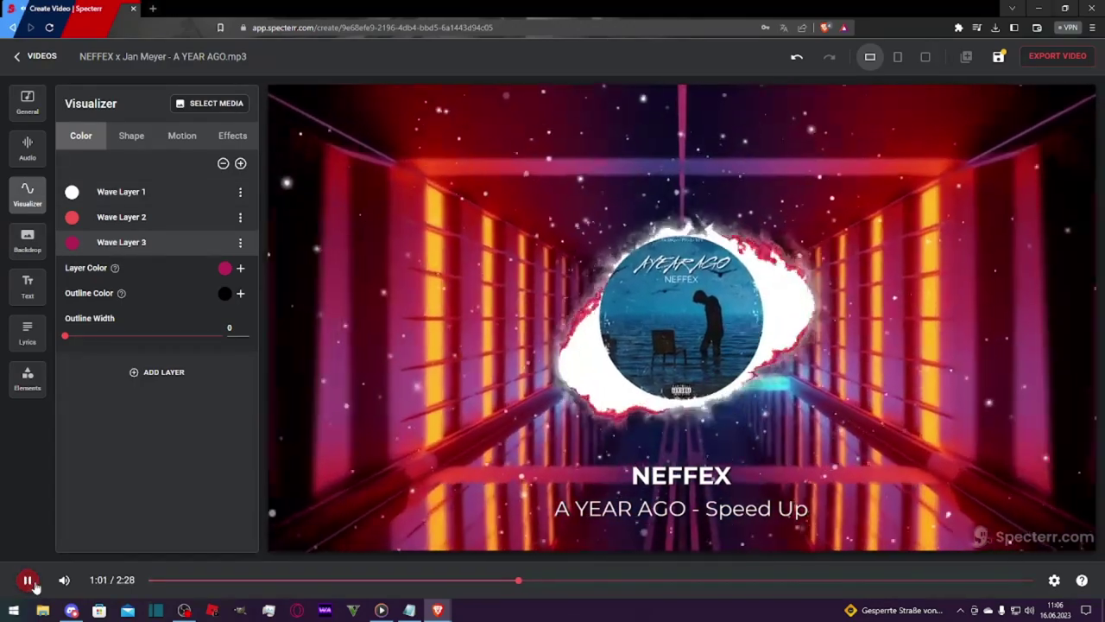
{"action": "left_click", "coordinate": [28, 580]}
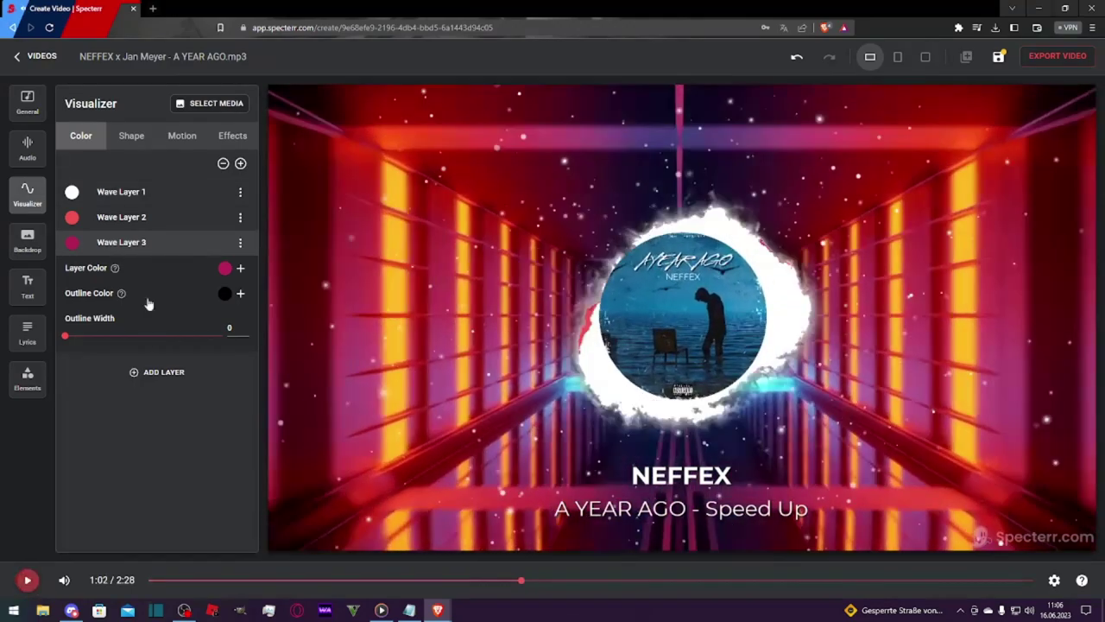
{"action": "left_click", "coordinate": [240, 243]}
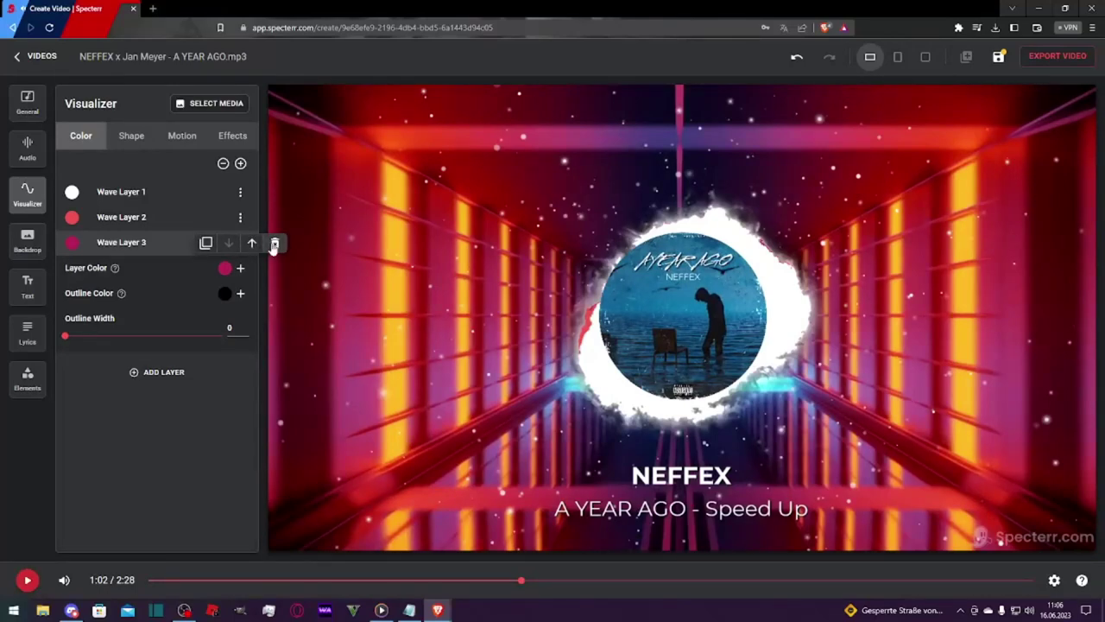
{"action": "left_click", "coordinate": [274, 243]}
Change the layer color of Wave Layer 2 to a fully saturated bright red.
{"action": "left_click", "coordinate": [173, 218]}
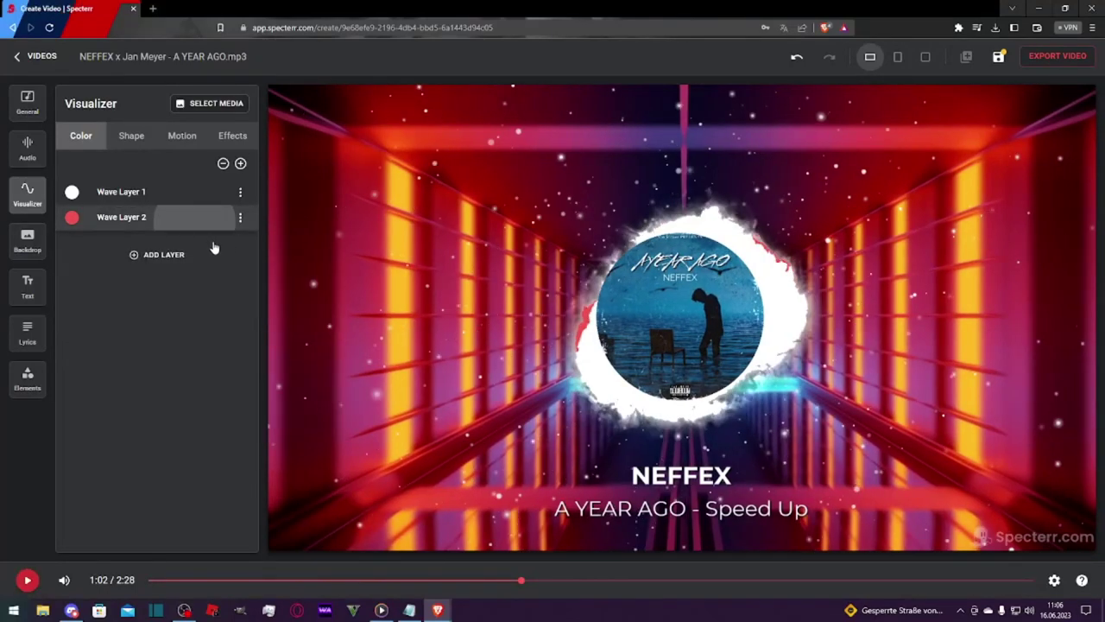
{"action": "left_click", "coordinate": [212, 220]}
{"action": "left_click", "coordinate": [224, 244]}
{"action": "left_click_drag", "start_coordinate": [298, 290], "coordinate": [350, 248]}
{"action": "left_click", "coordinate": [145, 197]}
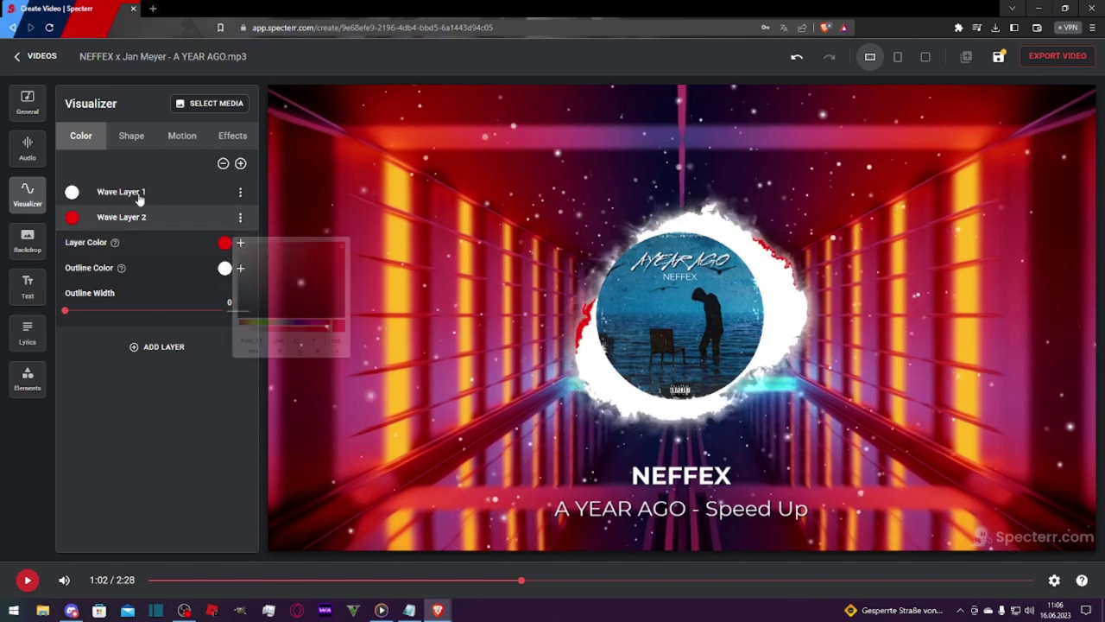
Try purple and near-black shades as the layer color of Wave Layer 1, restore white and collapse both wave layers.
{"action": "left_click", "coordinate": [161, 204]}
{"action": "left_click", "coordinate": [225, 218]}
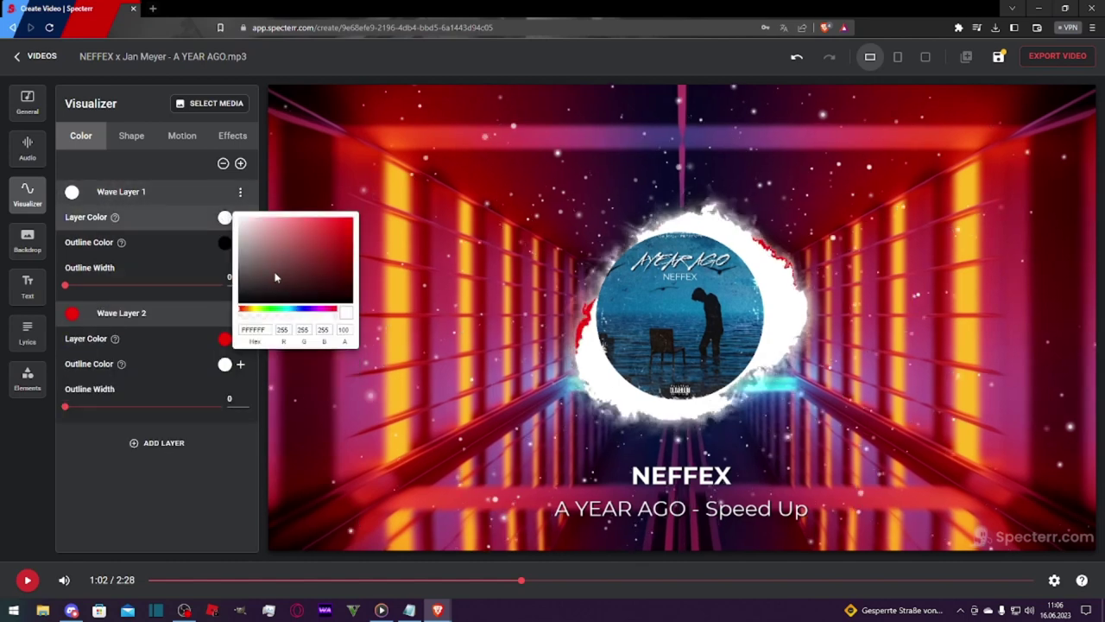
{"action": "left_click_drag", "start_coordinate": [319, 313], "coordinate": [314, 309]}
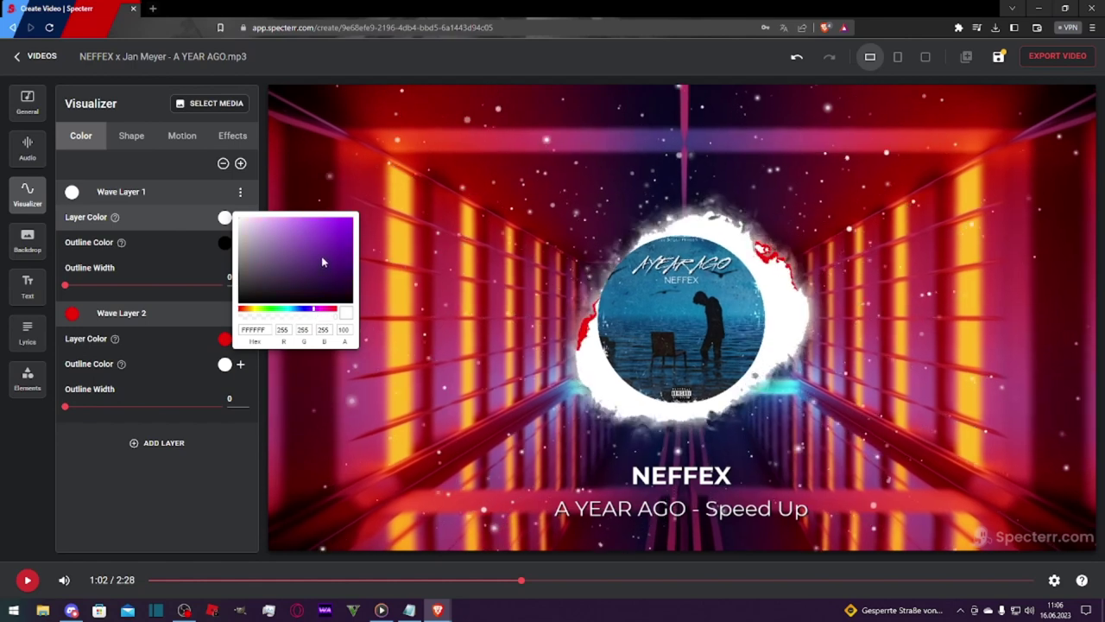
{"action": "mouse_move", "coordinate": [321, 256]}
{"action": "left_mouse_down"}
{"action": "mouse_move", "coordinate": [352, 223]}
{"action": "mouse_move", "coordinate": [278, 256]}
{"action": "mouse_move", "coordinate": [253, 292]}
{"action": "left_mouse_up"}
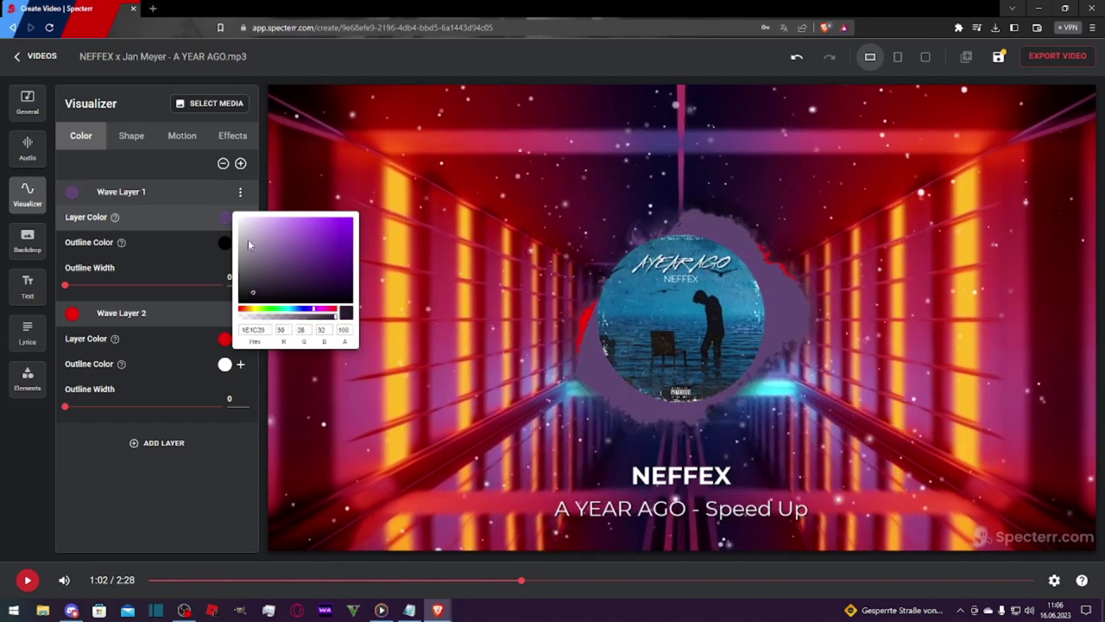
{"action": "left_click_drag", "start_coordinate": [249, 245], "coordinate": [235, 221]}
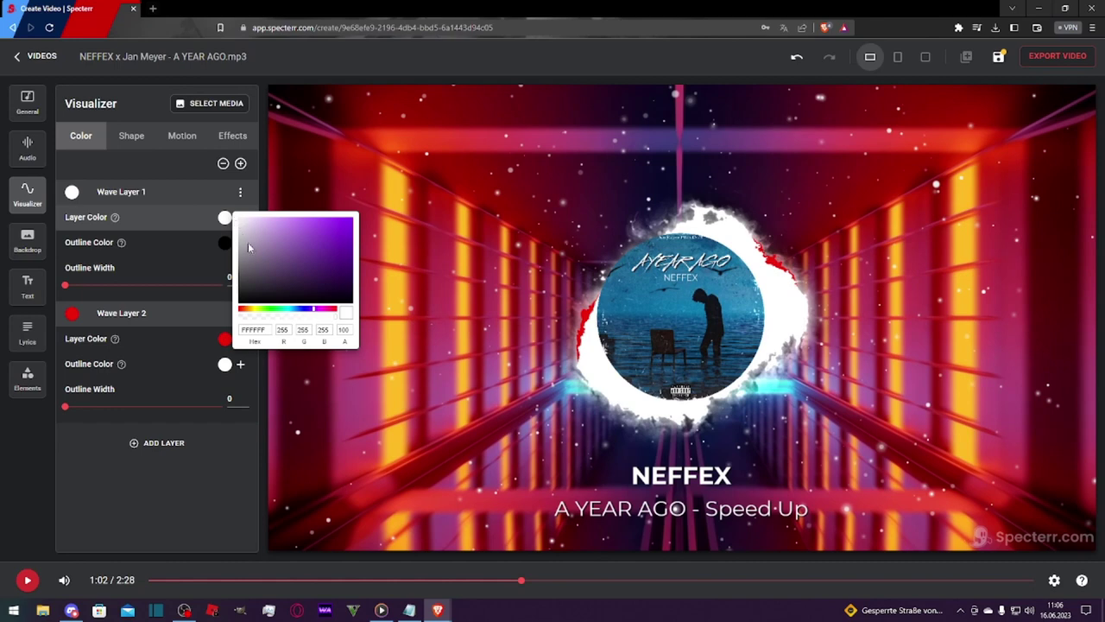
{"action": "left_click", "coordinate": [197, 494]}
{"action": "left_click", "coordinate": [148, 315]}
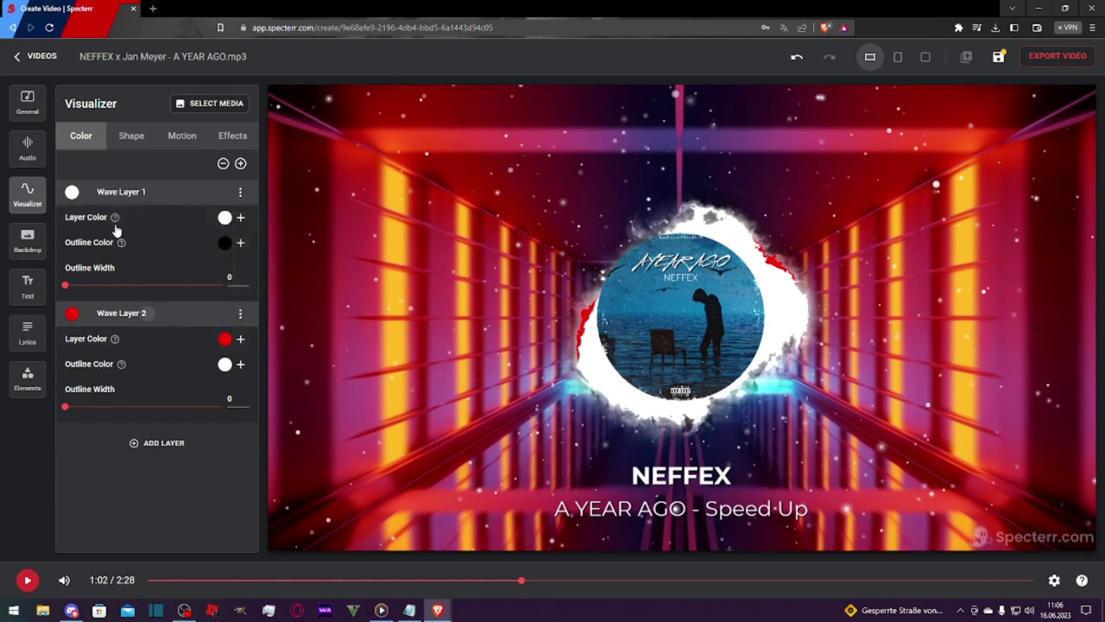
{"action": "left_click", "coordinate": [107, 192]}
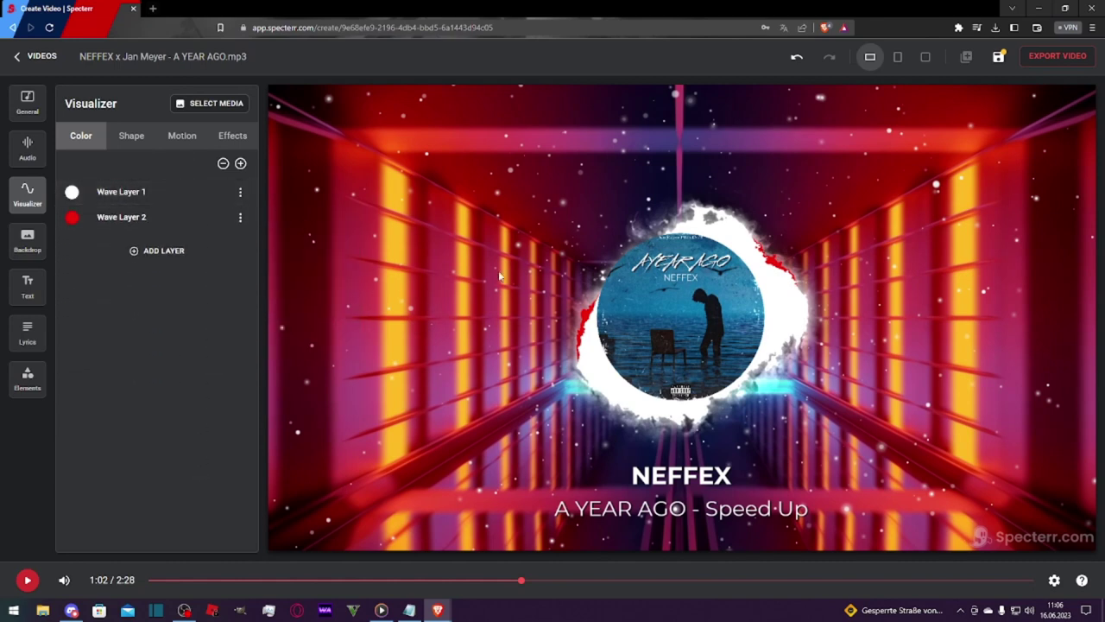
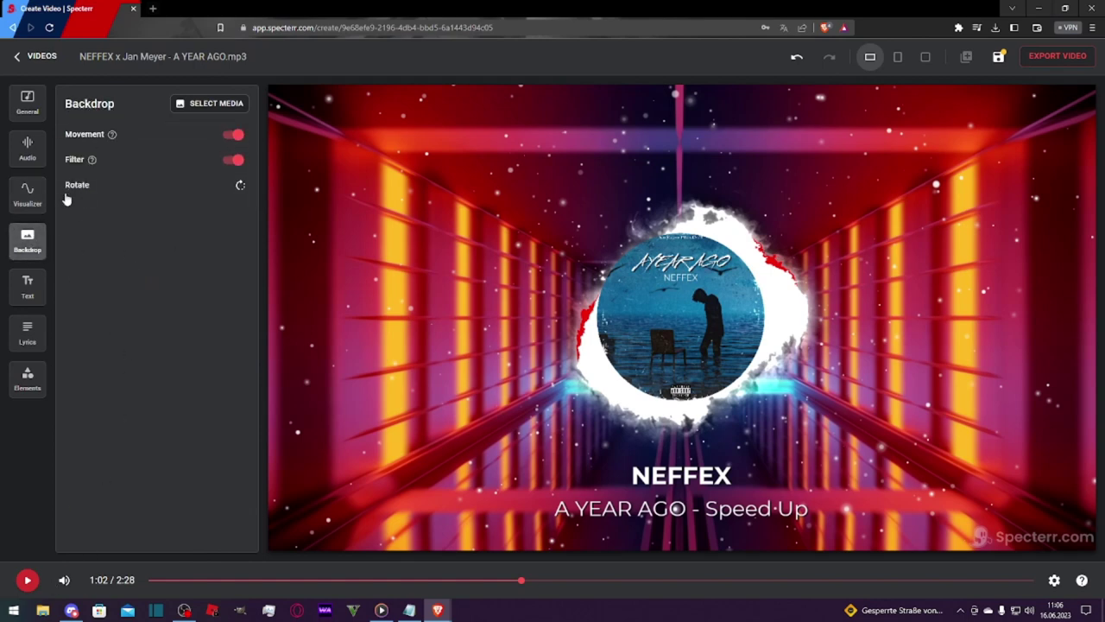
Add a new text element to the video and delete it again.
{"action": "left_click", "coordinate": [30, 293]}
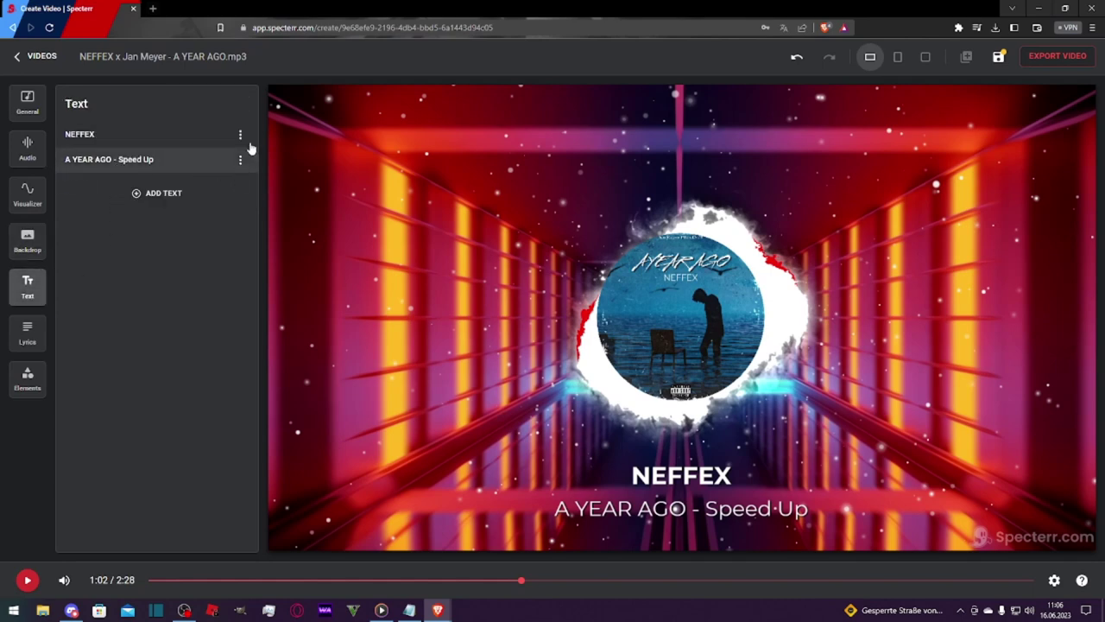
{"action": "left_click", "coordinate": [158, 195]}
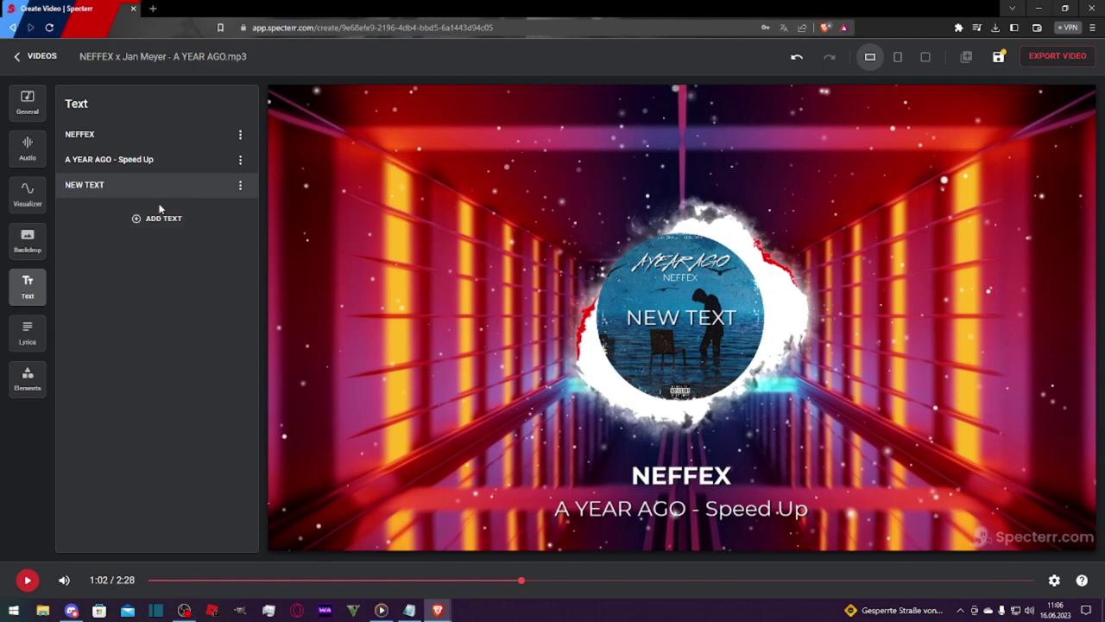
{"action": "left_click", "coordinate": [251, 185]}
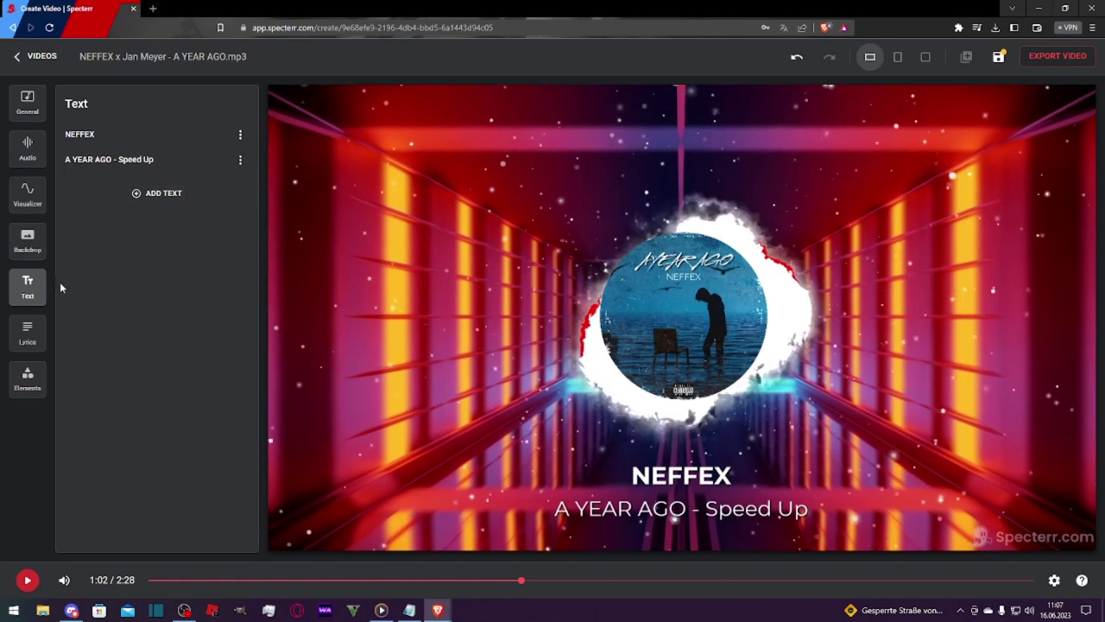
Examine the lyrics editor and its style options, including the list of available fonts.
{"action": "left_click", "coordinate": [37, 337]}
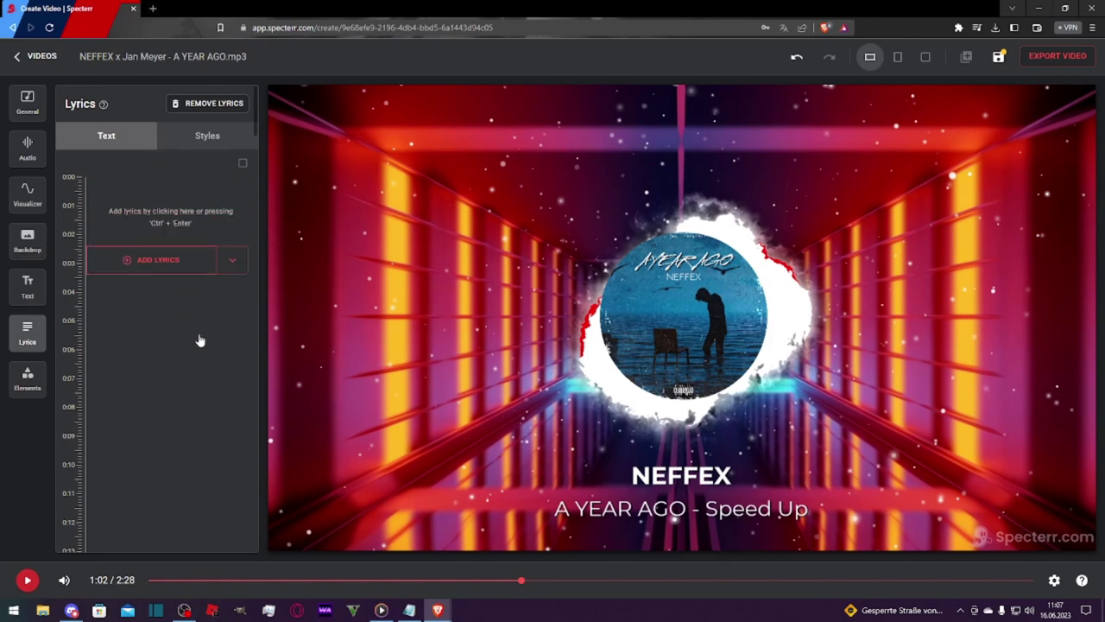
{"action": "left_click", "coordinate": [218, 139]}
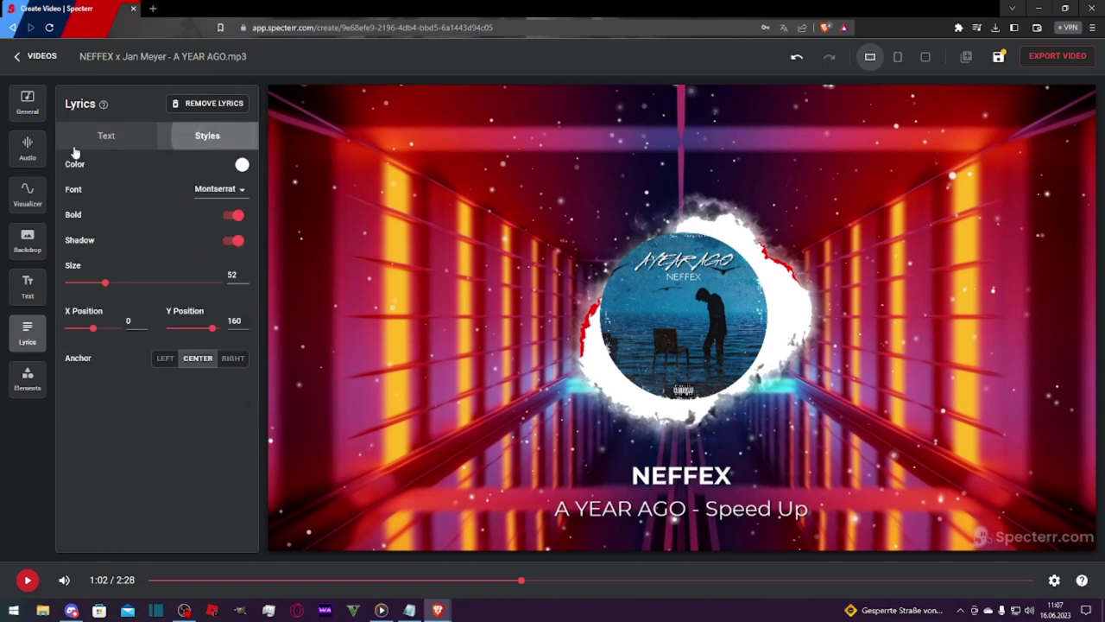
{"action": "left_click", "coordinate": [208, 190]}
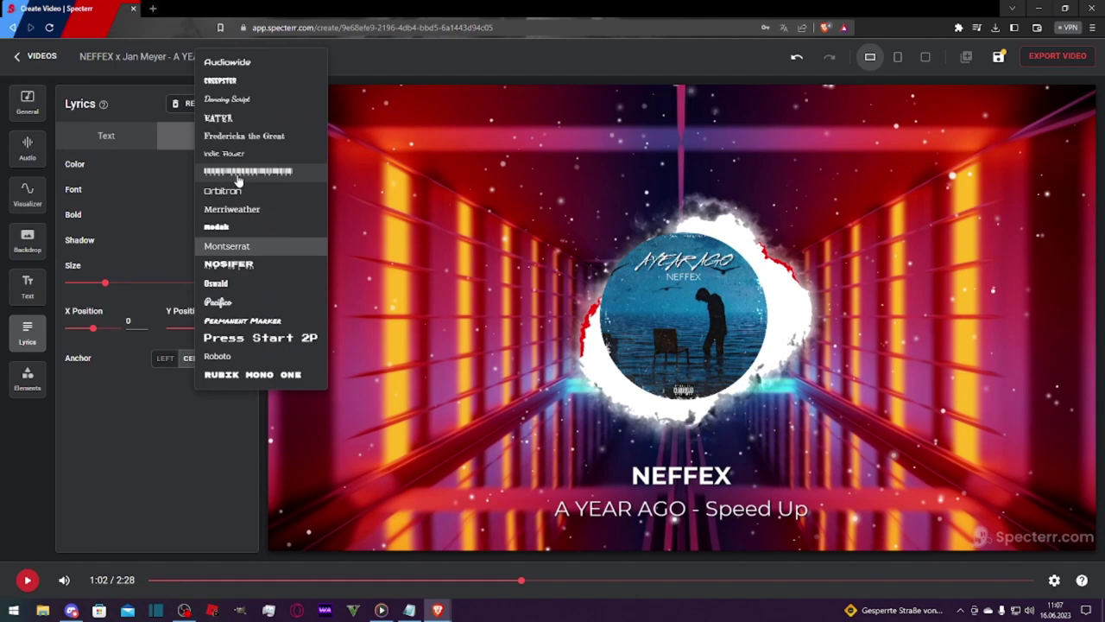
{"action": "left_click", "coordinate": [125, 175]}
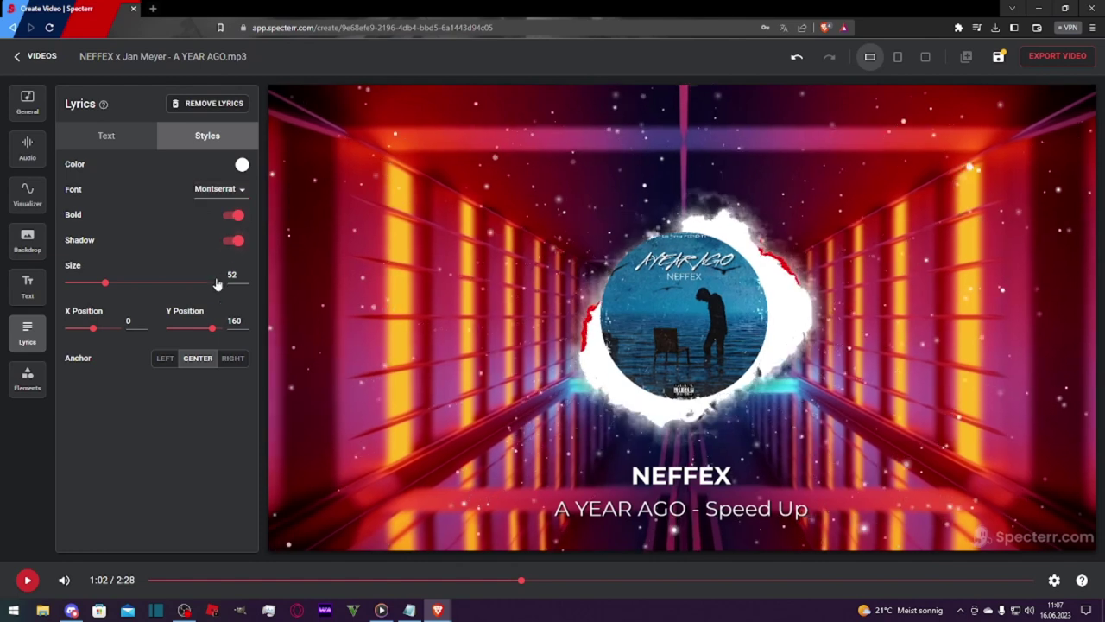
Try the Left and Right anchors for the lyrics, restore Center and return to the lyrics text timeline.
{"action": "left_click", "coordinate": [166, 360]}
{"action": "left_click", "coordinate": [232, 359]}
{"action": "left_click", "coordinate": [197, 358]}
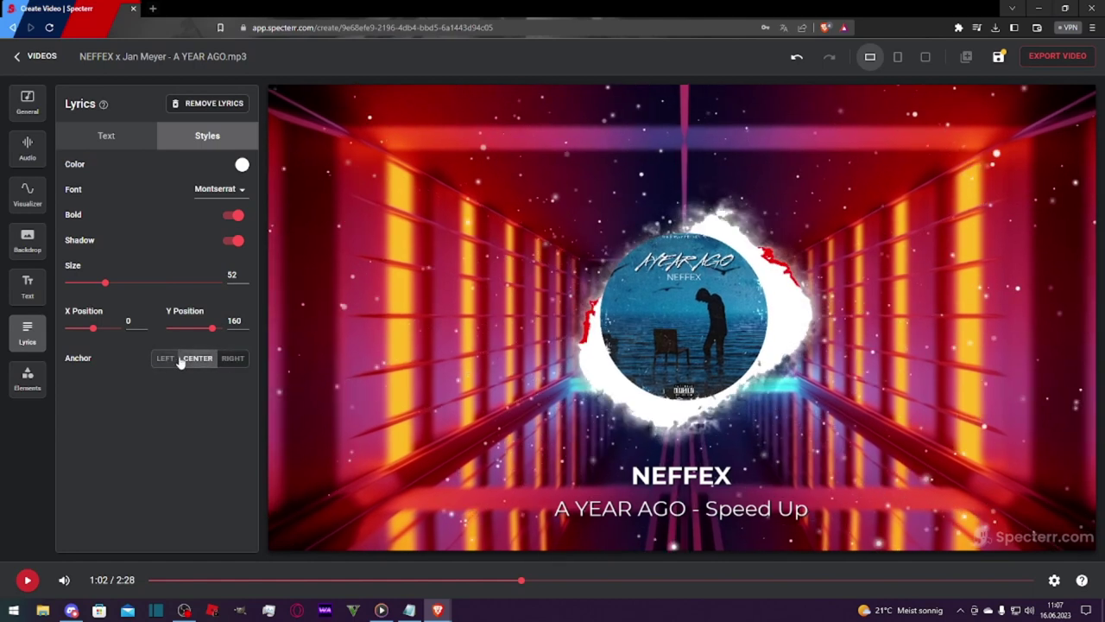
{"action": "left_click", "coordinate": [163, 359]}
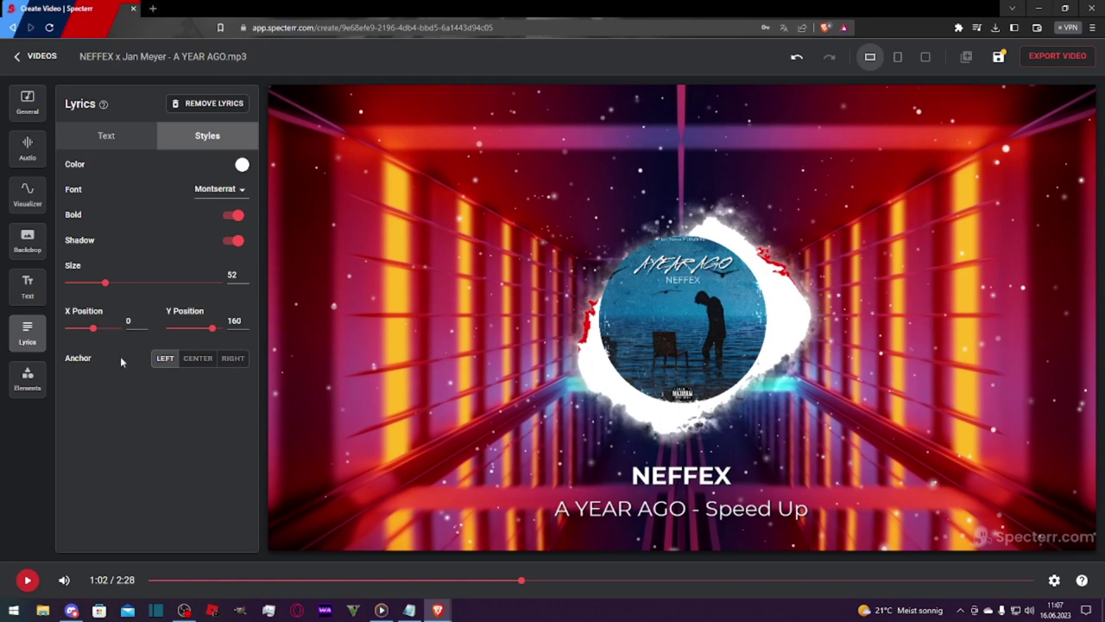
{"action": "left_click", "coordinate": [202, 363]}
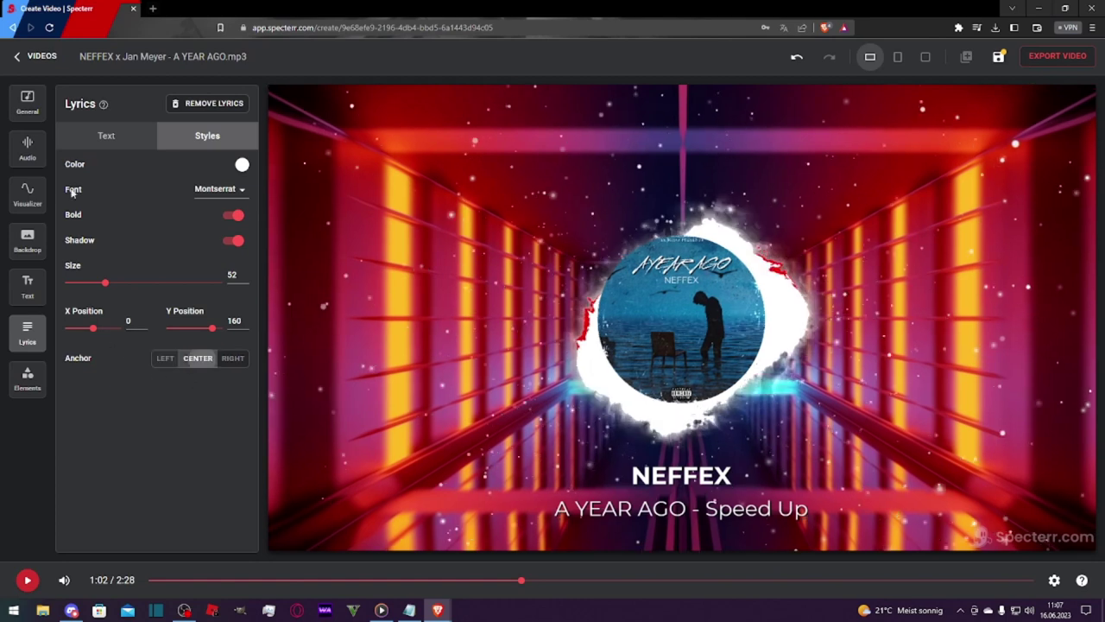
{"action": "left_click", "coordinate": [104, 138]}
{"action": "left_click", "coordinate": [189, 139]}
{"action": "left_click", "coordinate": [108, 136]}
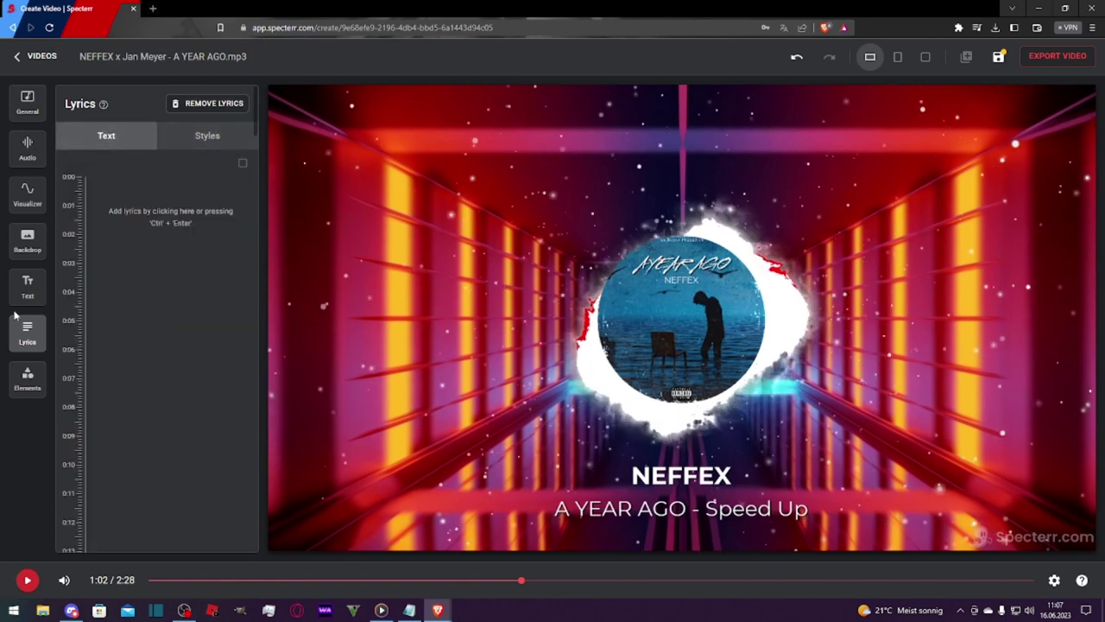
Try the particle directions Down with a short playback, Up, Left and Right, and switch back to Out.
{"action": "left_click", "coordinate": [28, 378]}
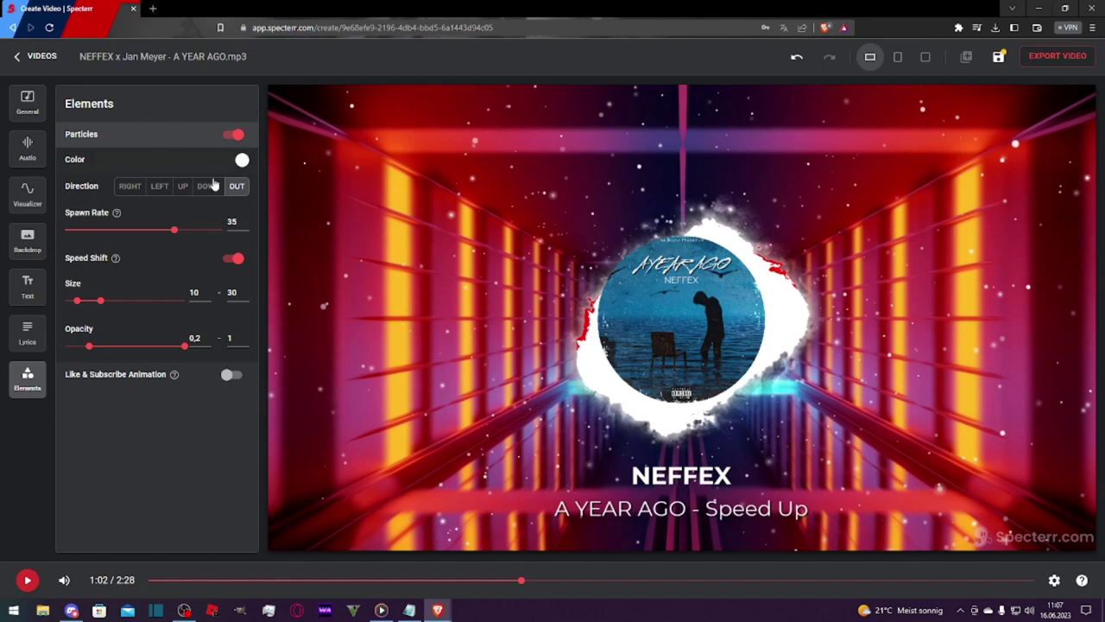
{"action": "left_click", "coordinate": [207, 188]}
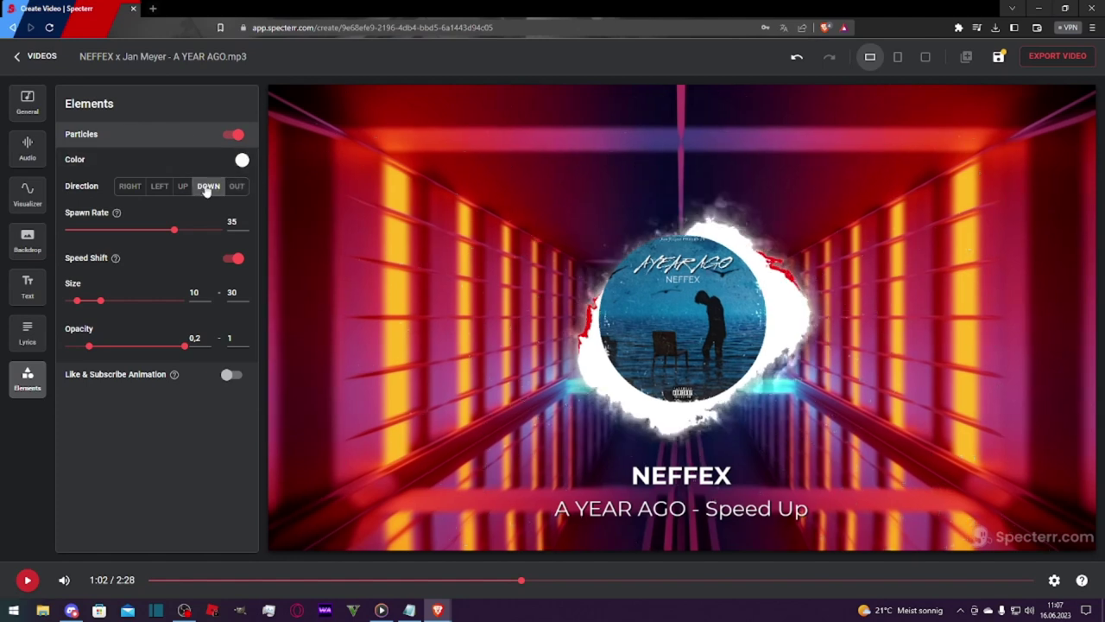
{"action": "left_click", "coordinate": [30, 580]}
{"action": "left_click", "coordinate": [584, 348]}
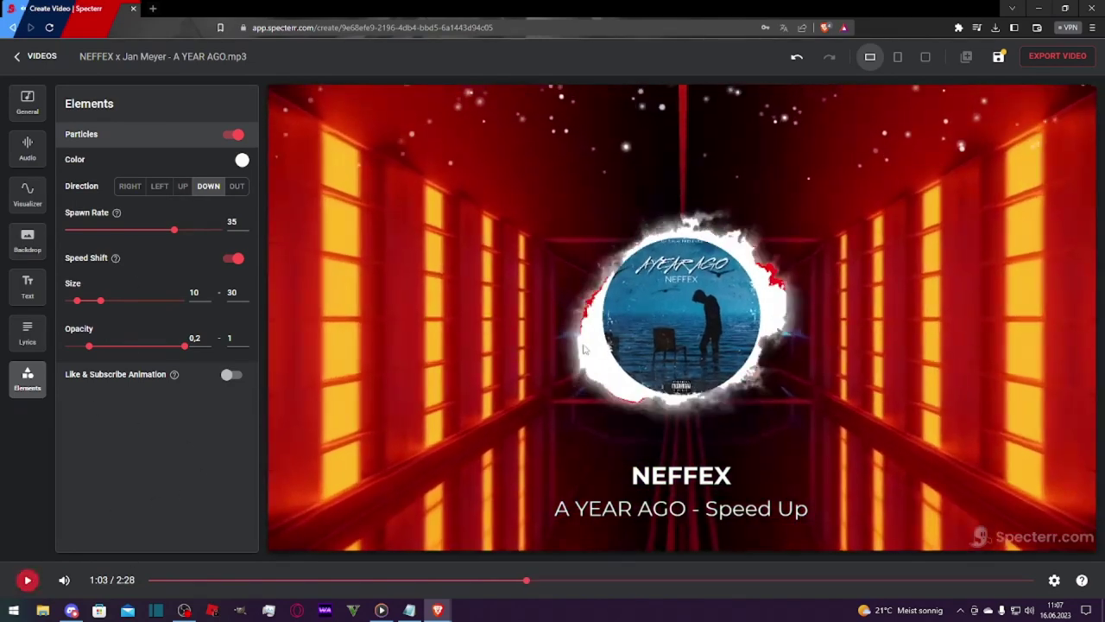
{"action": "left_click", "coordinate": [181, 187]}
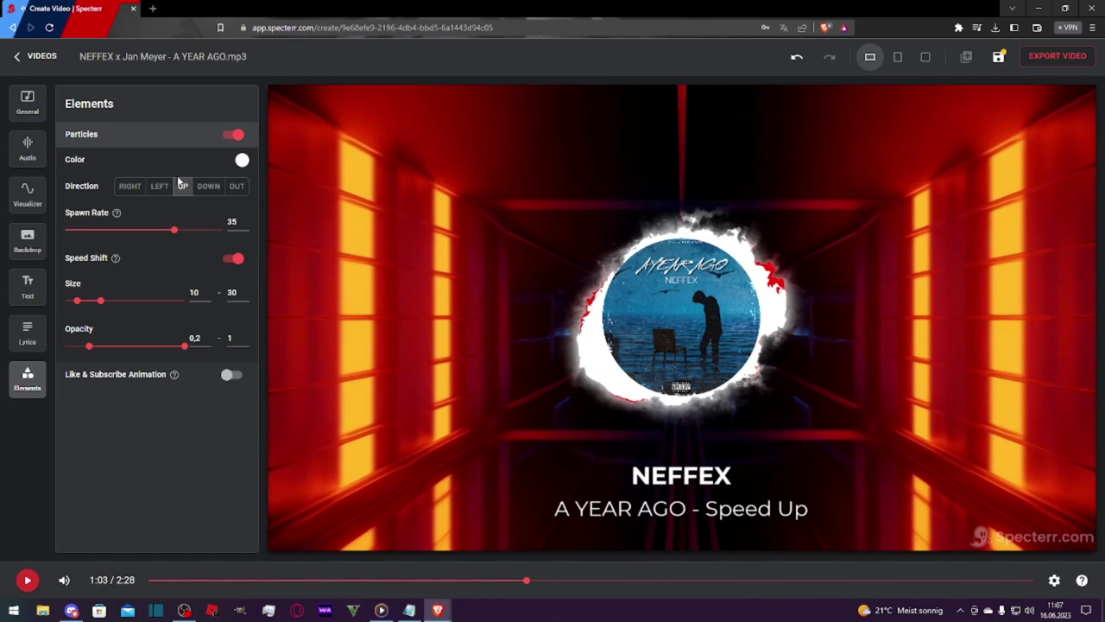
{"action": "left_click", "coordinate": [159, 185]}
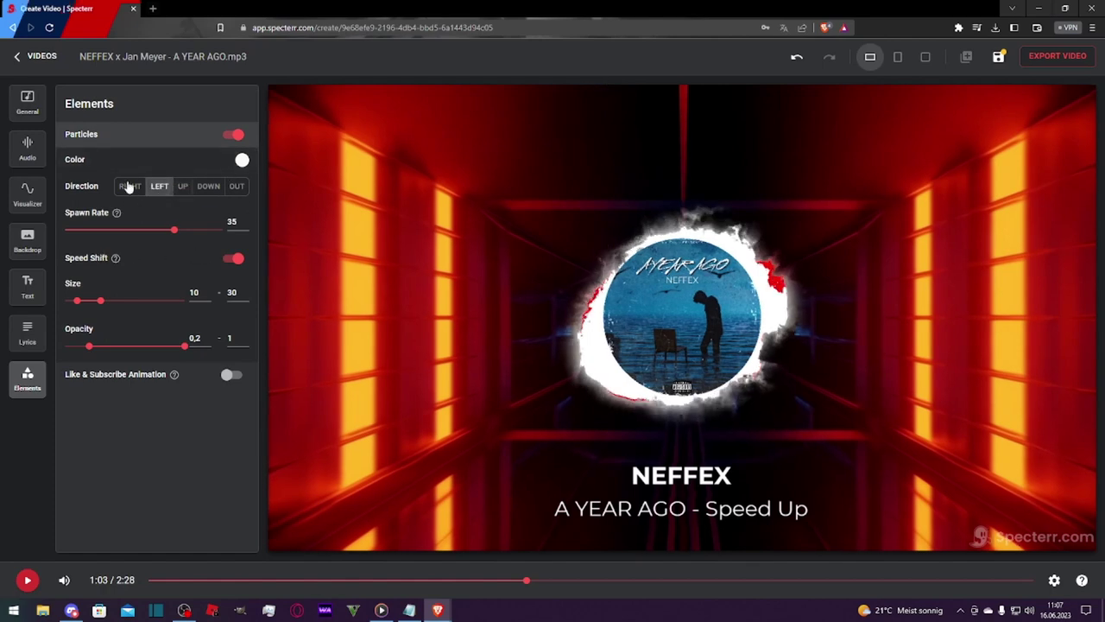
{"action": "left_click", "coordinate": [128, 187]}
{"action": "left_click", "coordinate": [237, 187]}
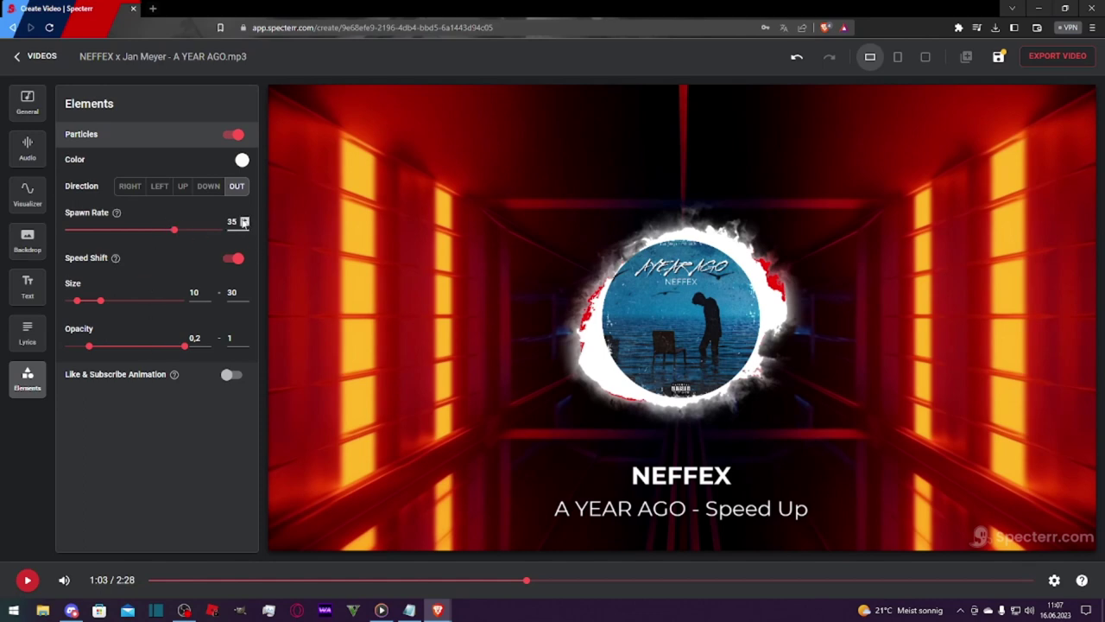
Set the particles' spawn rate to 45 and their minimum opacity to 0.25.
{"action": "scroll", "coordinate": [244, 222], "scroll_direction": "up", "scroll_amount": 12}
{"action": "scroll", "coordinate": [246, 223], "scroll_direction": "down", "scroll_amount": 2}
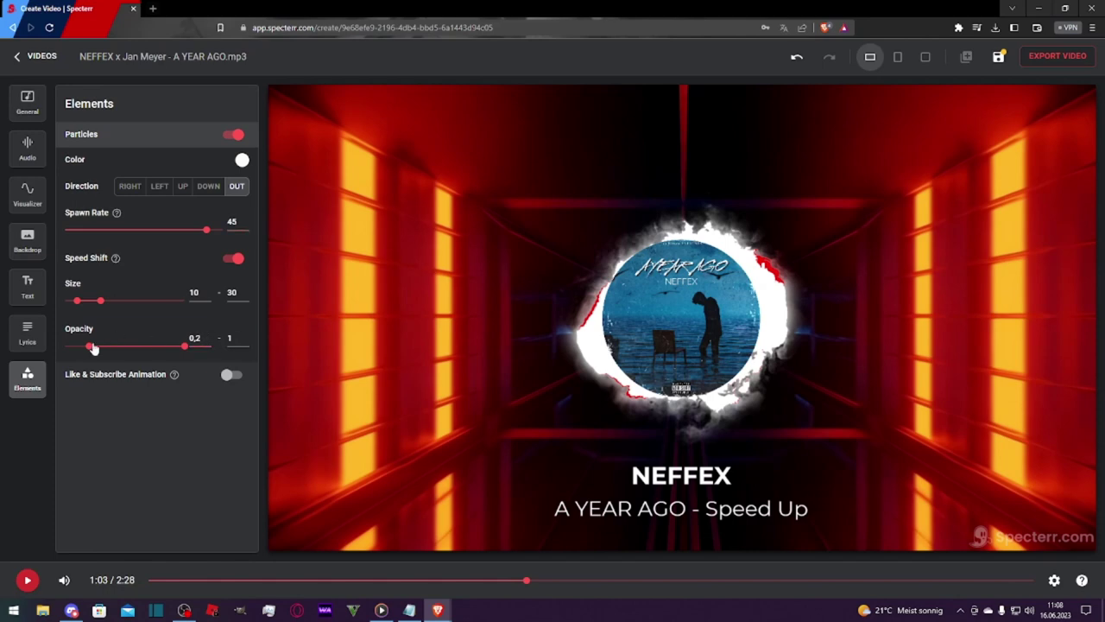
{"action": "left_click_drag", "start_coordinate": [93, 348], "coordinate": [96, 348]}
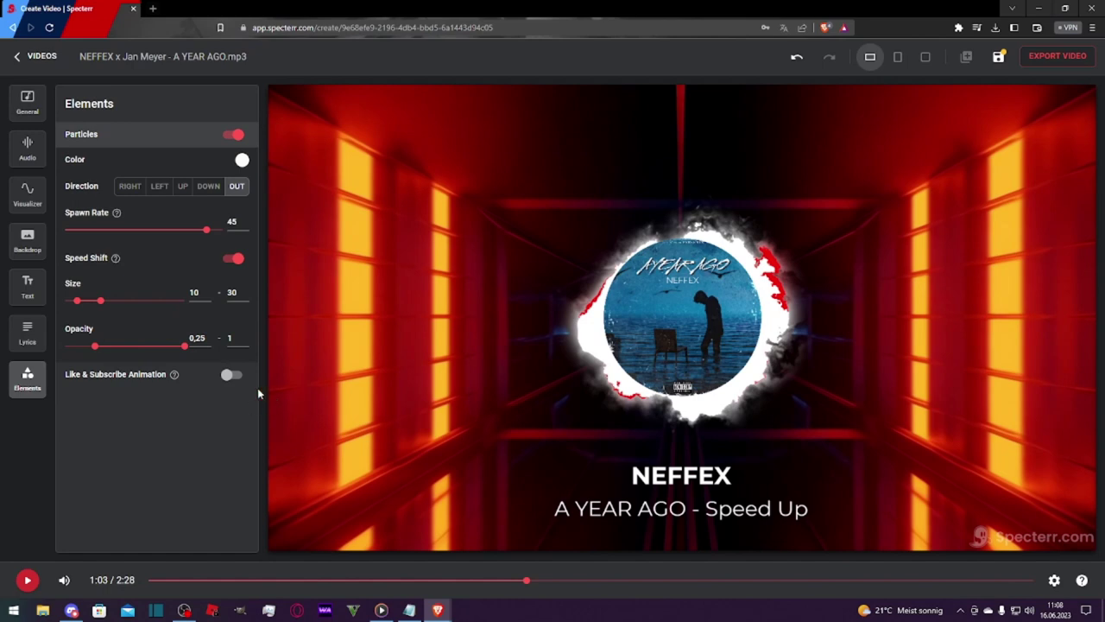
Enable the Like & Subscribe animation, try it at the Right position and place it at Top.
{"action": "left_click", "coordinate": [233, 375]}
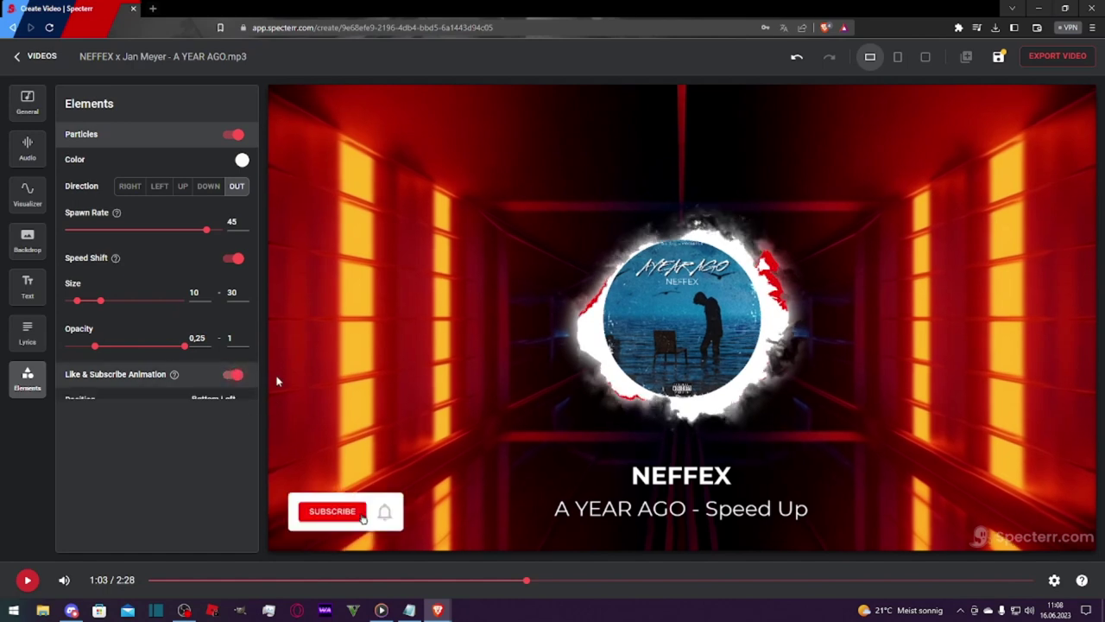
{"action": "left_click", "coordinate": [232, 401]}
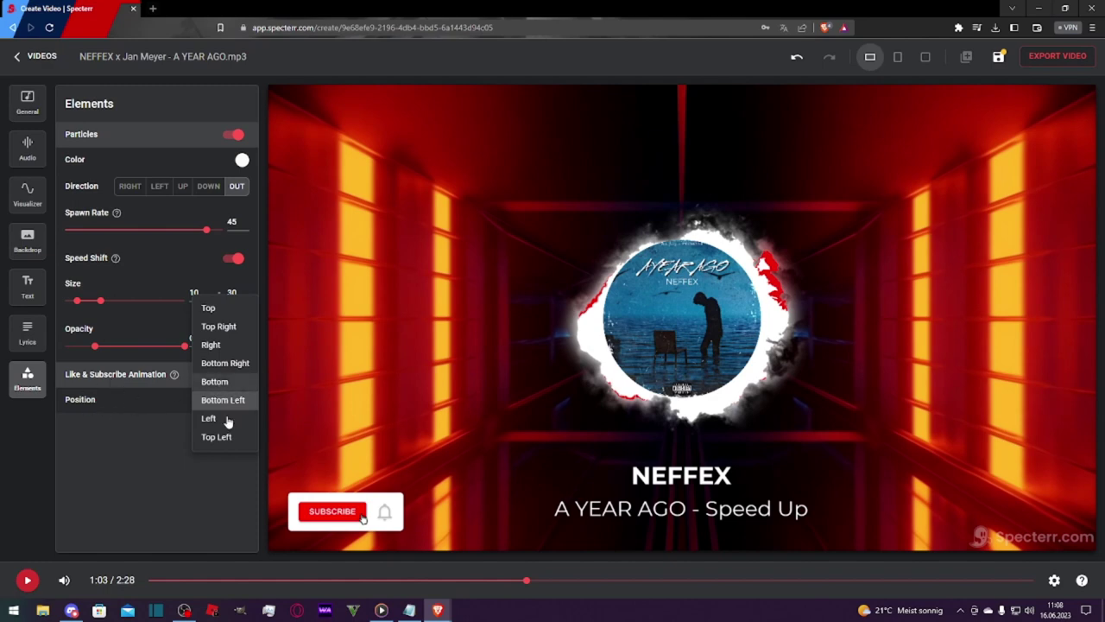
{"action": "left_click", "coordinate": [213, 345]}
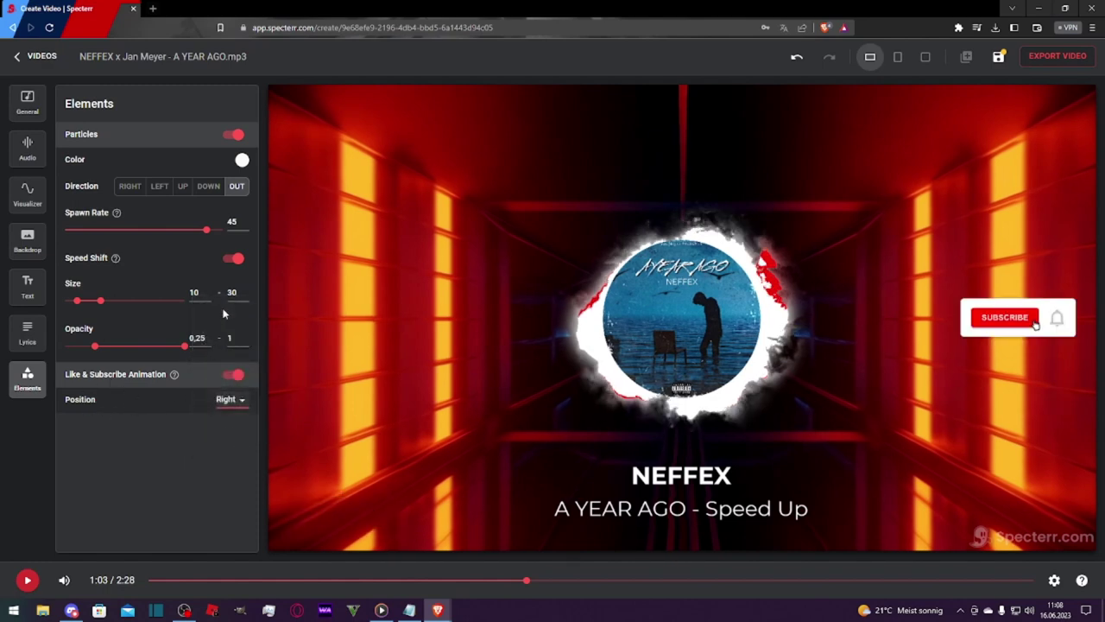
{"action": "left_click", "coordinate": [227, 399]}
{"action": "left_click", "coordinate": [234, 366]}
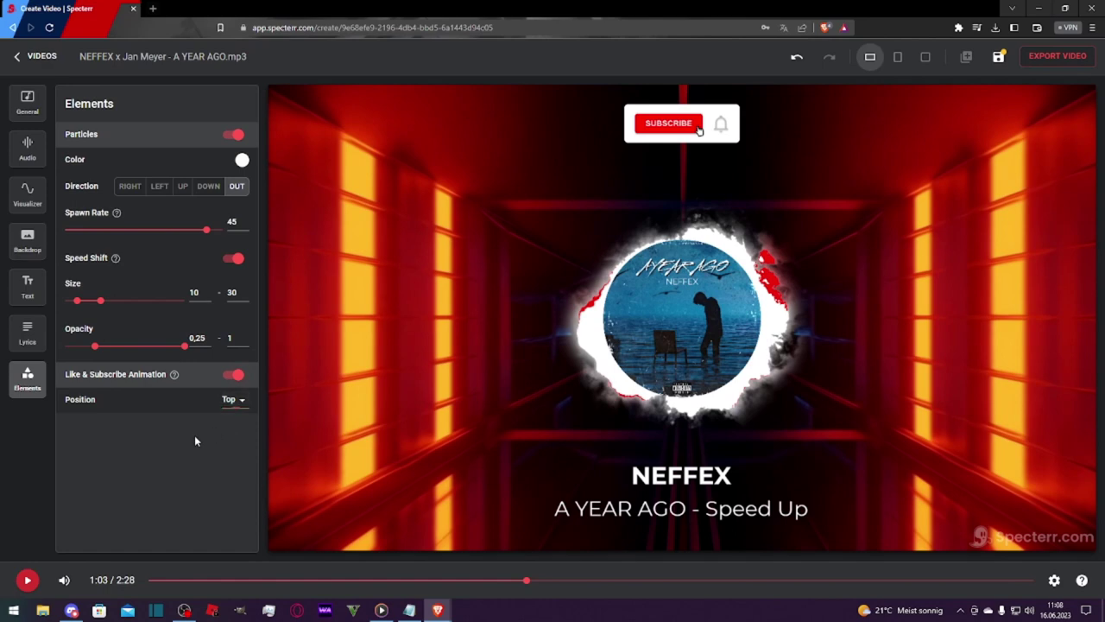
Open the video export options and choose the 720p 30fps quality.
{"action": "left_click", "coordinate": [1050, 56]}
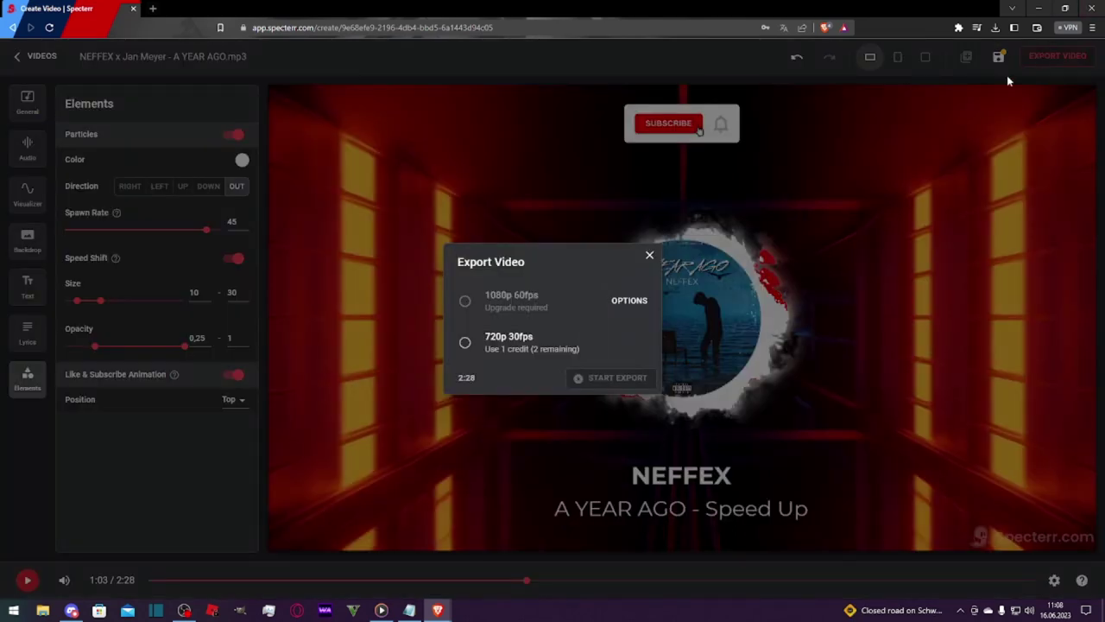
{"action": "left_click", "coordinate": [491, 348]}
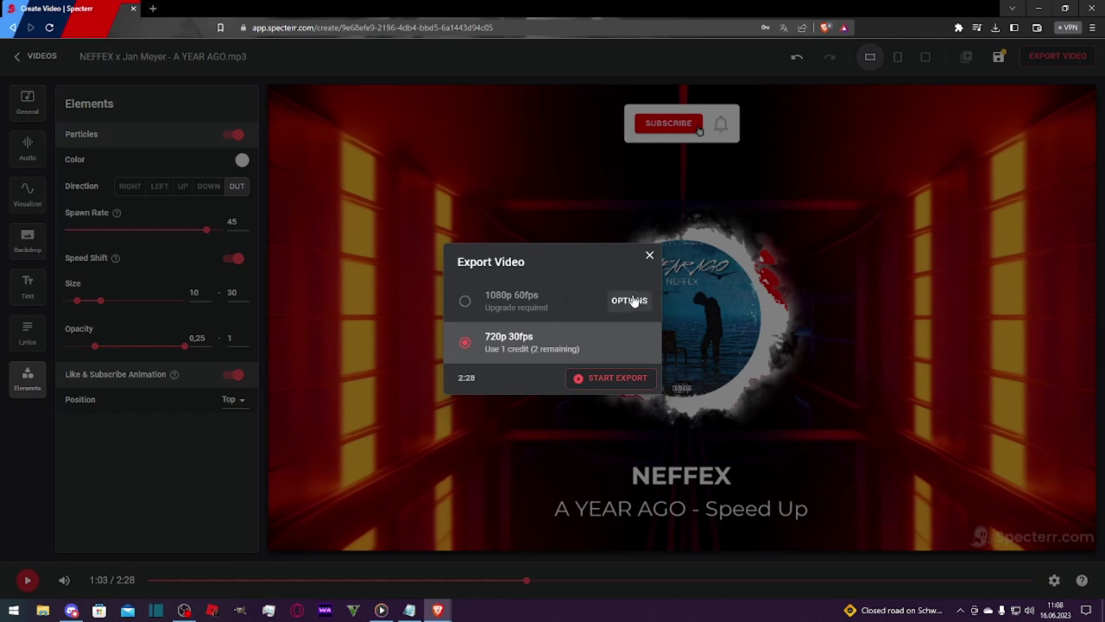
Open the plans behind the 1080p 60fps export and examine the Pro plan's price and yearly video allowance.
{"action": "left_click", "coordinate": [580, 298]}
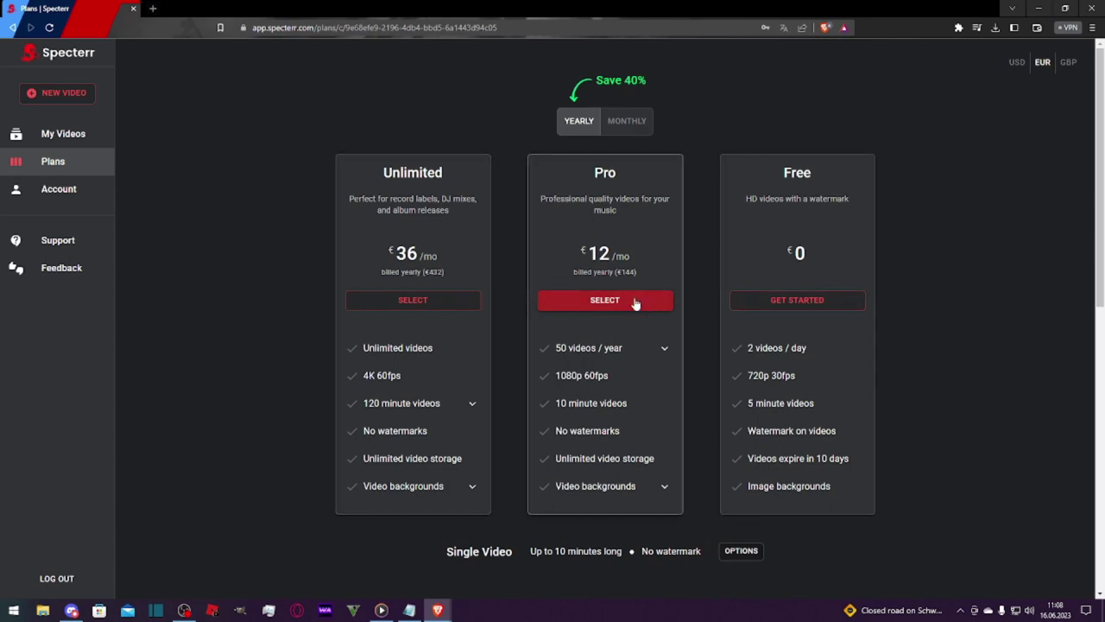
{"action": "double_click", "coordinate": [596, 253]}
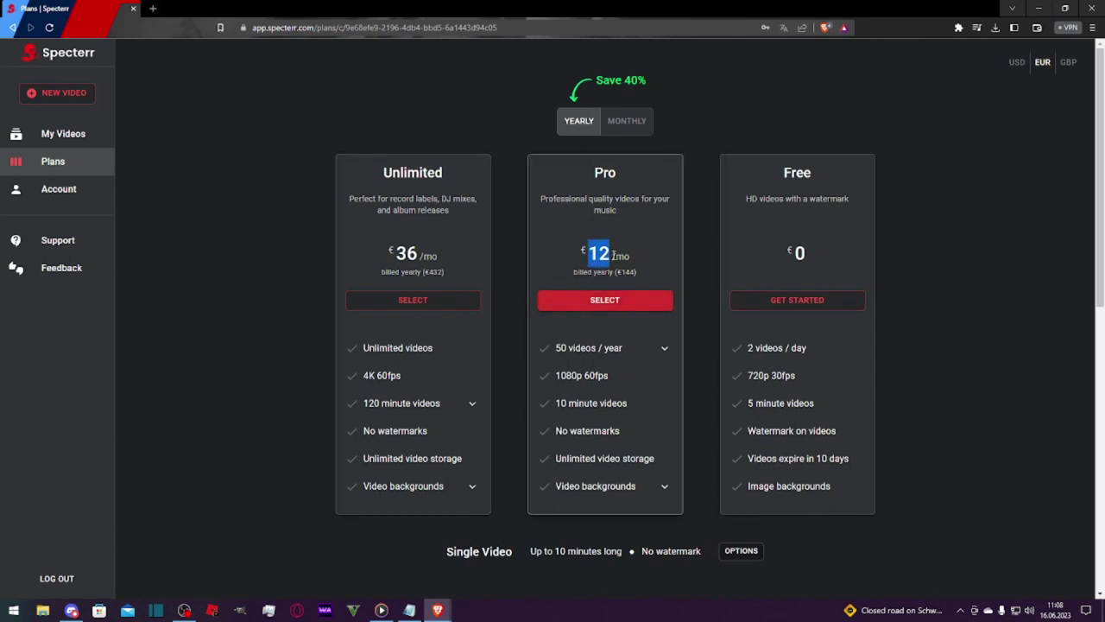
{"action": "left_click", "coordinate": [601, 324]}
{"action": "left_click", "coordinate": [662, 350]}
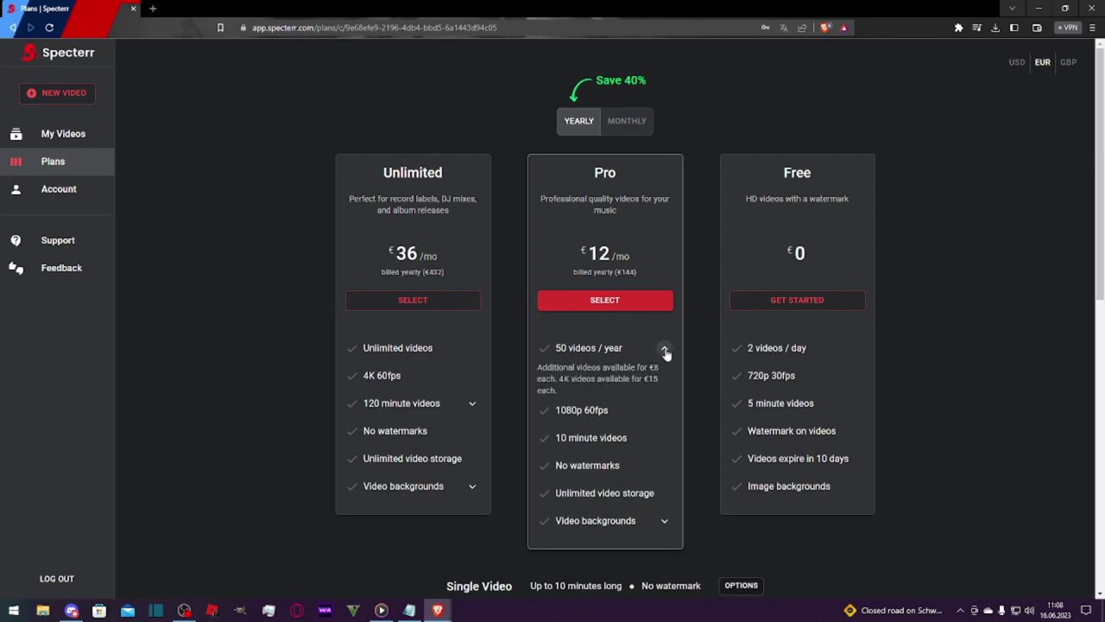
Examine the Pro plan's resolution, video length, watermark, storage and video background features.
{"action": "left_click", "coordinate": [665, 350]}
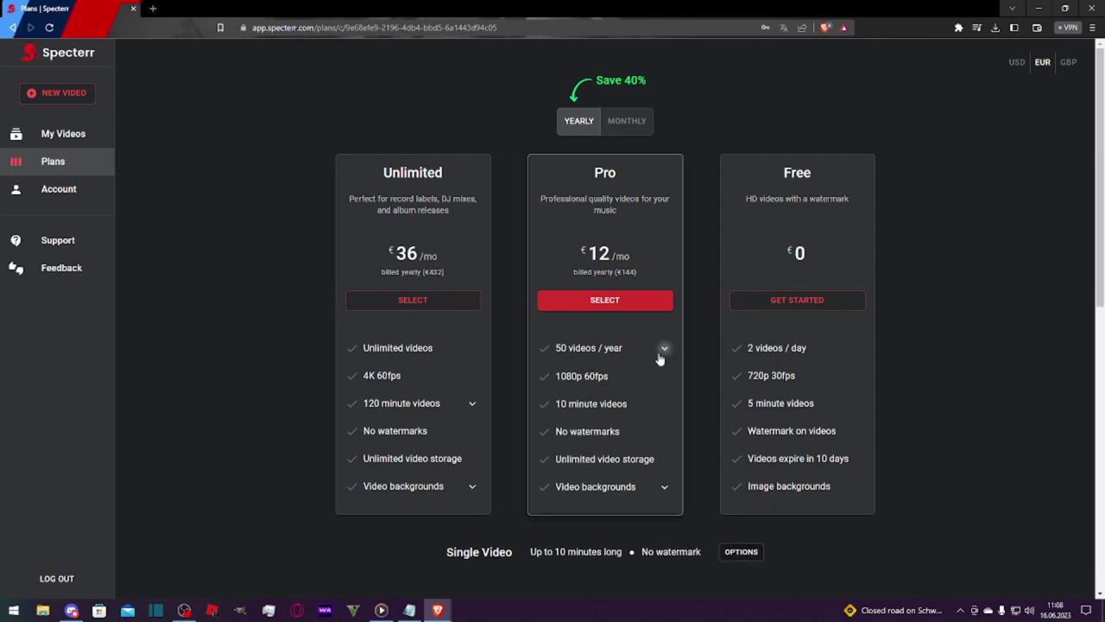
{"action": "left_click_drag", "start_coordinate": [563, 375], "coordinate": [628, 405]}
{"action": "left_click", "coordinate": [582, 376]}
{"action": "left_click", "coordinate": [628, 405]}
{"action": "left_click_drag", "start_coordinate": [567, 430], "coordinate": [618, 430]}
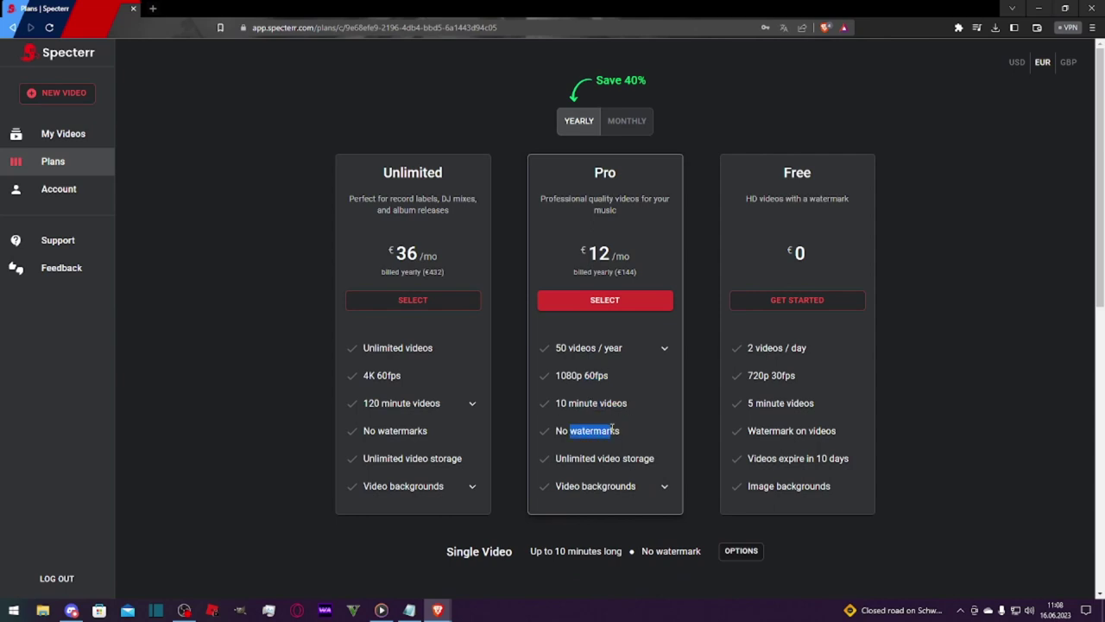
{"action": "left_click", "coordinate": [620, 429]}
{"action": "left_click_drag", "start_coordinate": [557, 458], "coordinate": [598, 461]}
{"action": "left_click", "coordinate": [582, 457]}
{"action": "left_click", "coordinate": [642, 492]}
{"action": "scroll", "coordinate": [399, 419], "scroll_direction": "down", "scroll_amount": 3}
{"action": "scroll", "coordinate": [399, 418], "scroll_direction": "up", "scroll_amount": 3}
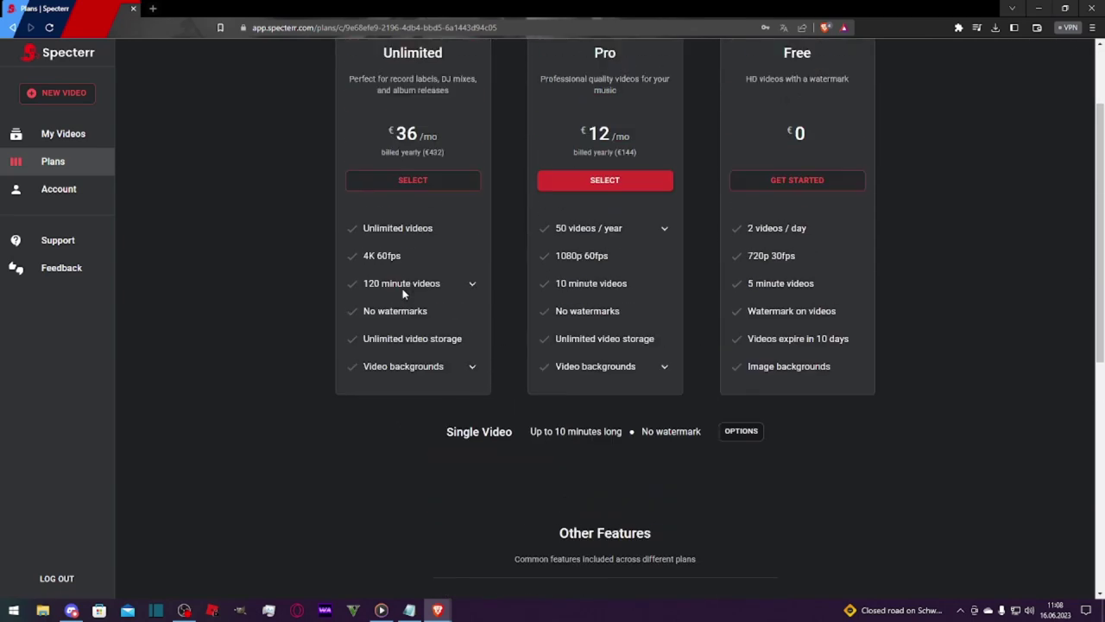
Examine the Unlimited plan's price and features, including the details on video length limits and video backgrounds.
{"action": "double_click", "coordinate": [406, 253]}
{"action": "left_click", "coordinate": [425, 256]}
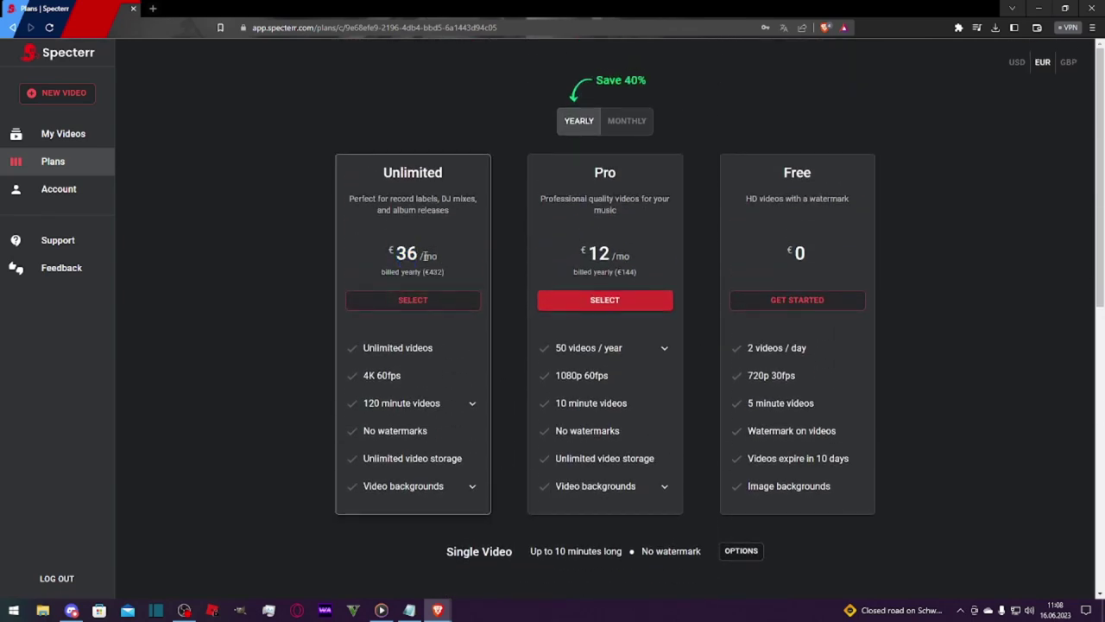
{"action": "triple_click", "coordinate": [384, 348]}
{"action": "left_click", "coordinate": [443, 361]}
{"action": "left_click", "coordinate": [473, 403]}
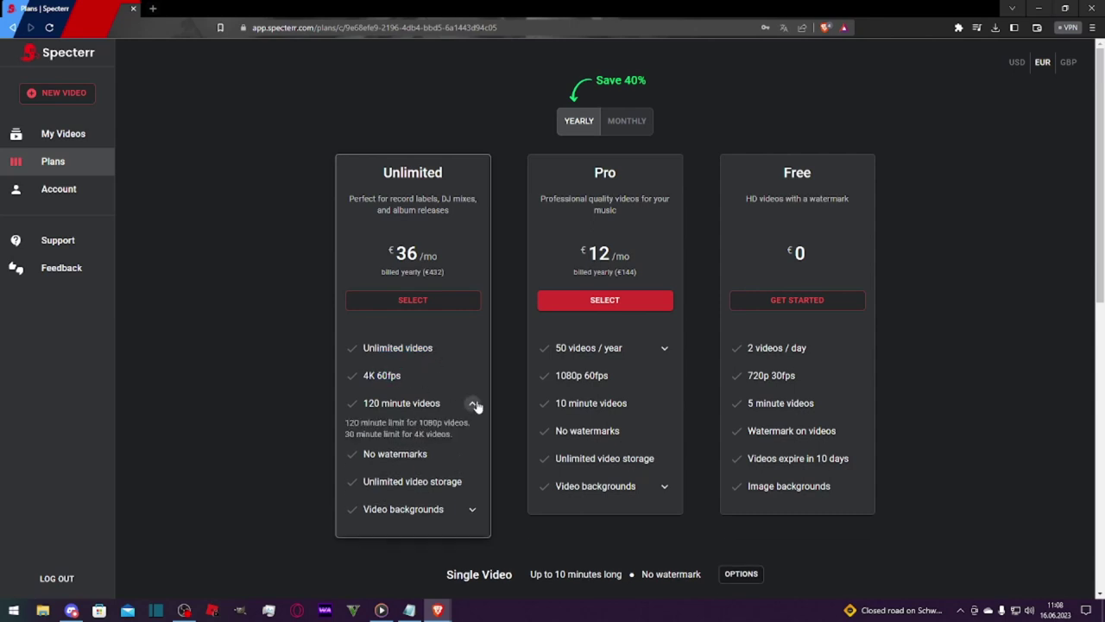
{"action": "left_click", "coordinate": [474, 406]}
{"action": "double_click", "coordinate": [427, 430]}
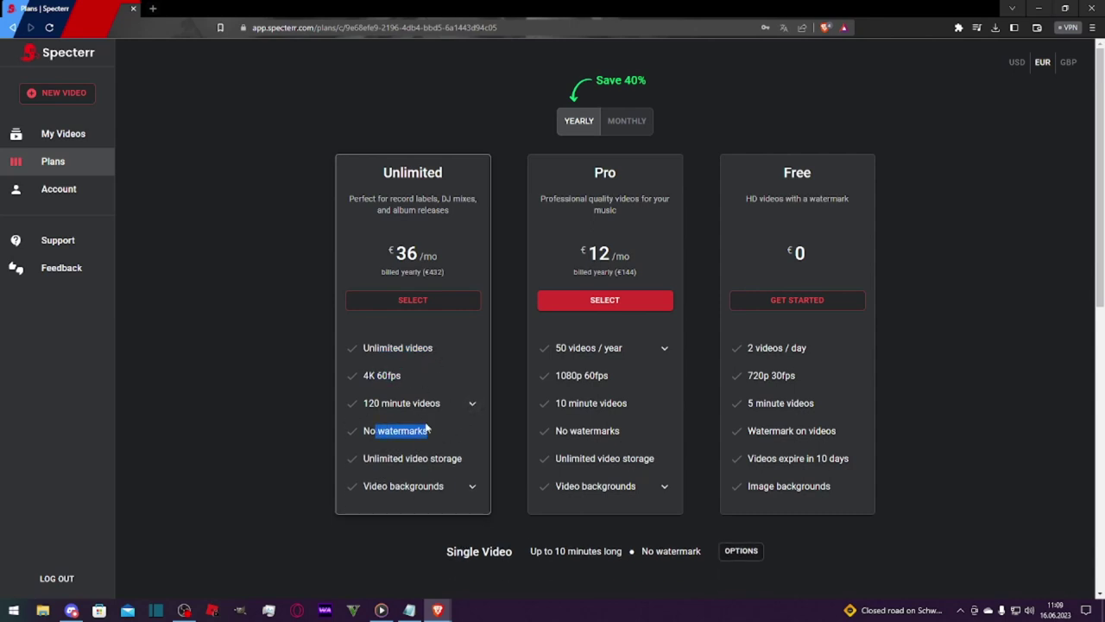
{"action": "left_click", "coordinate": [469, 462]}
{"action": "double_click", "coordinate": [456, 455]}
{"action": "left_click", "coordinate": [459, 458]}
{"action": "triple_click", "coordinate": [459, 459]}
{"action": "left_click", "coordinate": [459, 458]}
{"action": "left_click_drag", "start_coordinate": [457, 458], "coordinate": [408, 459]}
{"action": "left_click", "coordinate": [449, 459]}
{"action": "left_click", "coordinate": [474, 487]}
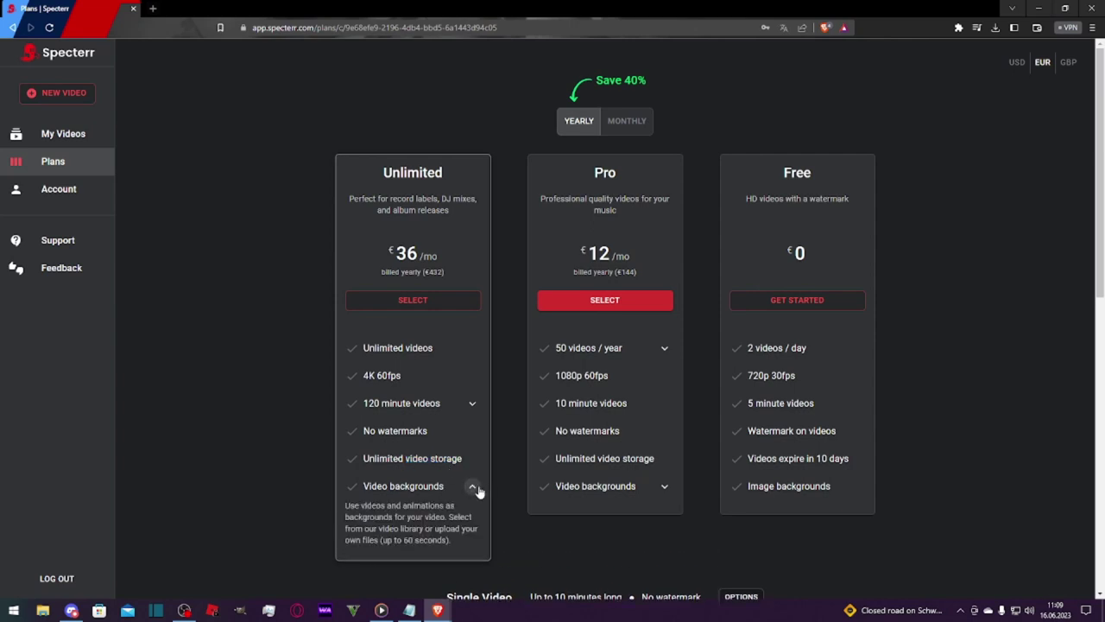
{"action": "left_click", "coordinate": [474, 487]}
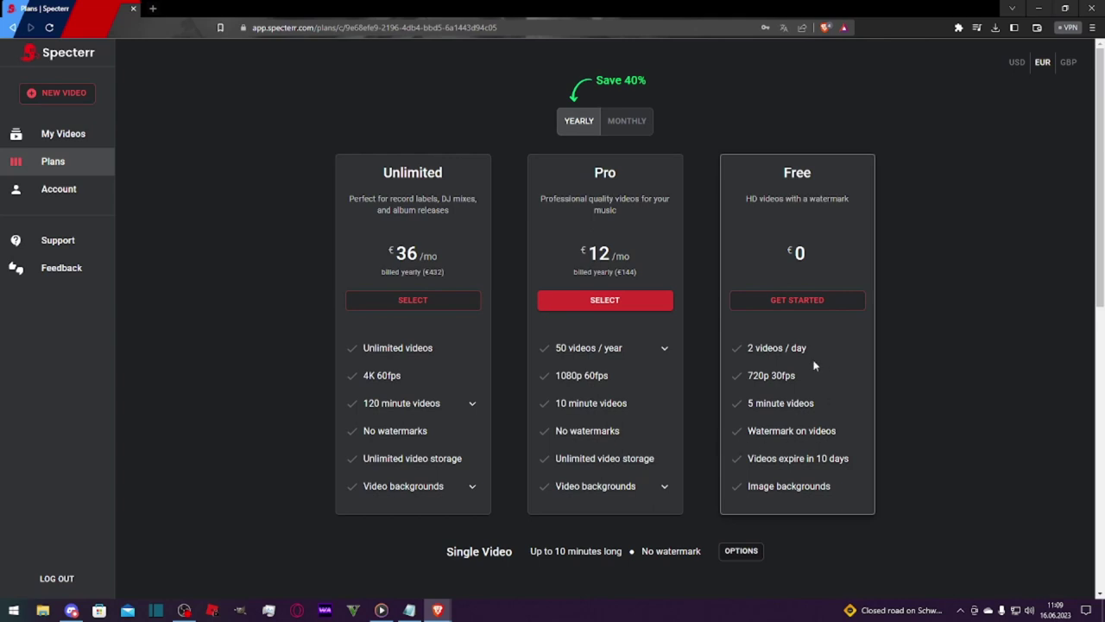
Compare the plans' prices under monthly and yearly billing and check the Unlimited plan's yearly total.
{"action": "left_click", "coordinate": [607, 131]}
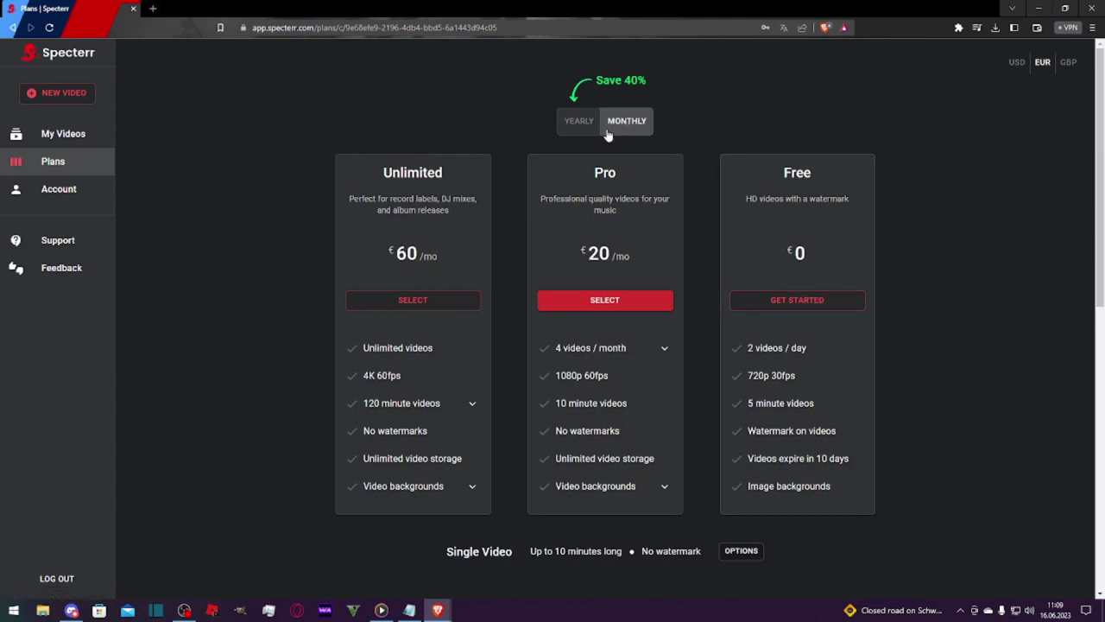
{"action": "left_click", "coordinate": [604, 135]}
{"action": "left_click", "coordinate": [598, 135]}
{"action": "left_click", "coordinate": [594, 135]}
{"action": "left_click", "coordinate": [593, 135]}
{"action": "left_click", "coordinate": [591, 137]}
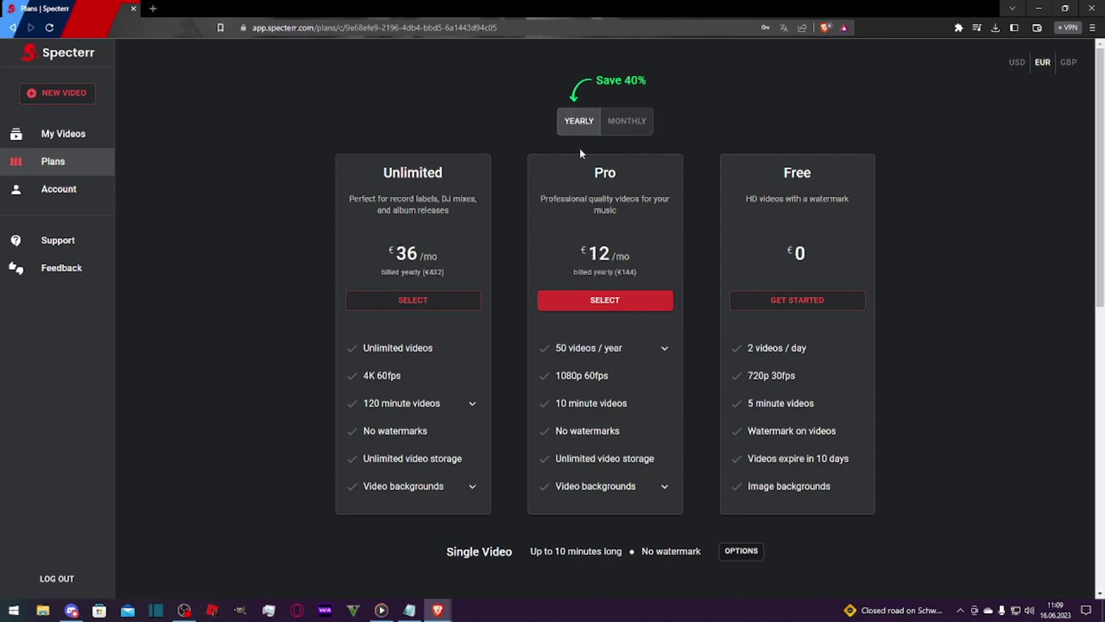
{"action": "double_click", "coordinate": [434, 272]}
{"action": "left_click", "coordinate": [434, 272]}
{"action": "double_click", "coordinate": [434, 272]}
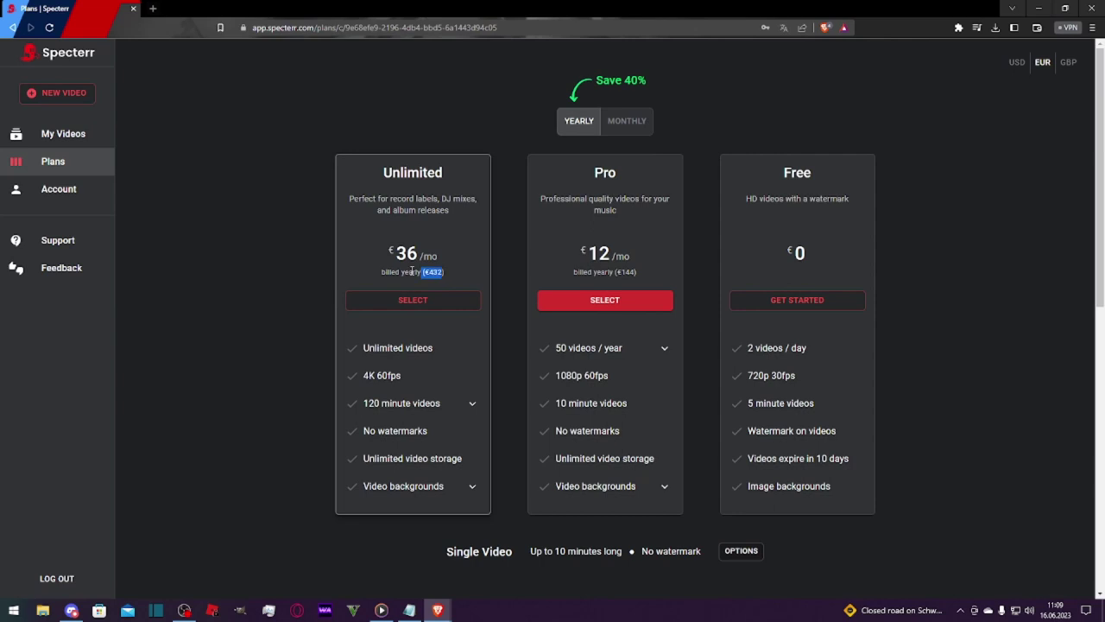
{"action": "left_click", "coordinate": [434, 271]}
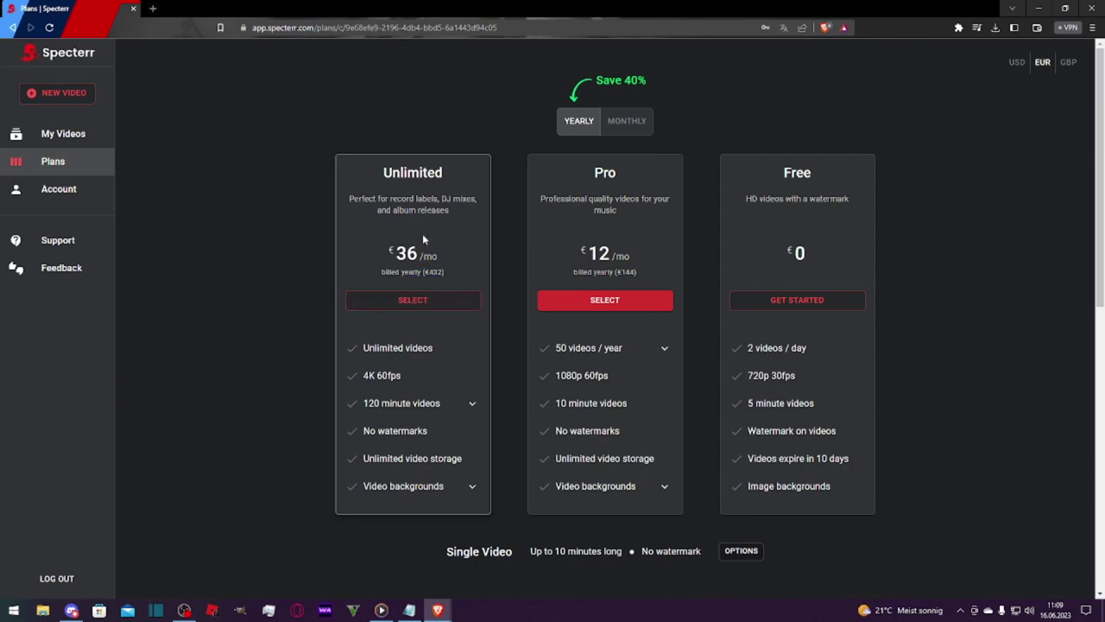
{"action": "left_click", "coordinate": [786, 300]}
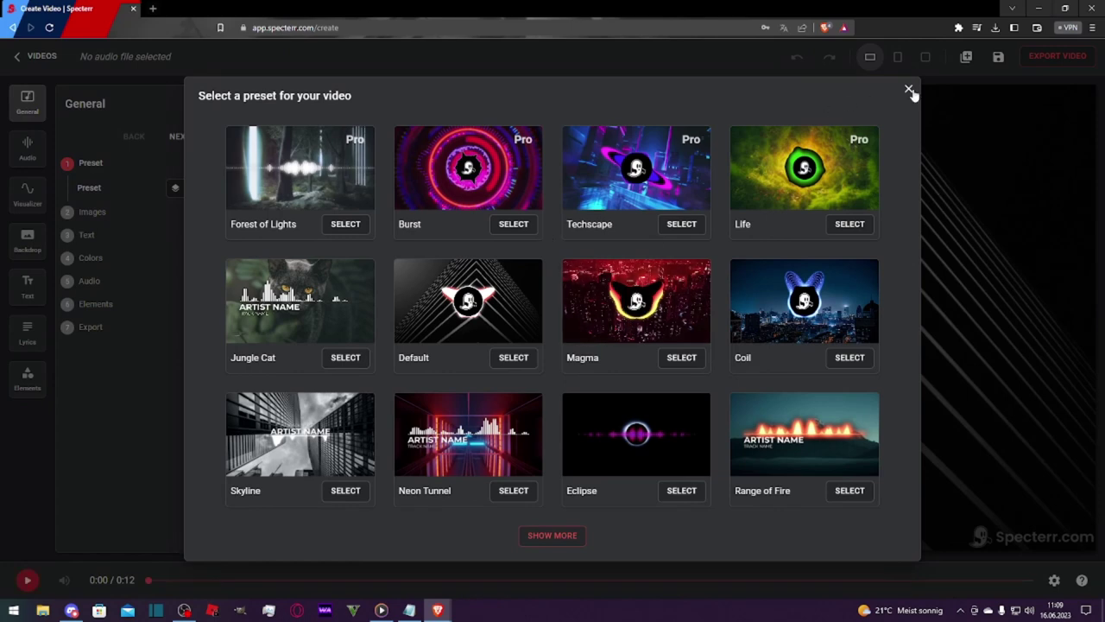
{"action": "left_click", "coordinate": [909, 90]}
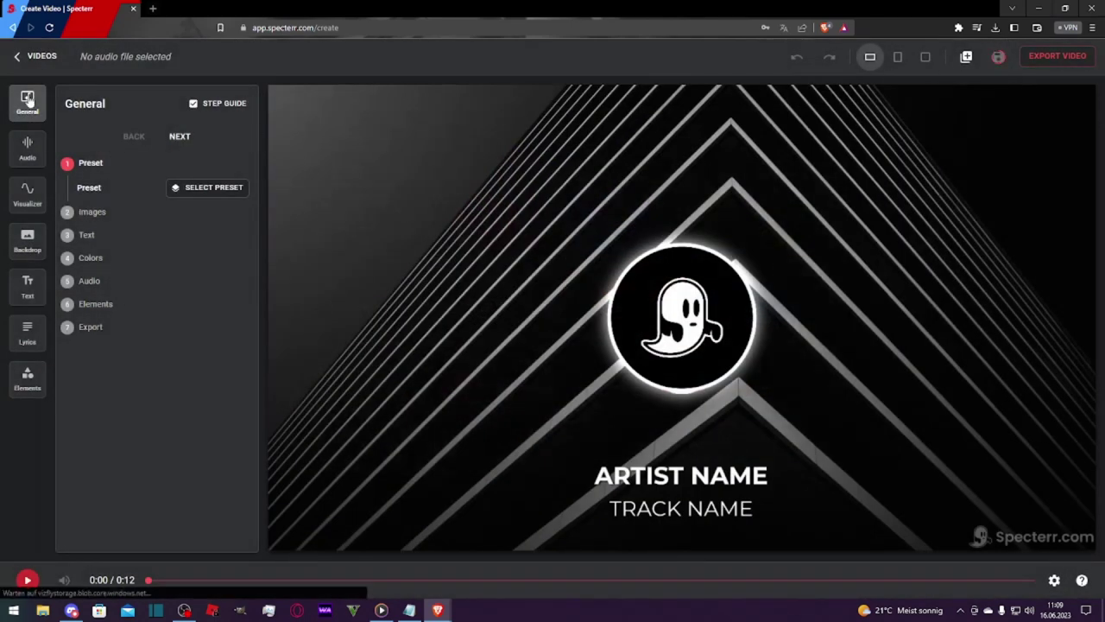
{"action": "left_click", "coordinate": [37, 56]}
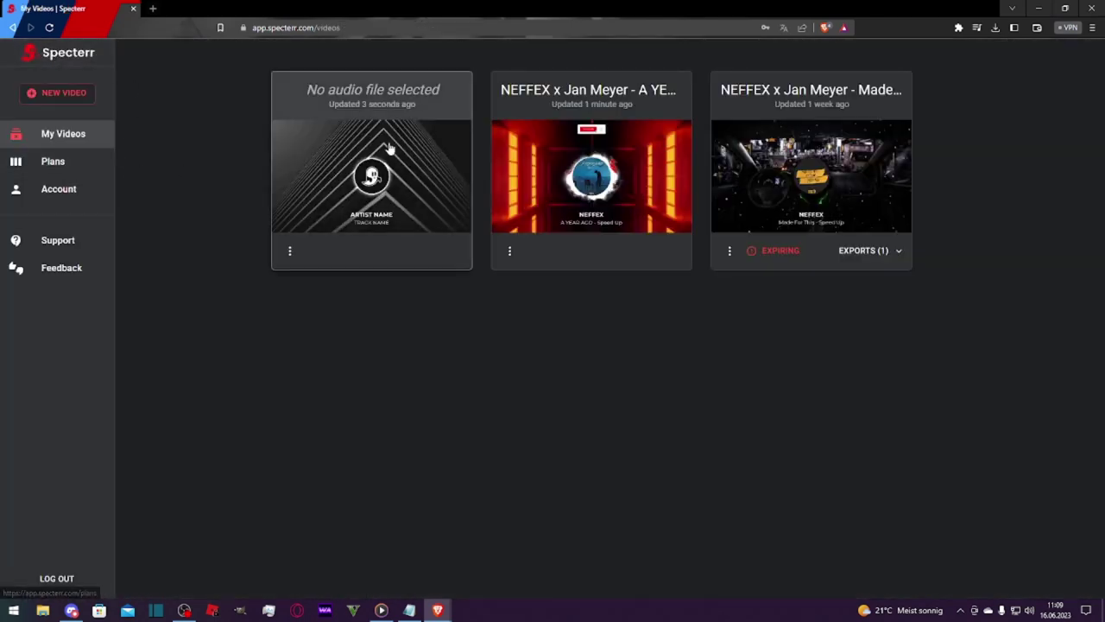
{"action": "left_click", "coordinate": [367, 198]}
{"action": "left_click", "coordinate": [31, 63]}
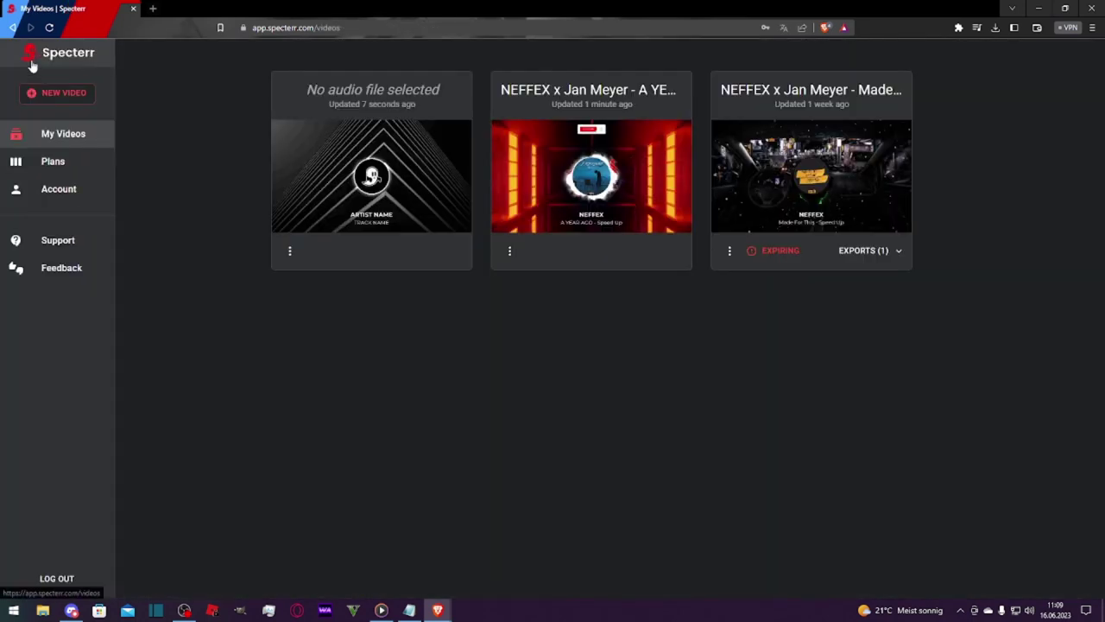
Reopen the NEFFEX "A YEAR AGO" video project and start its export at 720p 30fps.
{"action": "left_click", "coordinate": [582, 154]}
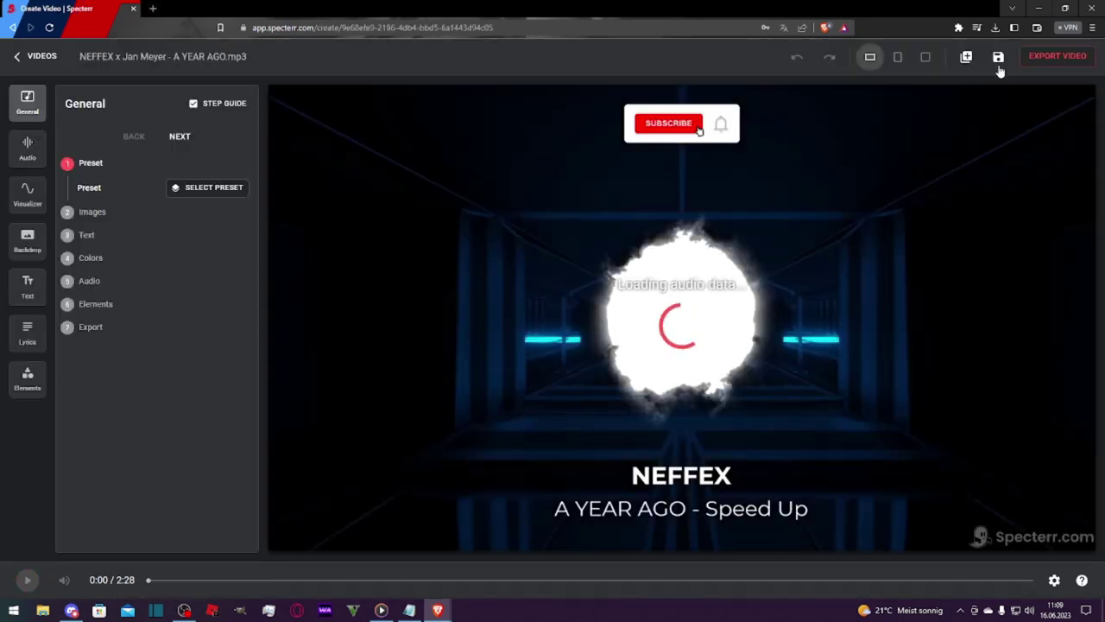
{"action": "left_click", "coordinate": [1059, 59]}
{"action": "left_click", "coordinate": [511, 341]}
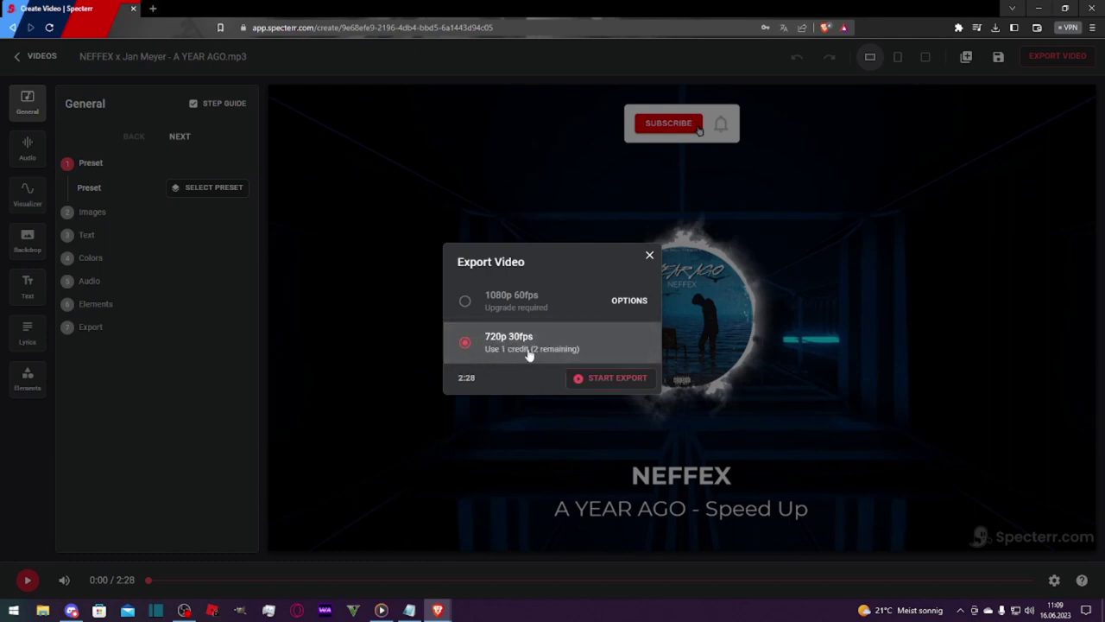
{"action": "left_click", "coordinate": [648, 377]}
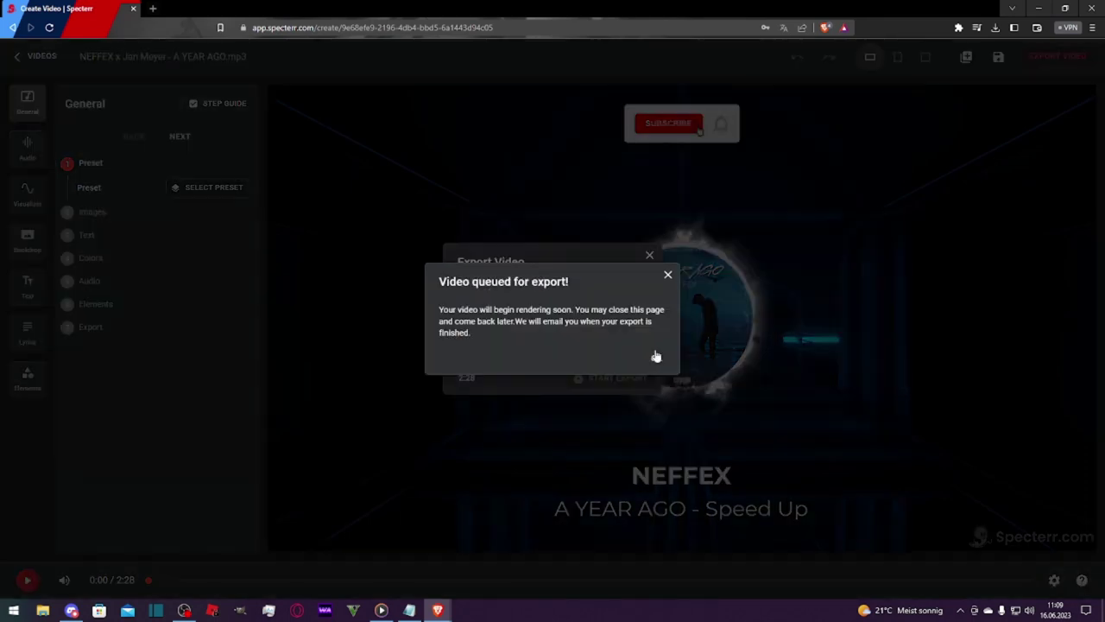
{"action": "left_click", "coordinate": [655, 358]}
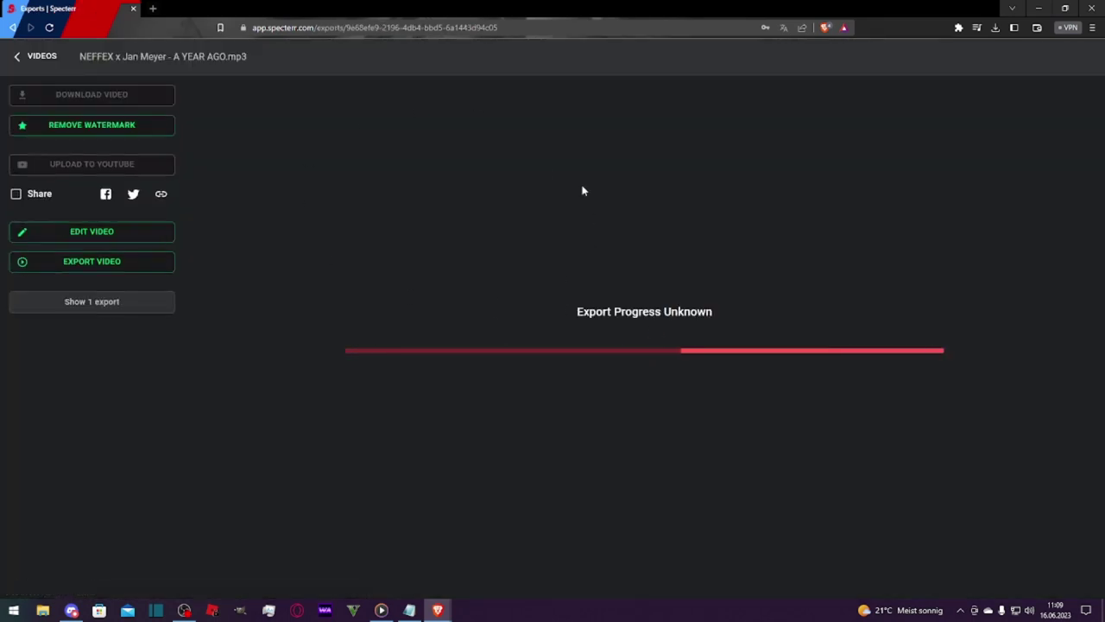